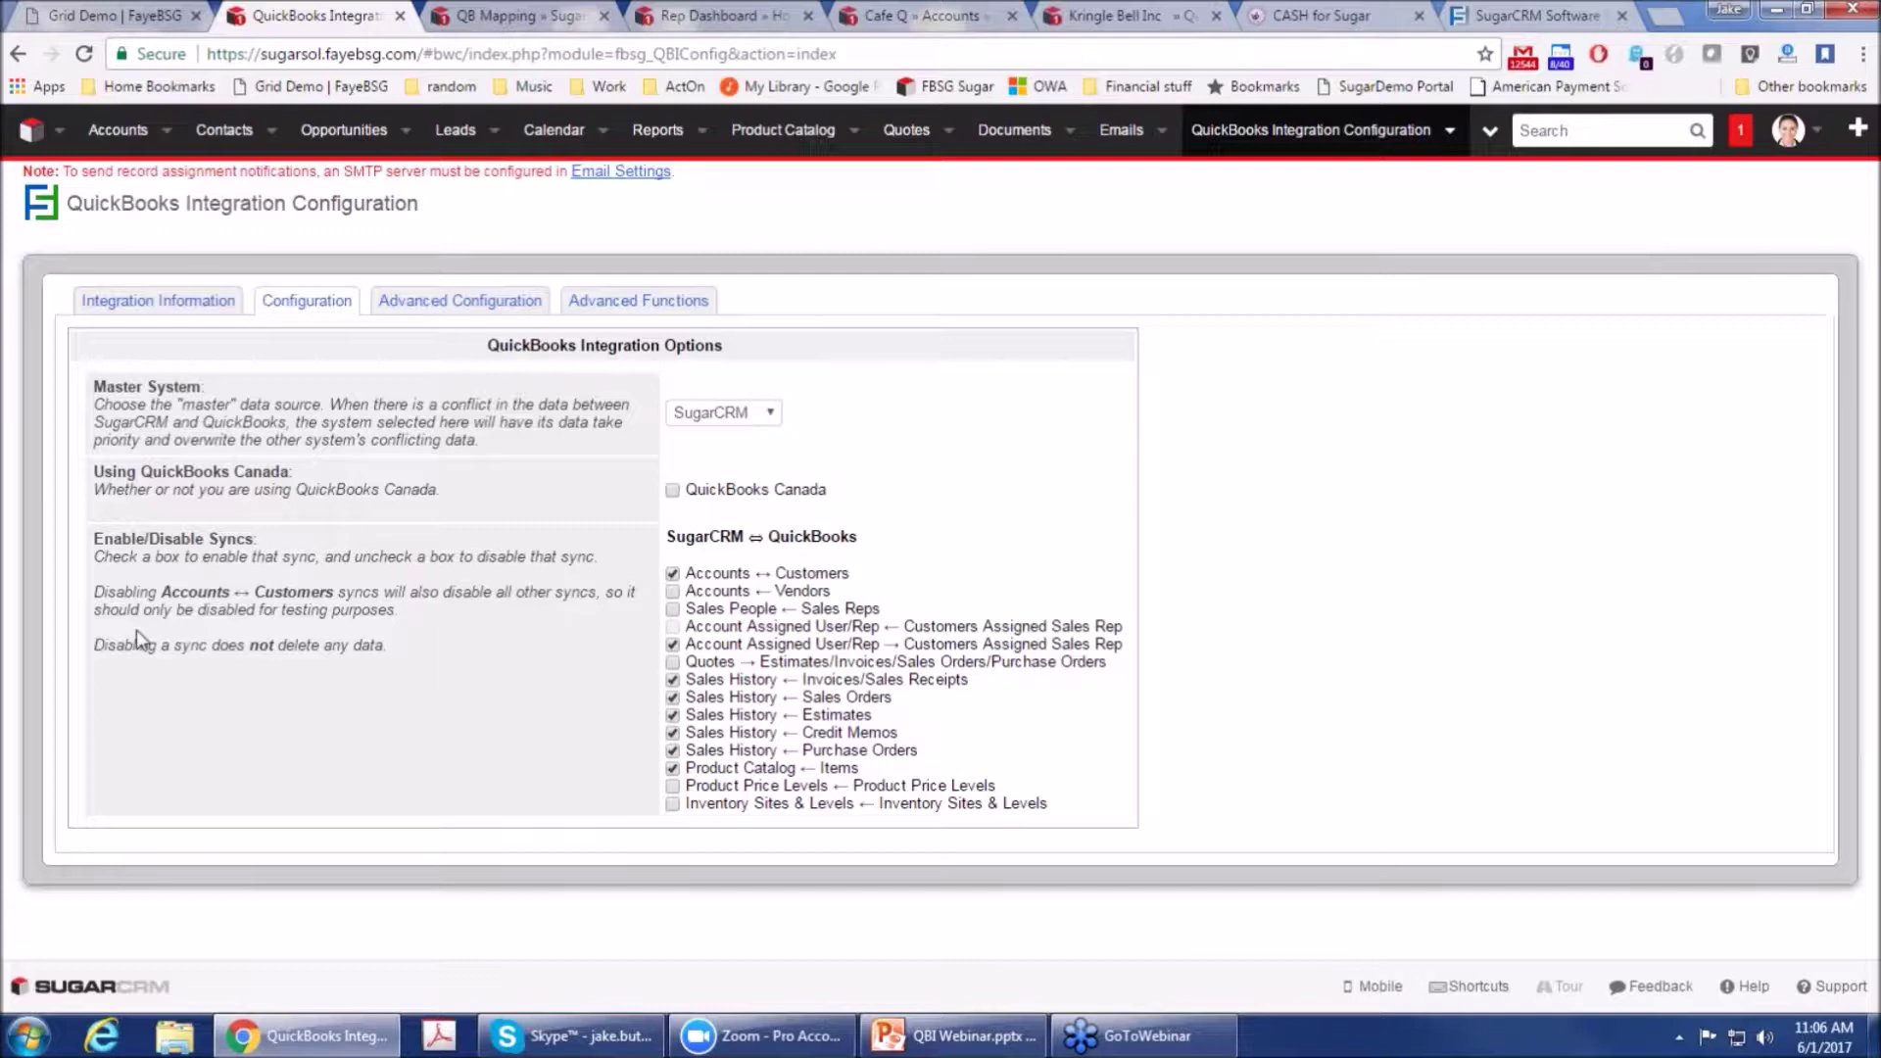
Step: Show the Integration Information panel with product key, web connector setup and sync totals
click(116, 304)
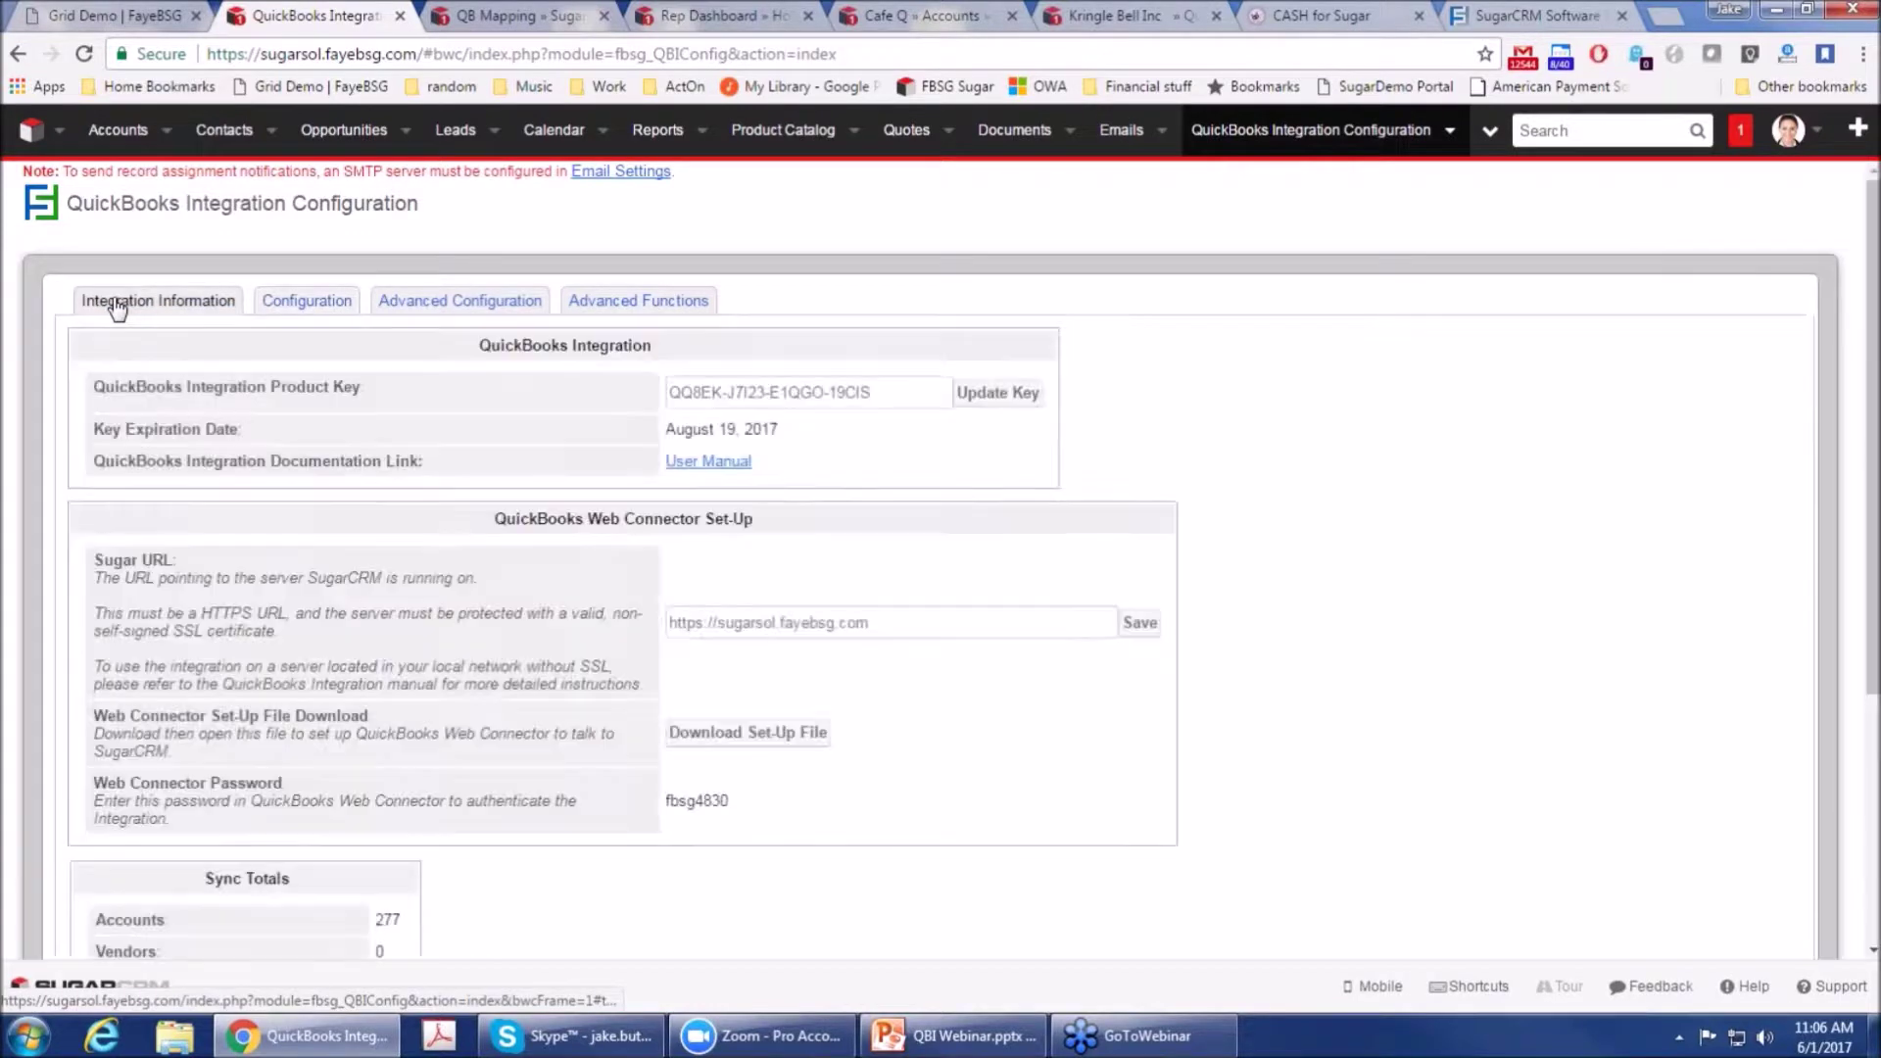
scroll(633, 597, down, 2)
scroll(633, 598, down, 2)
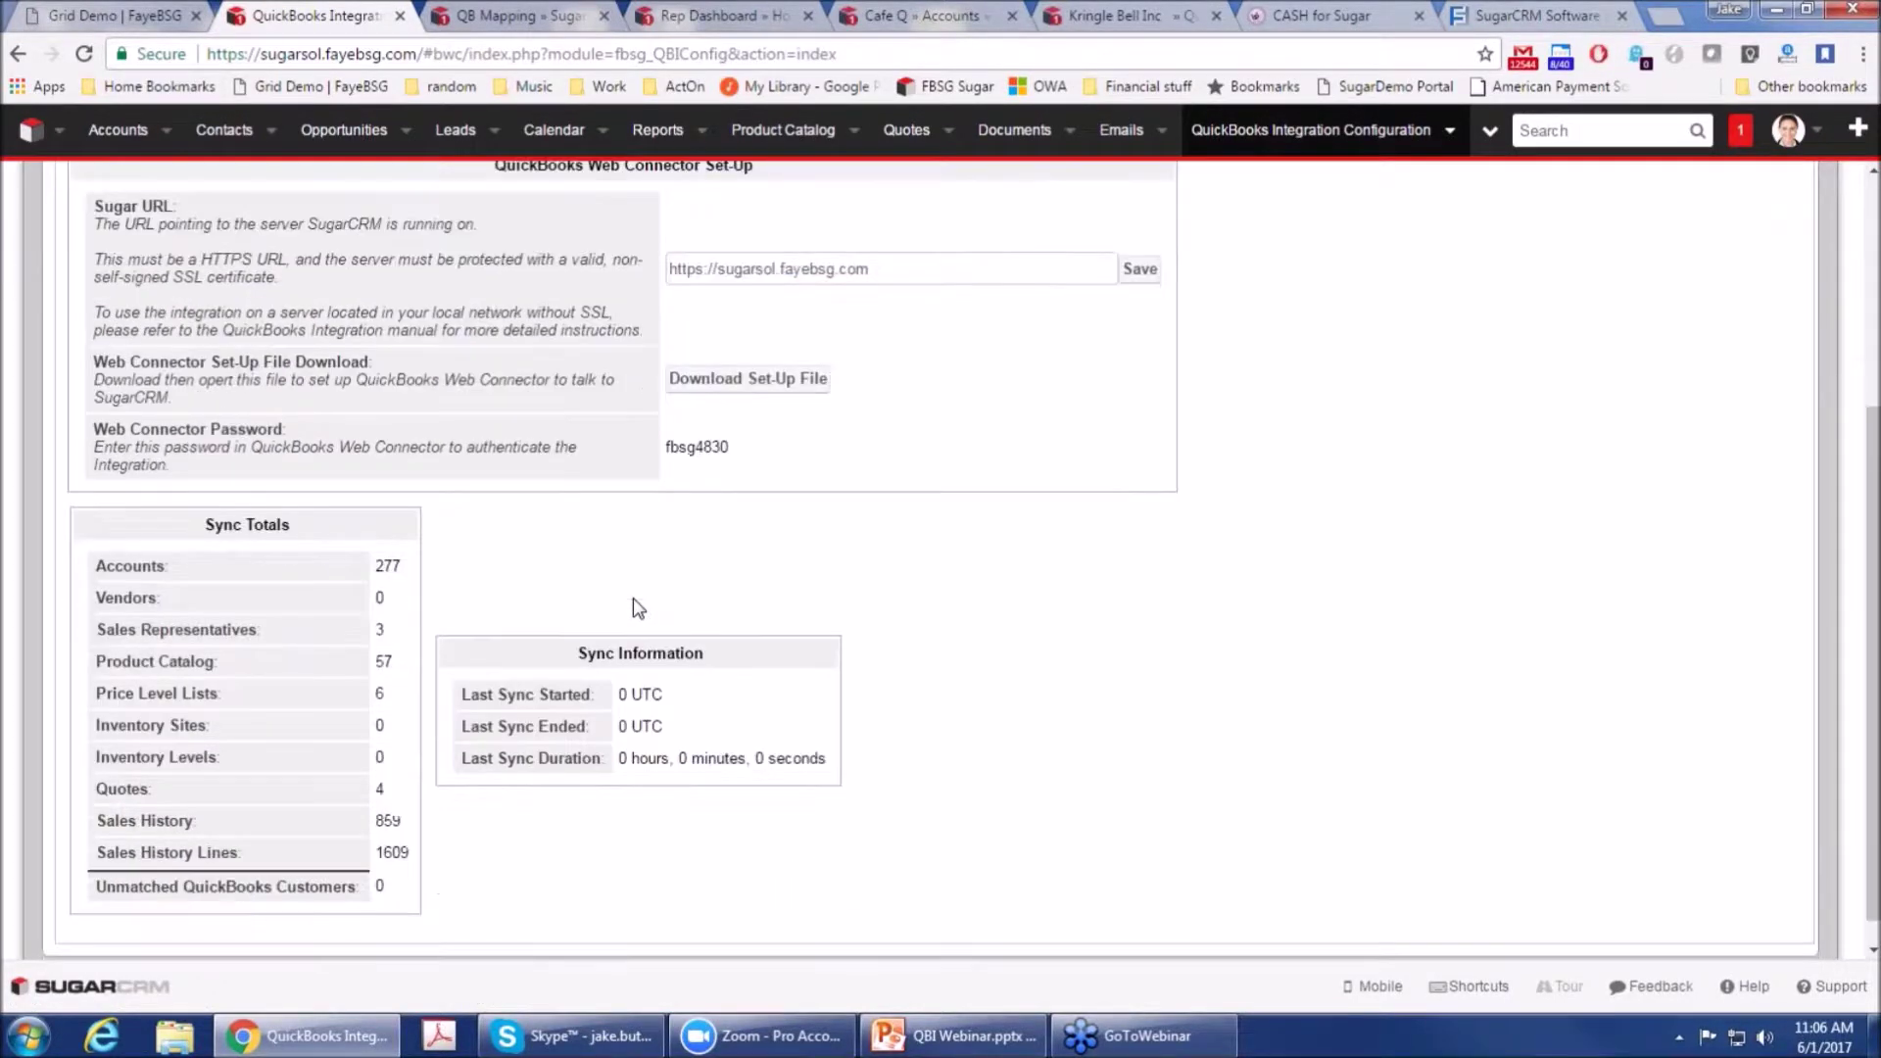
scroll(686, 602, up, 3)
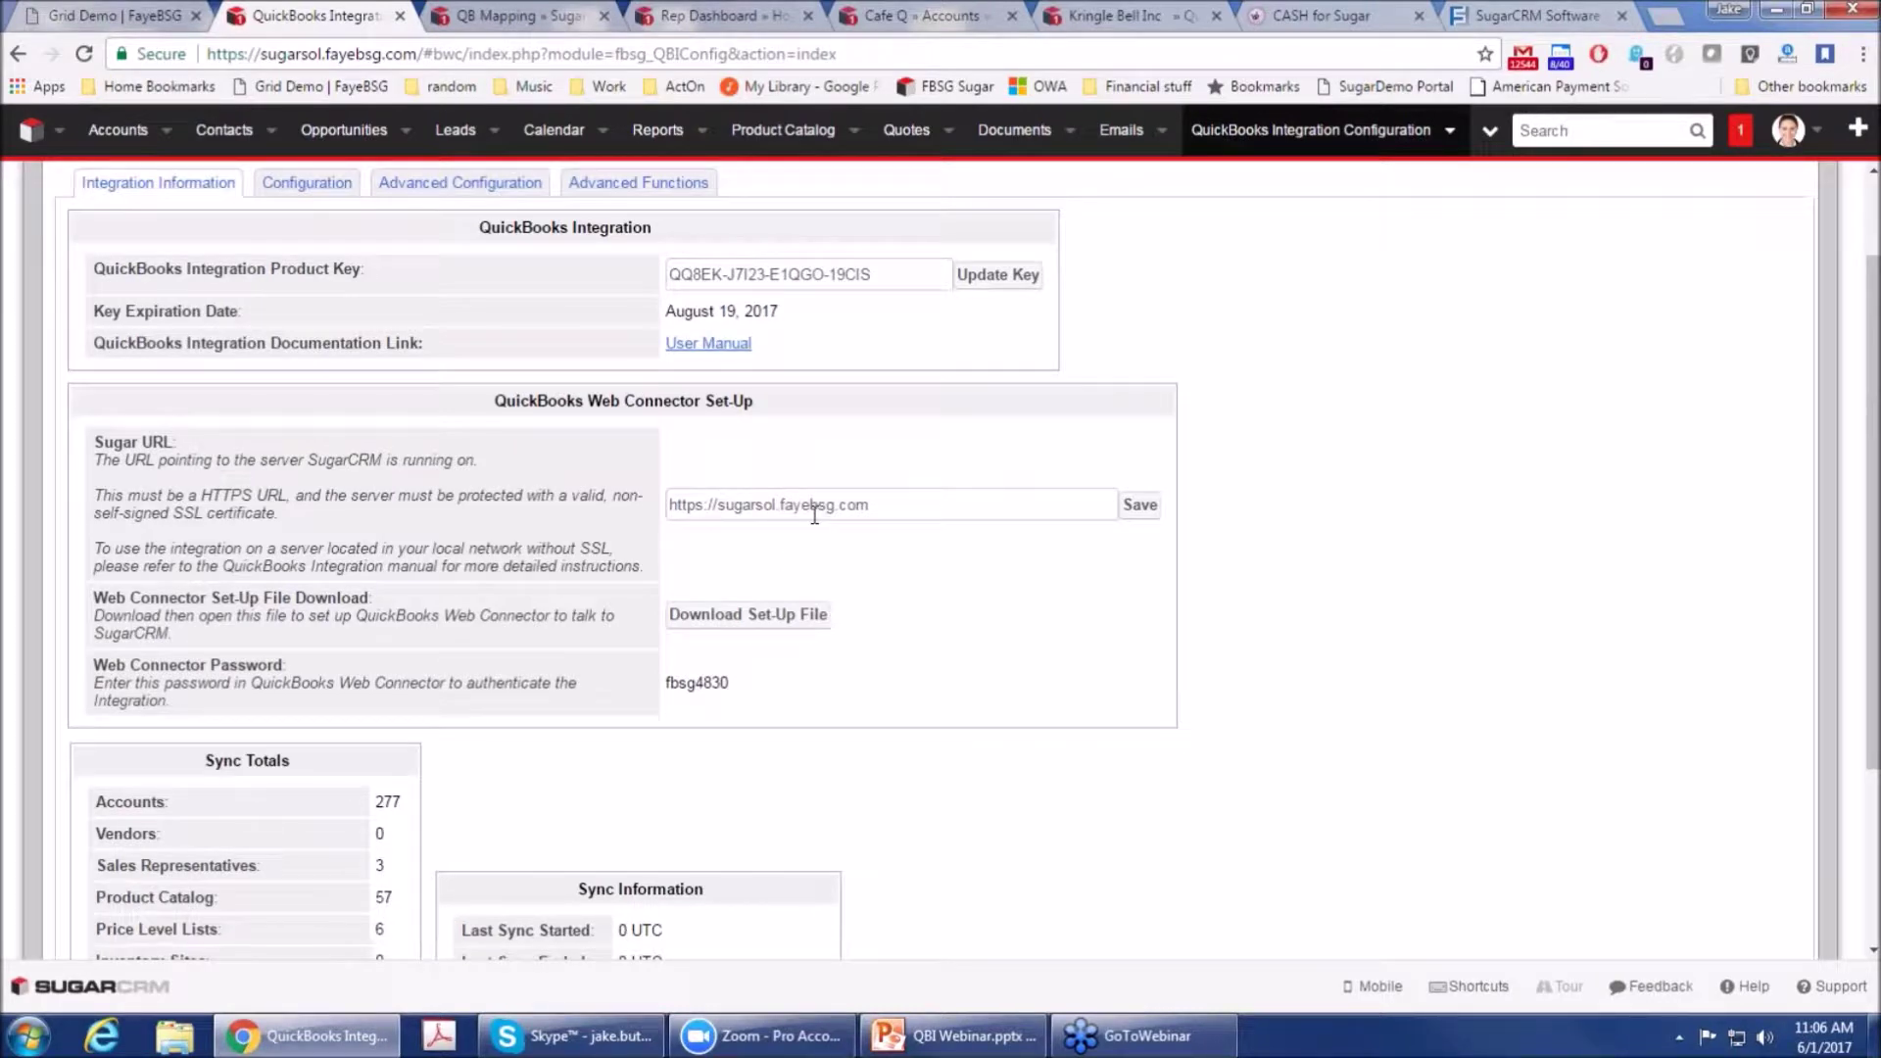
scroll(653, 504, up, 1)
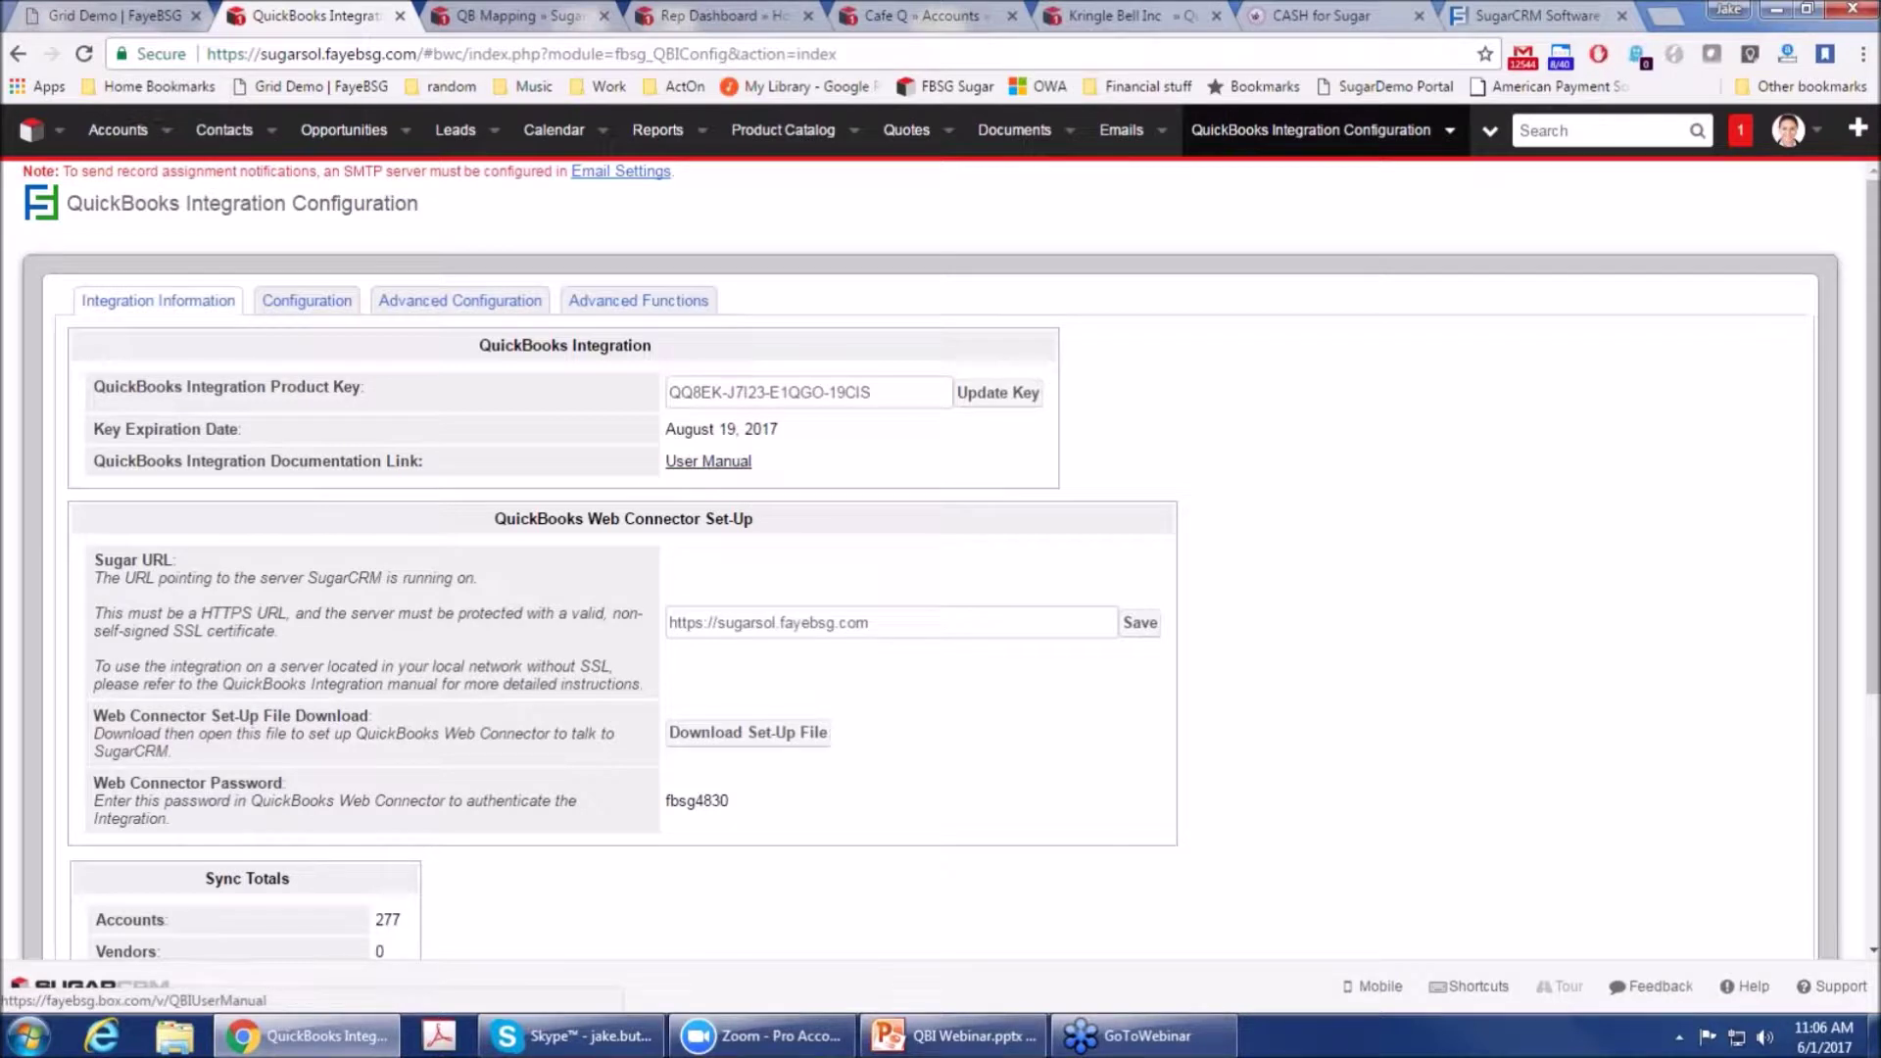
Step: On the Configuration tab, switch Master System to QuickBooks, then back to SugarCRM
click(281, 312)
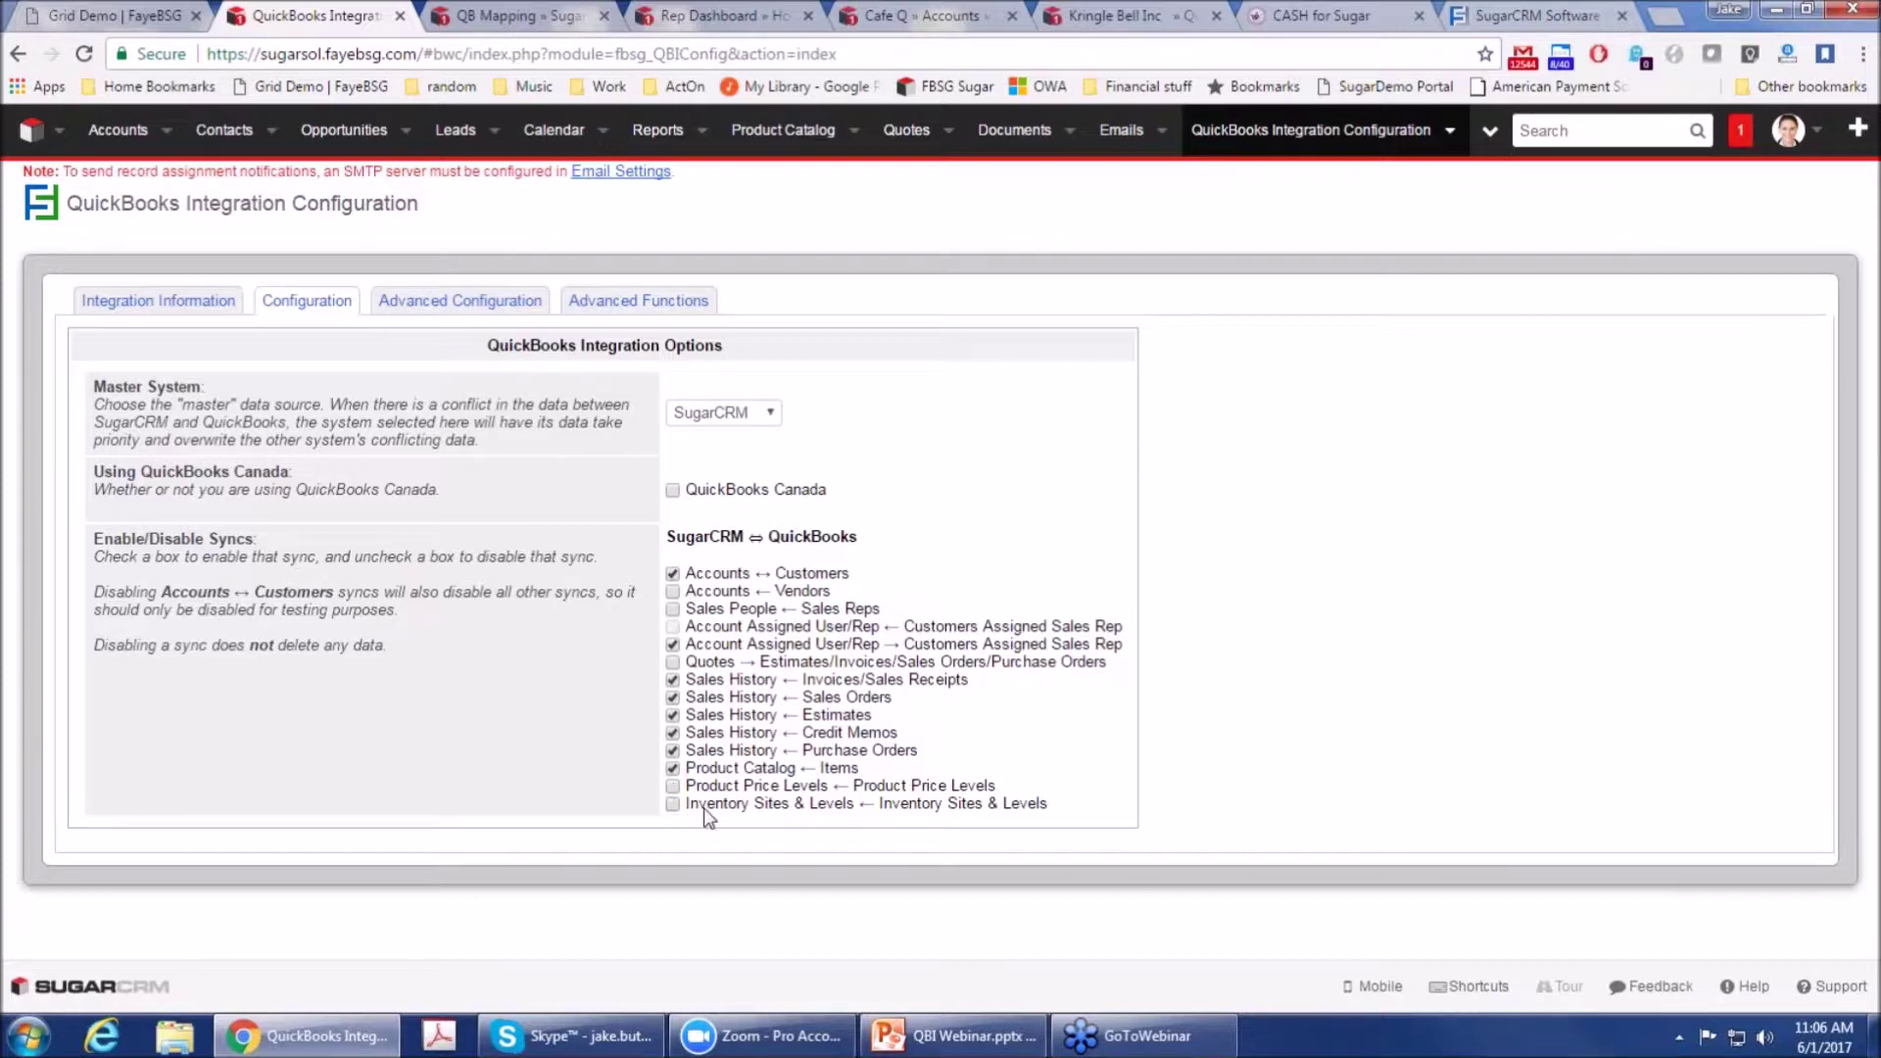
click(742, 419)
click(738, 458)
click(731, 420)
click(731, 440)
Step: Open Advanced Configuration and scroll through its sync settings
click(406, 309)
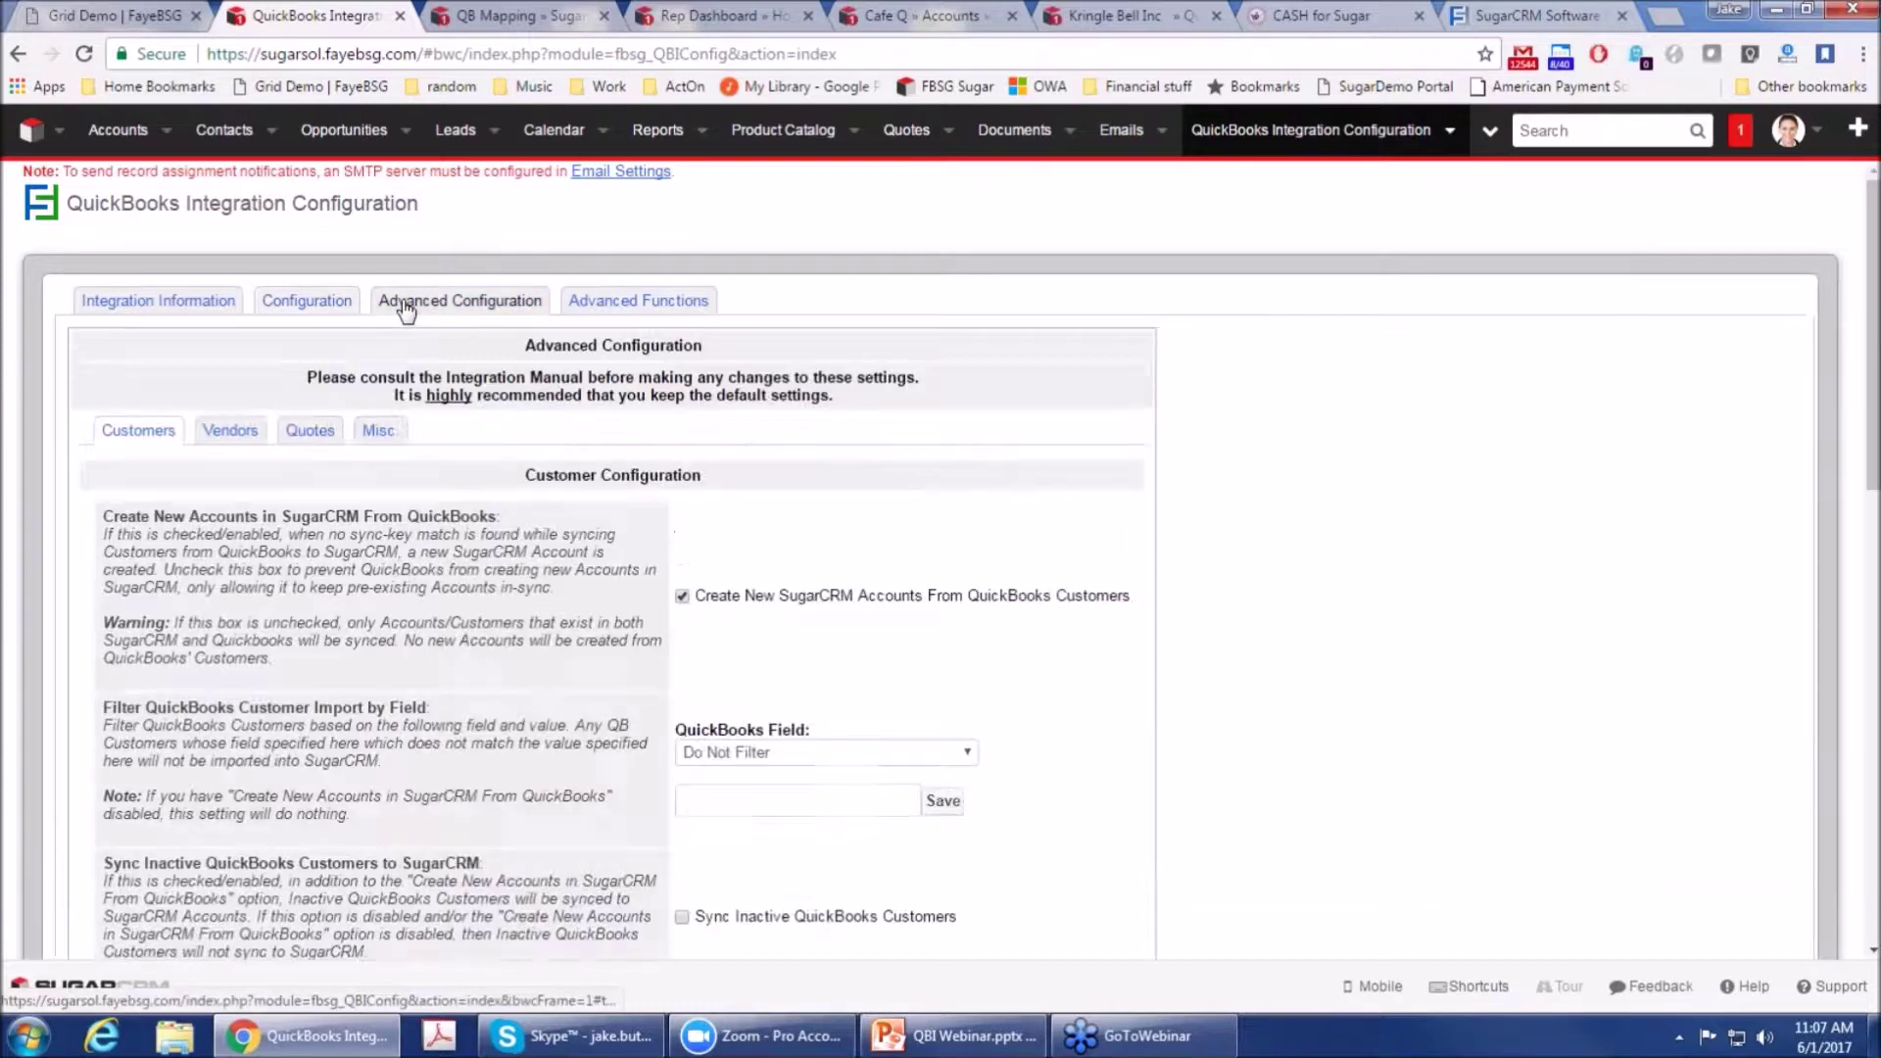
scroll(1141, 546, down, 1)
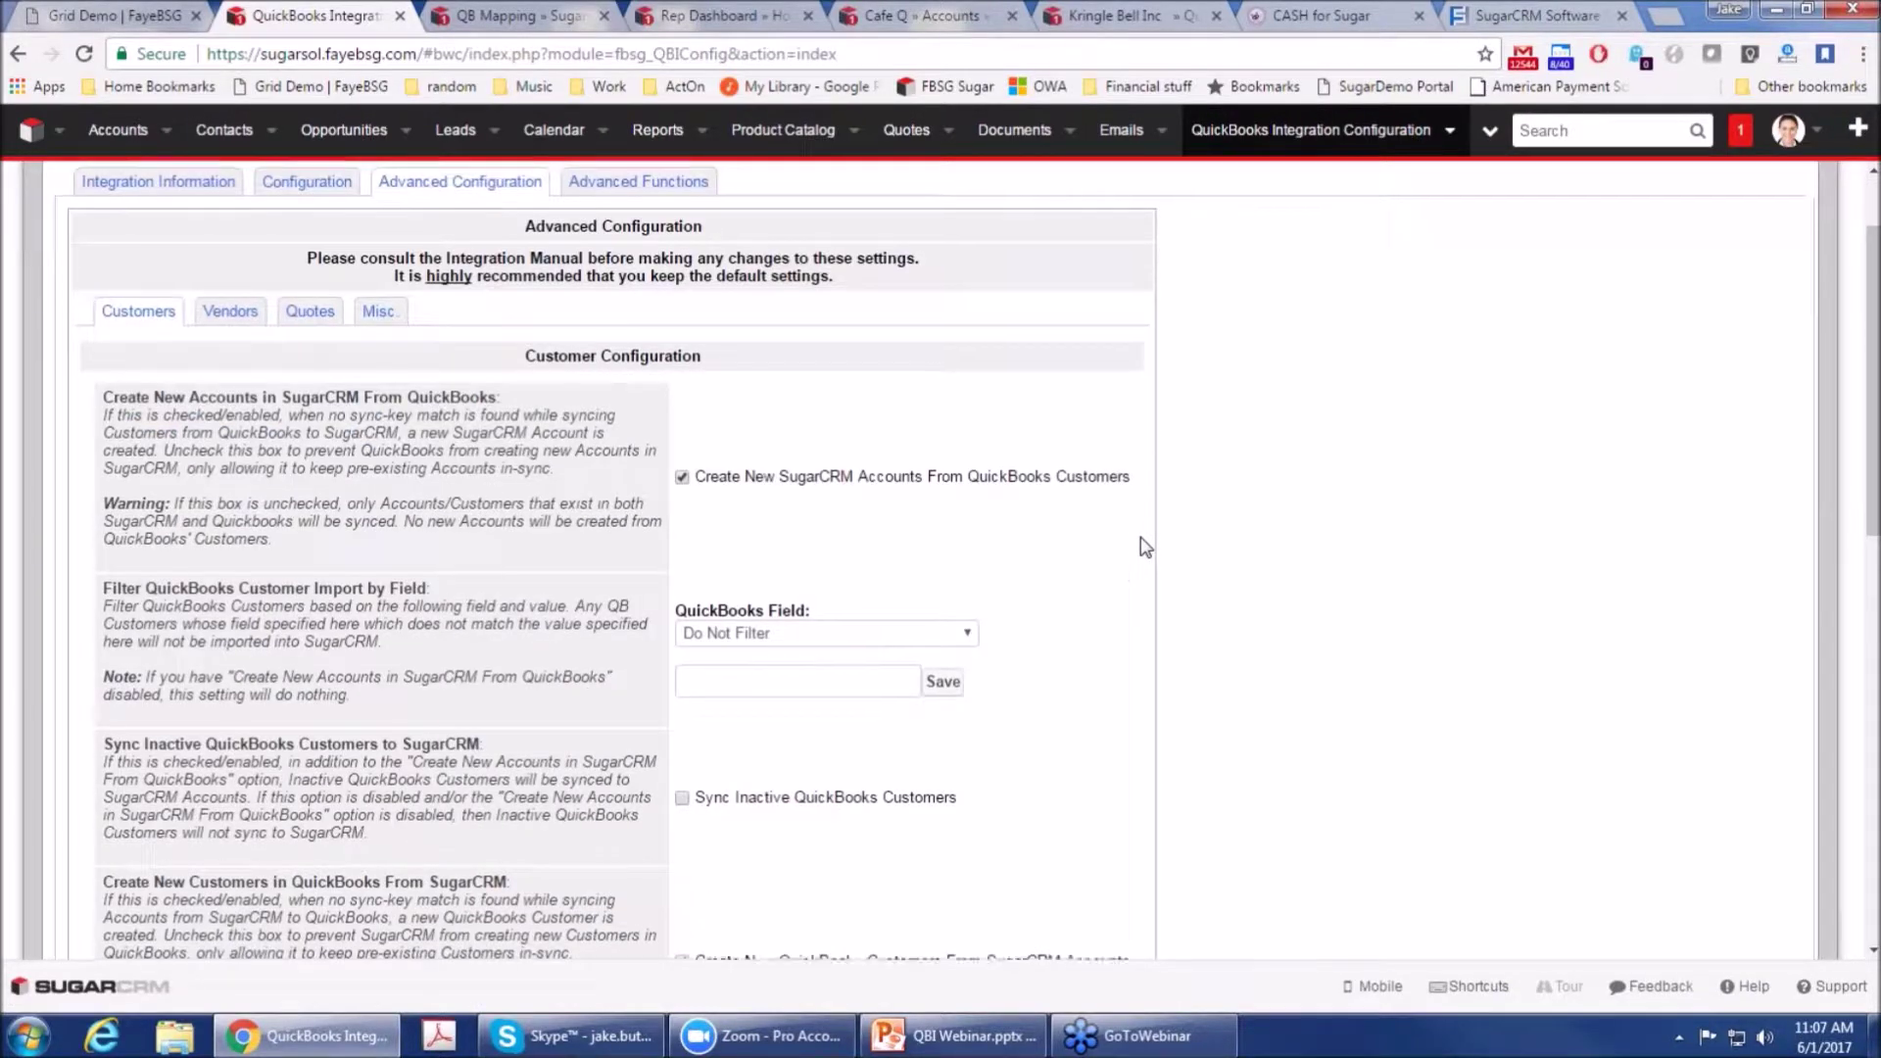
scroll(1144, 547, down, 3)
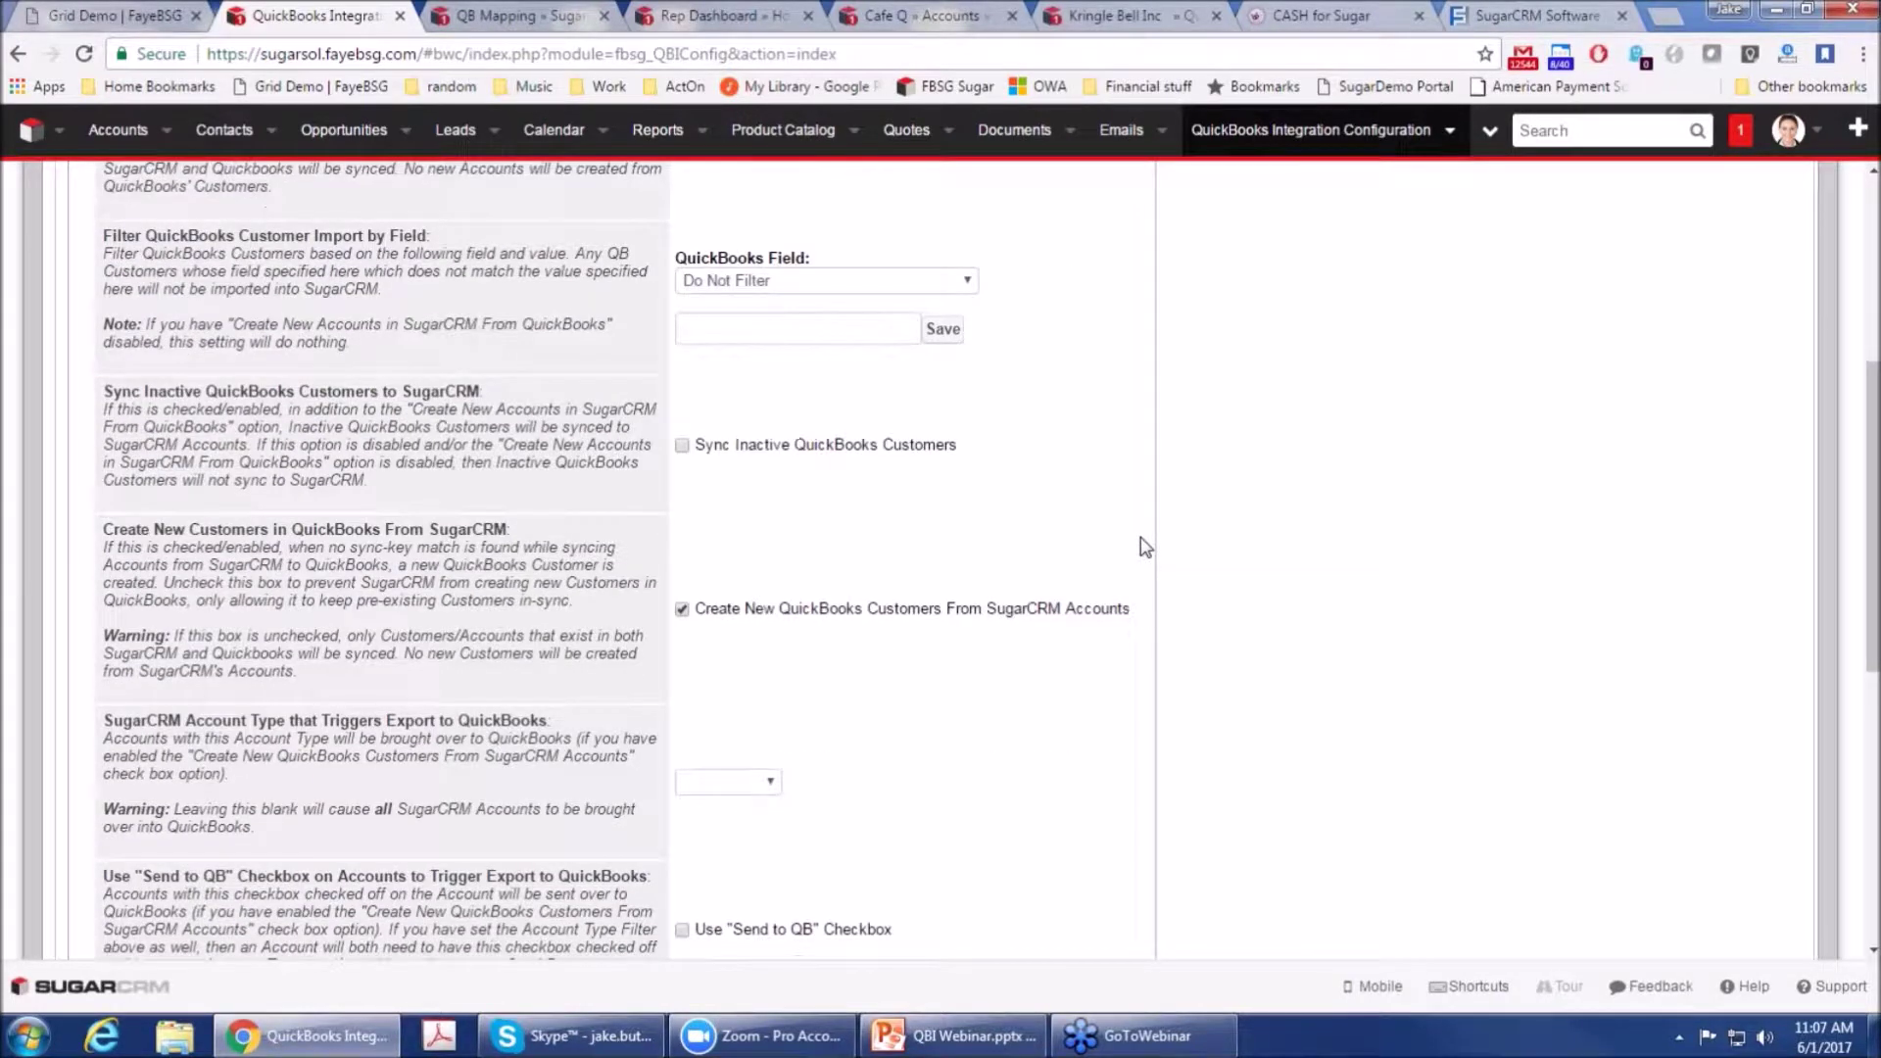
scroll(1144, 547, up, 4)
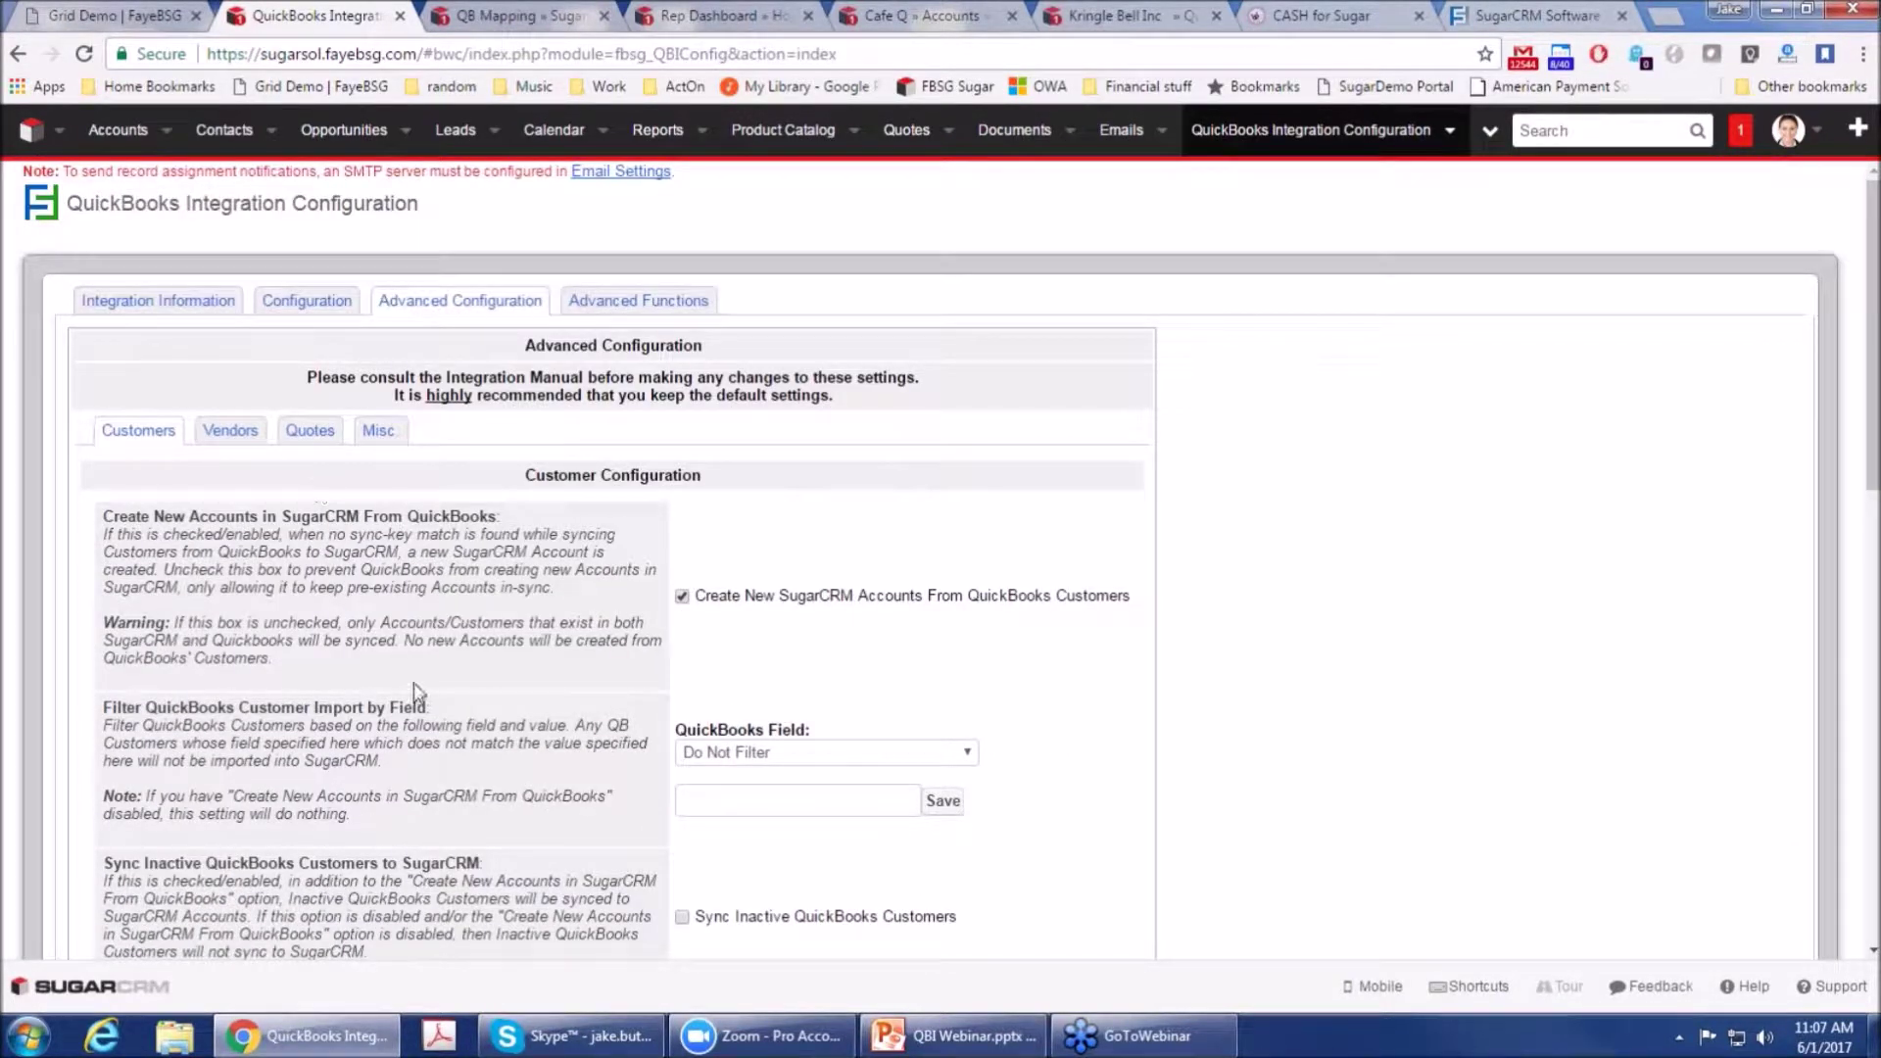
scroll(968, 658, down, 2)
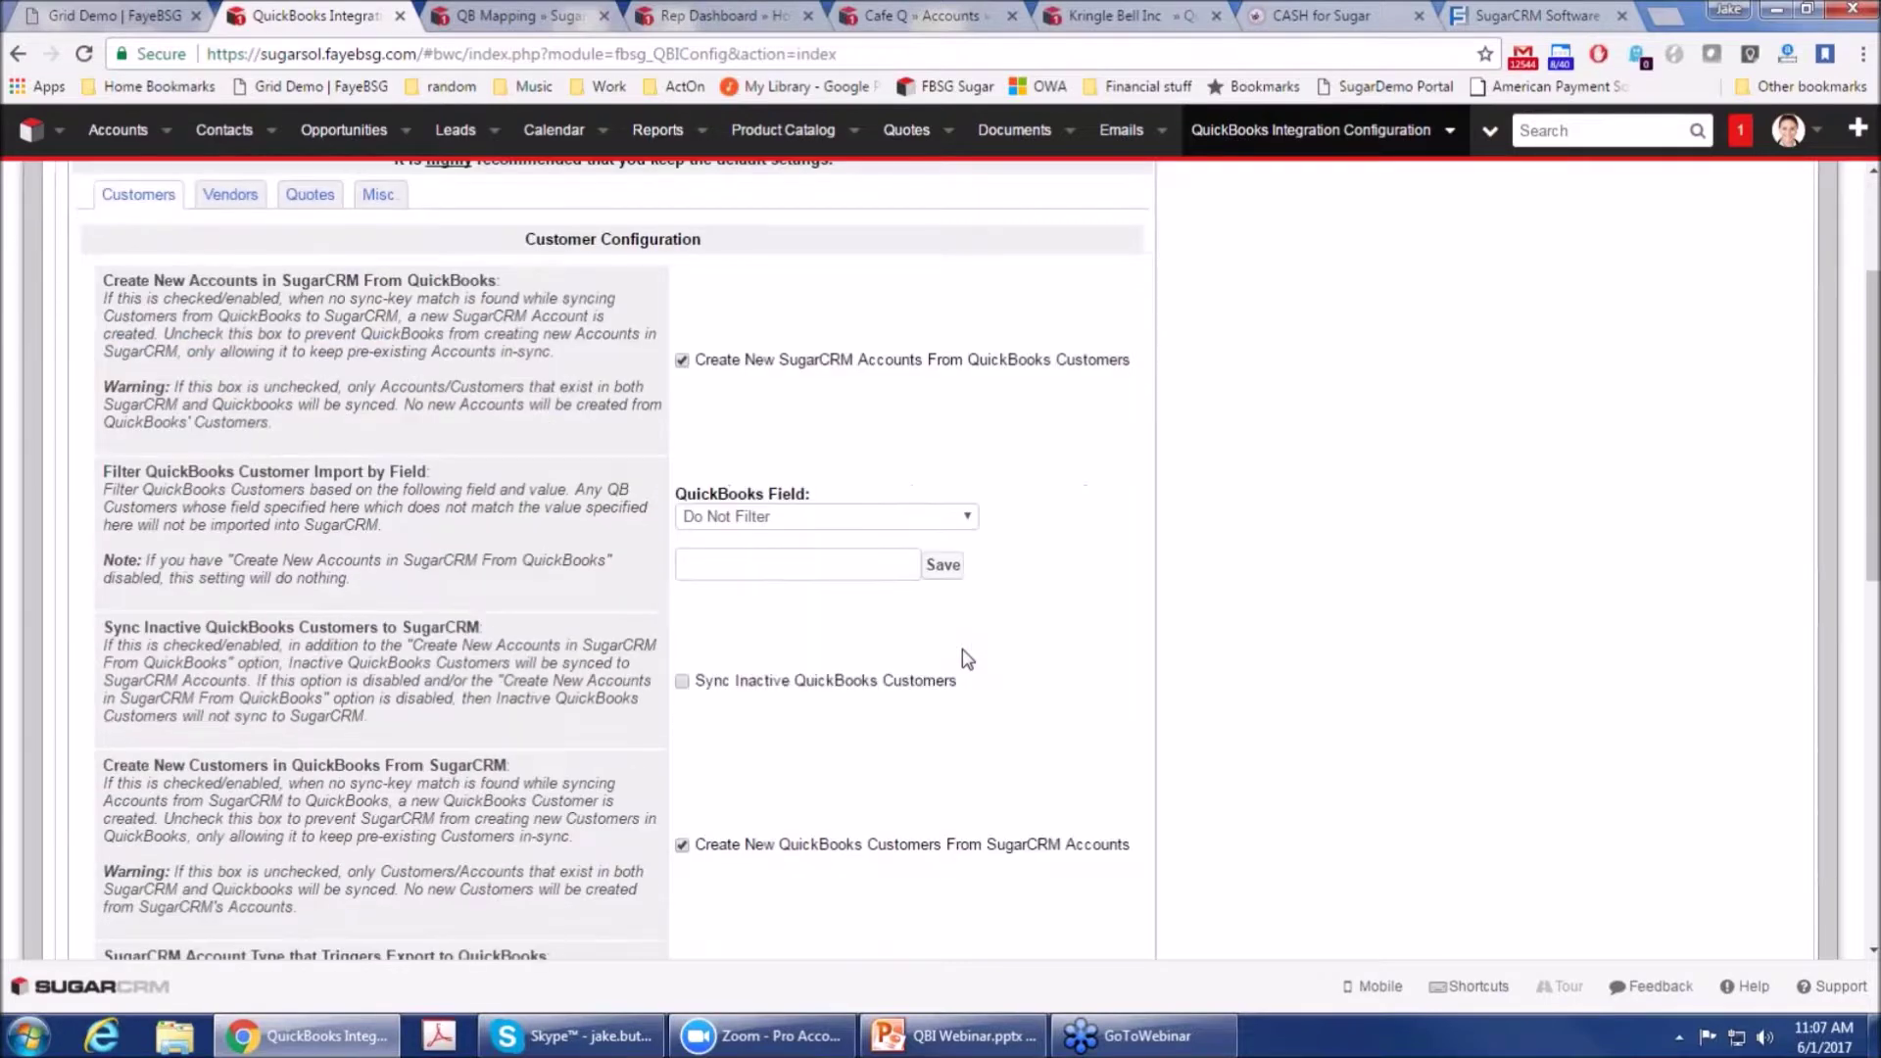
scroll(968, 658, down, 7)
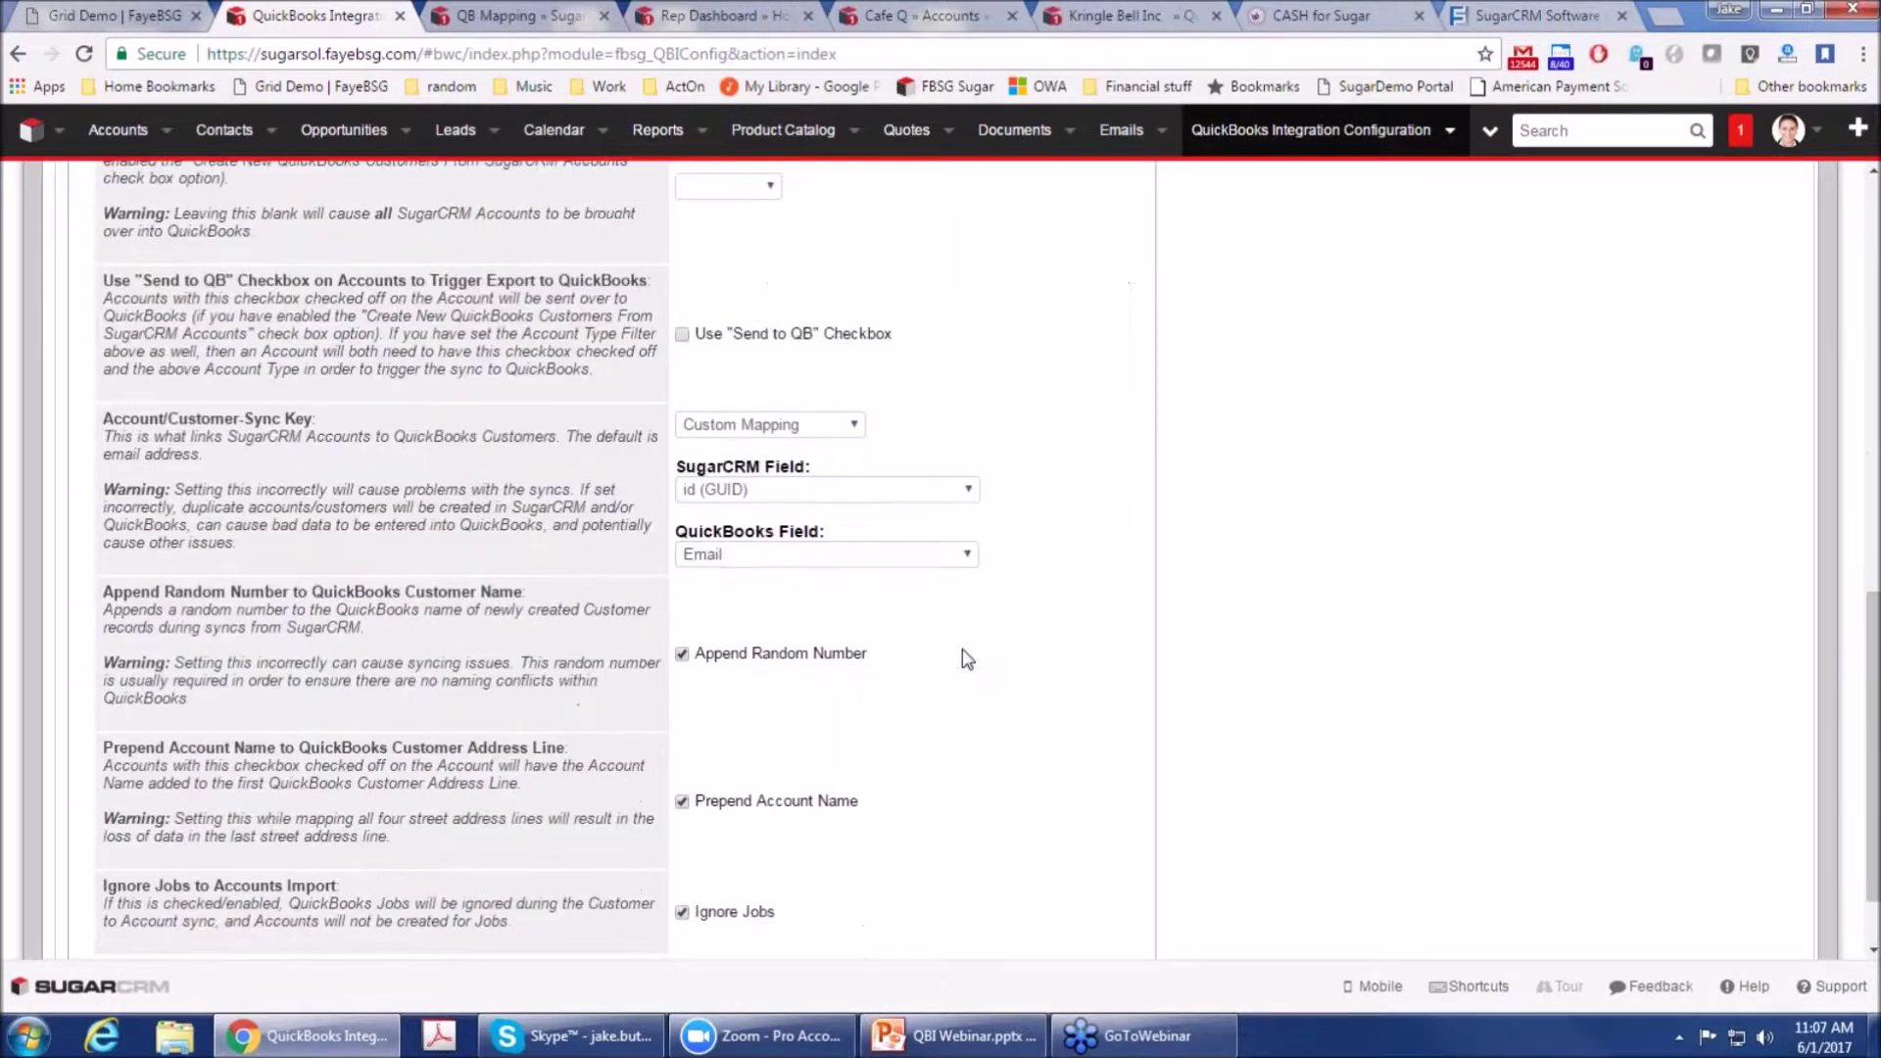
scroll(968, 659, up, 9)
Step: Review Advanced Functions > Sync Dates, selecting Import Items Since, then go to QB Mapping
click(627, 198)
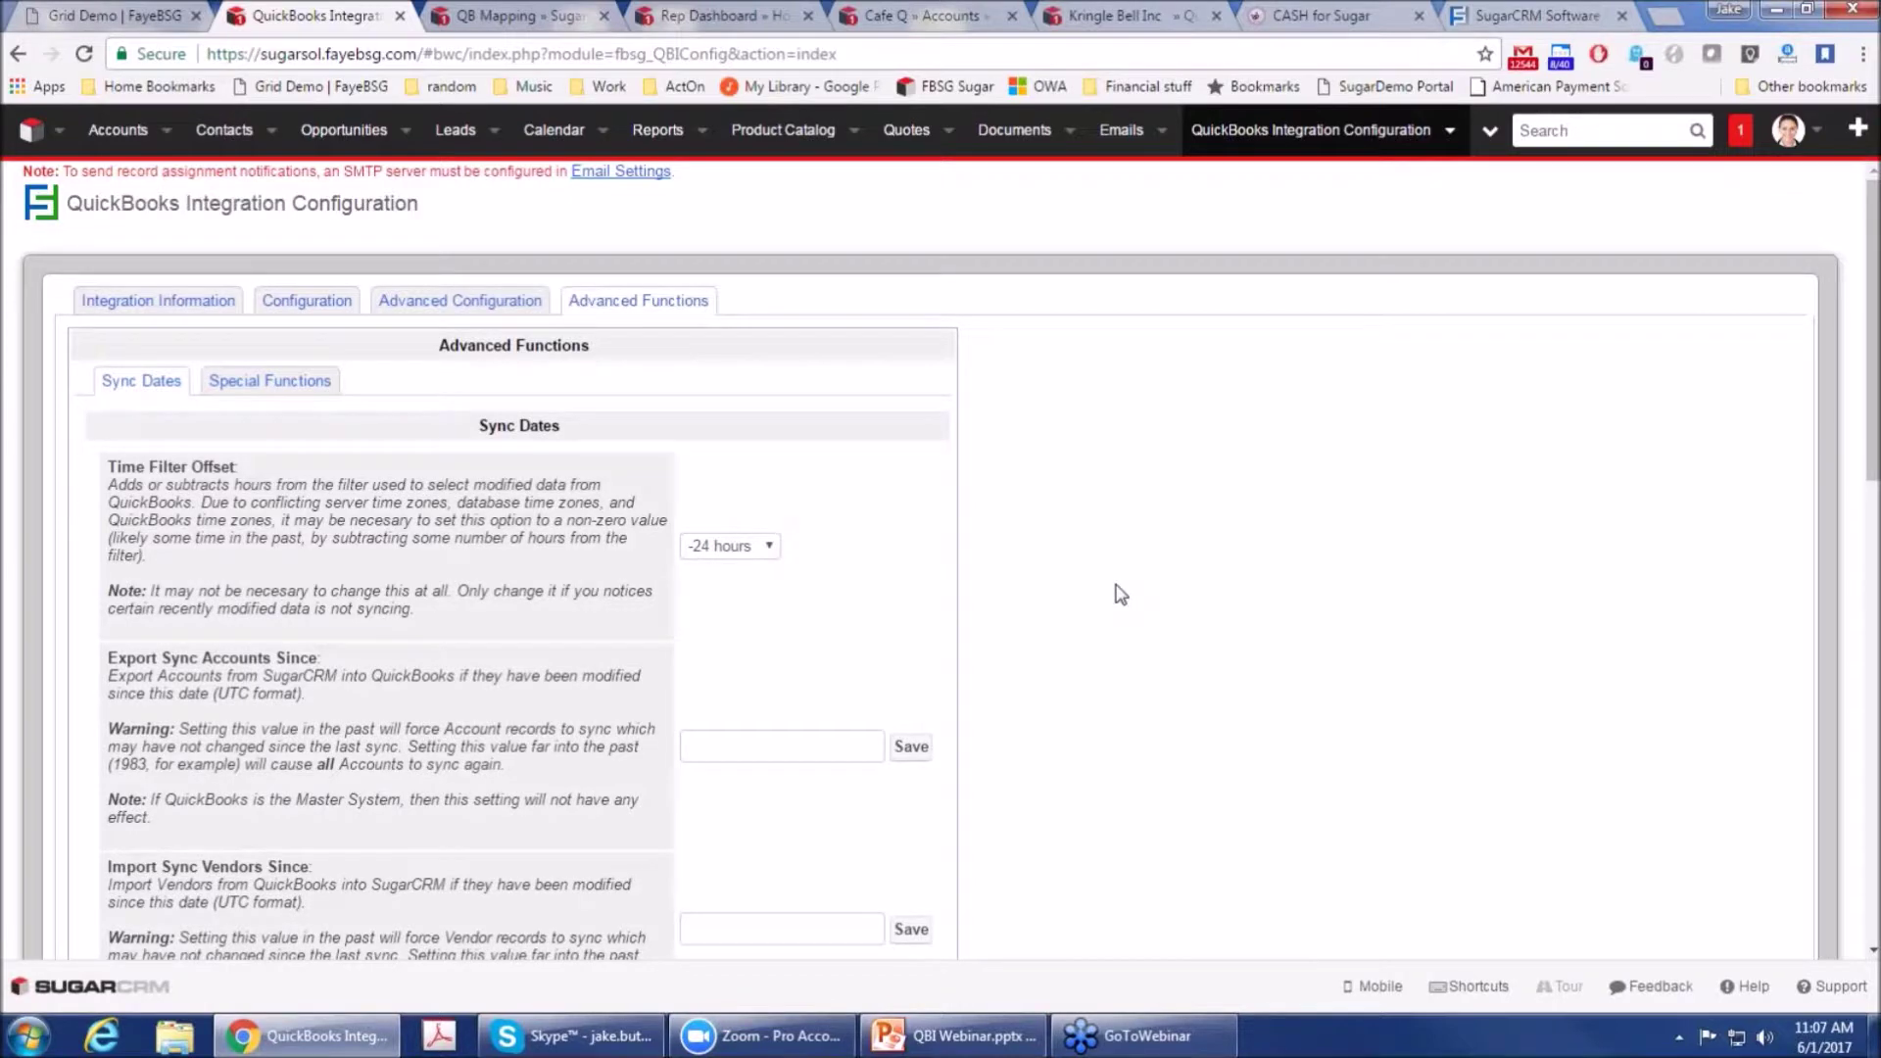
scroll(1120, 594, down, 2)
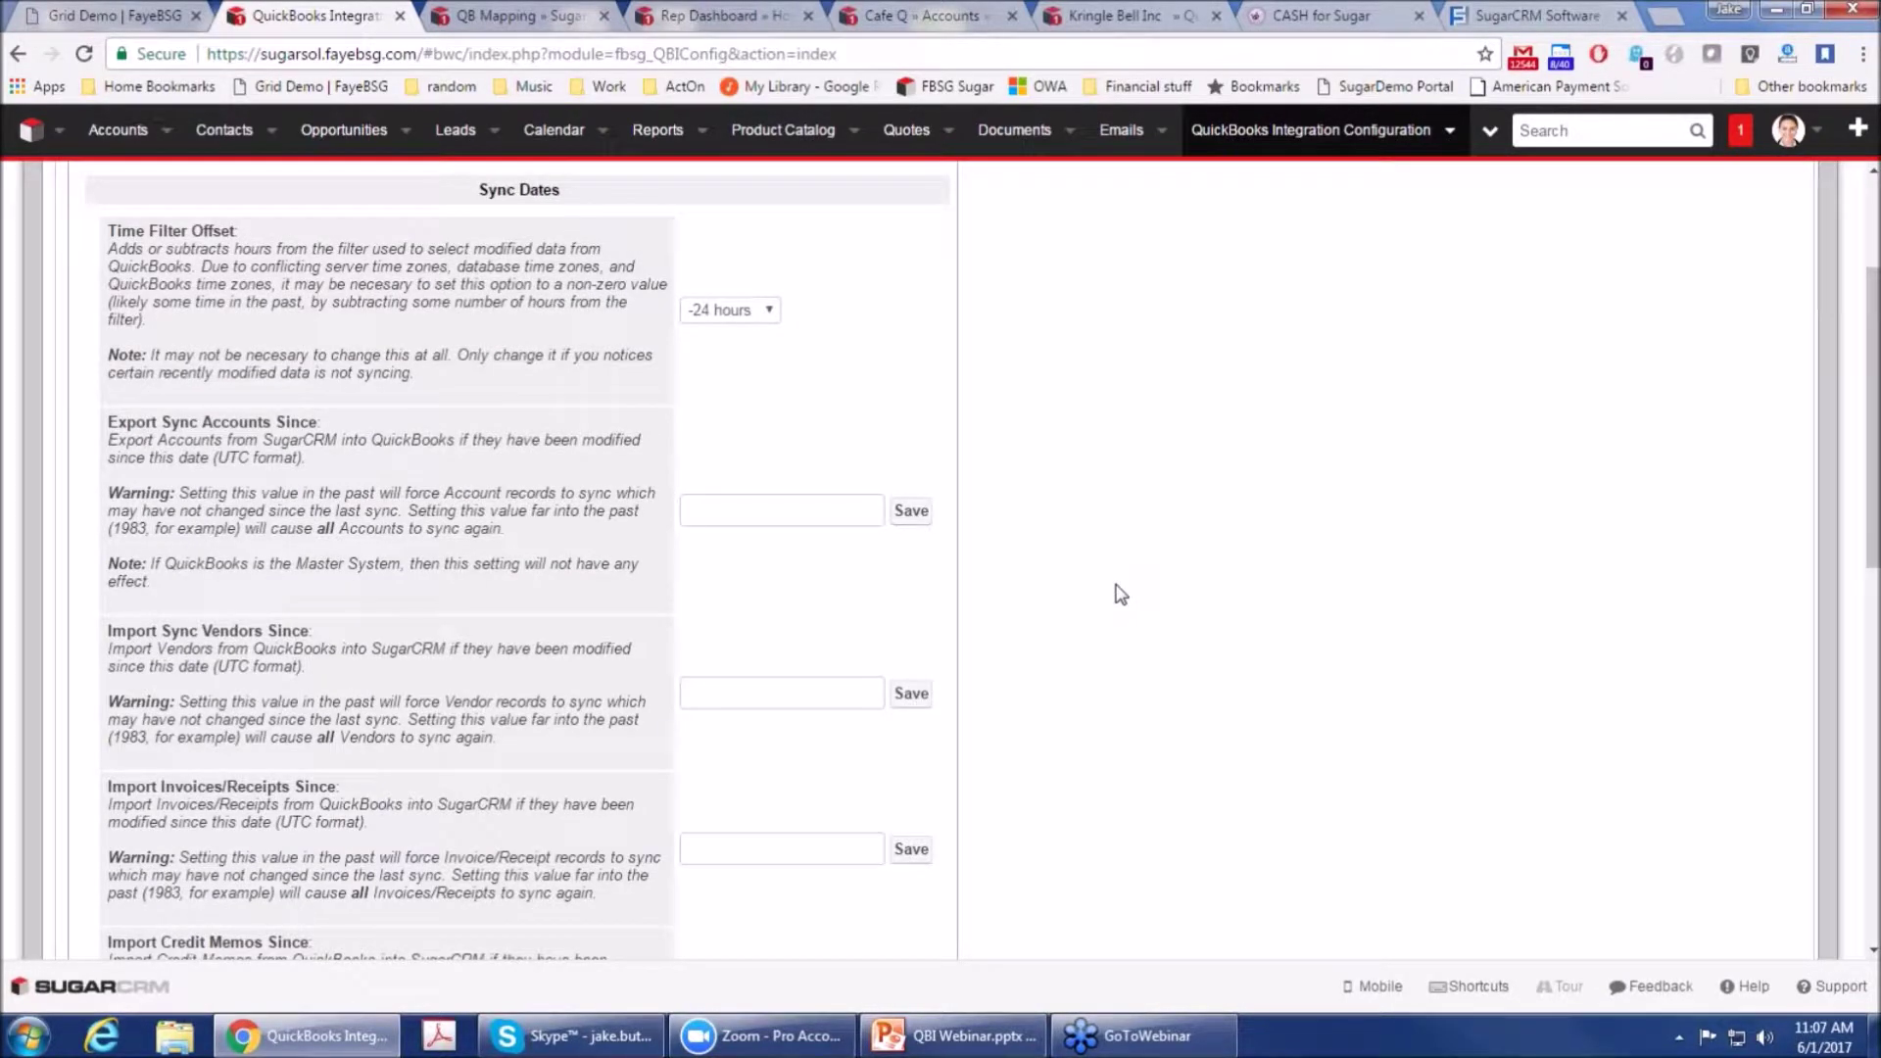
scroll(1120, 594, down, 3)
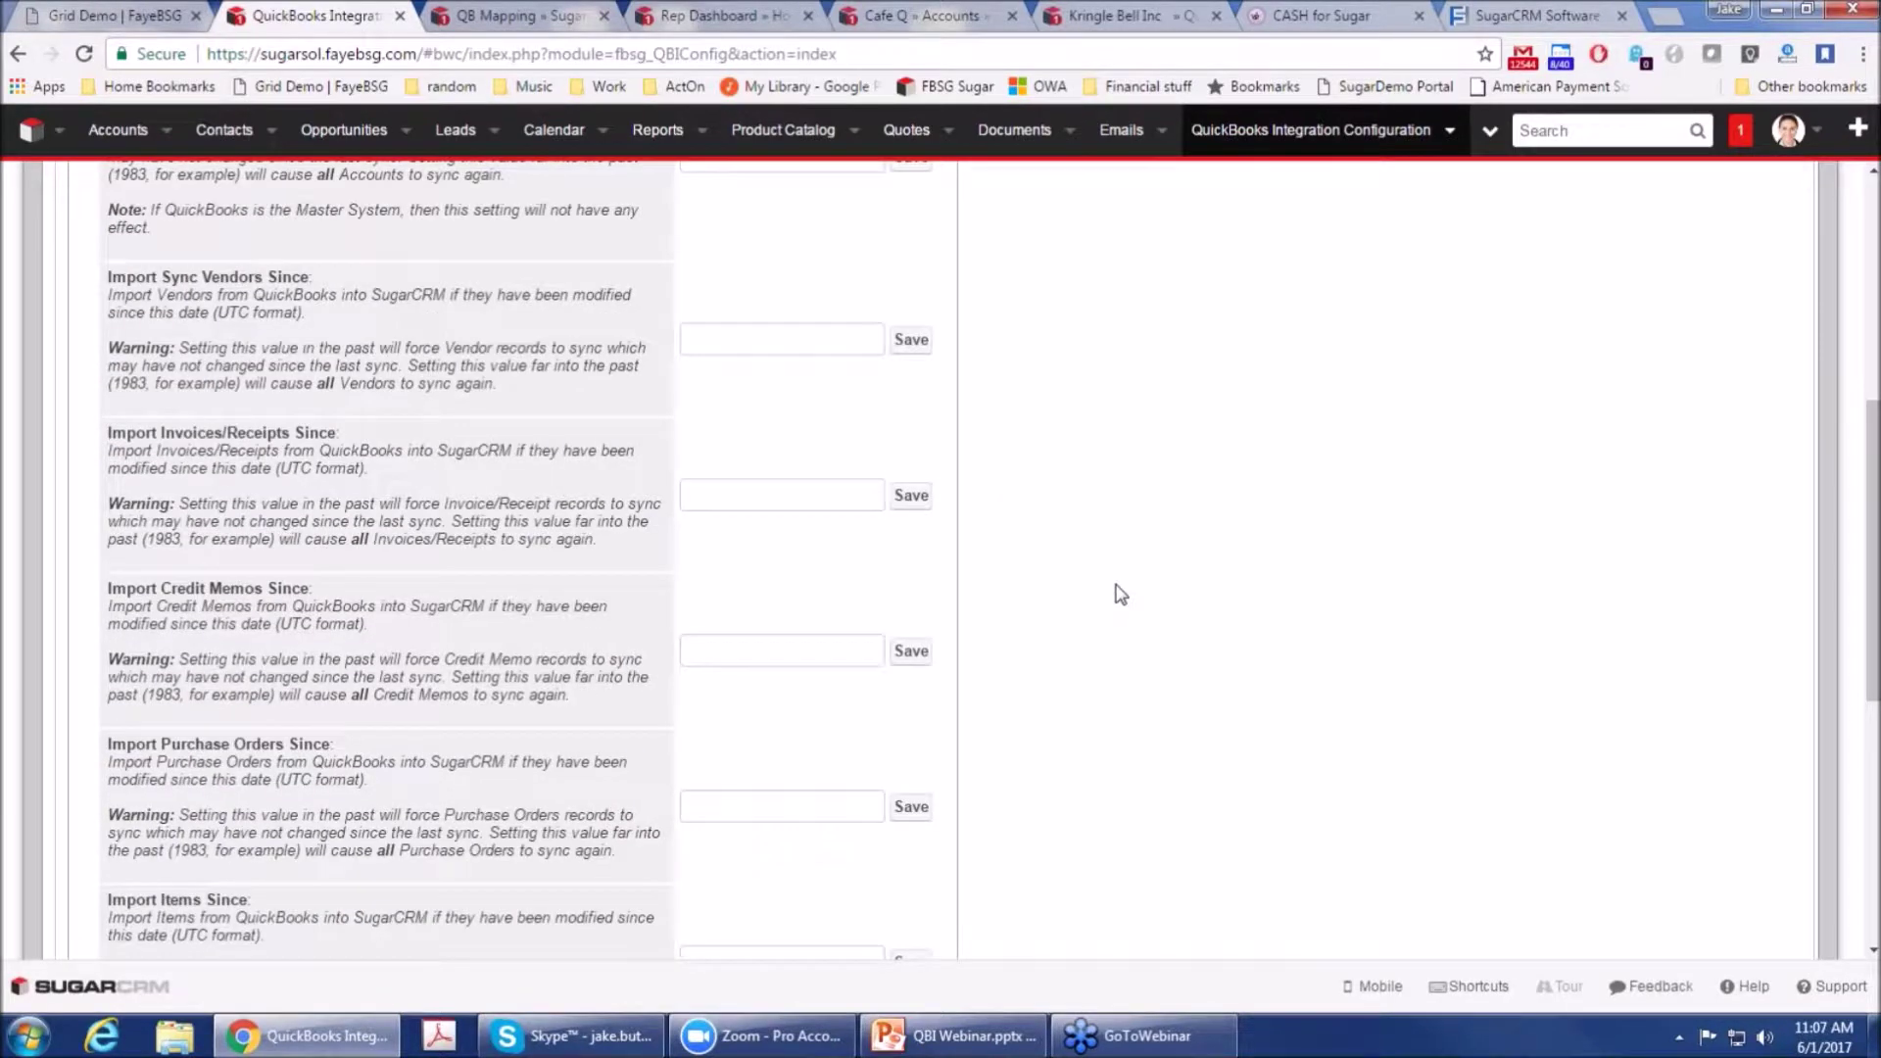
scroll(1119, 594, down, 2)
click(761, 726)
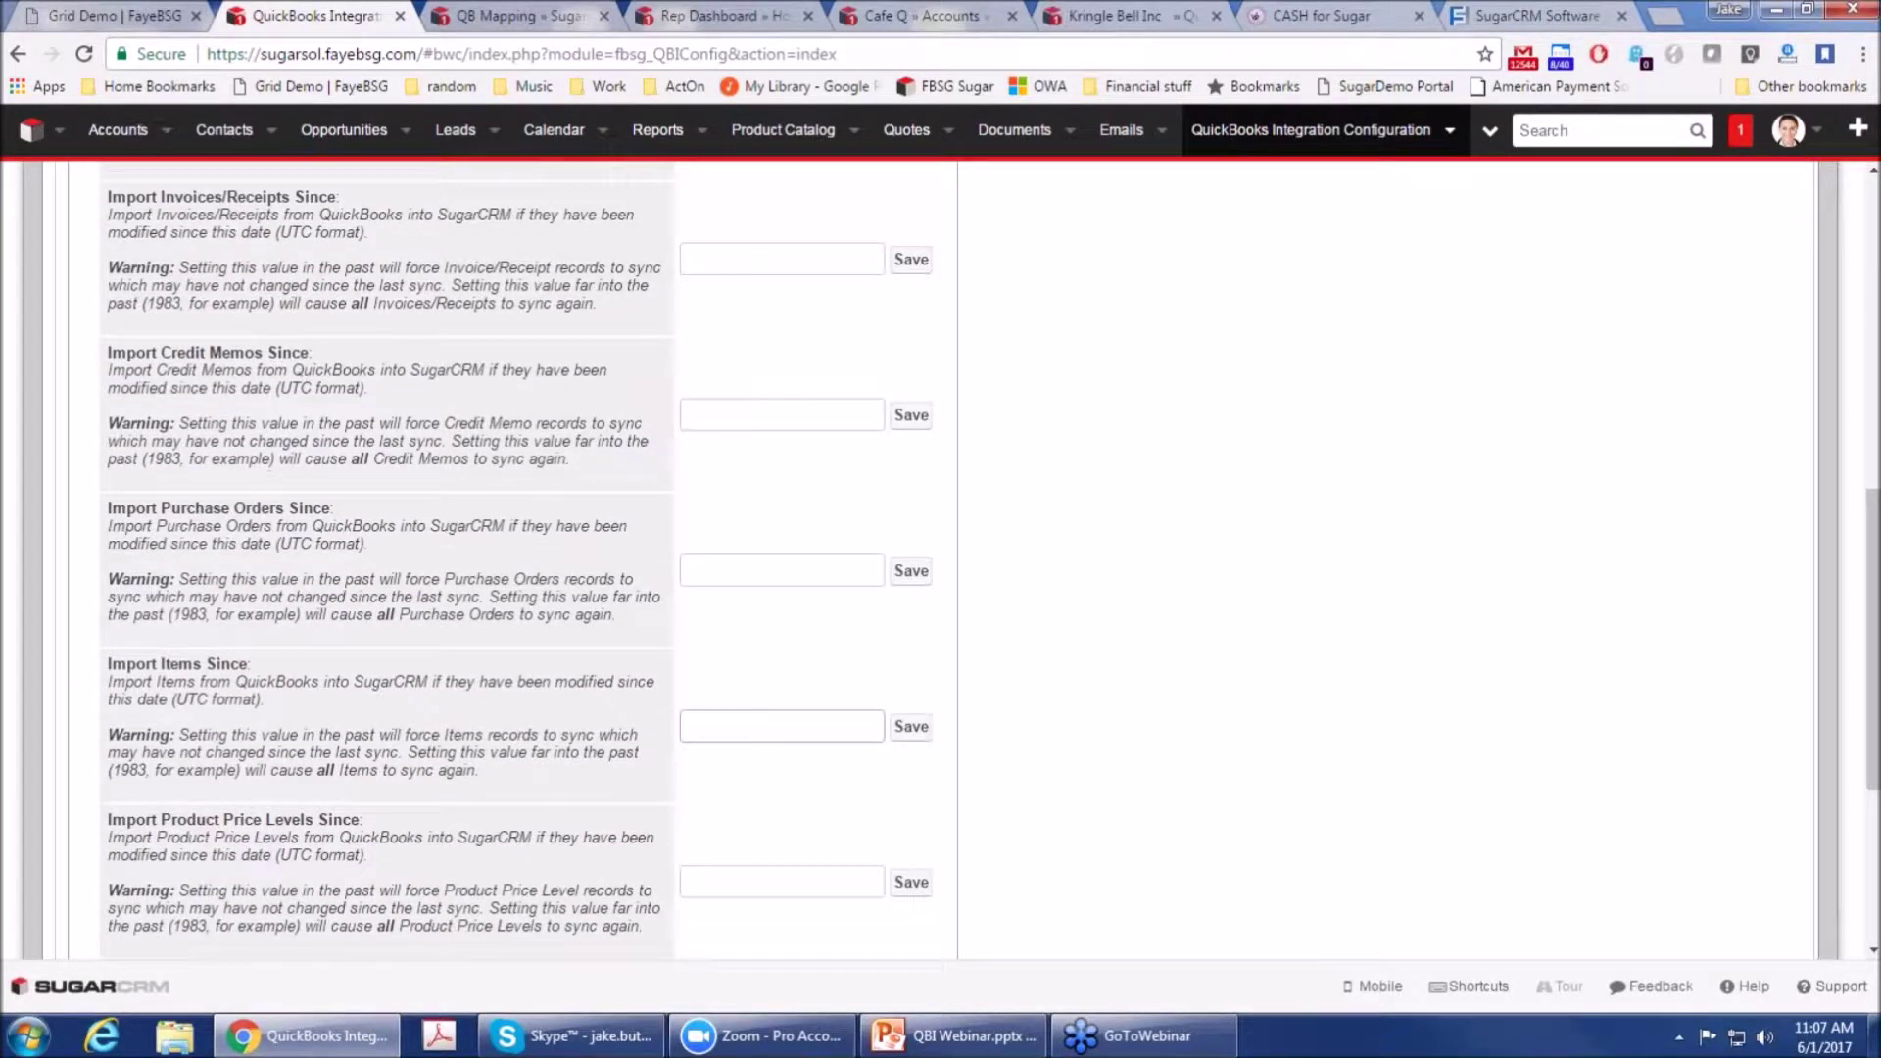
scroll(1069, 695, up, 6)
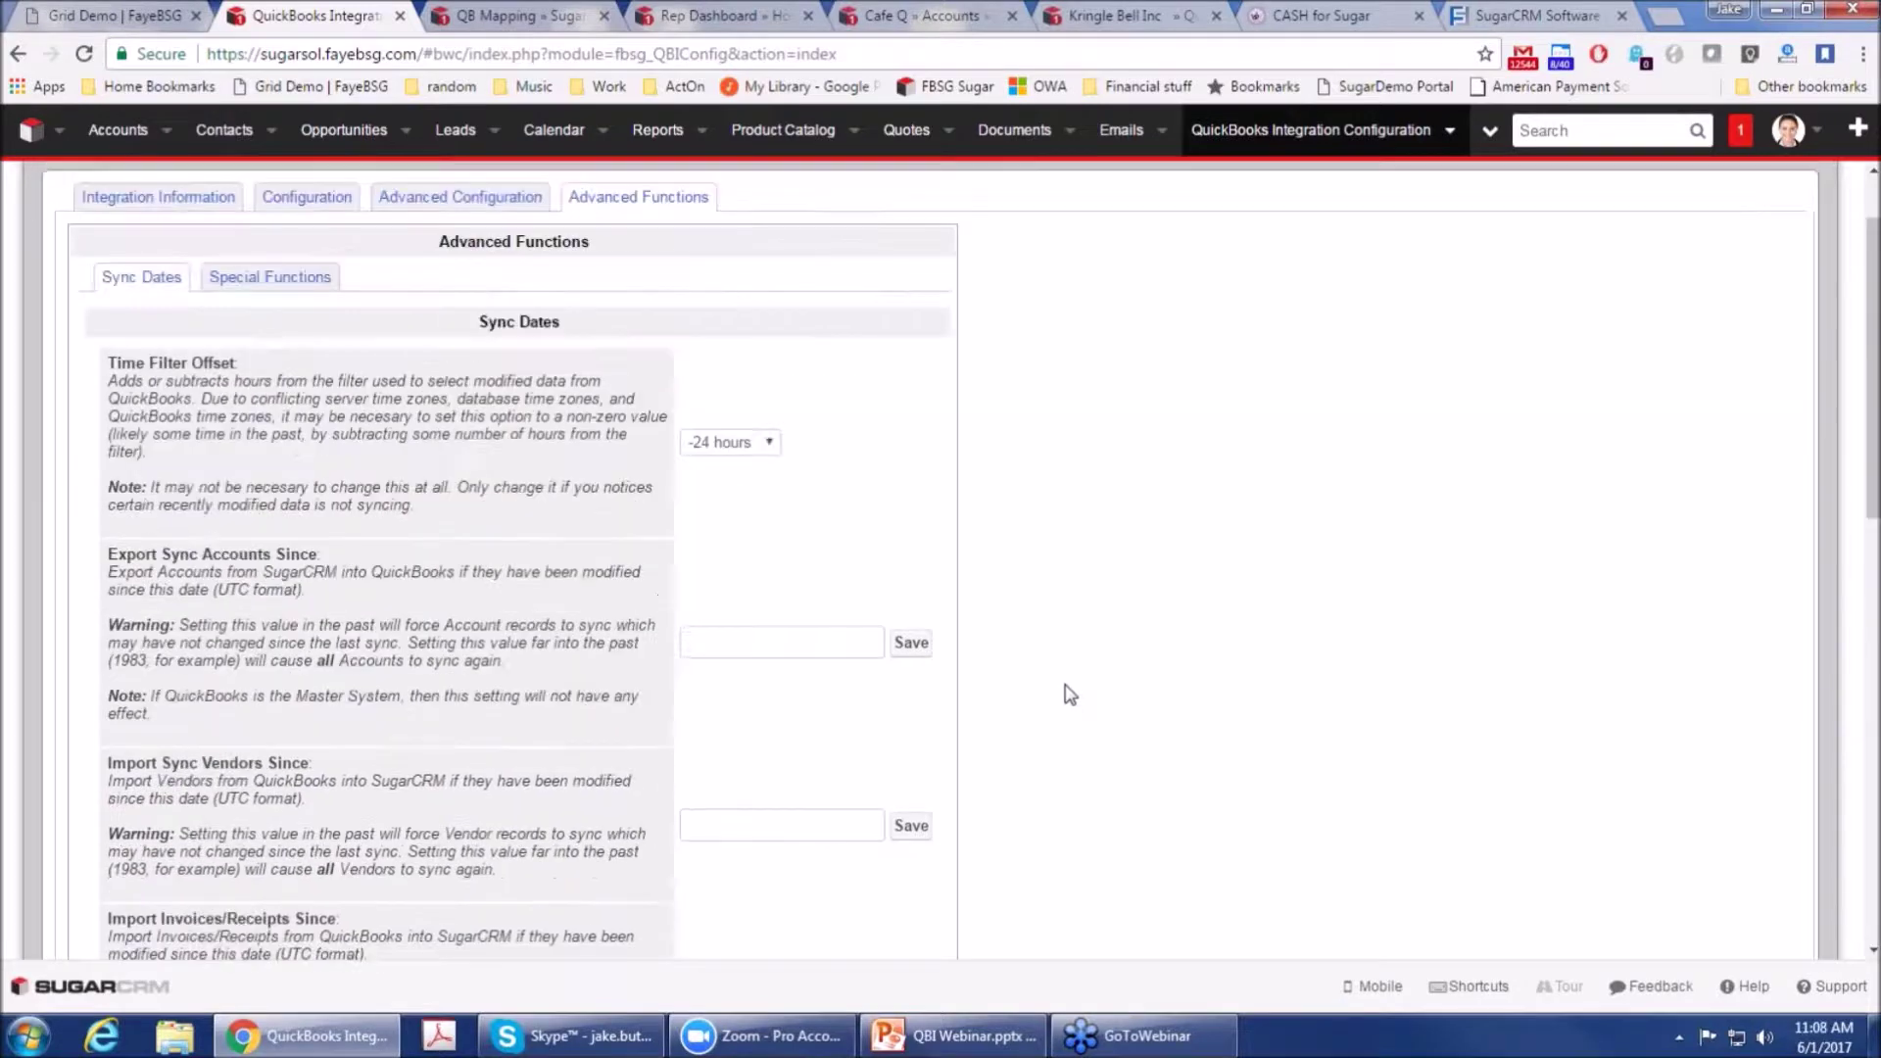
scroll(1070, 694, up, 1)
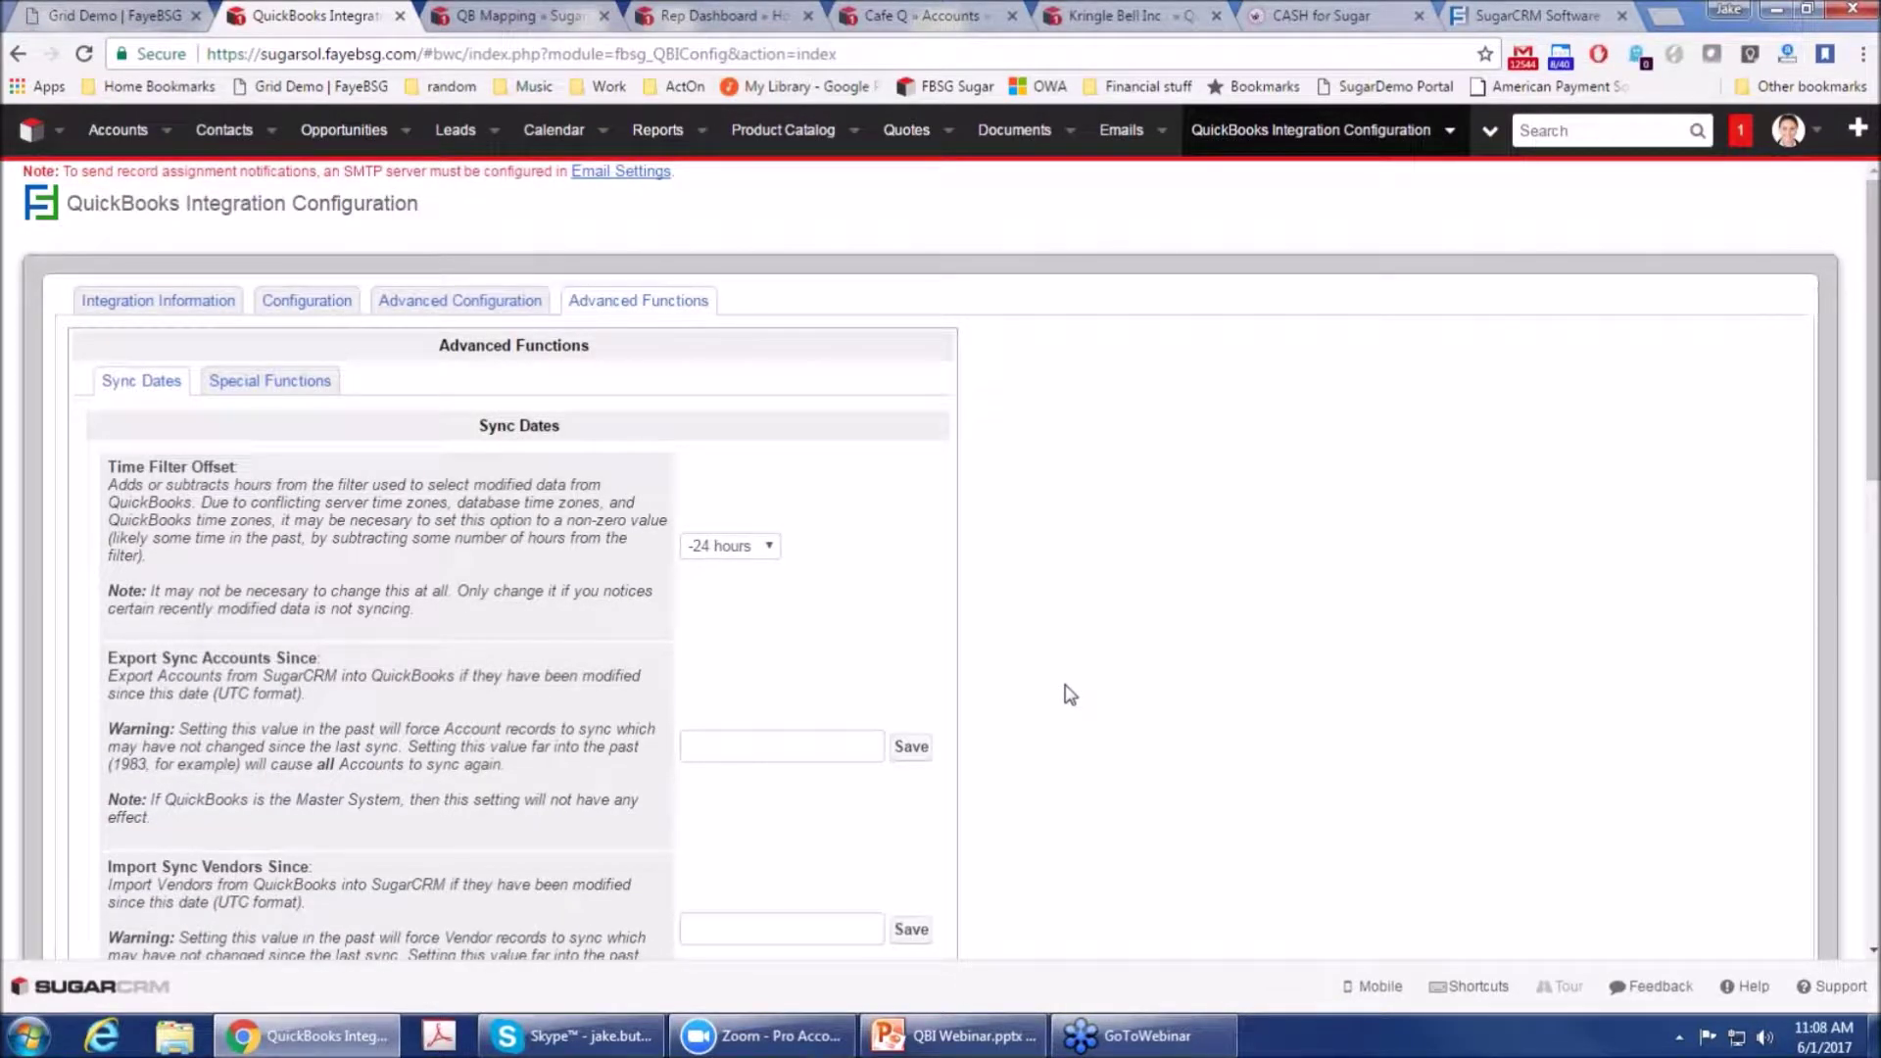
click(506, 21)
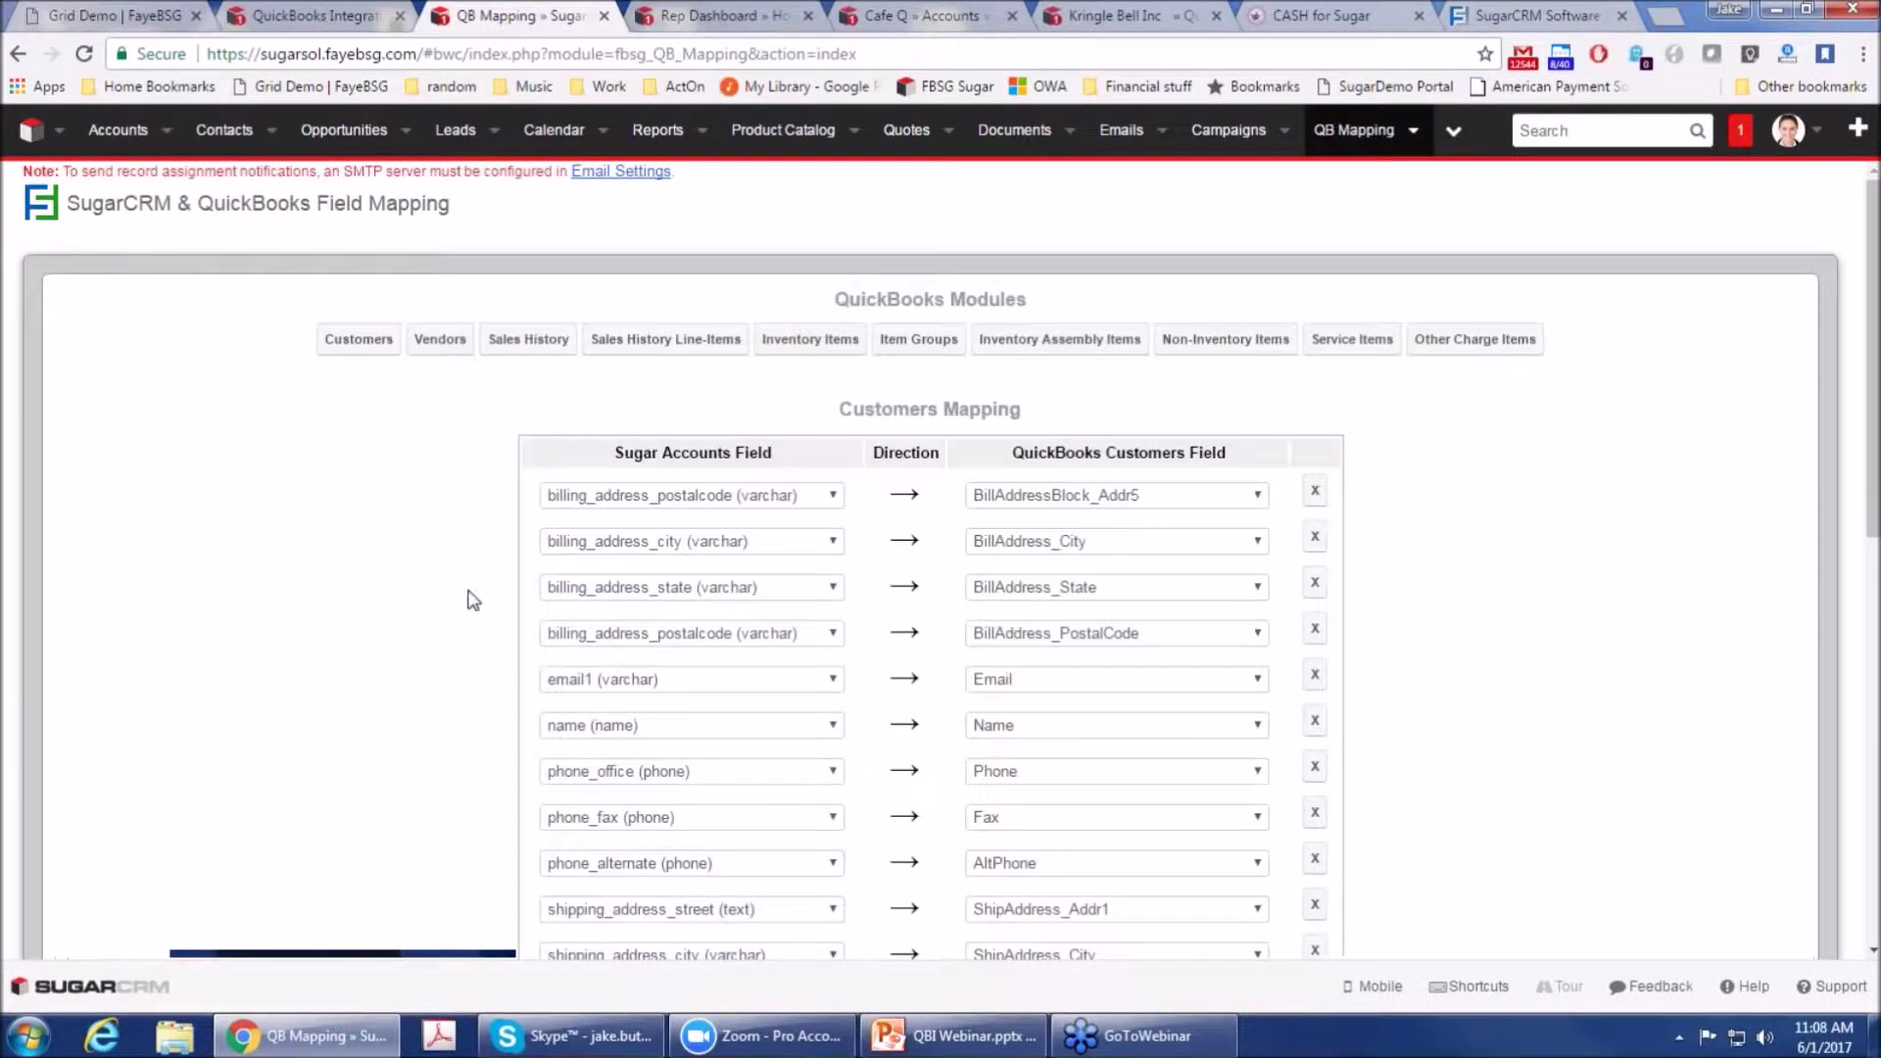
Step: Scroll through the Accounts-to-QuickBooks Customers mapping table, then switch to the Rep Dashboard
scroll(382, 566, down, 4)
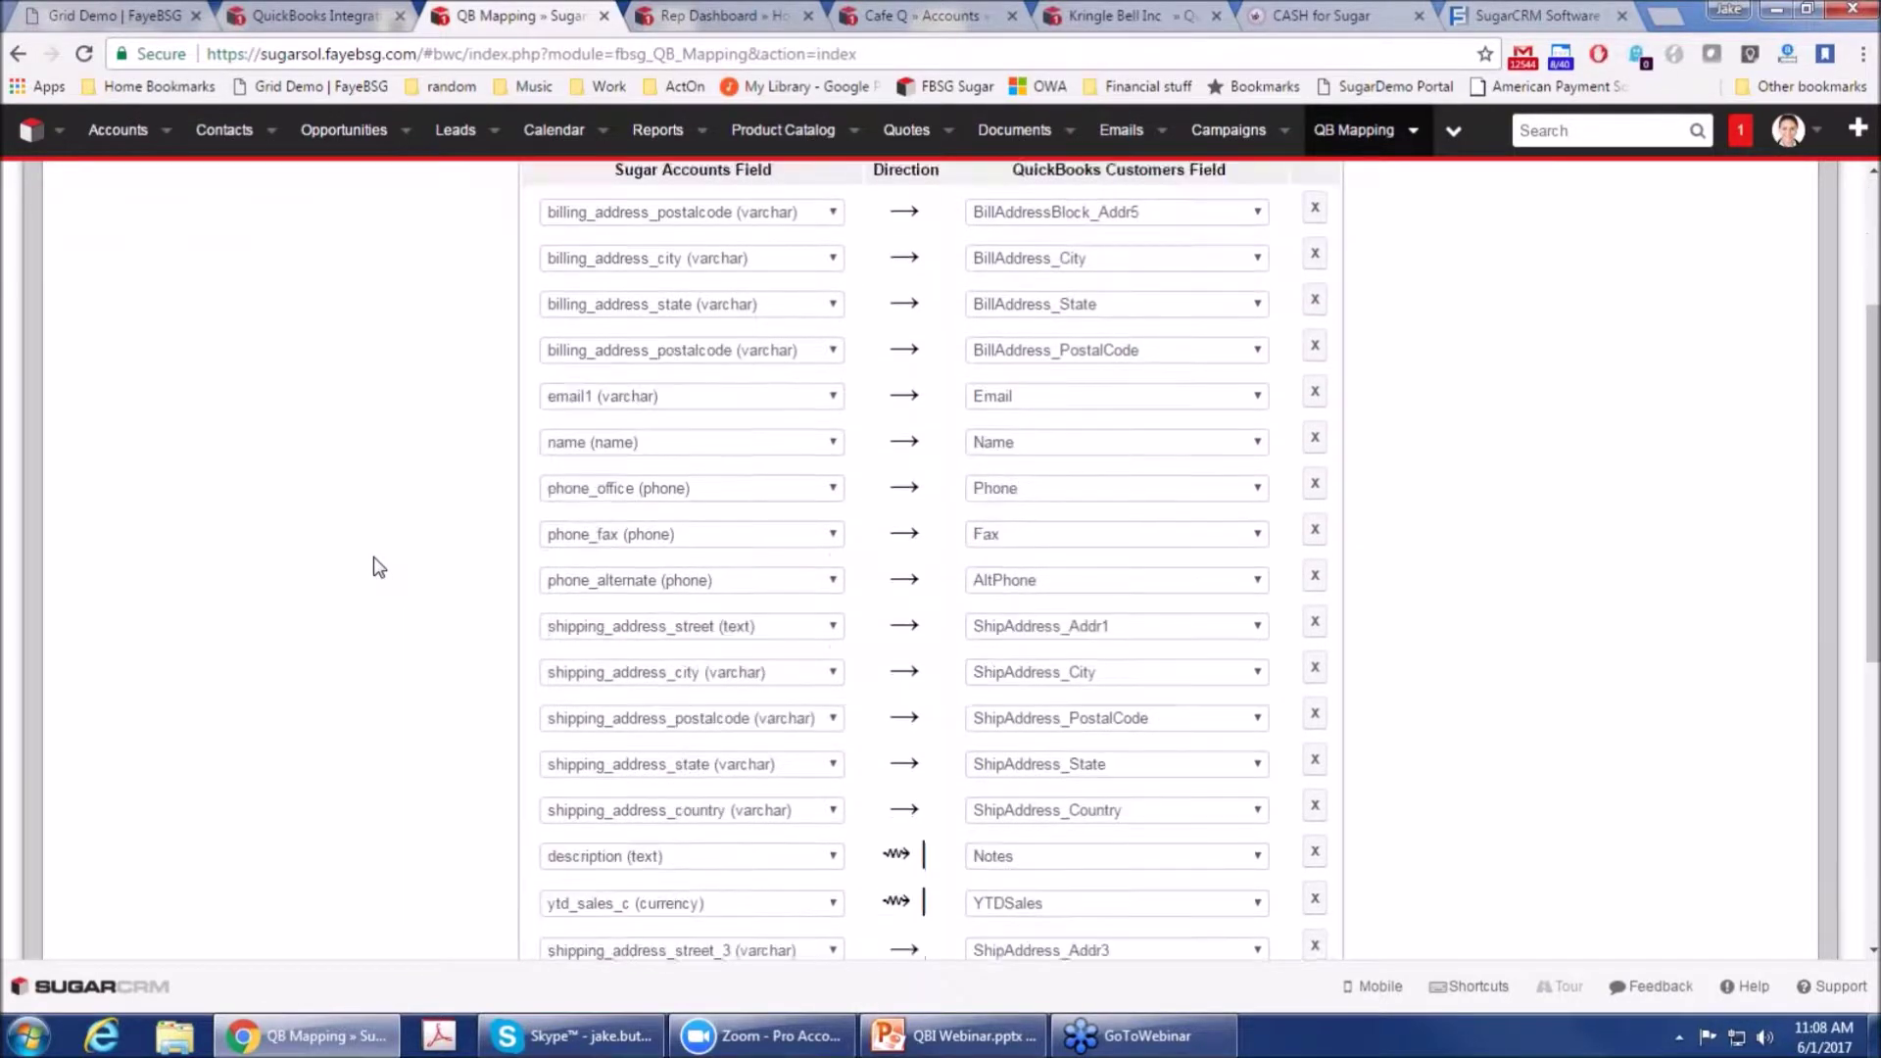
scroll(374, 556, up, 3)
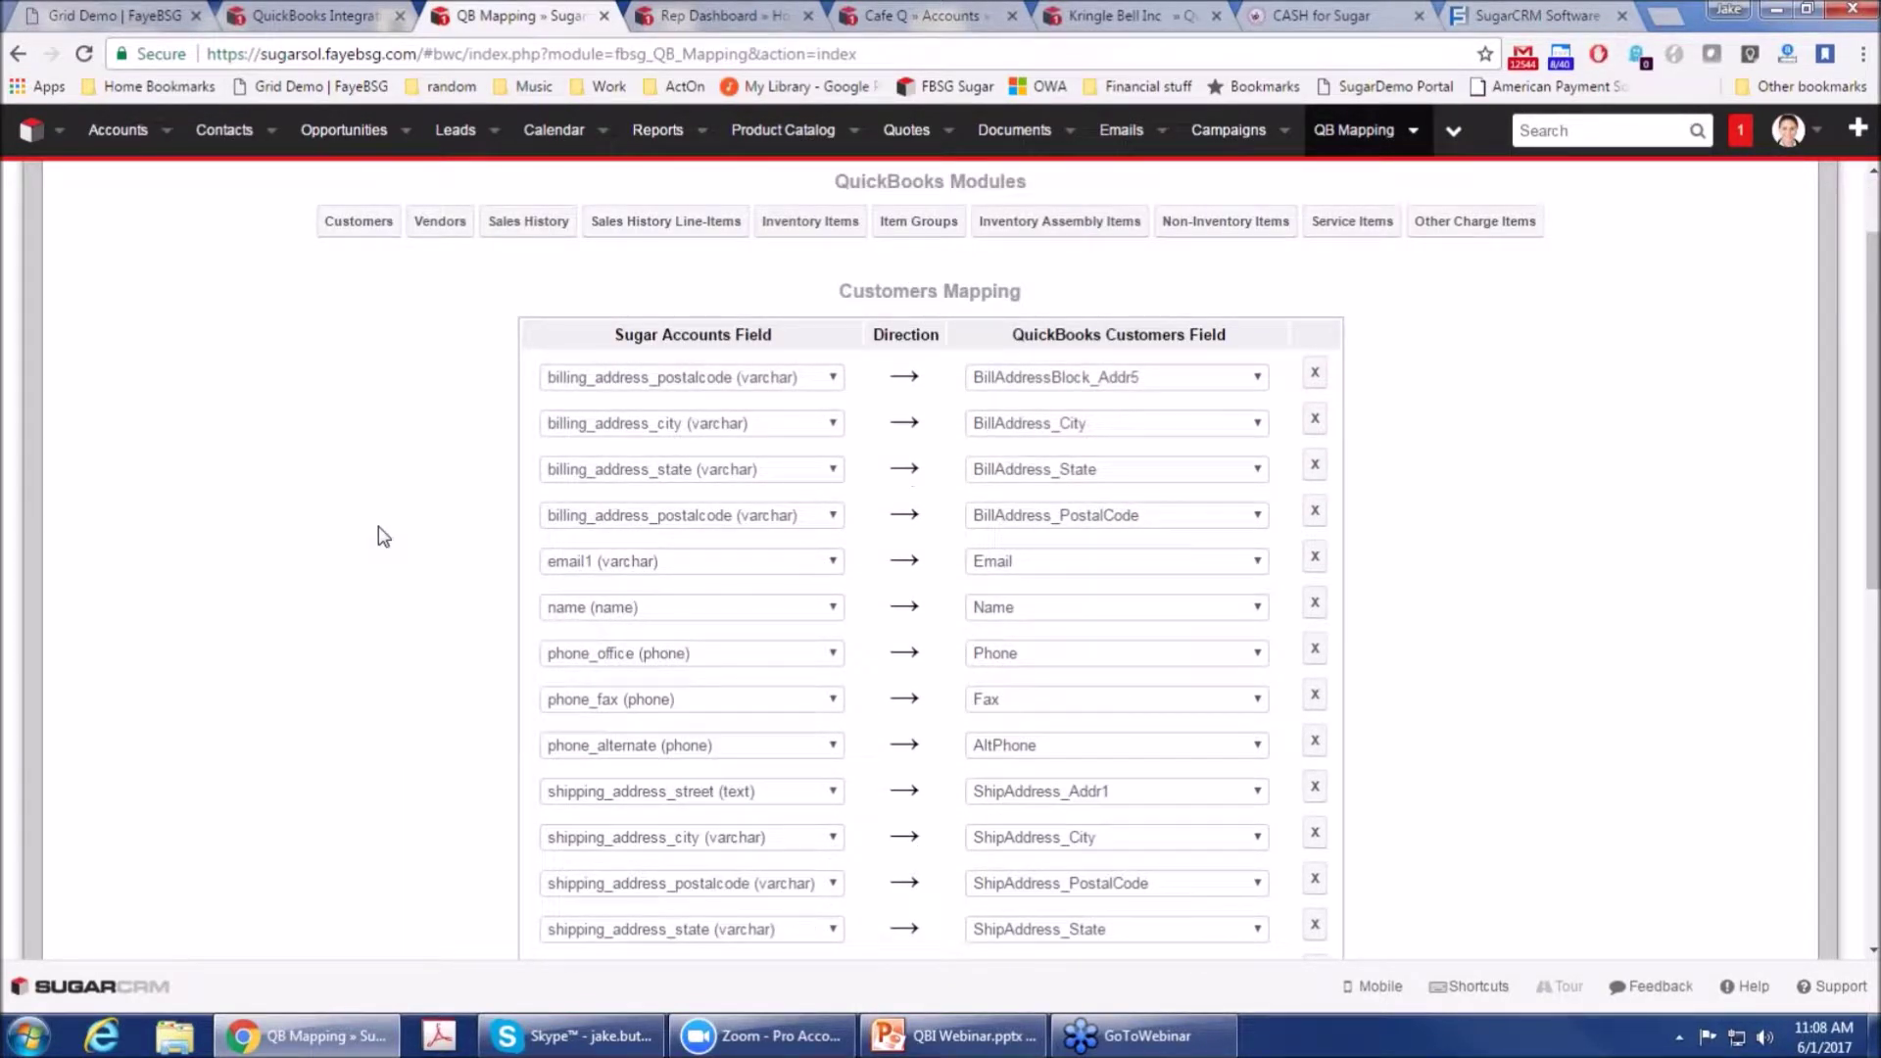
scroll(1432, 656, down, 1)
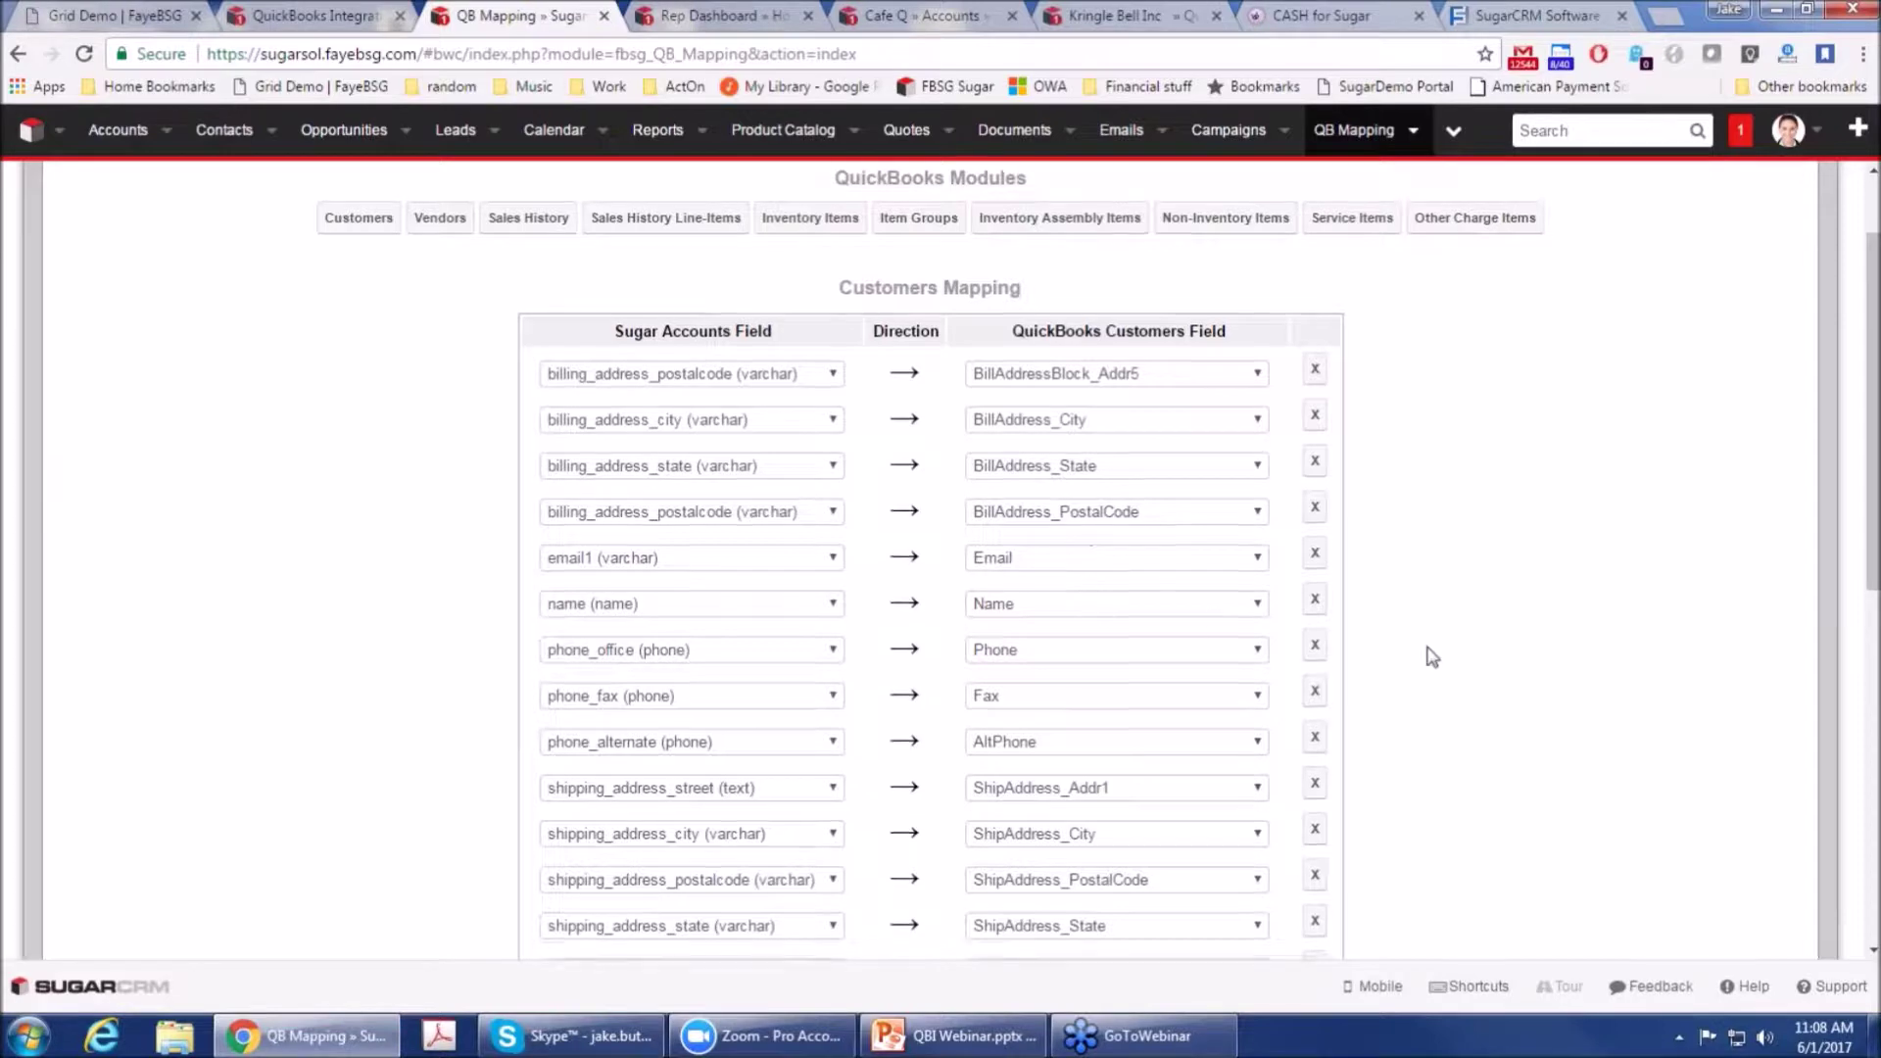
scroll(1432, 657, down, 4)
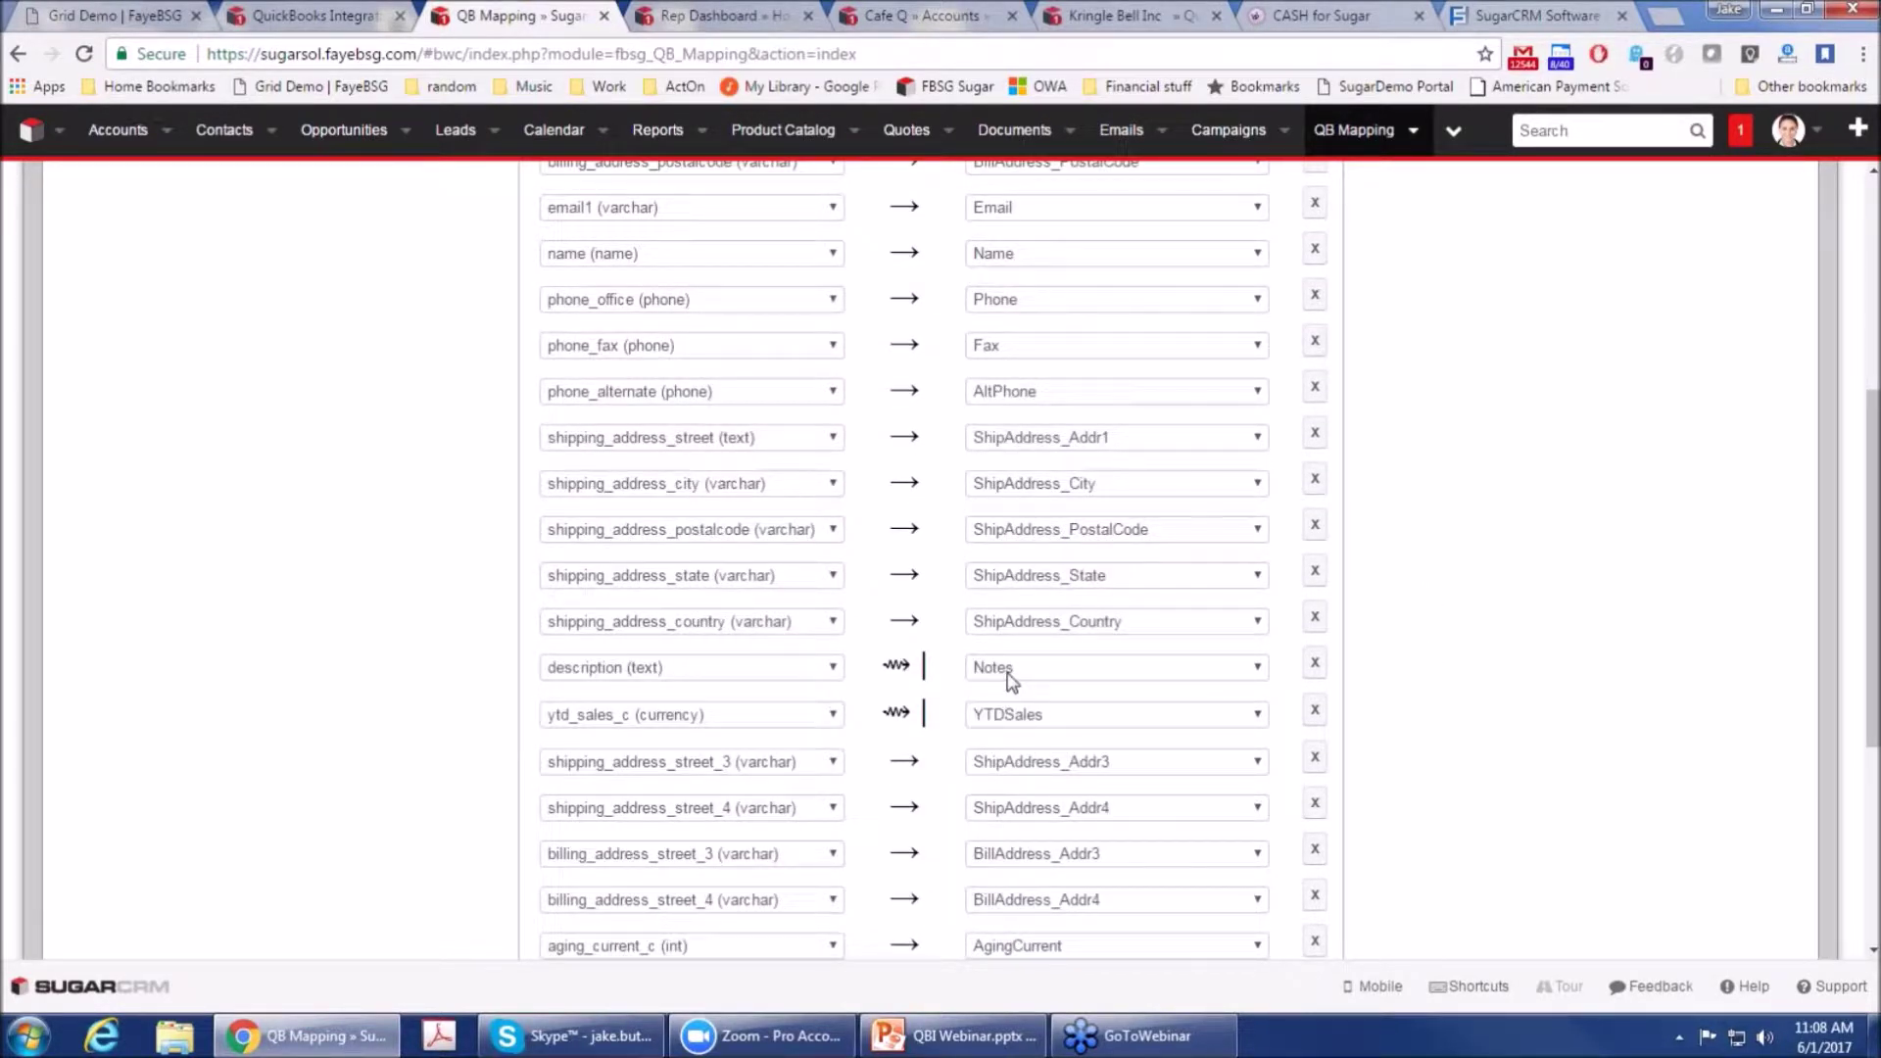
scroll(1552, 681, down, 1)
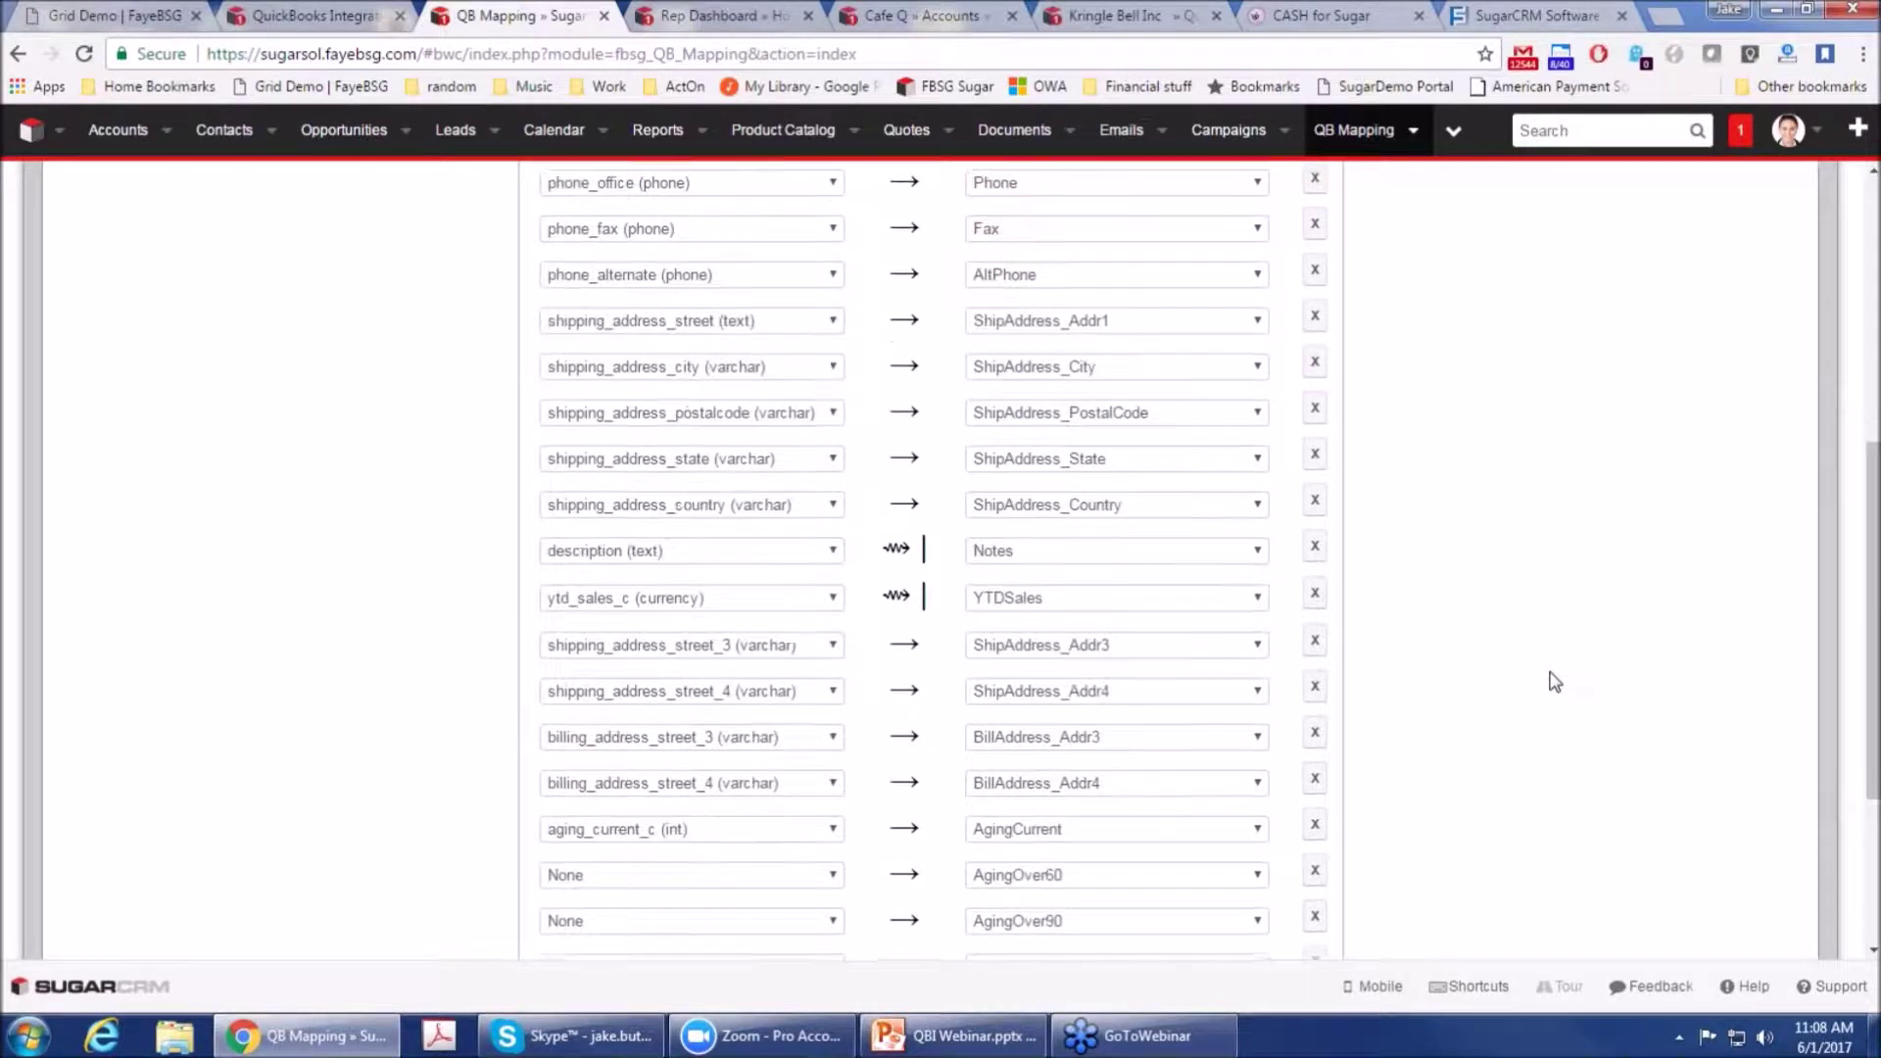
scroll(1552, 681, up, 5)
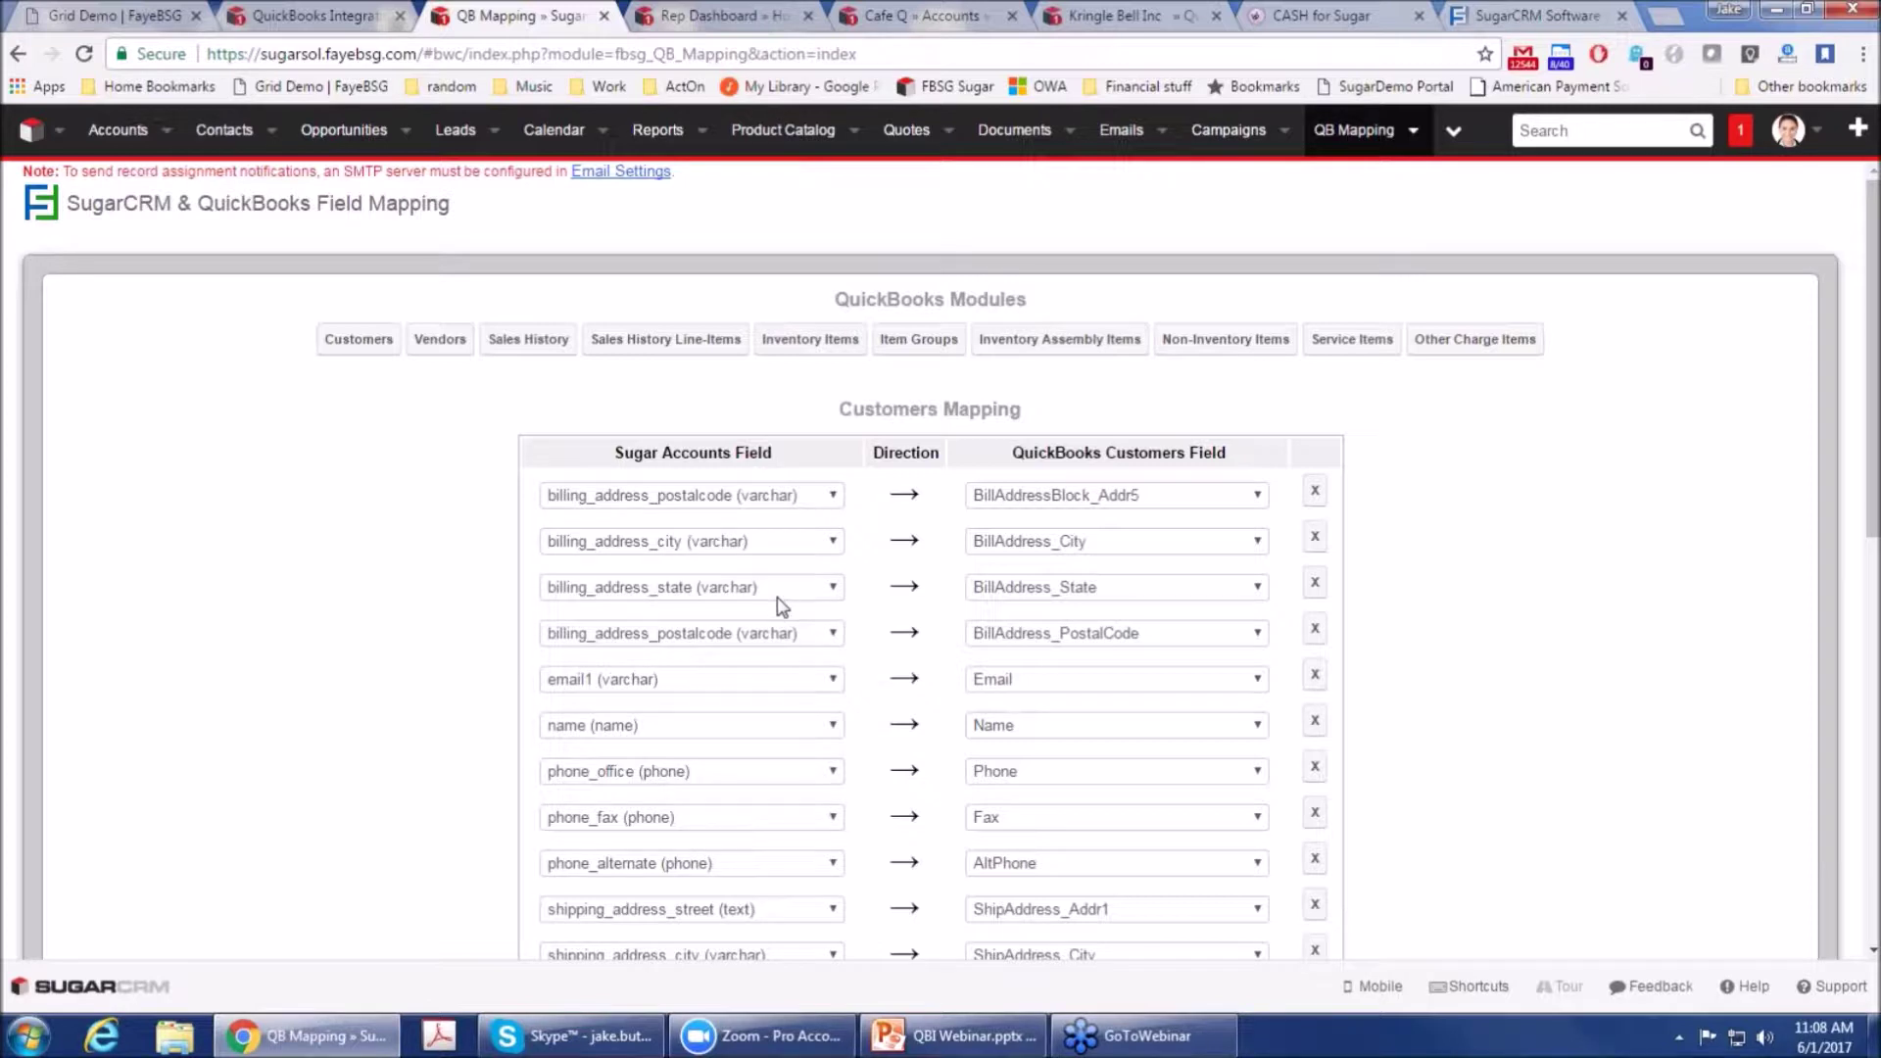
click(692, 12)
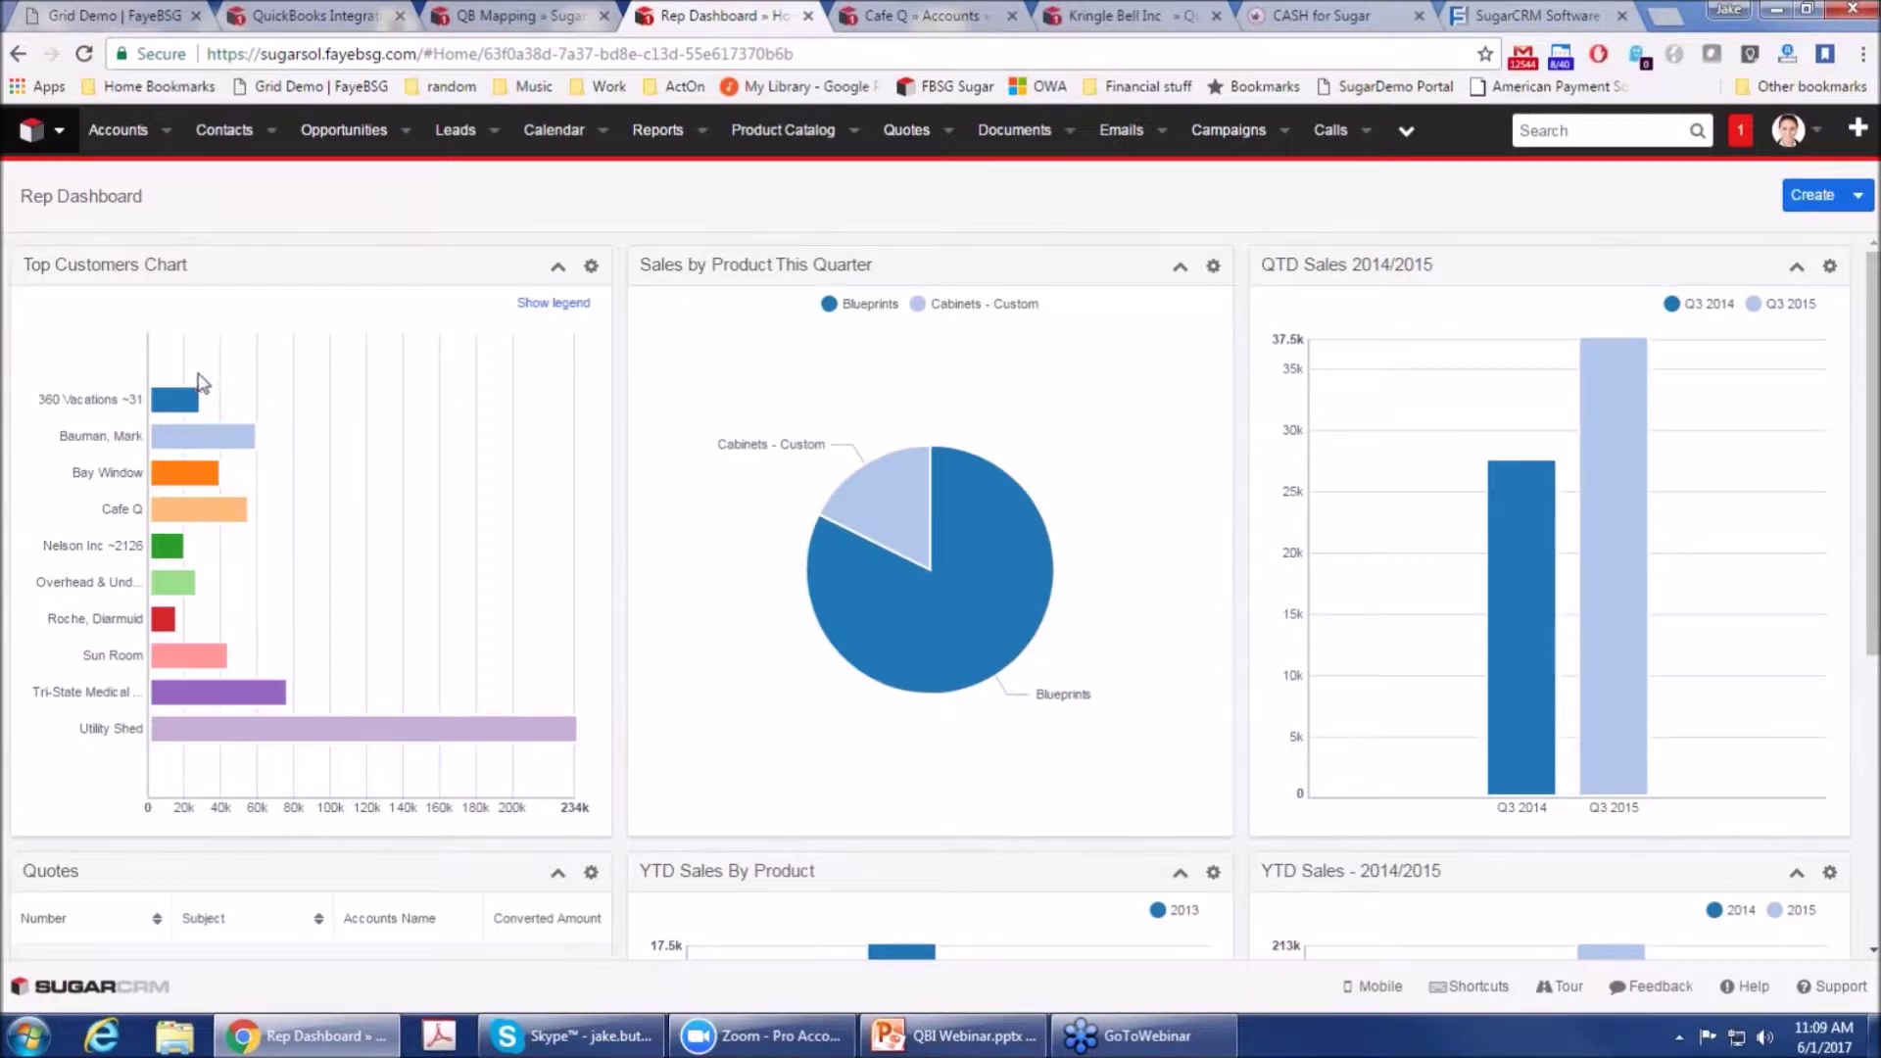
Step: Review the Top Customers, Sales by Product and QTD Sales charts on the Rep Dashboard
mouse_move(188, 431)
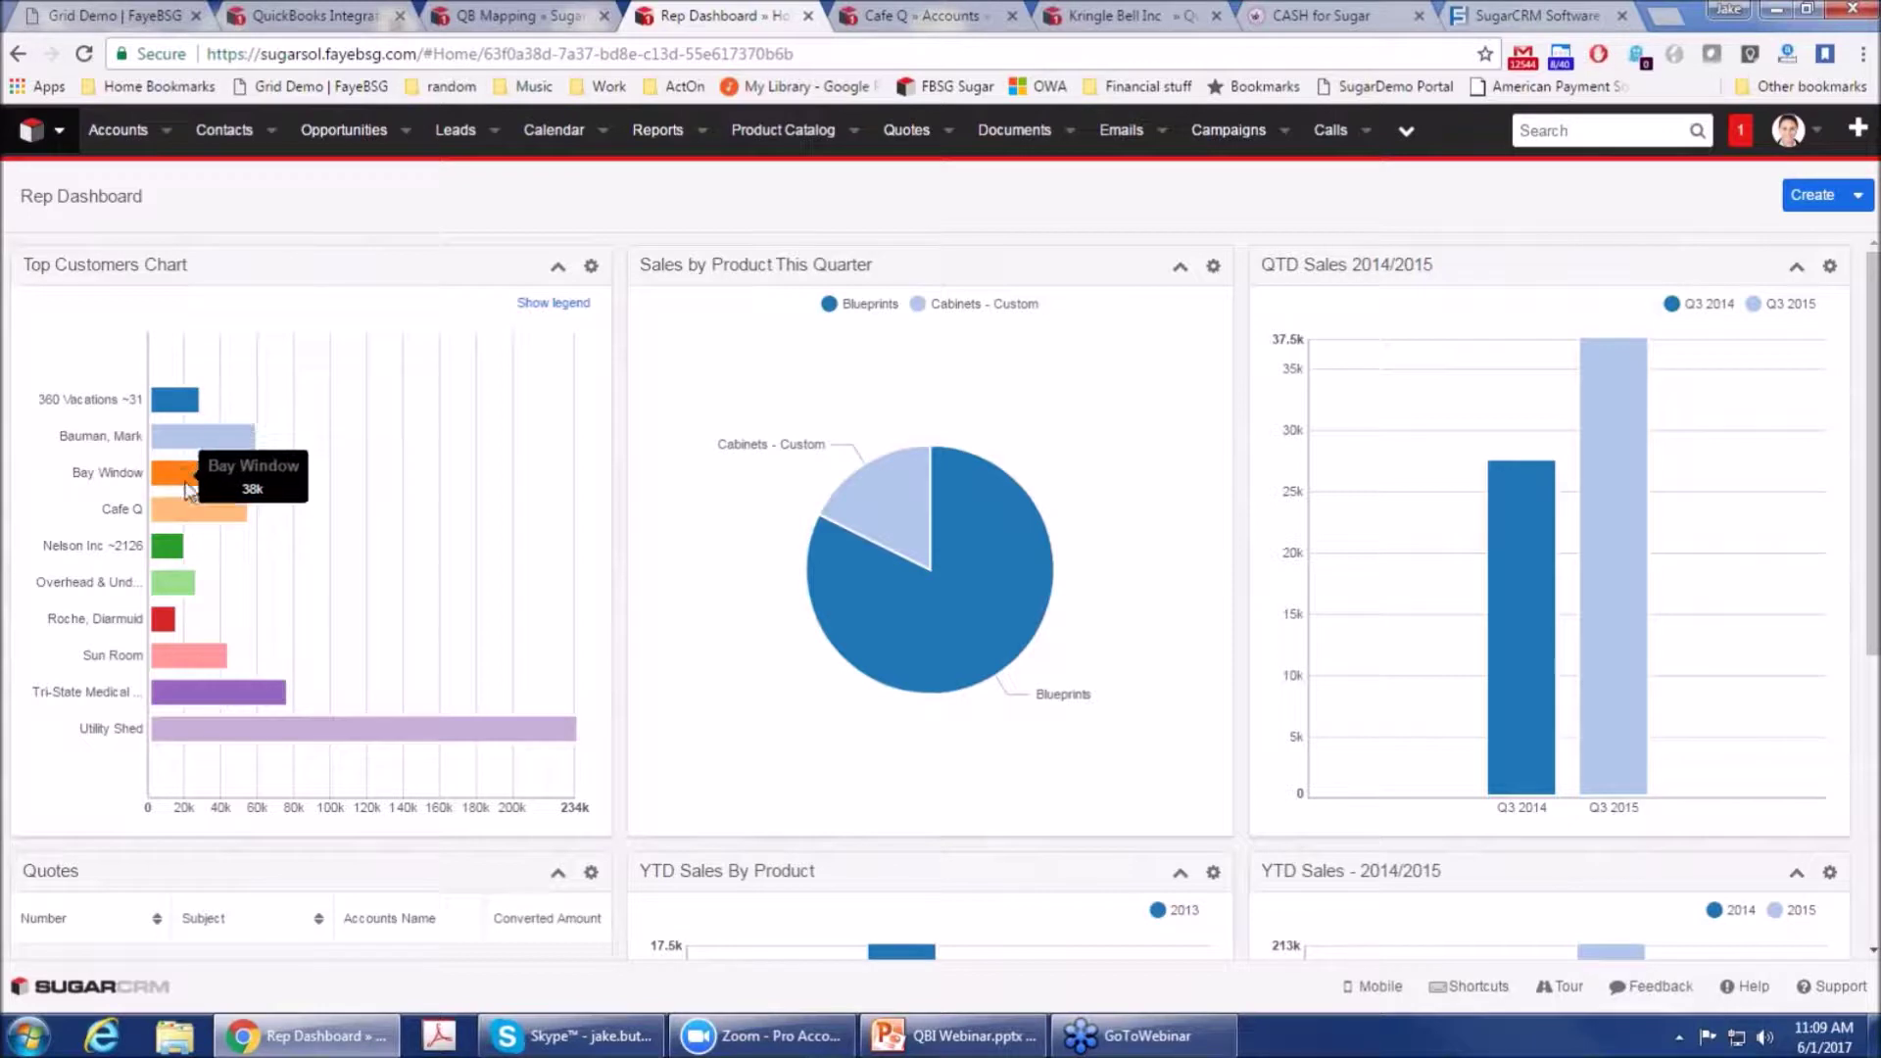
mouse_move(185, 591)
mouse_move(191, 691)
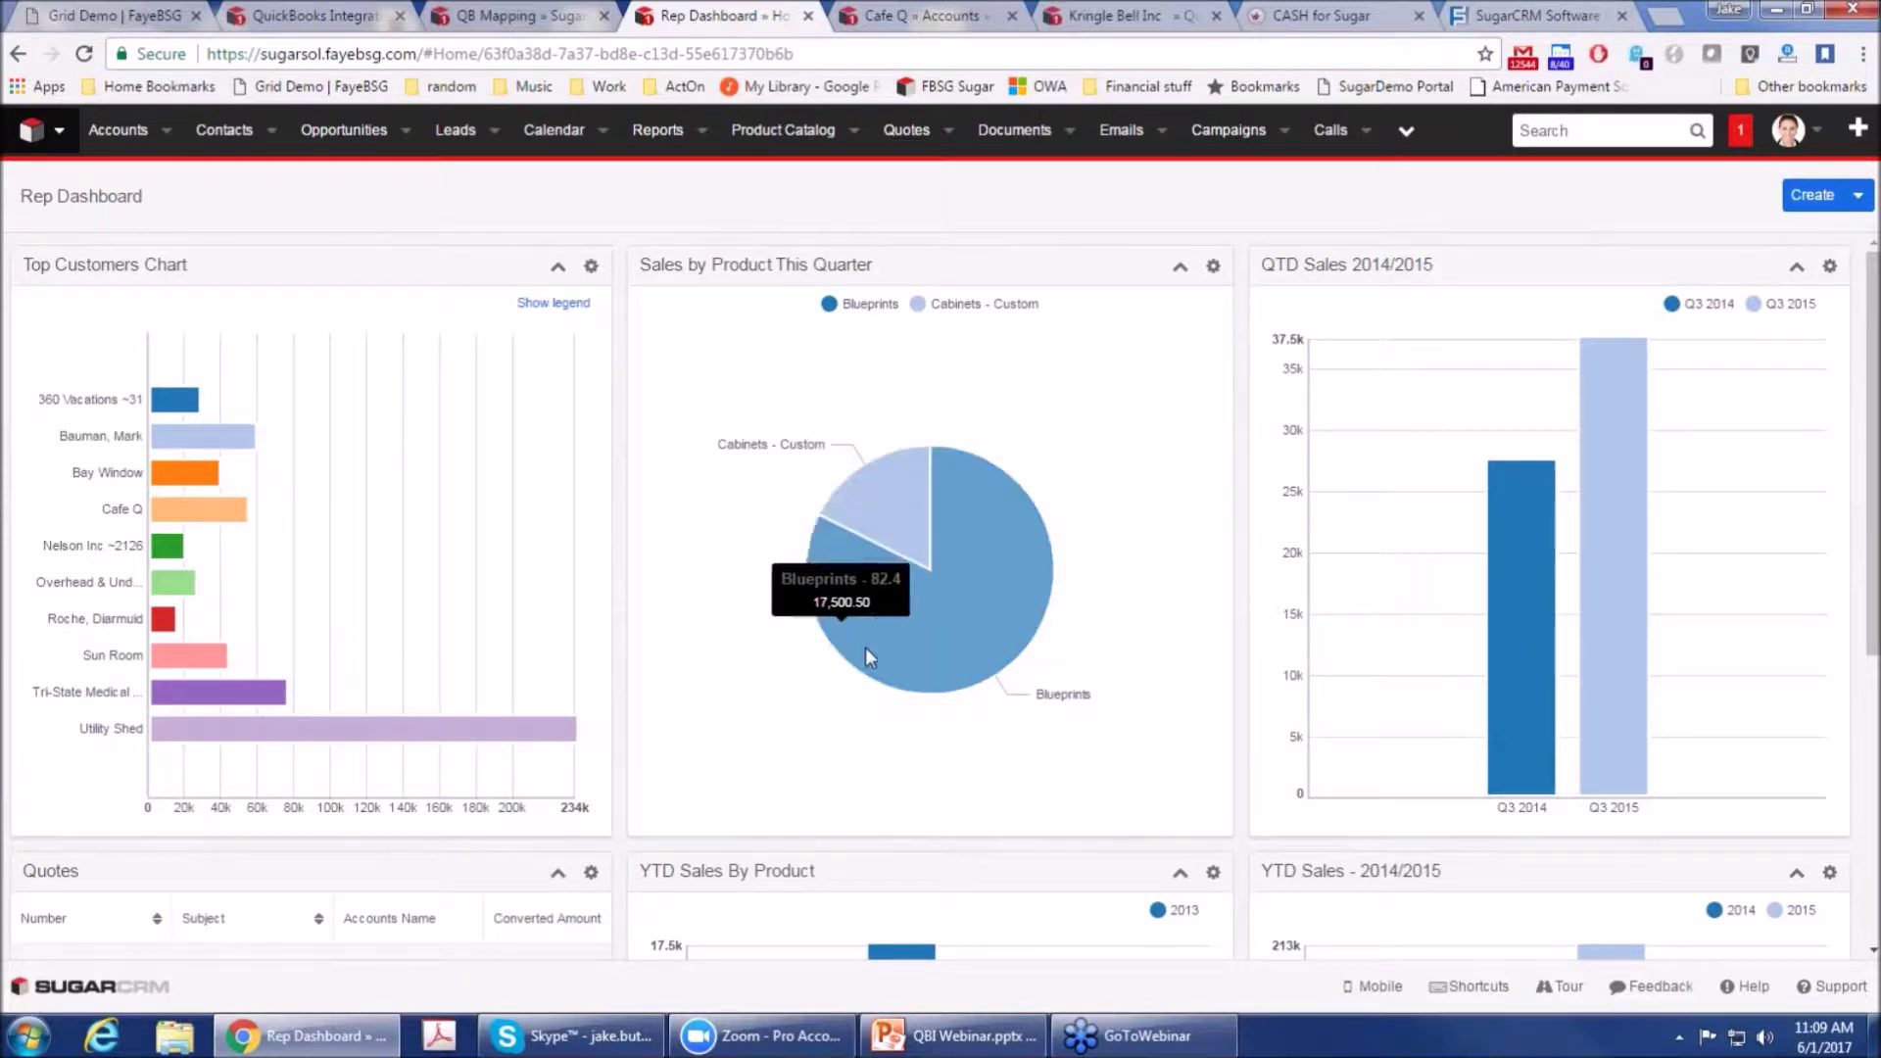
mouse_move(890, 546)
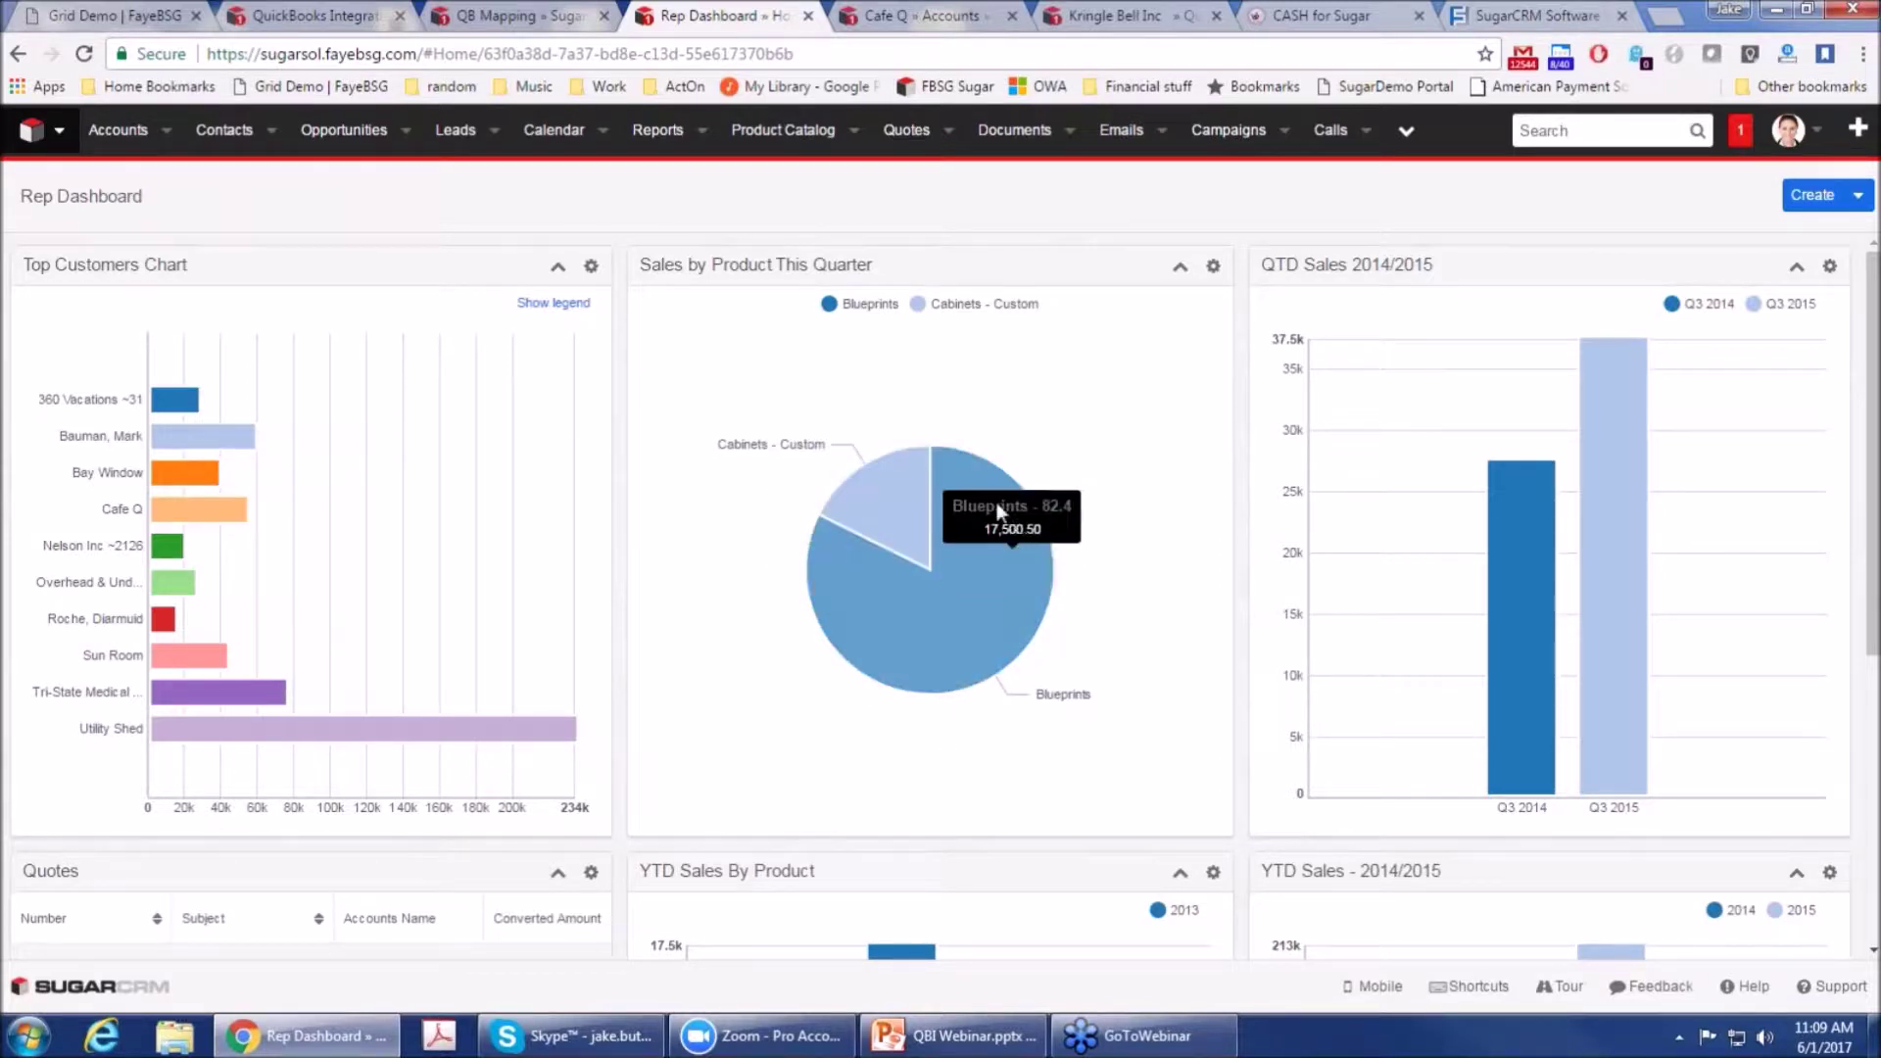
mouse_move(1611, 549)
mouse_move(1526, 546)
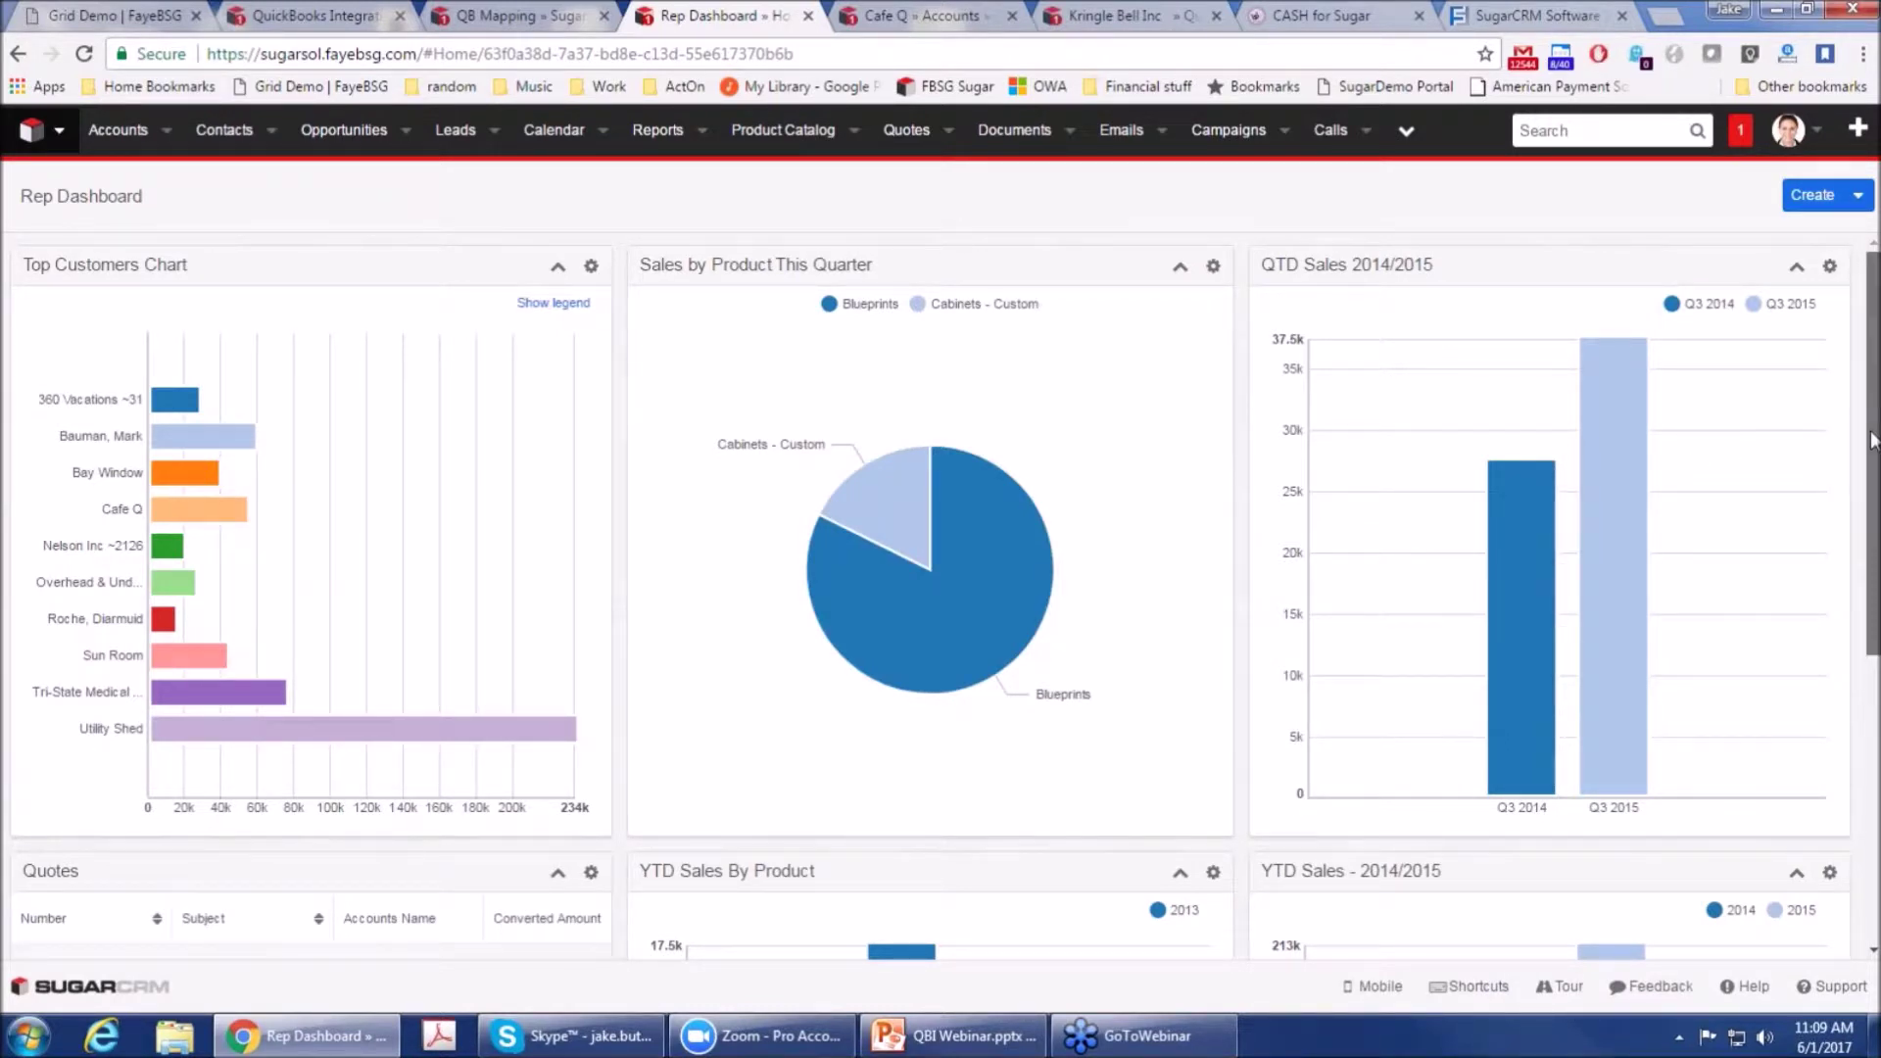
Step: Scroll the dashboard and open the list of additional modules like Sales History
drag(1872, 441, 1872, 642)
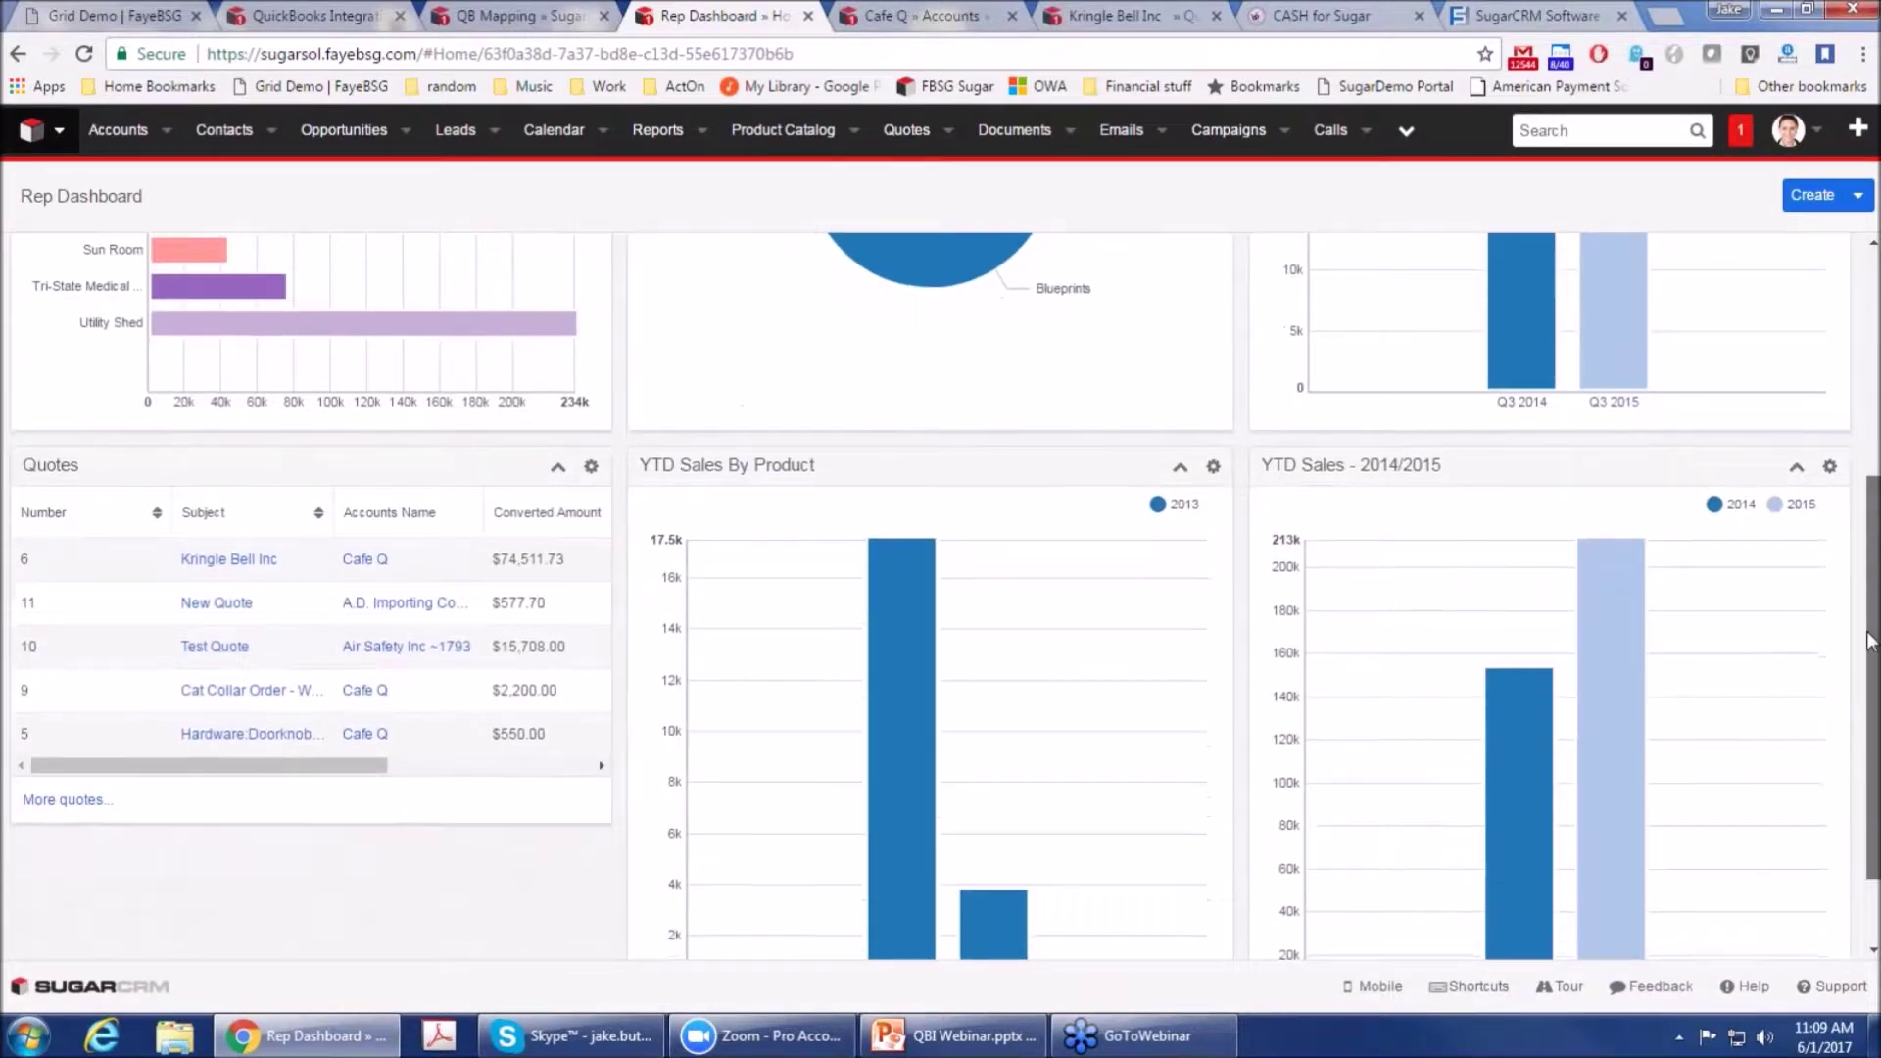
scroll(1595, 637, up, 1)
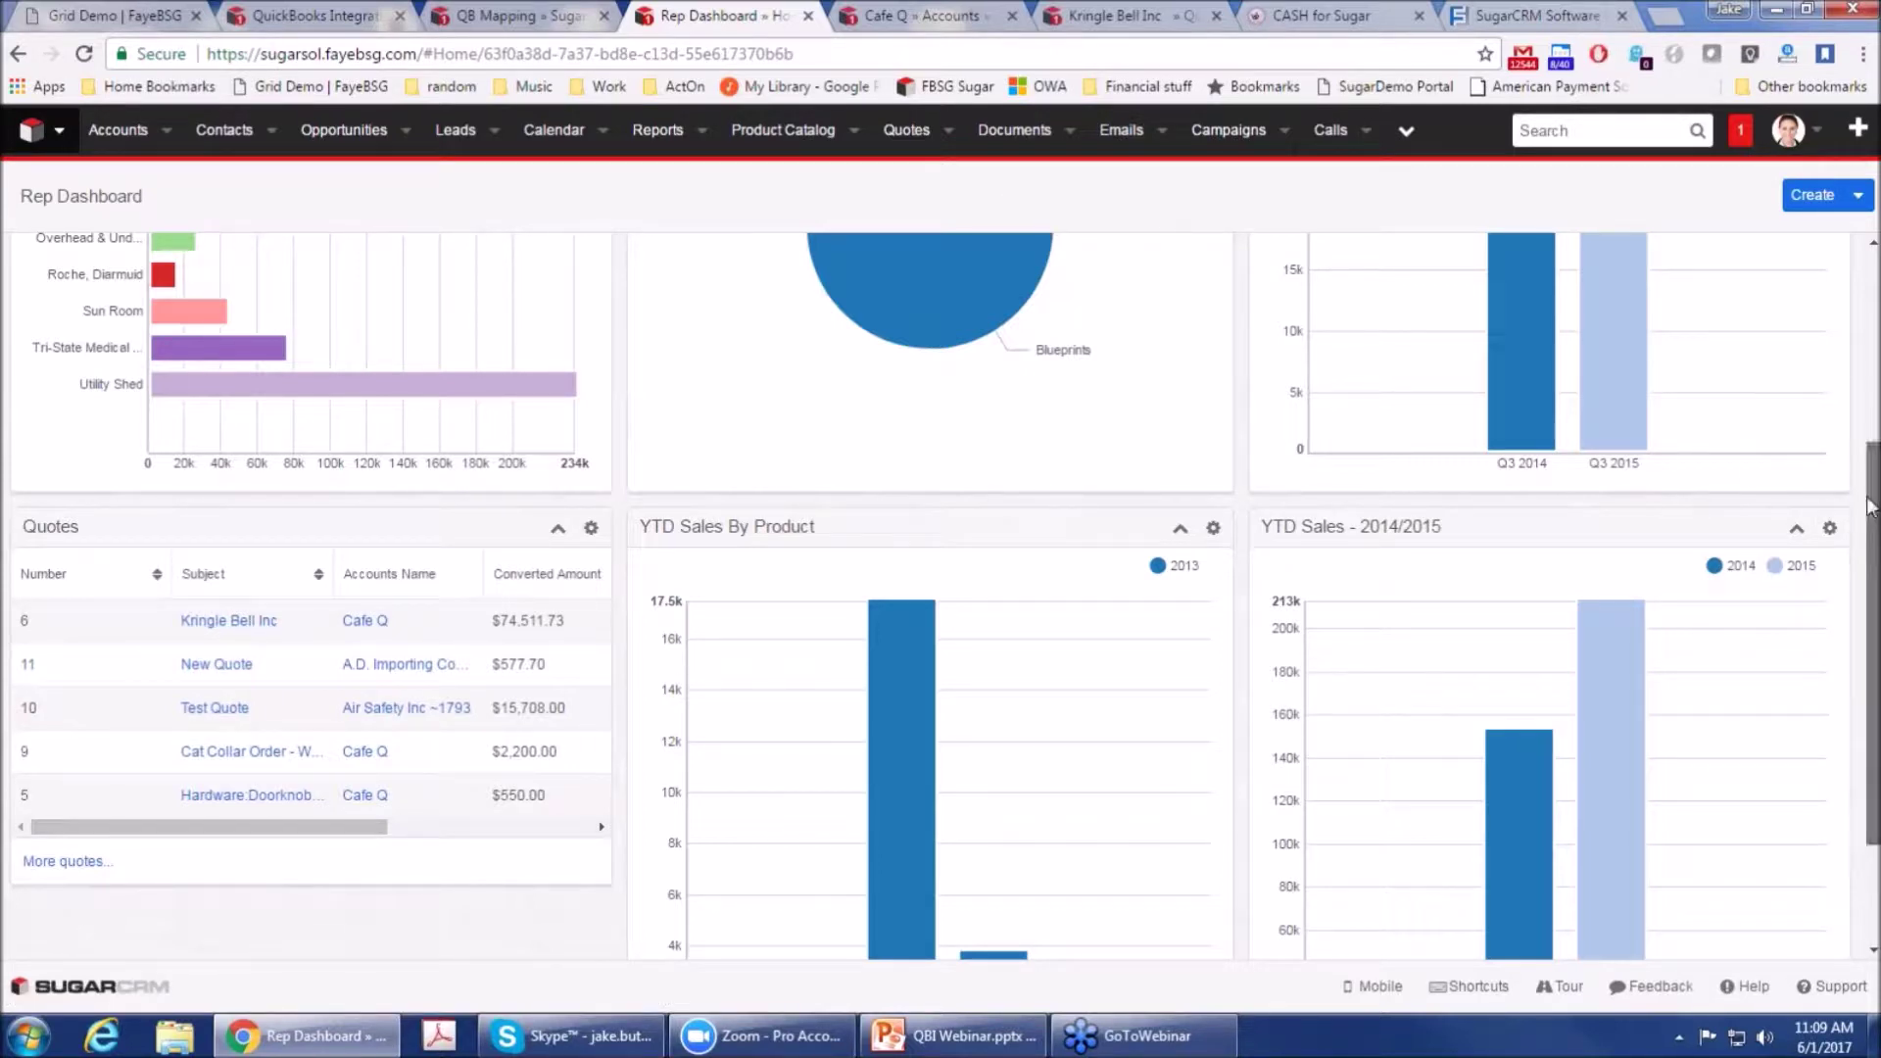
drag(1872, 505, 1872, 313)
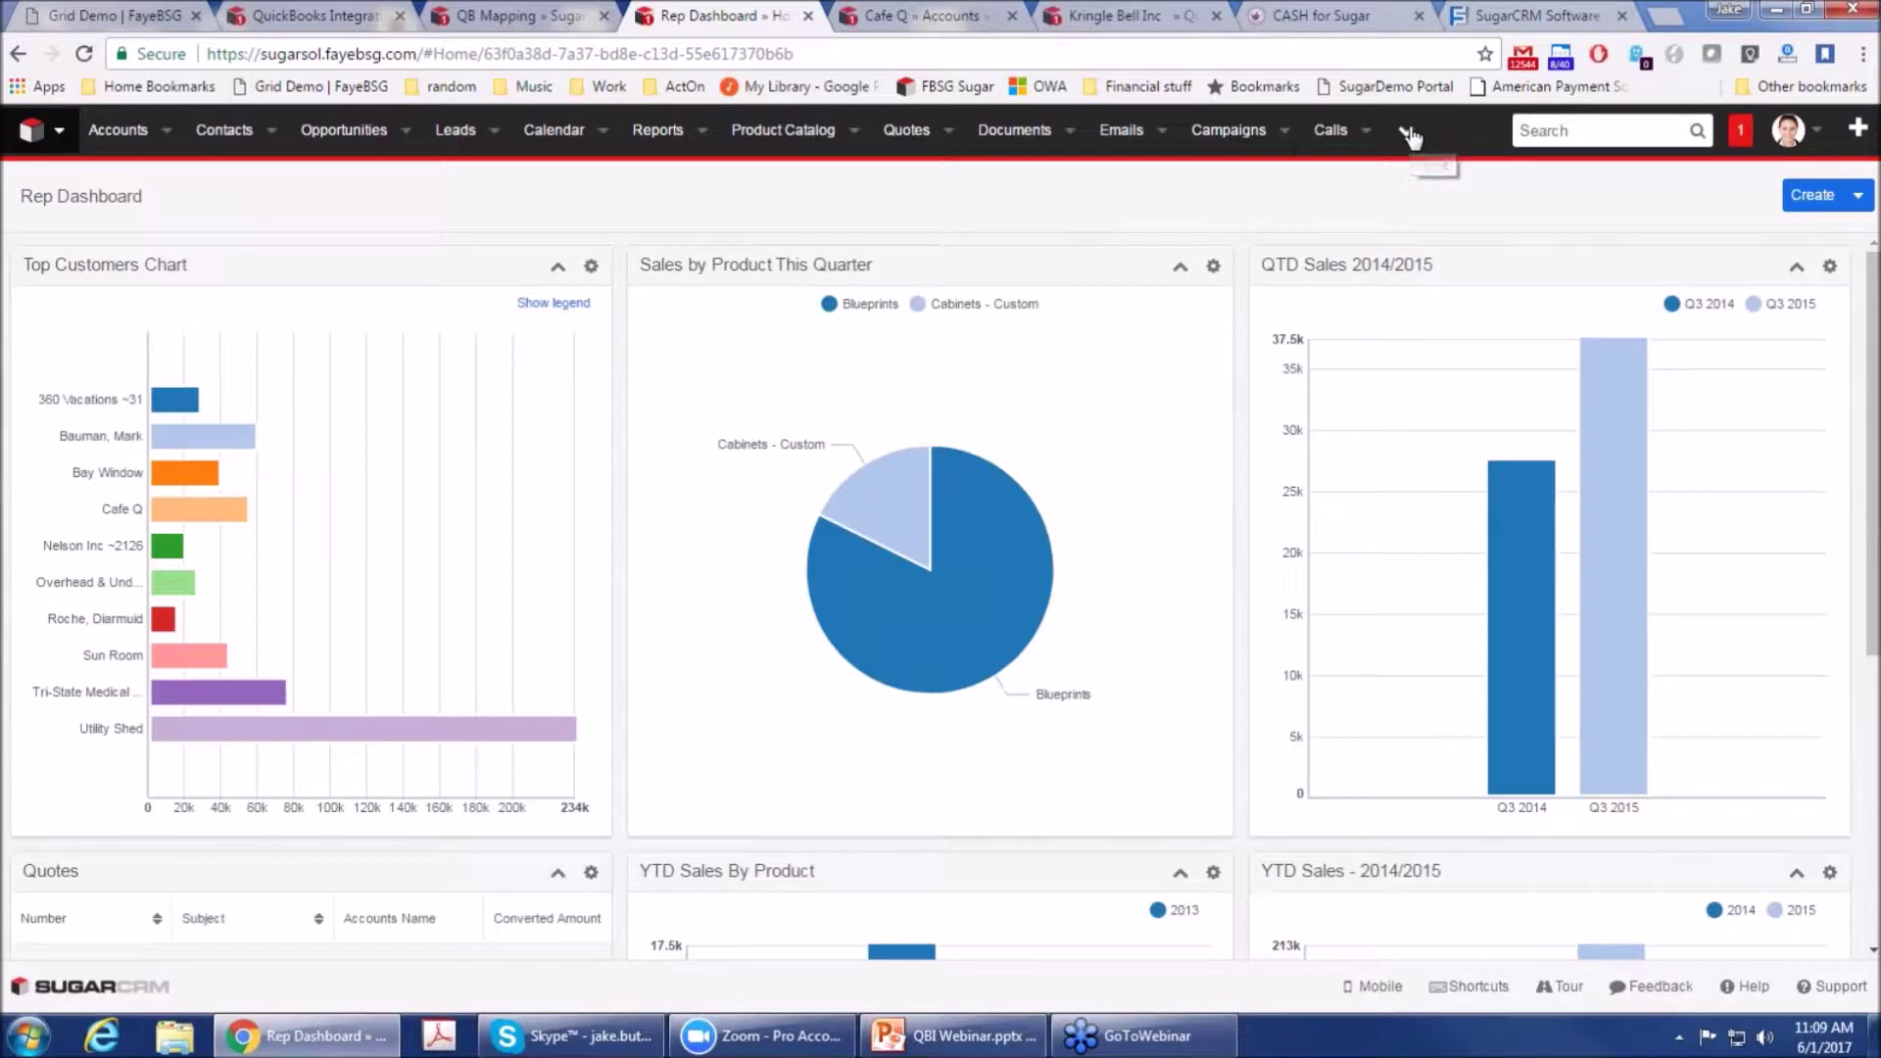
click(1407, 131)
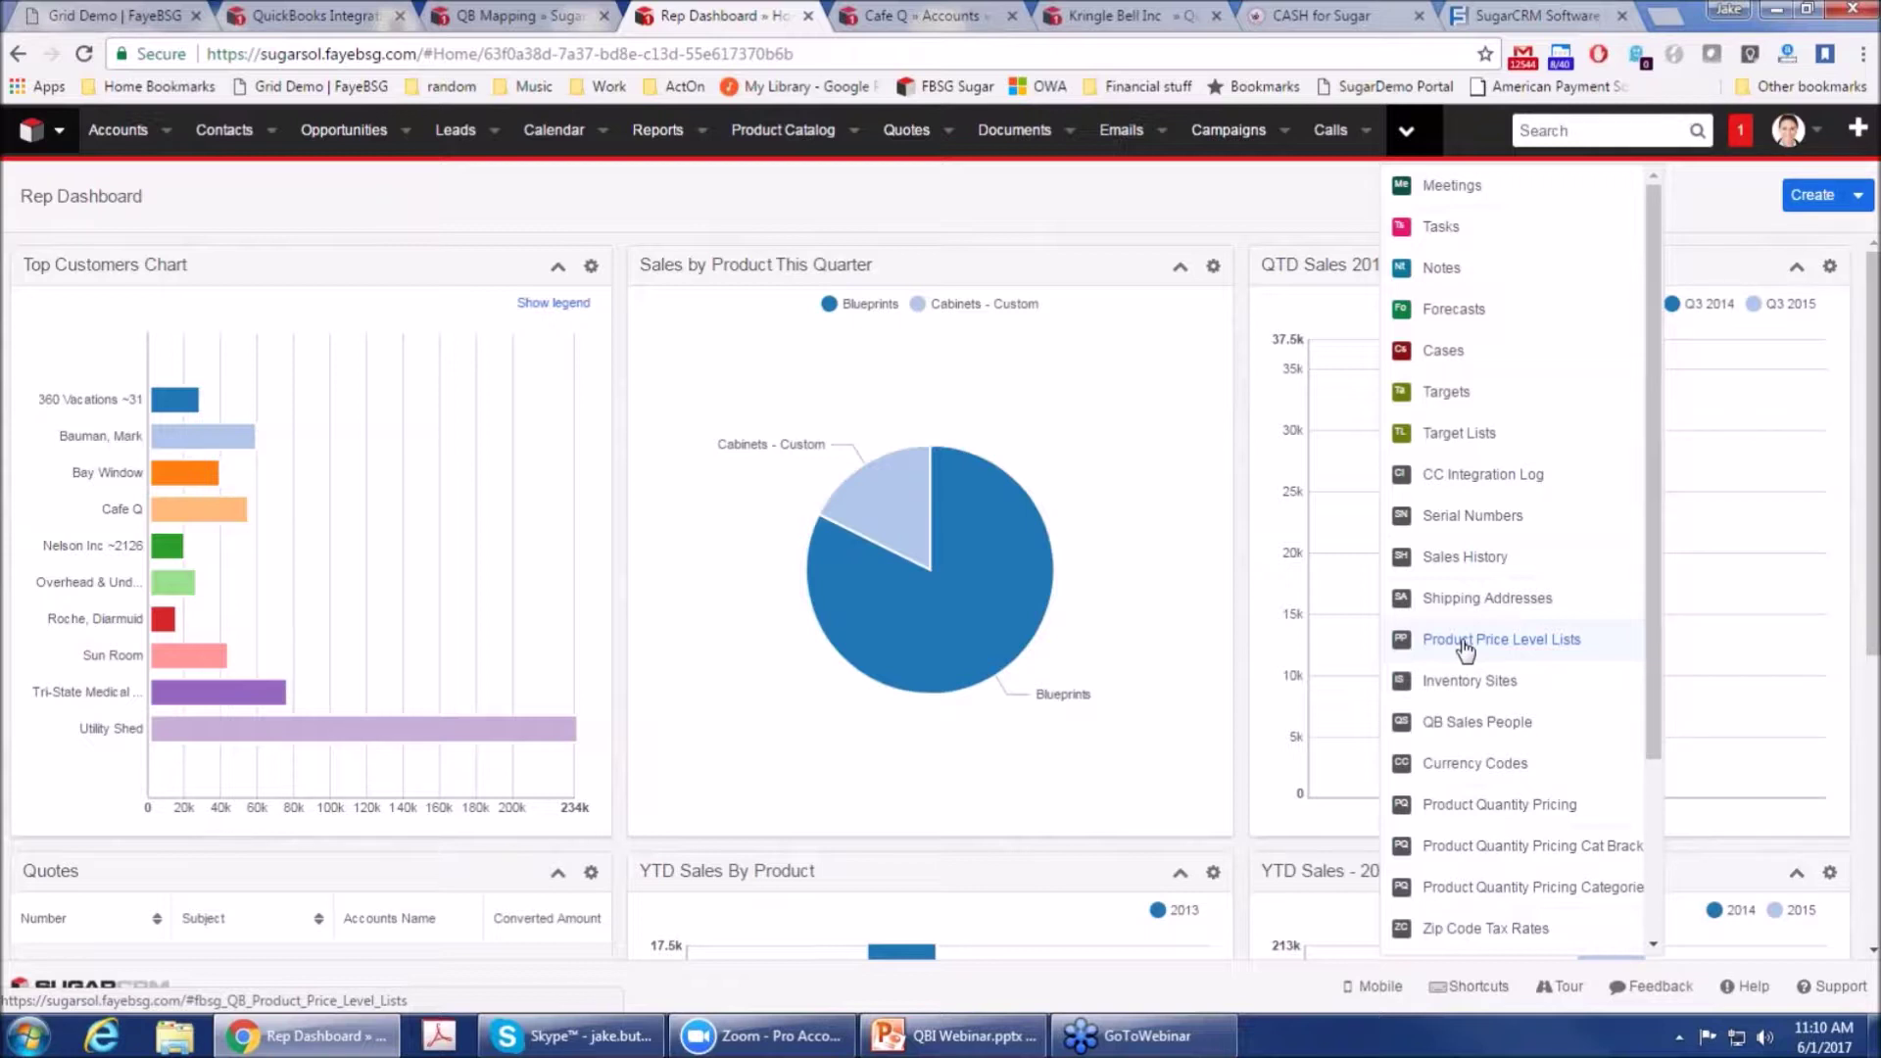
scroll(1467, 650, down, 1)
scroll(1467, 651, up, 1)
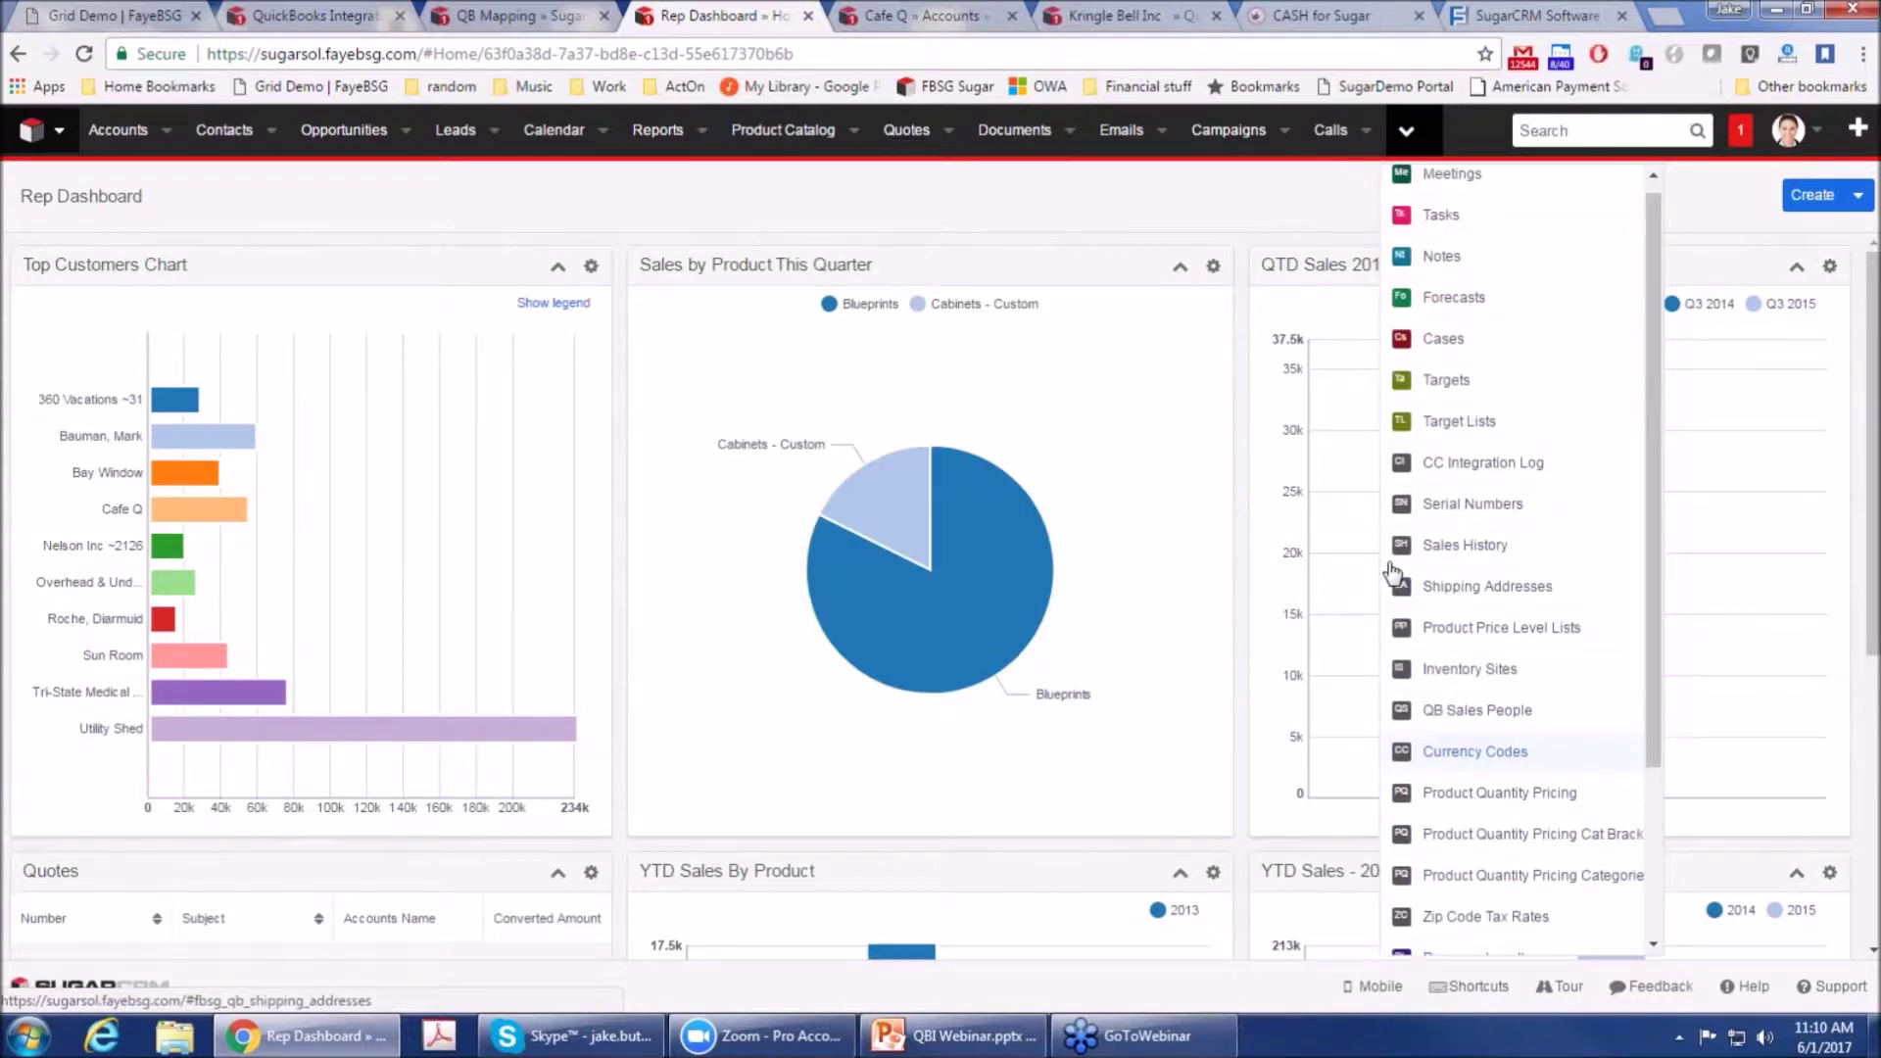
click(831, 231)
Step: Switch to the Cafe Q account record and scroll through its details
click(899, 19)
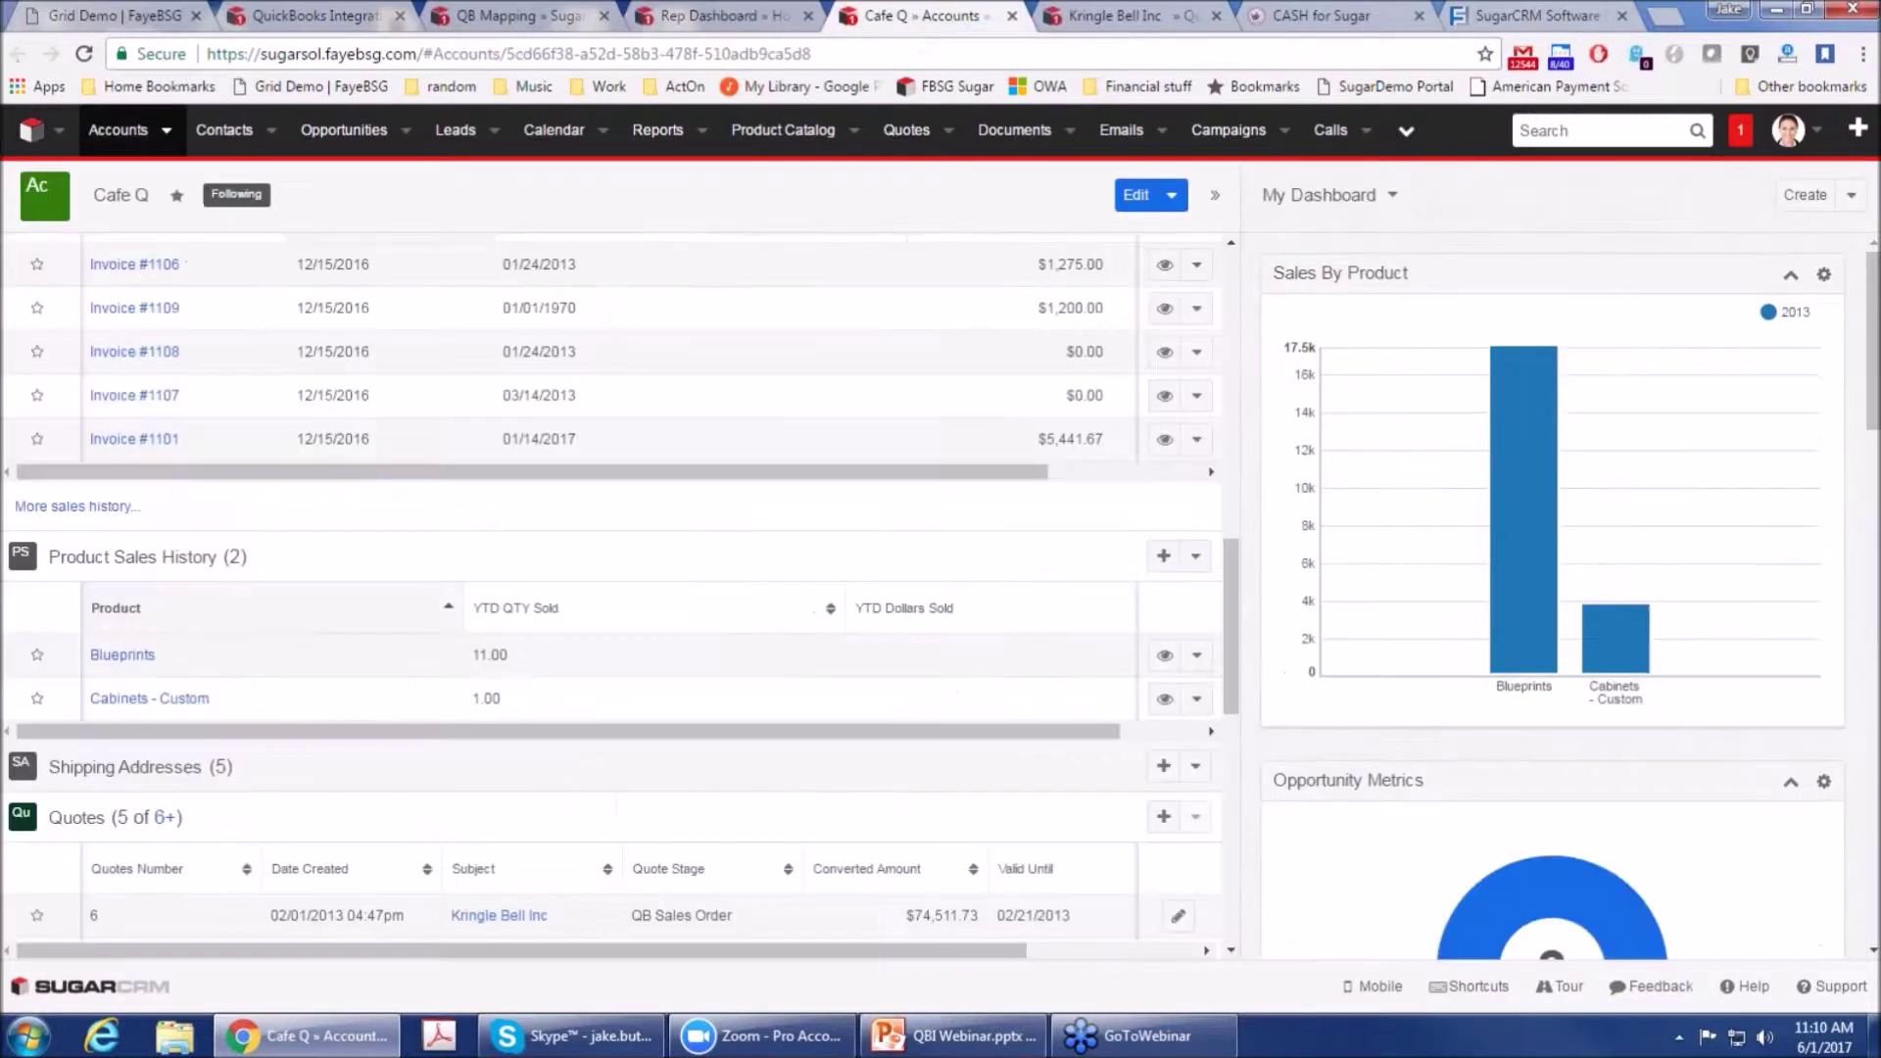
drag(1230, 597, 1226, 314)
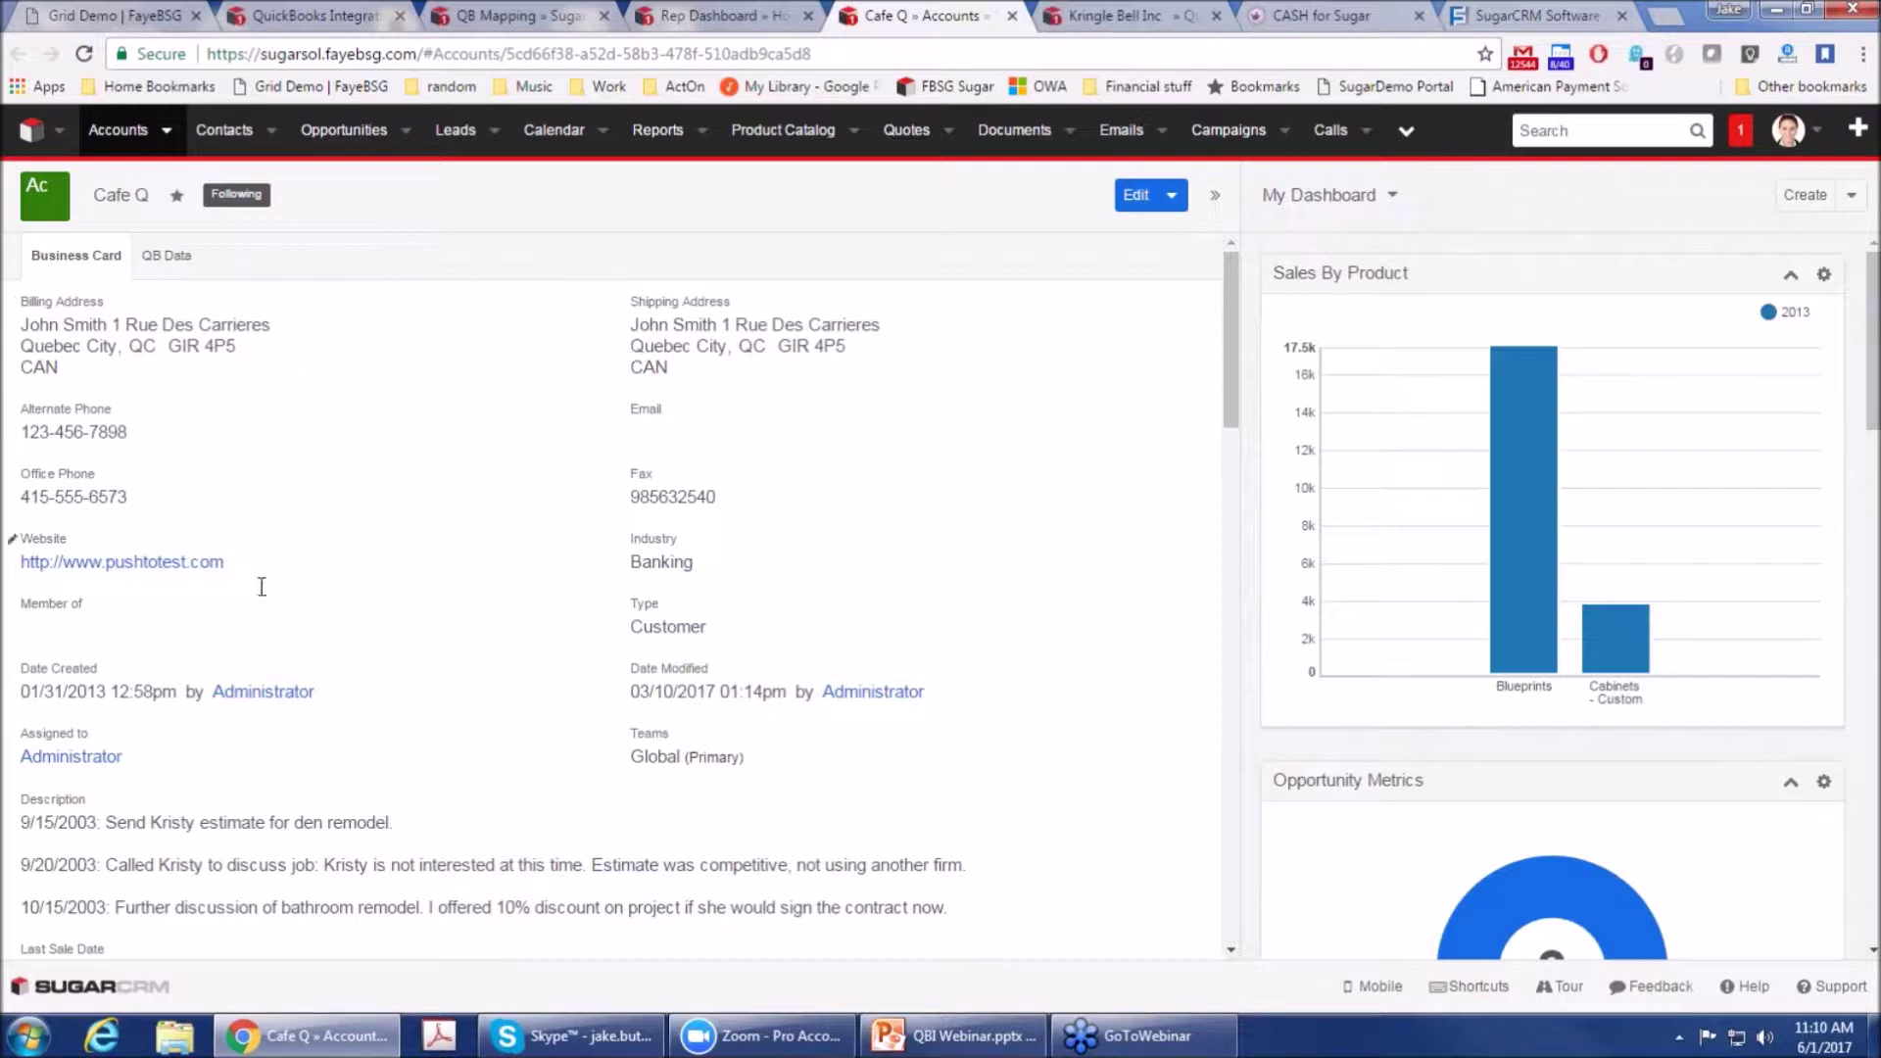
scroll(294, 588, down, 3)
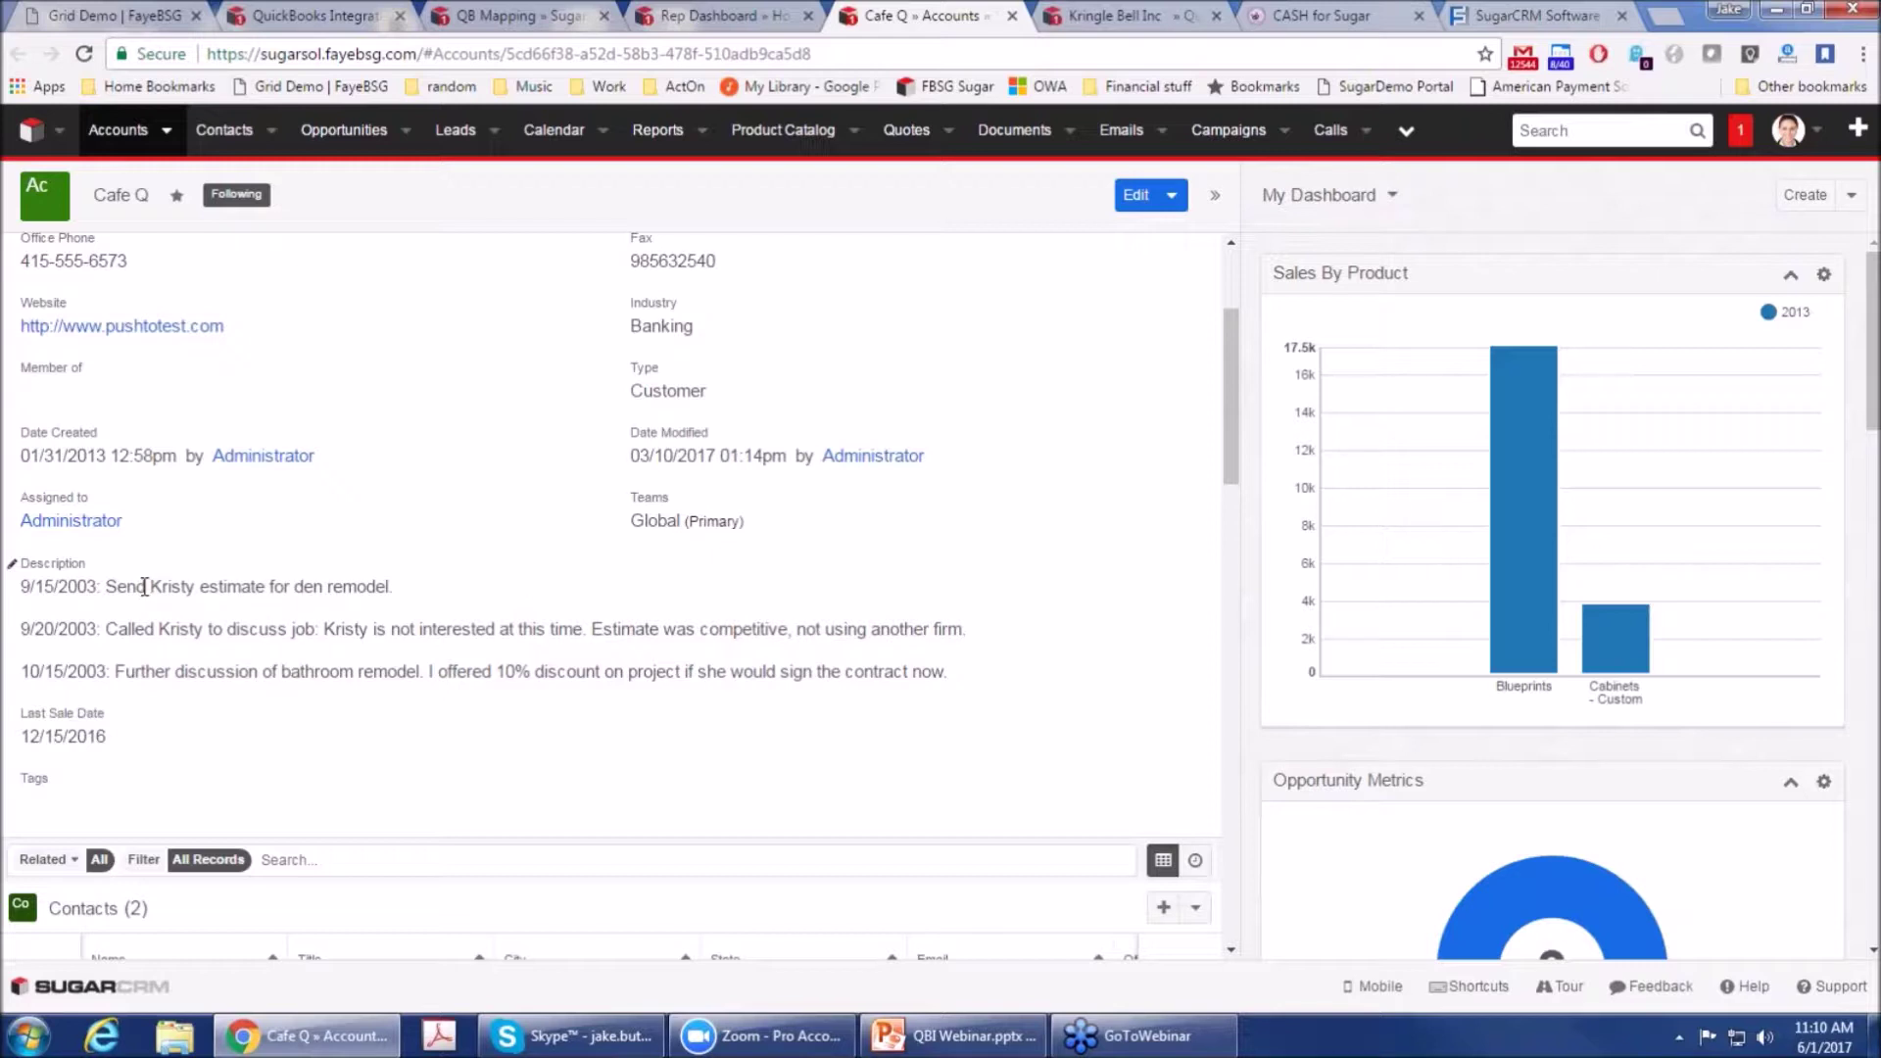
scroll(144, 586, down, 1)
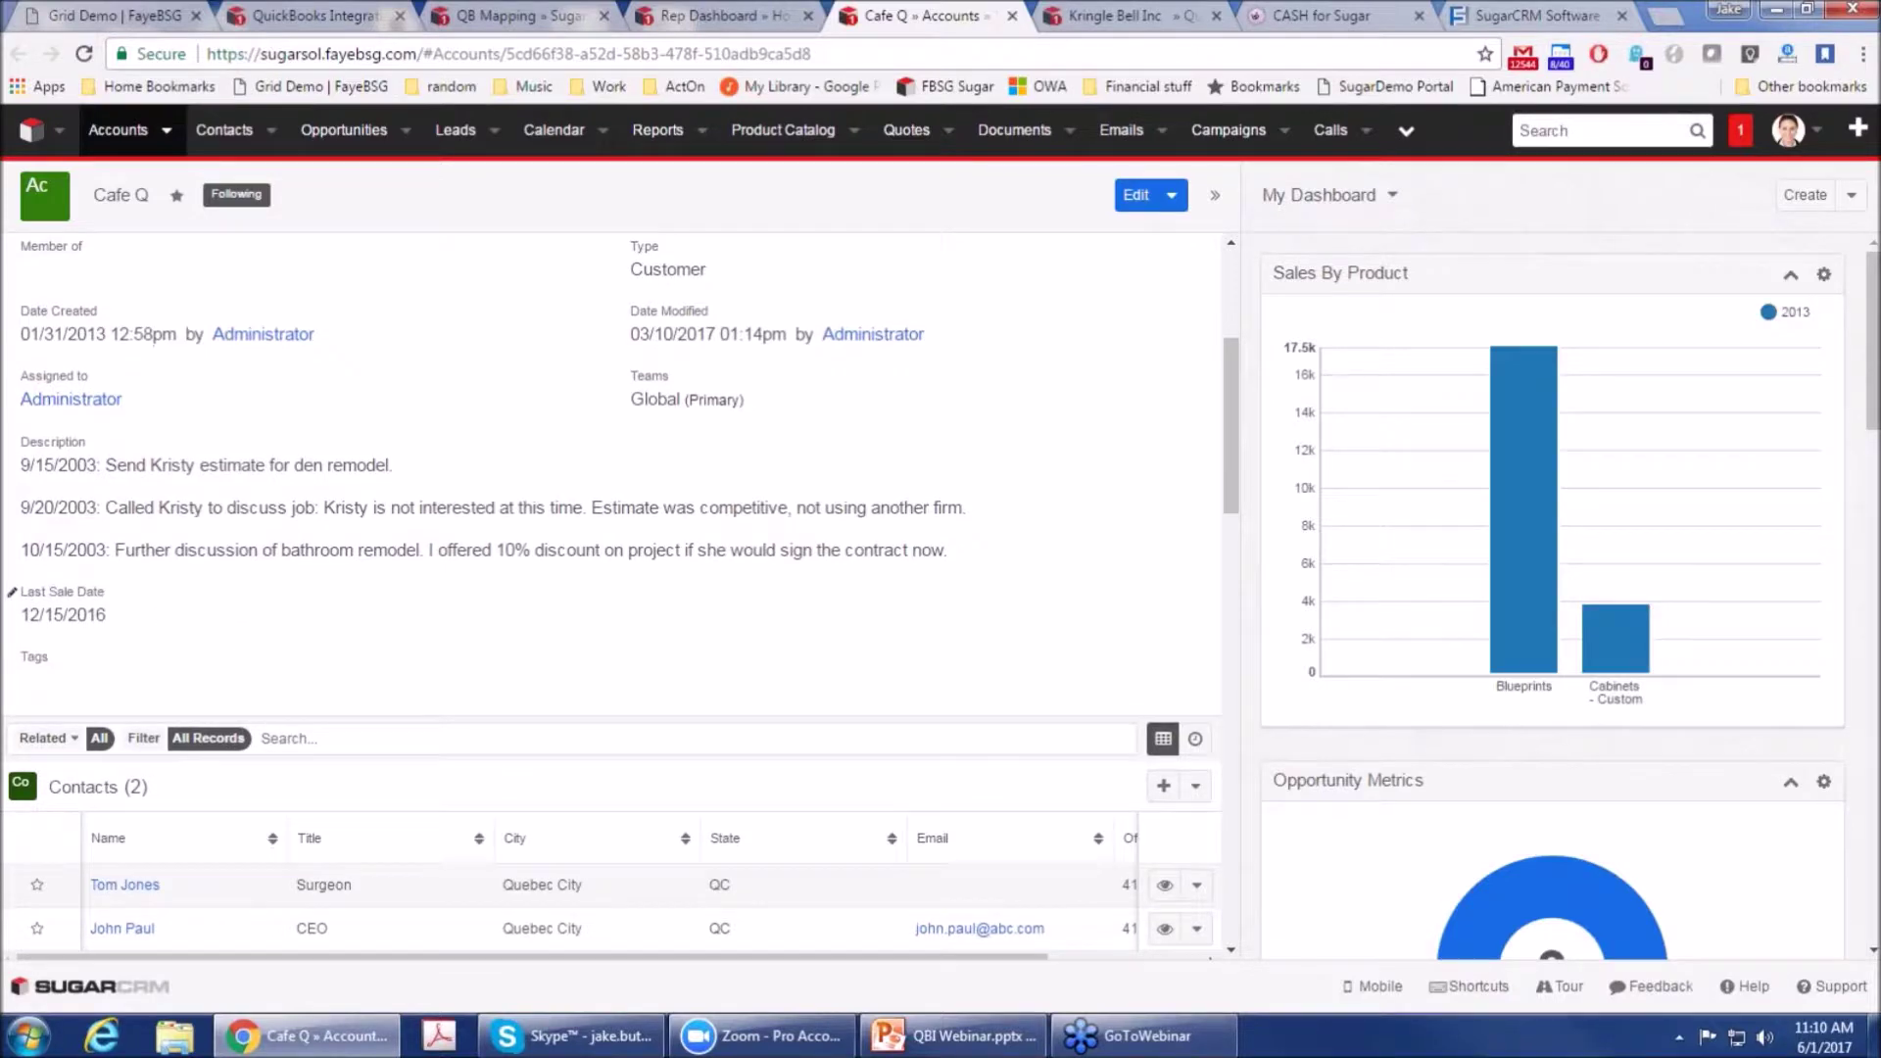
scroll(239, 641, down, 3)
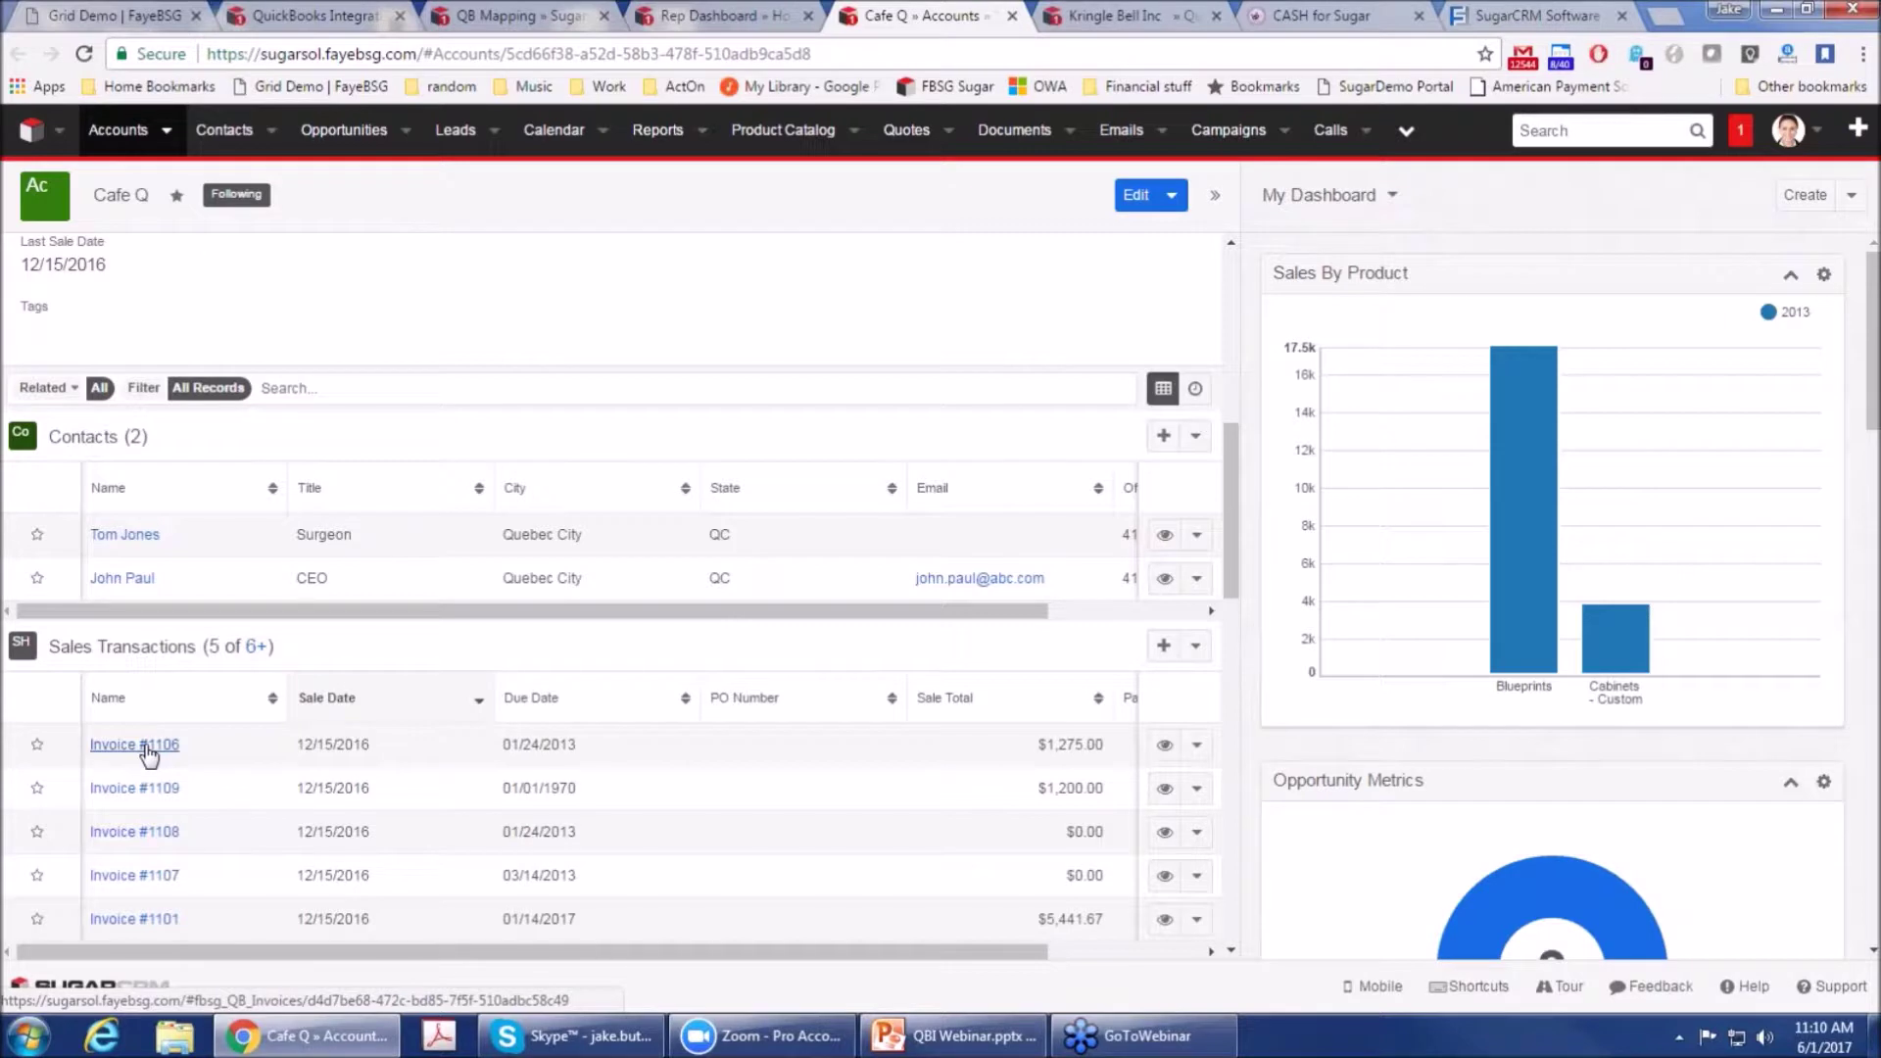
scroll(67, 564, up, 2)
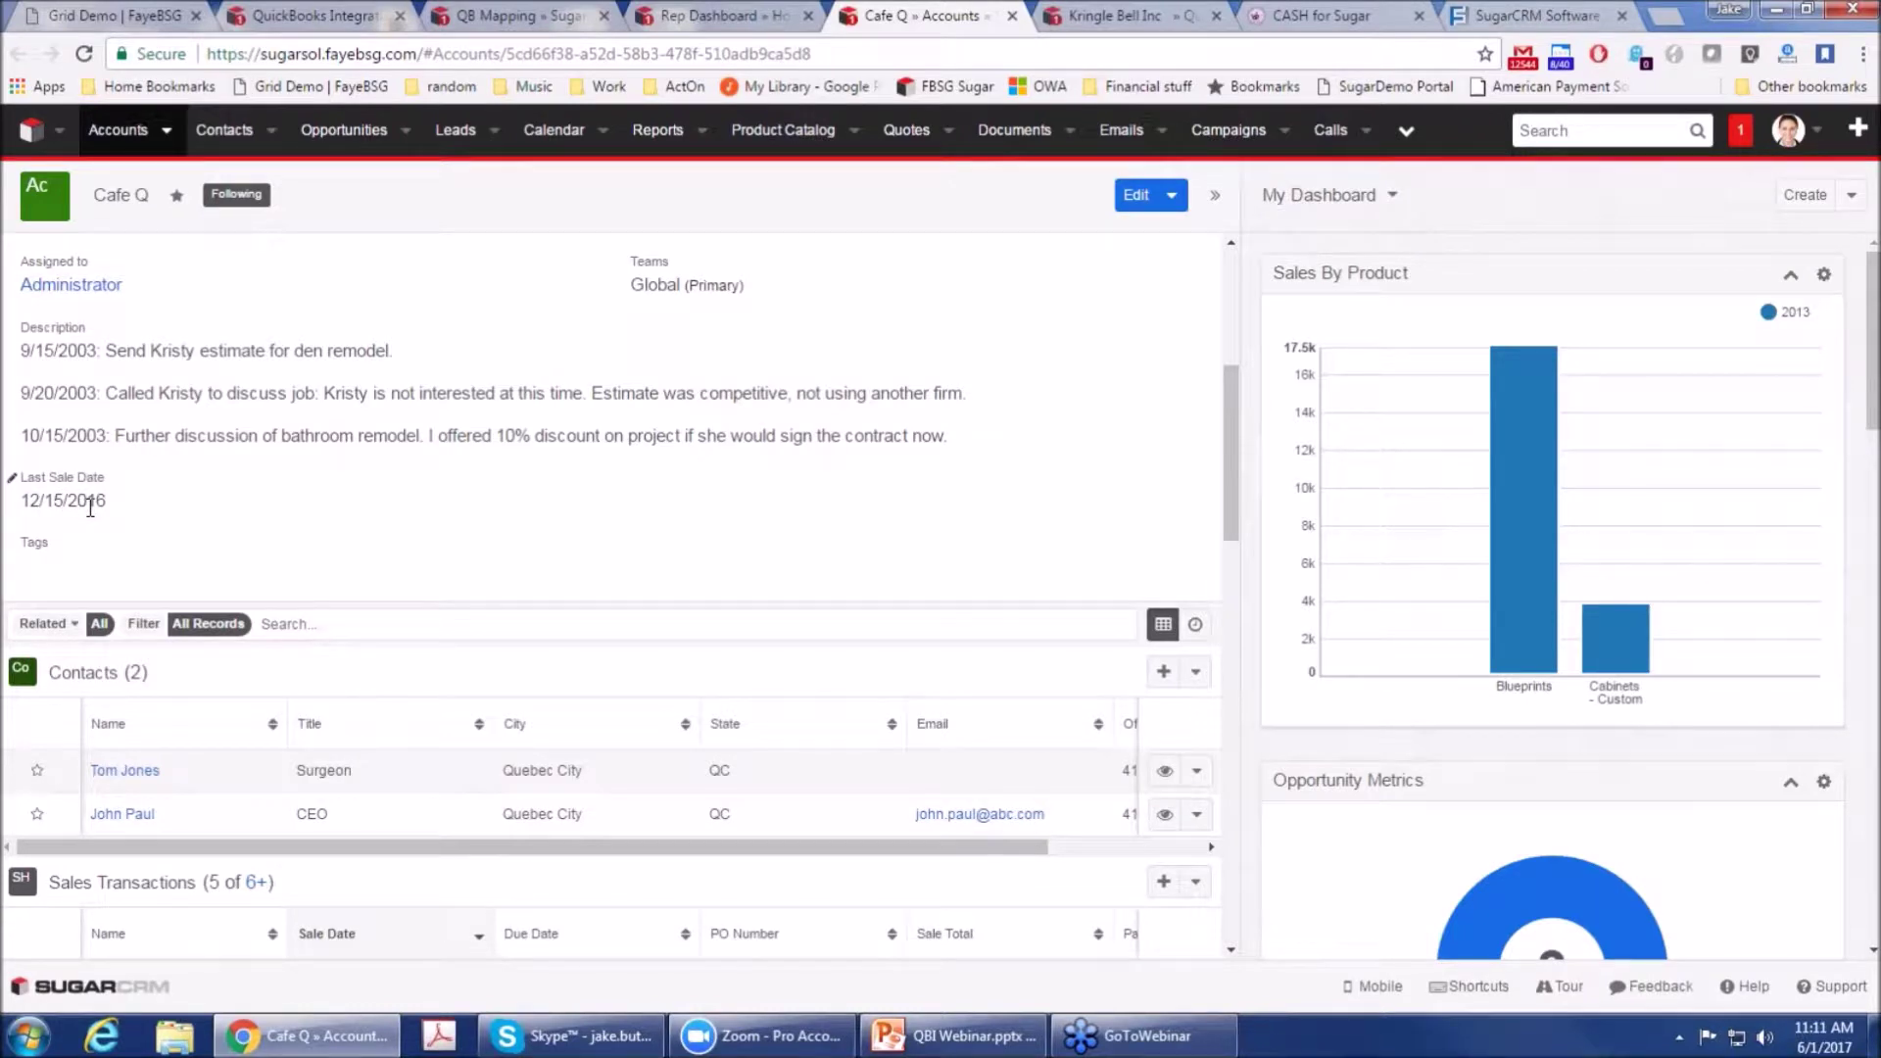
scroll(110, 511, up, 5)
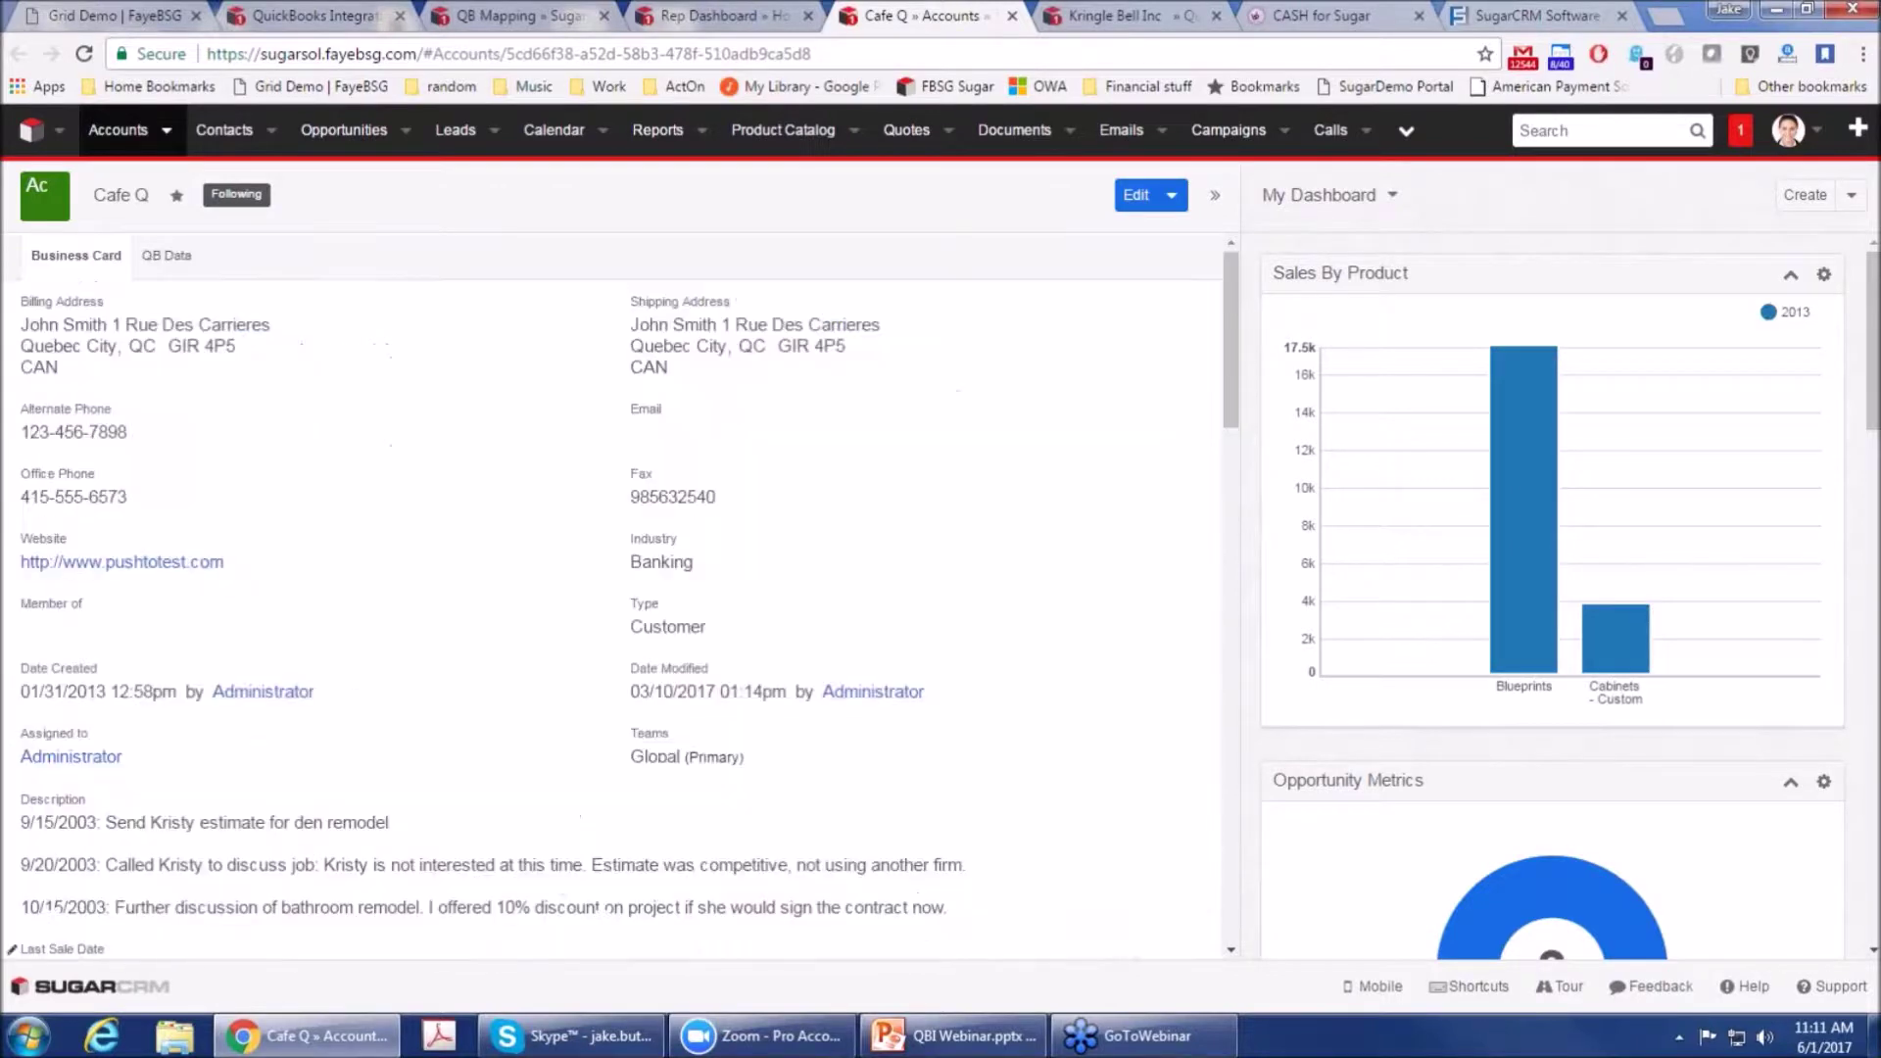
Step: Show Cafe Q's QB Data: YTD sales, open balance and credit limit
click(166, 256)
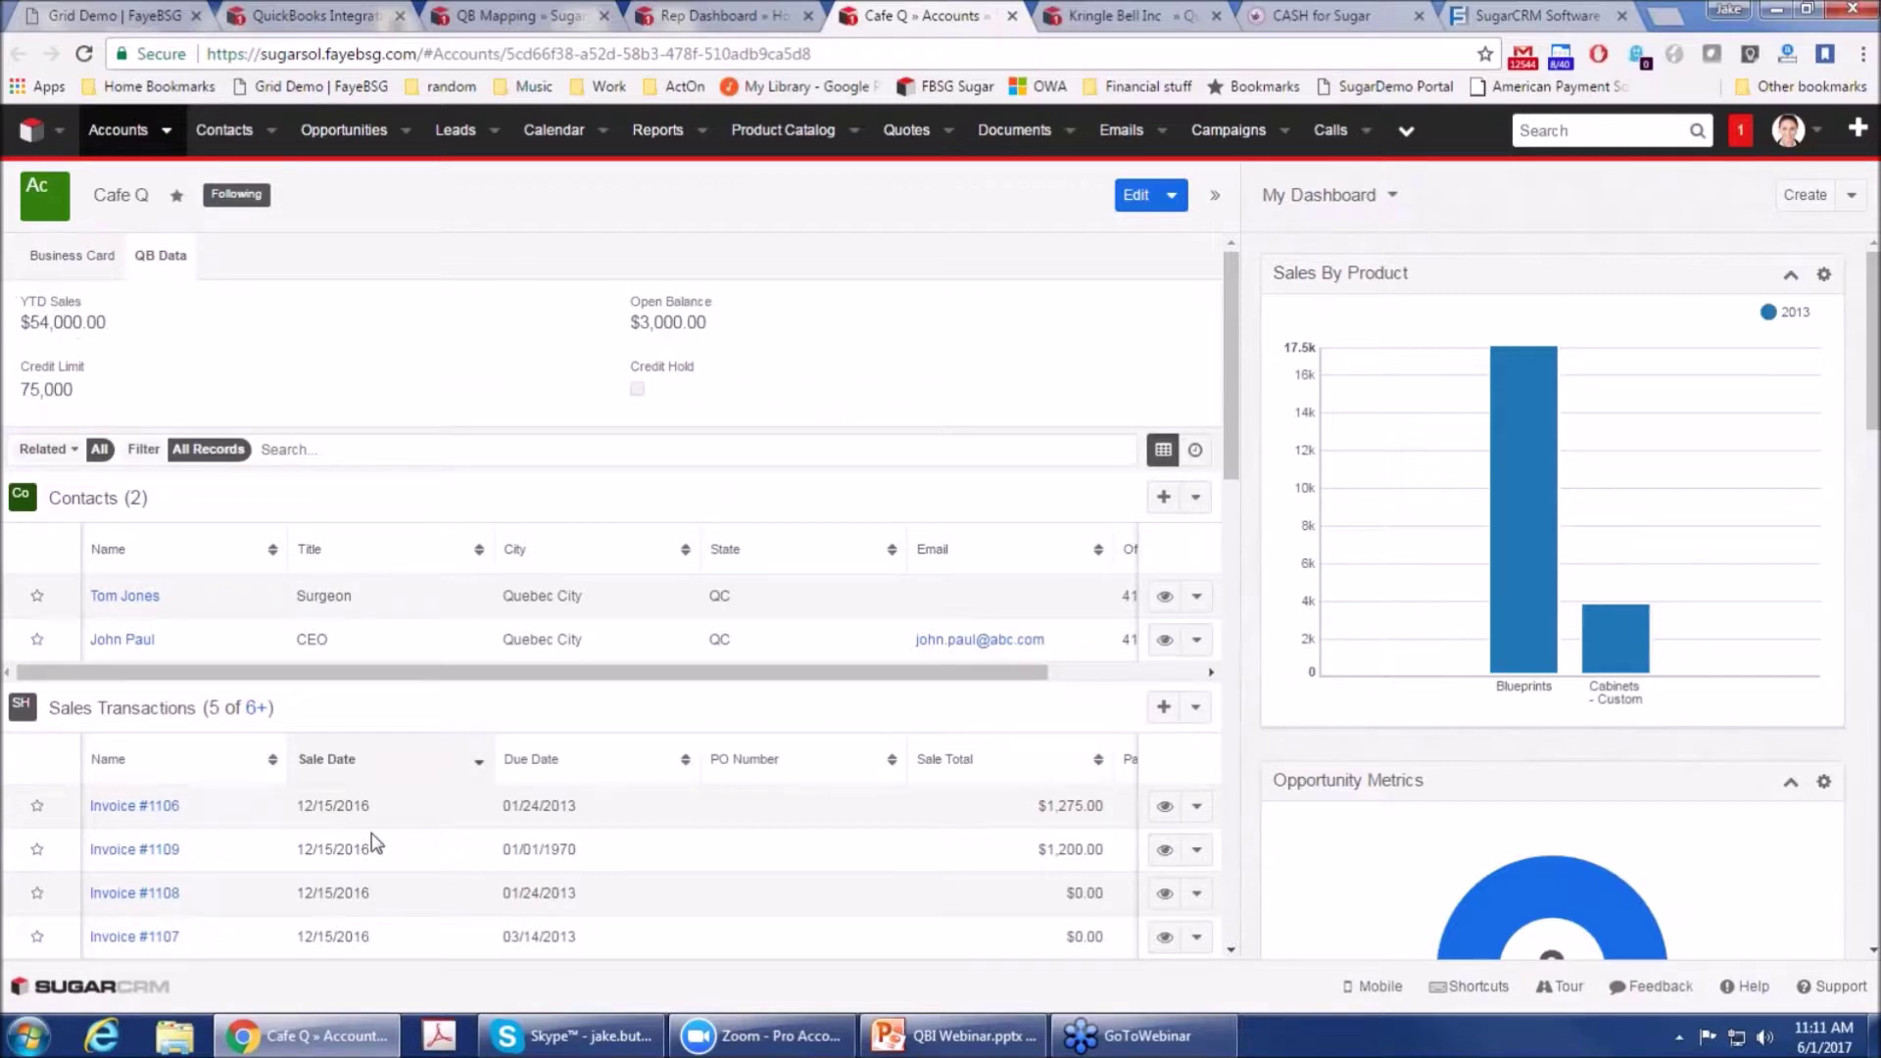
scroll(372, 843, down, 1)
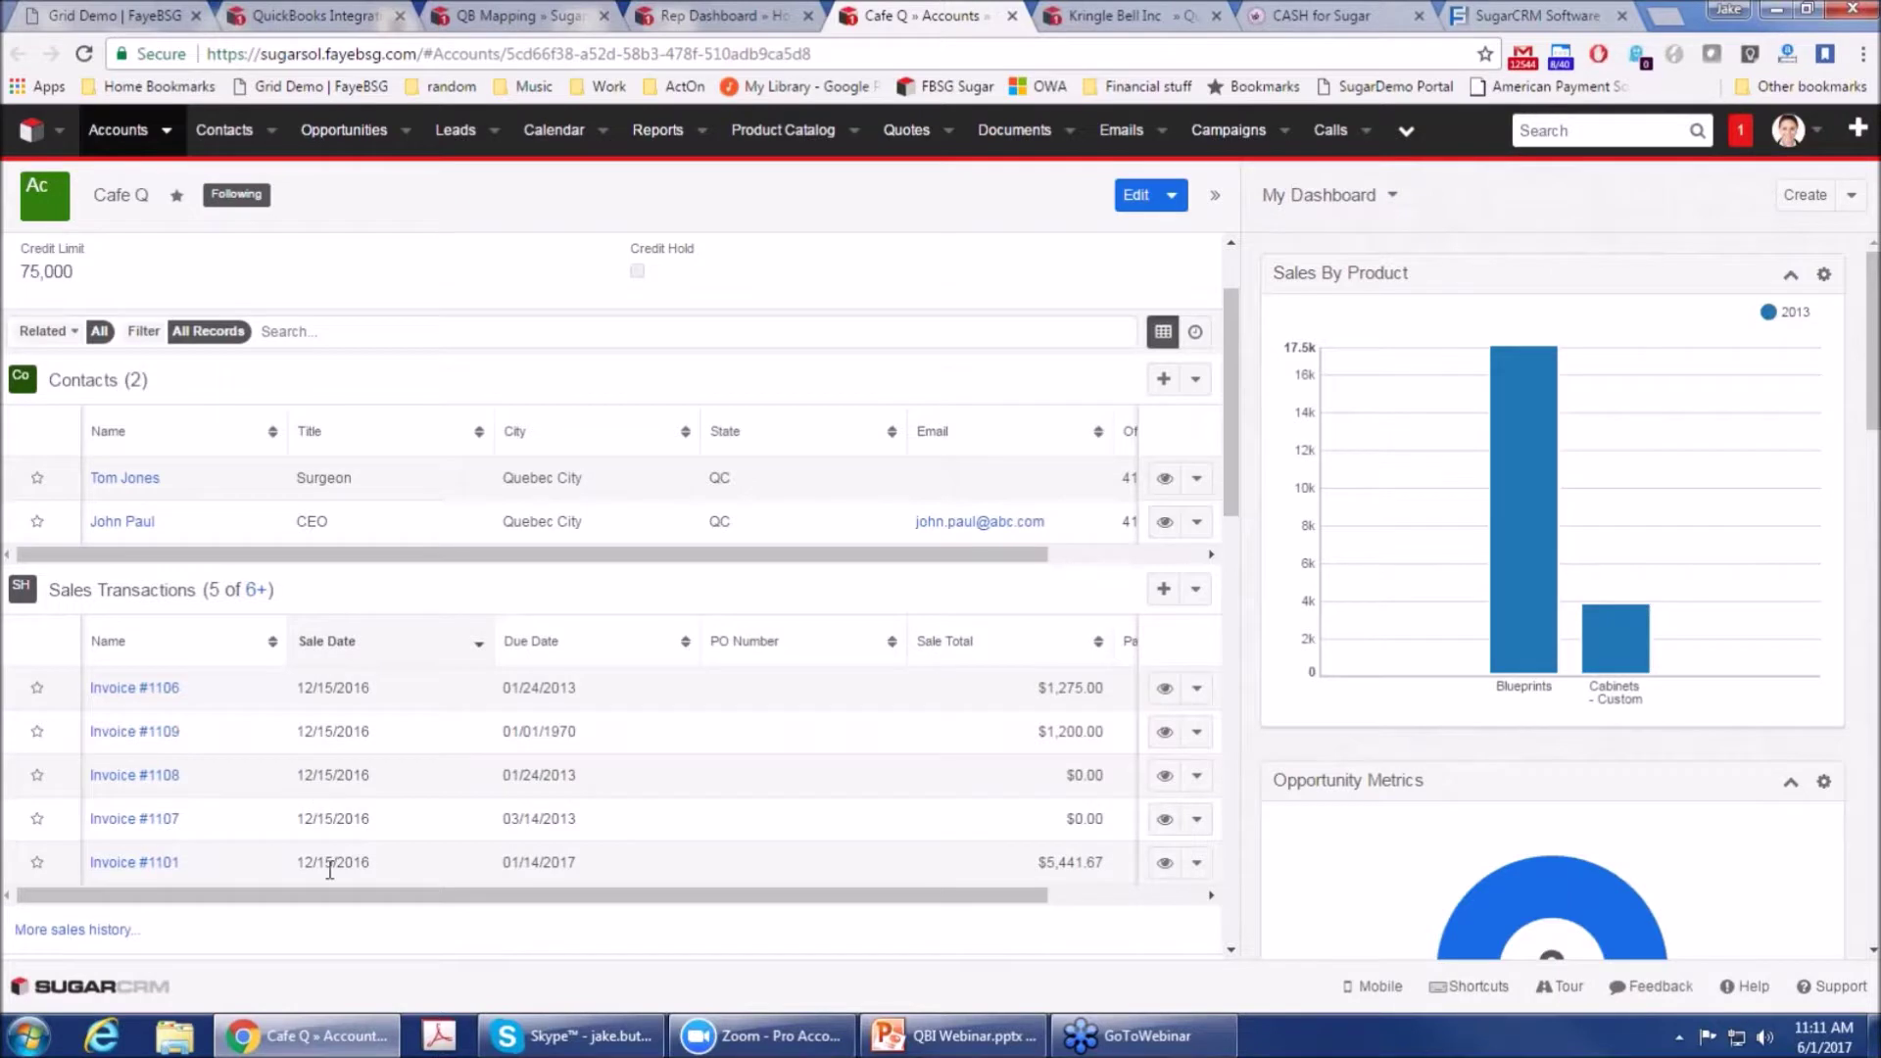
scroll(367, 831, up, 1)
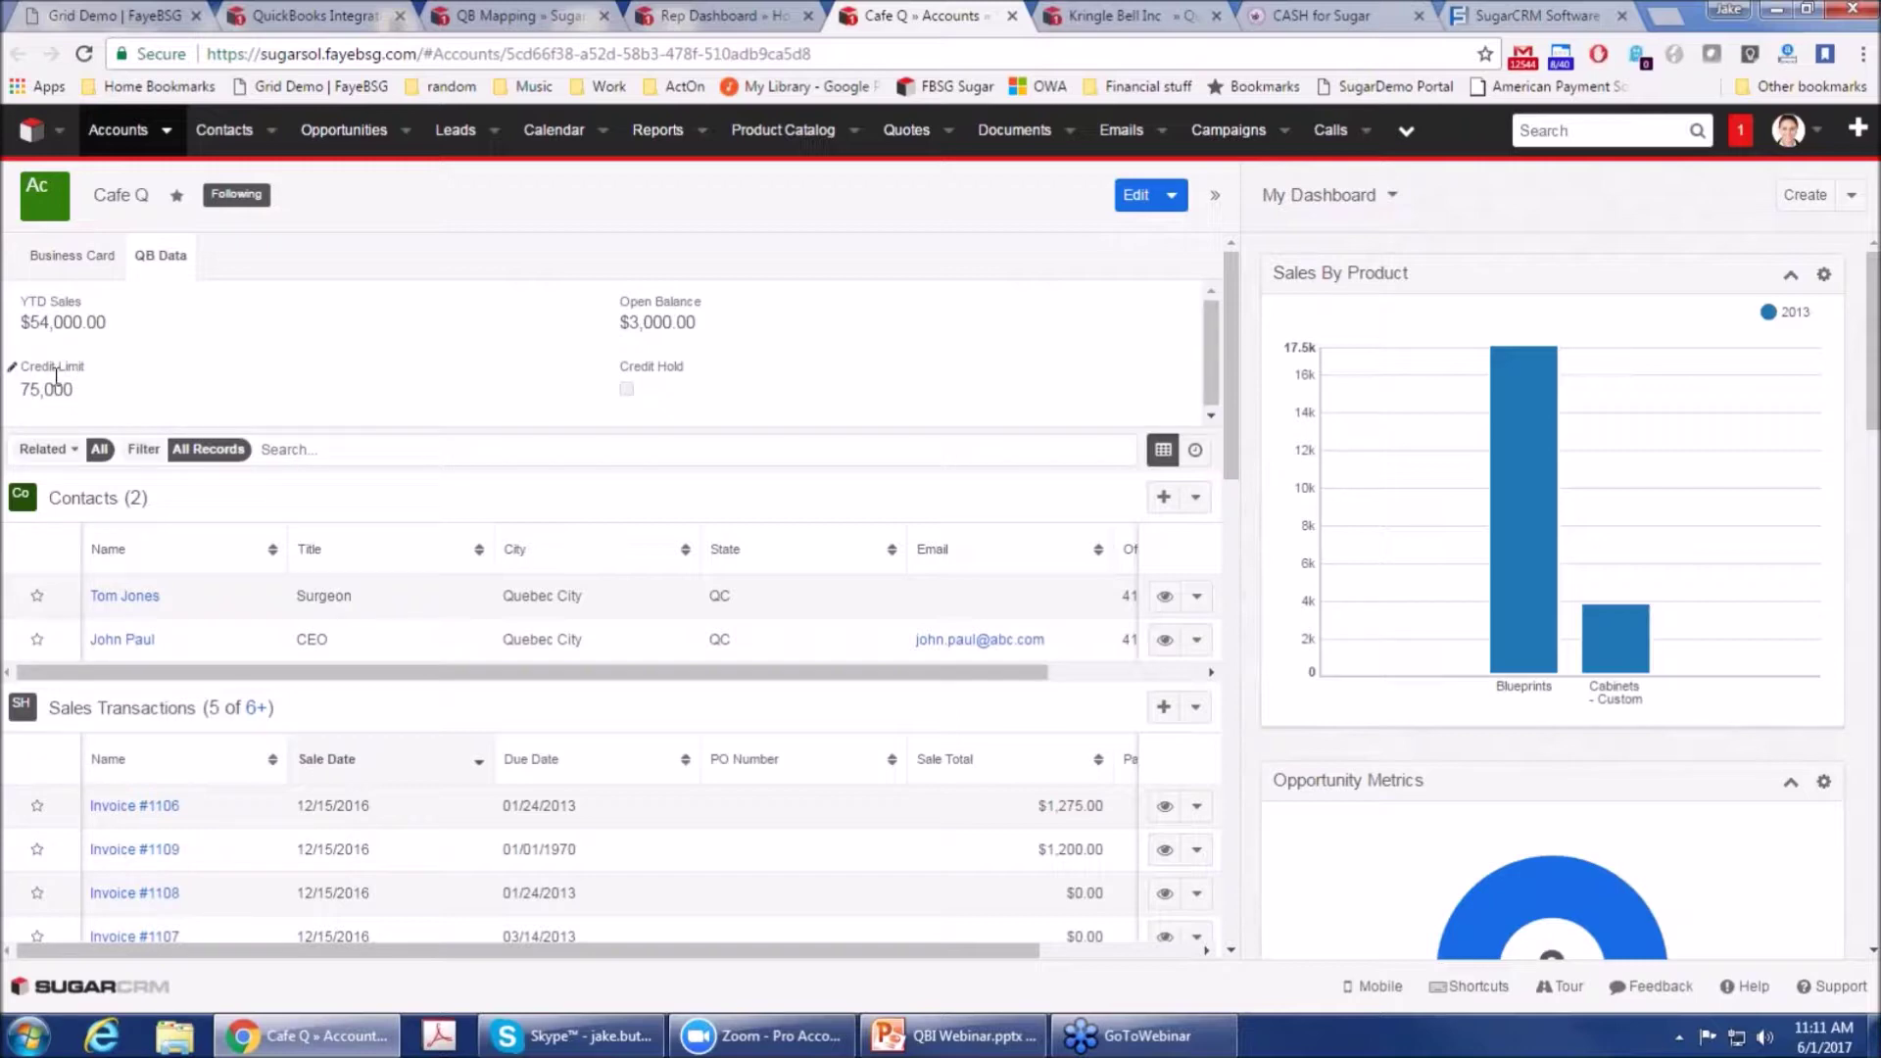
Step: Return to Business Card, scroll to Sales Transactions and open Invoice #1106
click(46, 261)
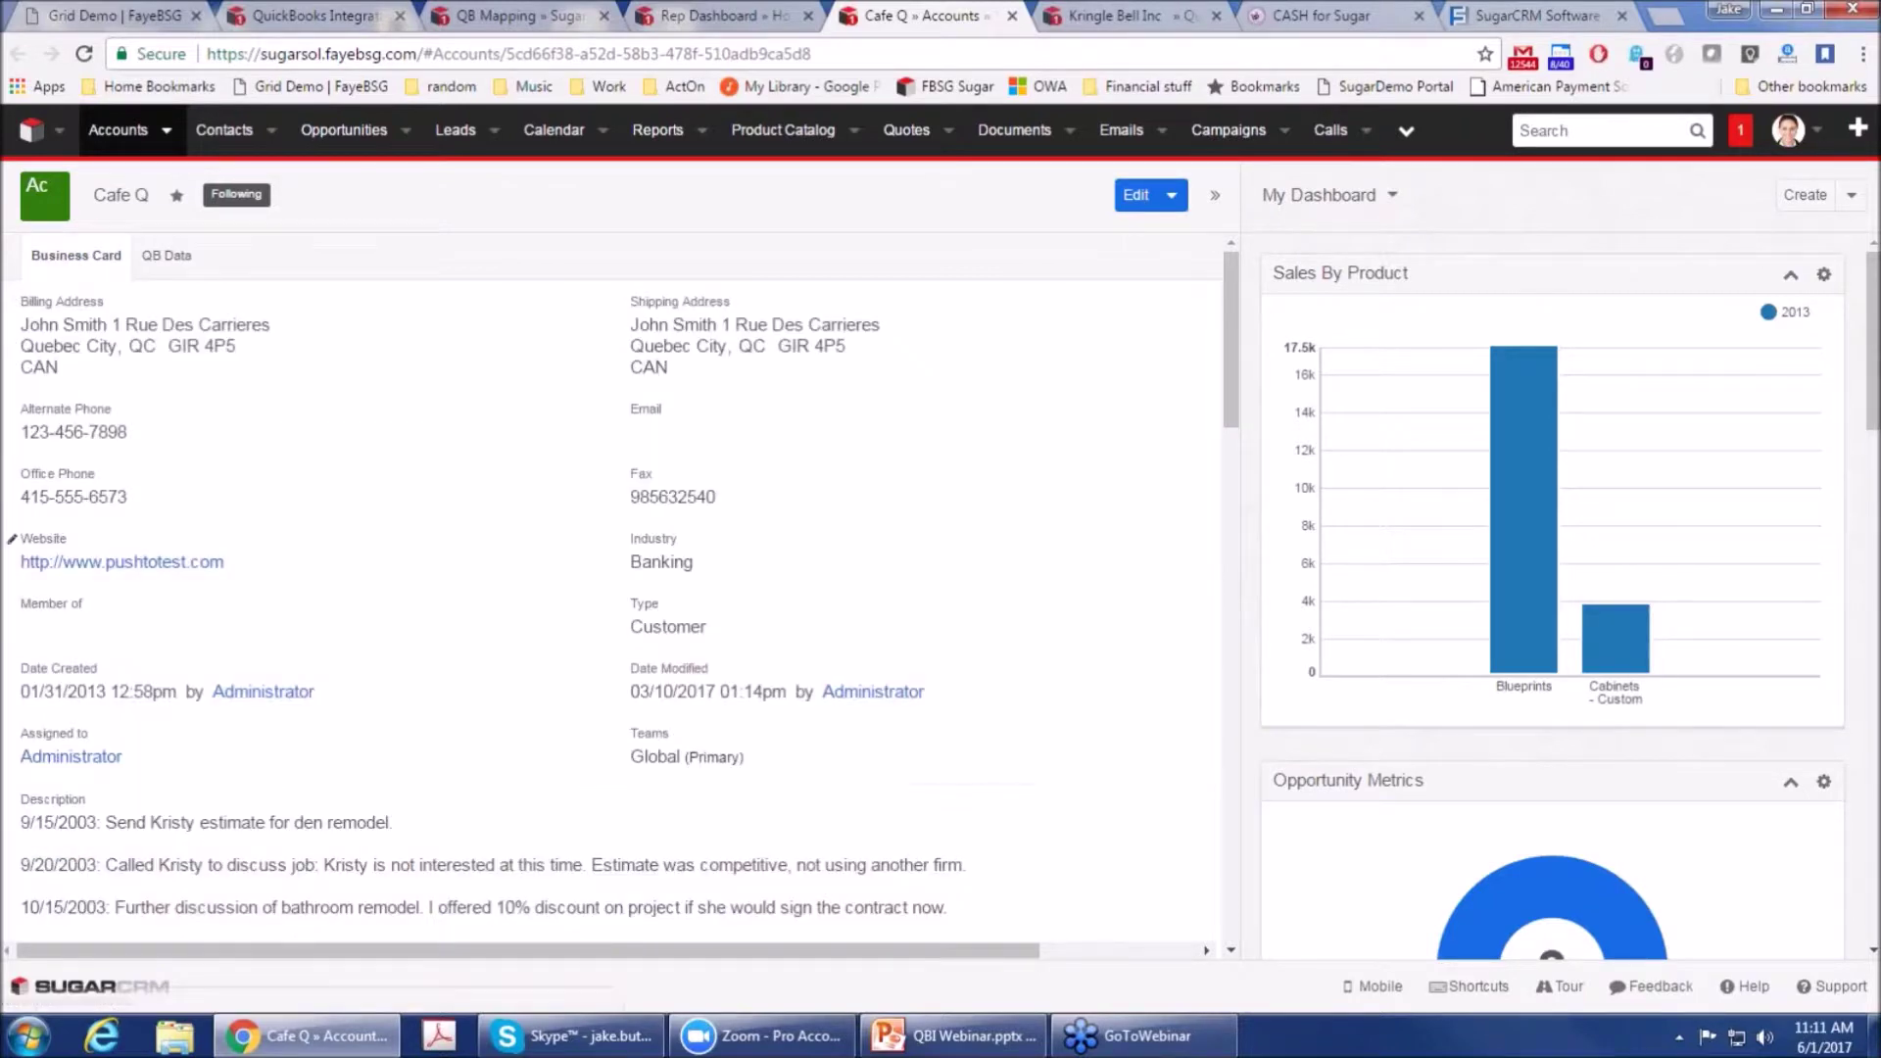
scroll(289, 401, down, 2)
scroll(289, 402, down, 3)
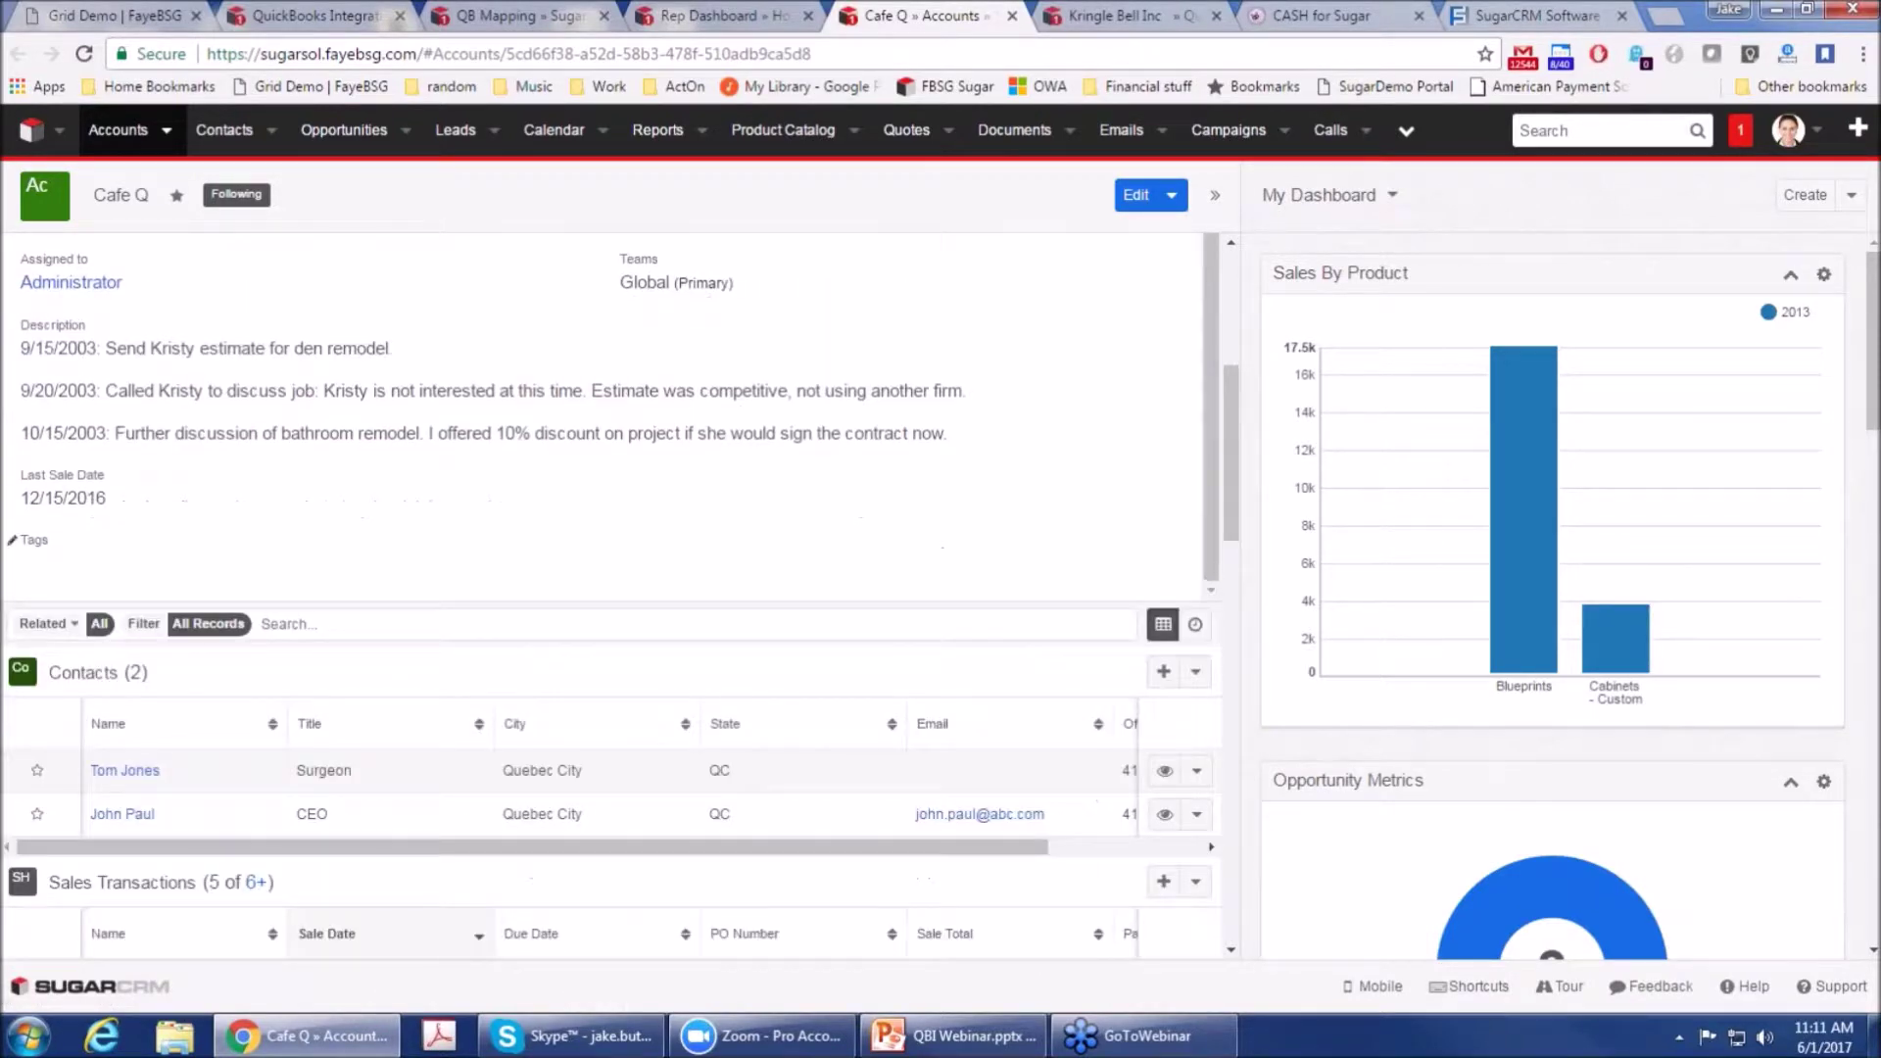
scroll(454, 588, down, 4)
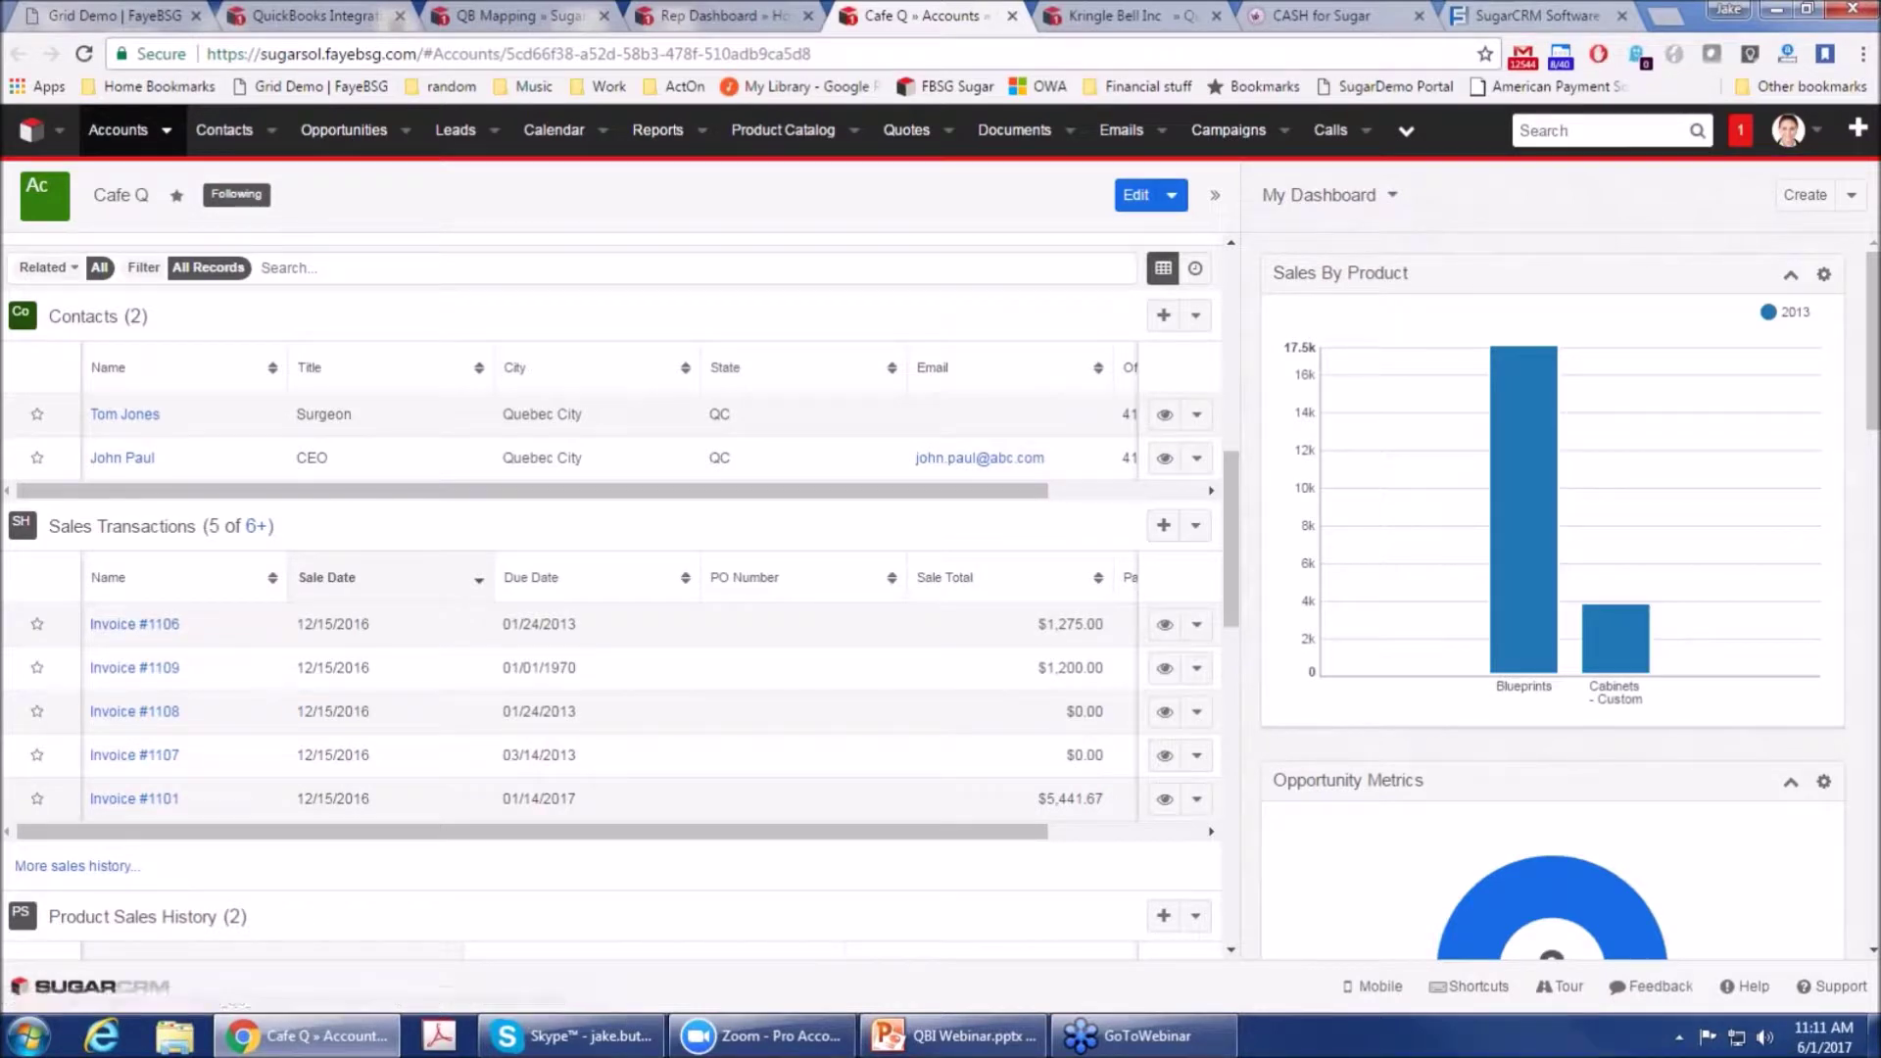
click(108, 627)
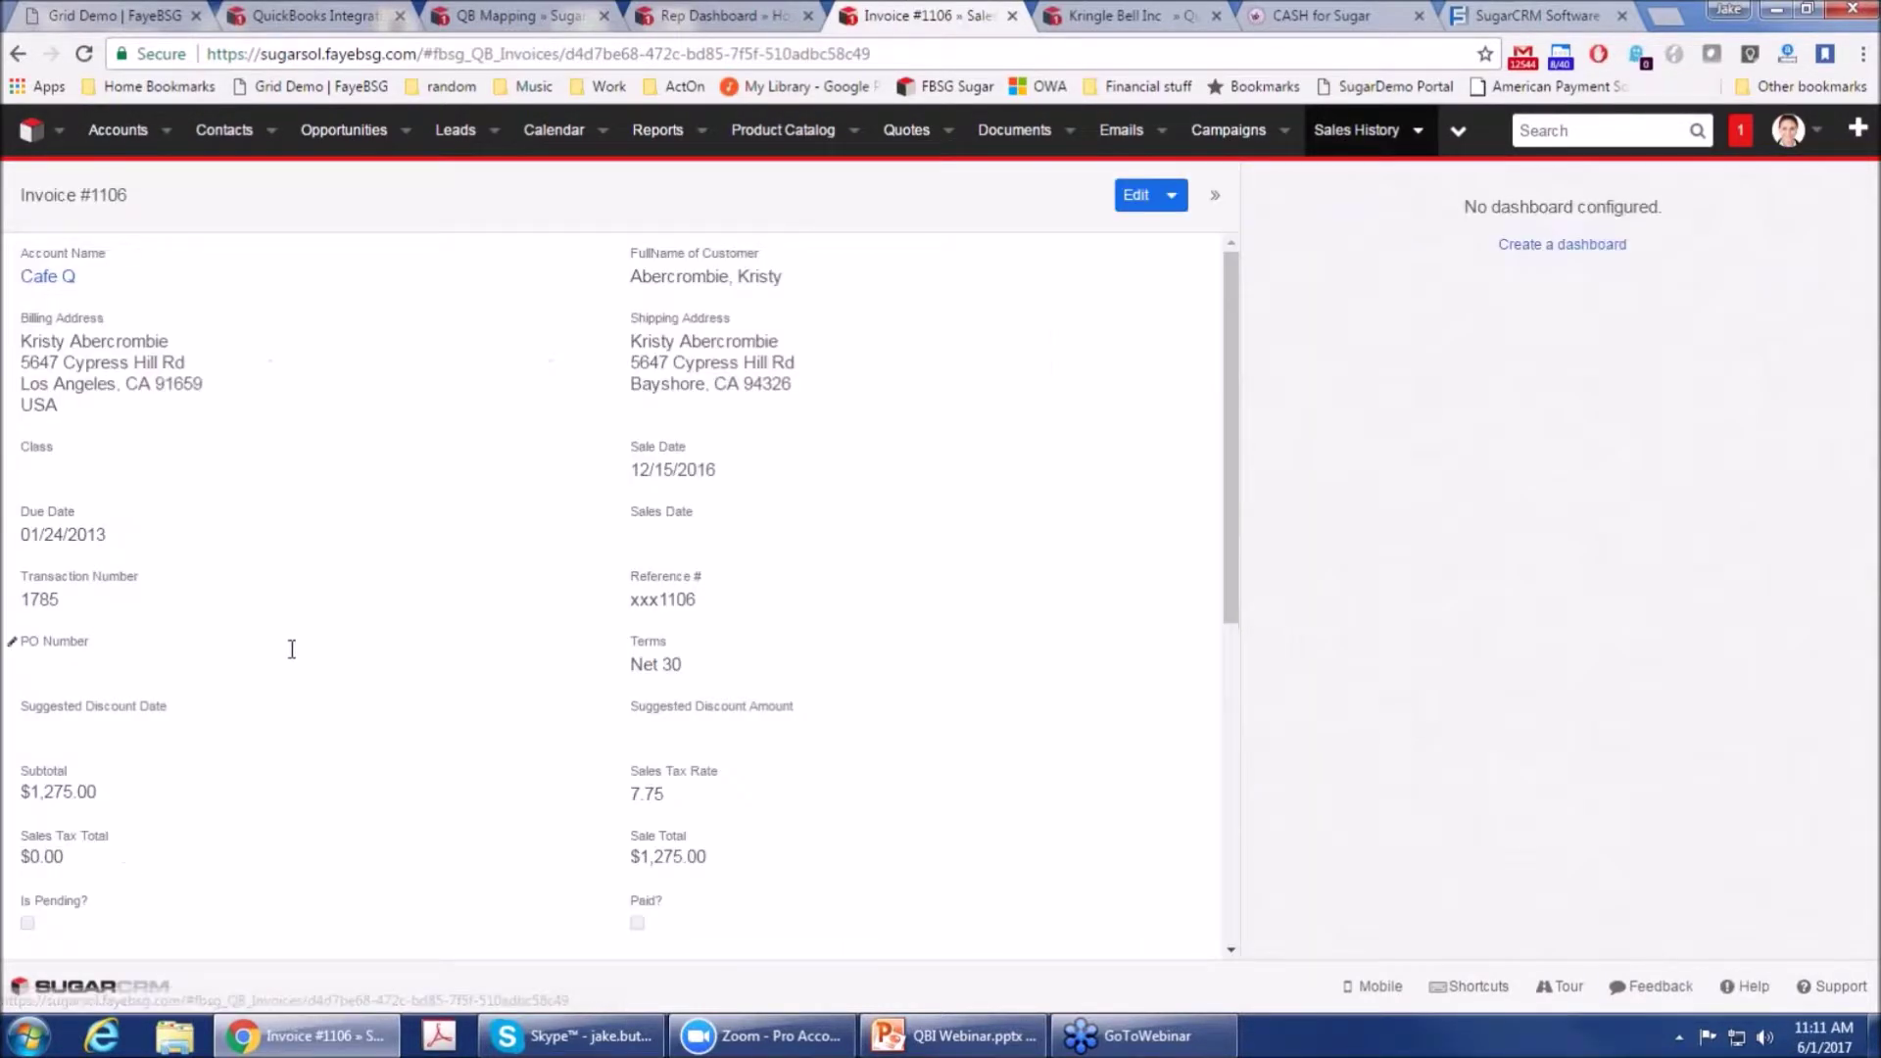
Step: Review invoice #1106's totals, memo and three Blueprints line items, then reopen Cafe Q
scroll(291, 648, down, 6)
scroll(294, 658, down, 1)
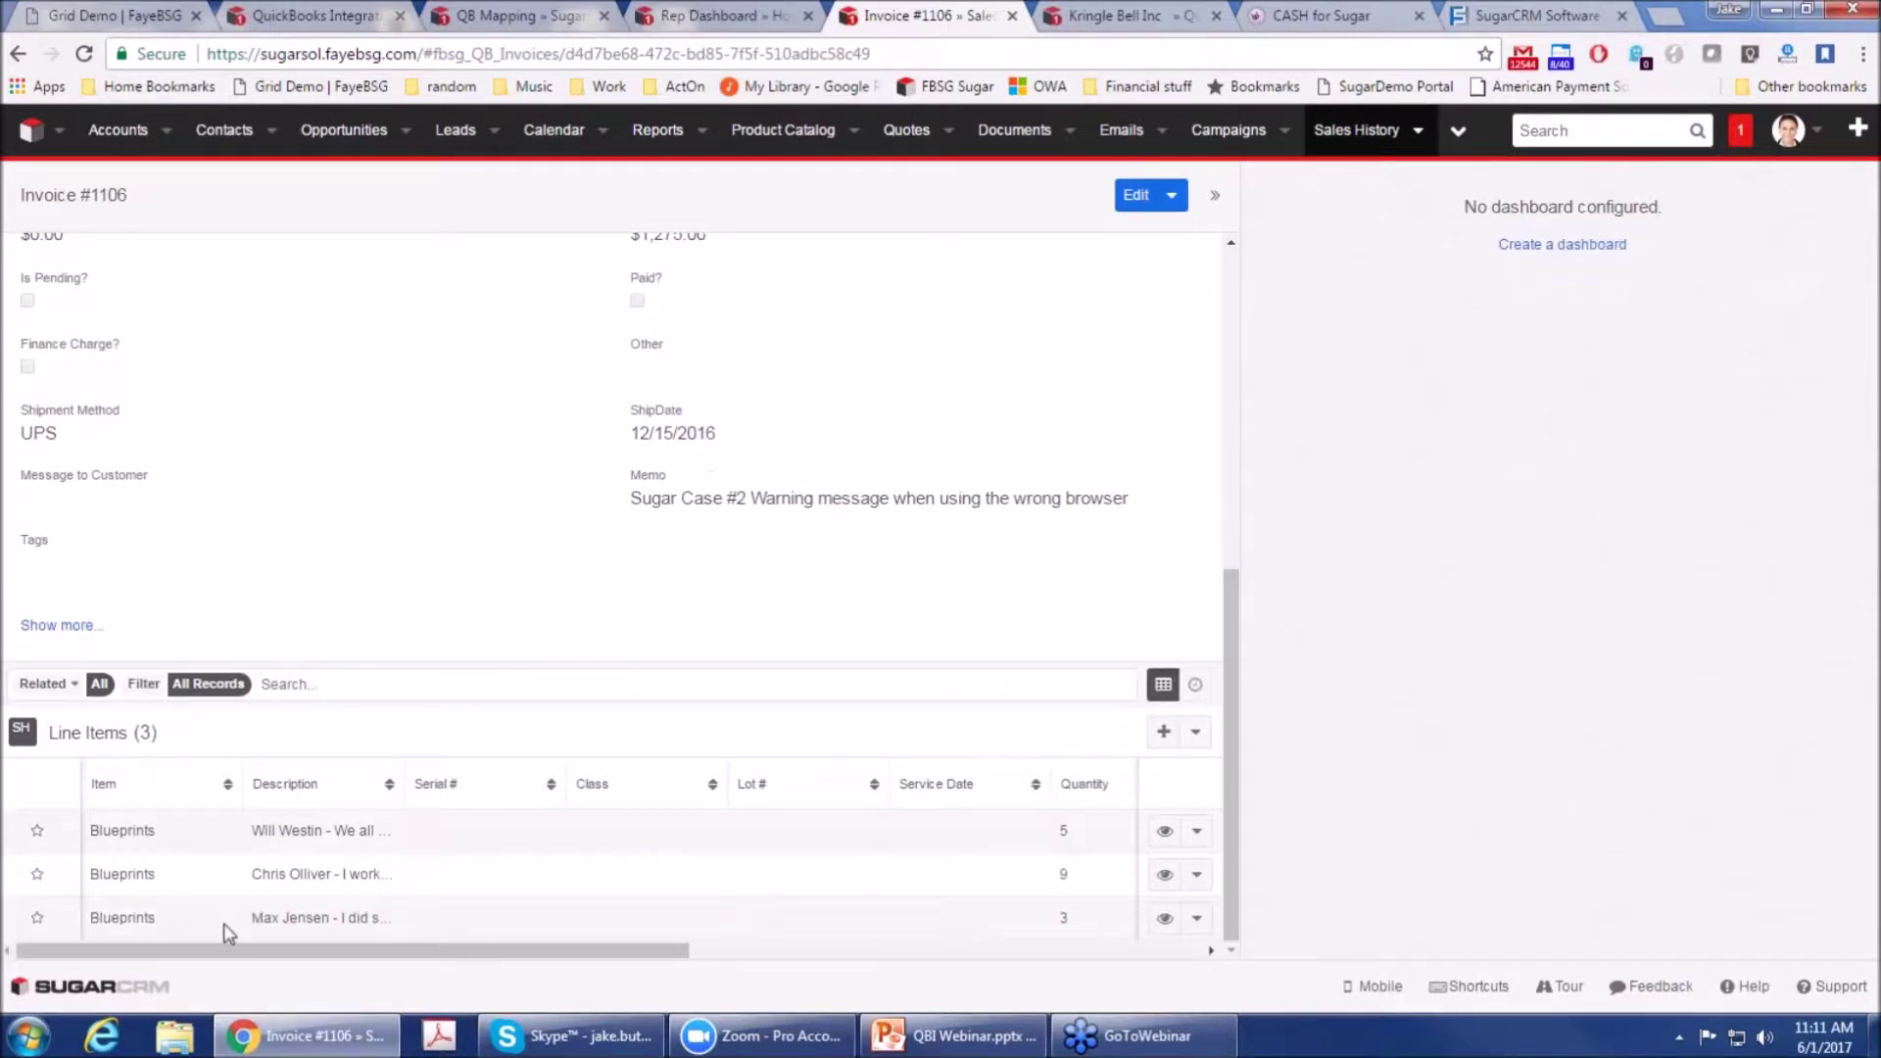
drag(176, 951, 689, 957)
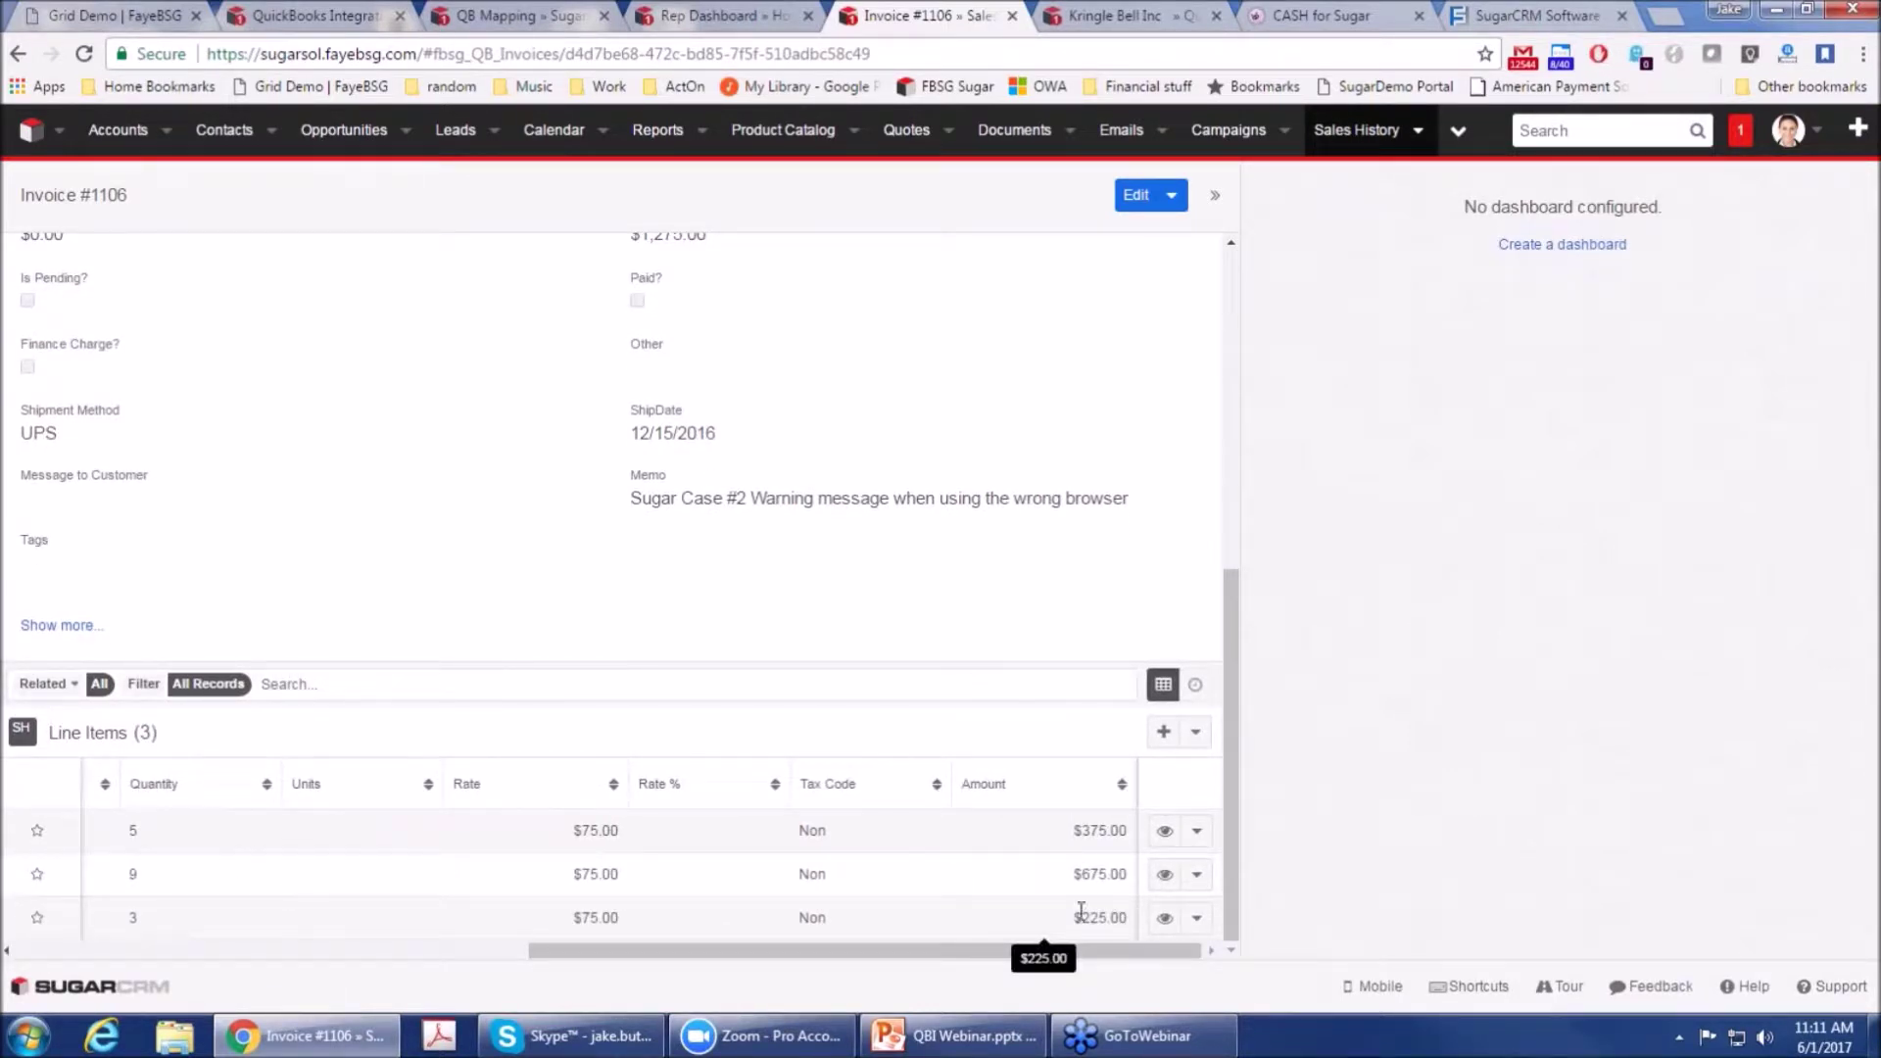
drag(803, 955, 289, 955)
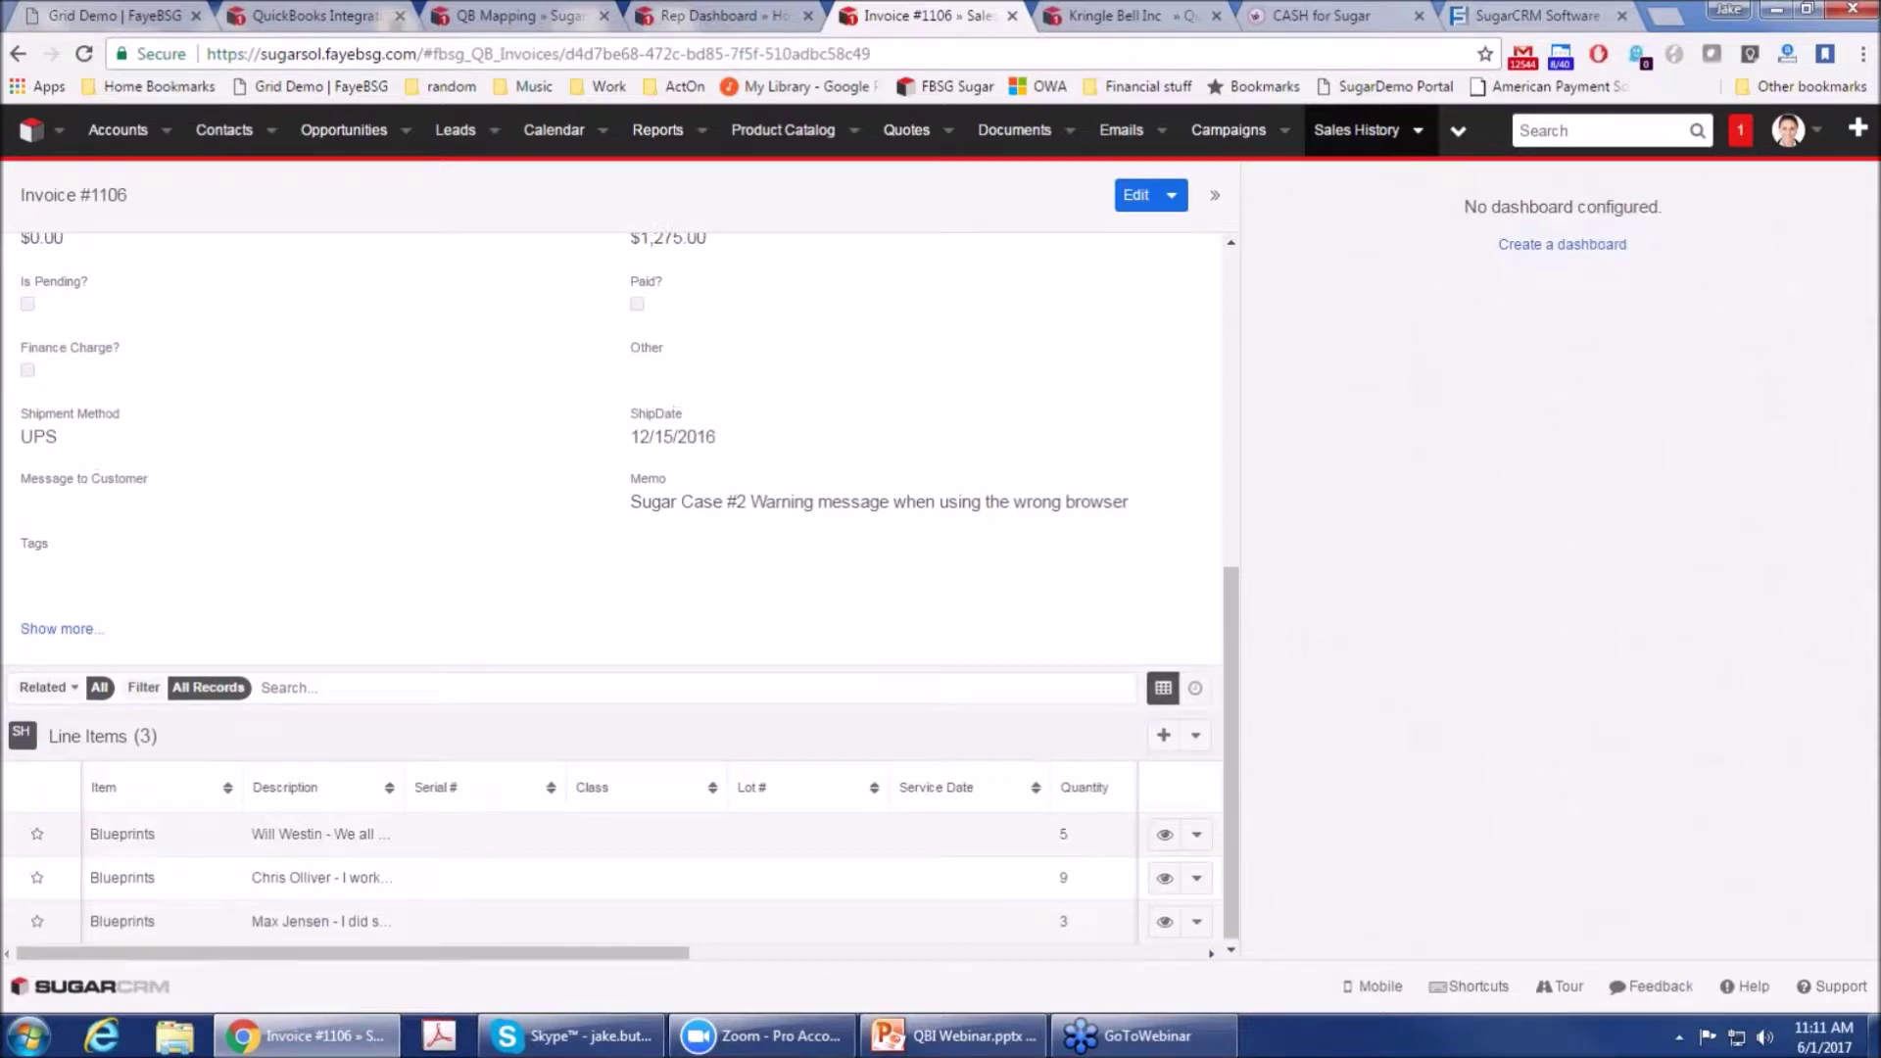
scroll(454, 735, up, 4)
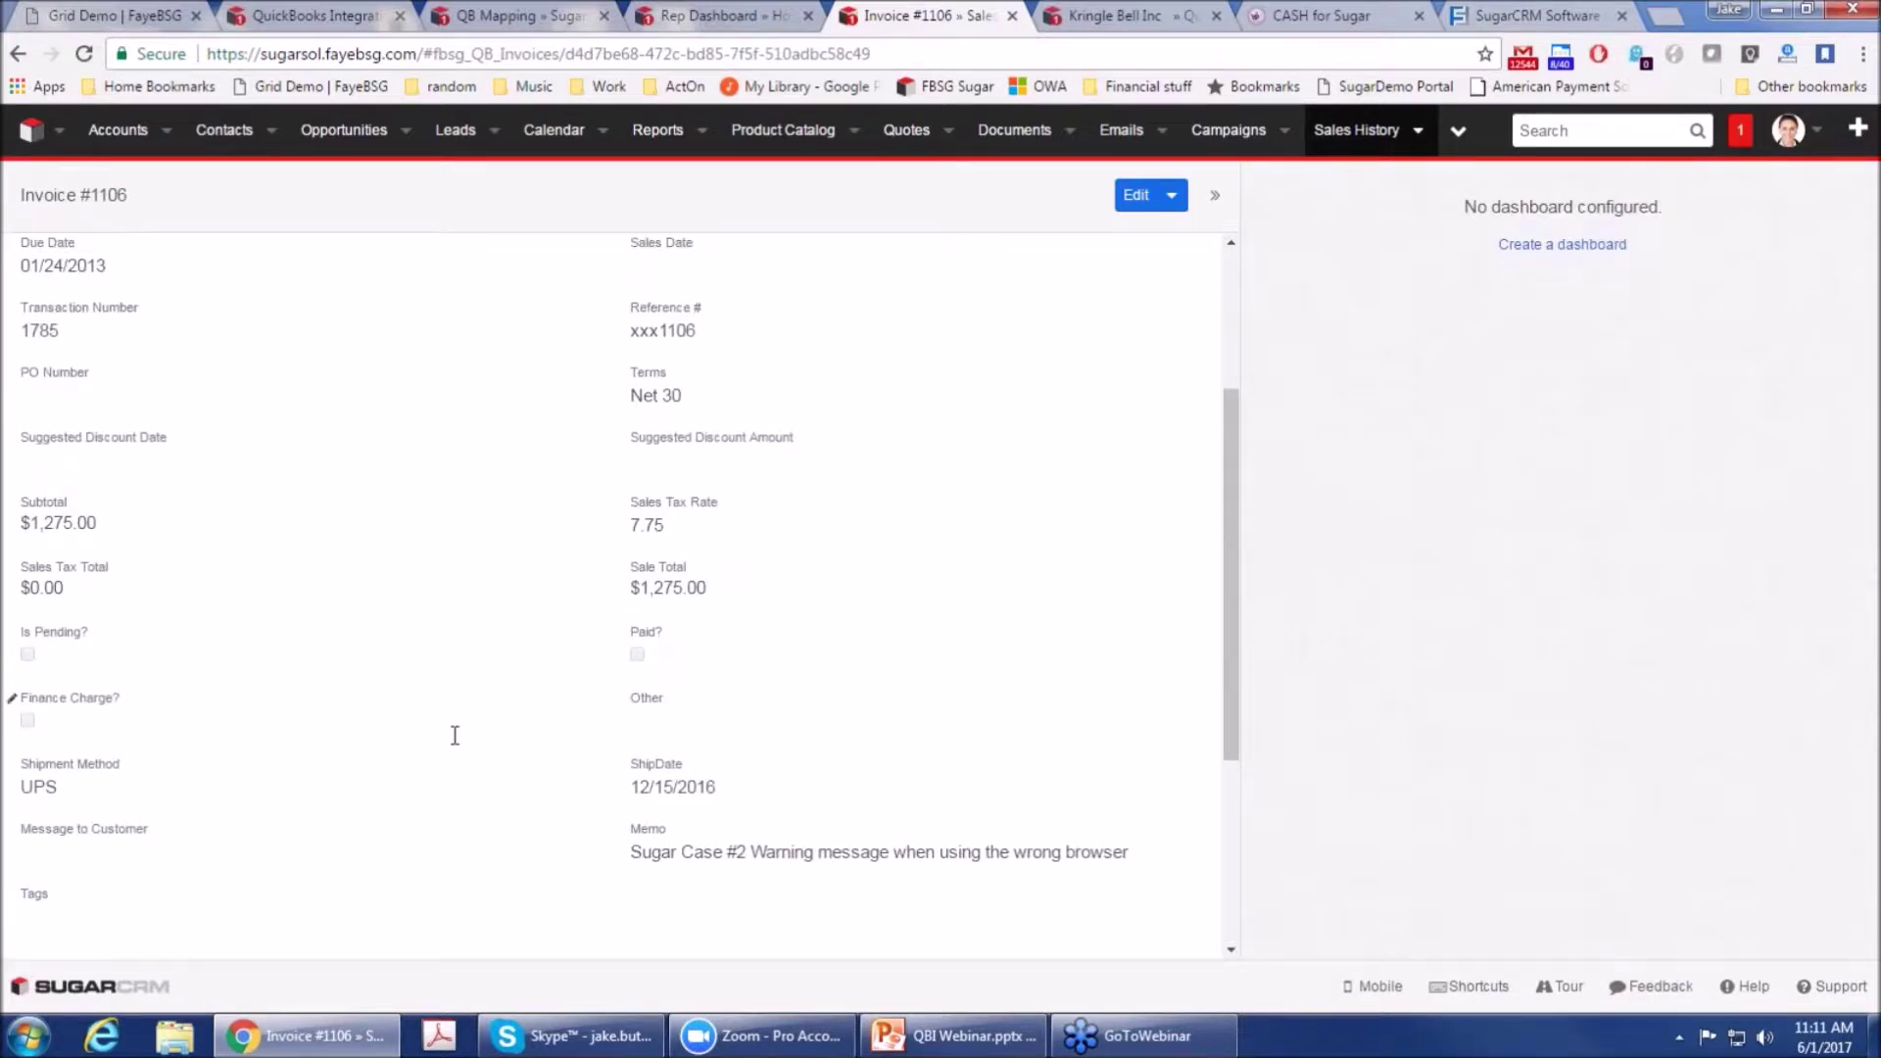
scroll(455, 734, up, 3)
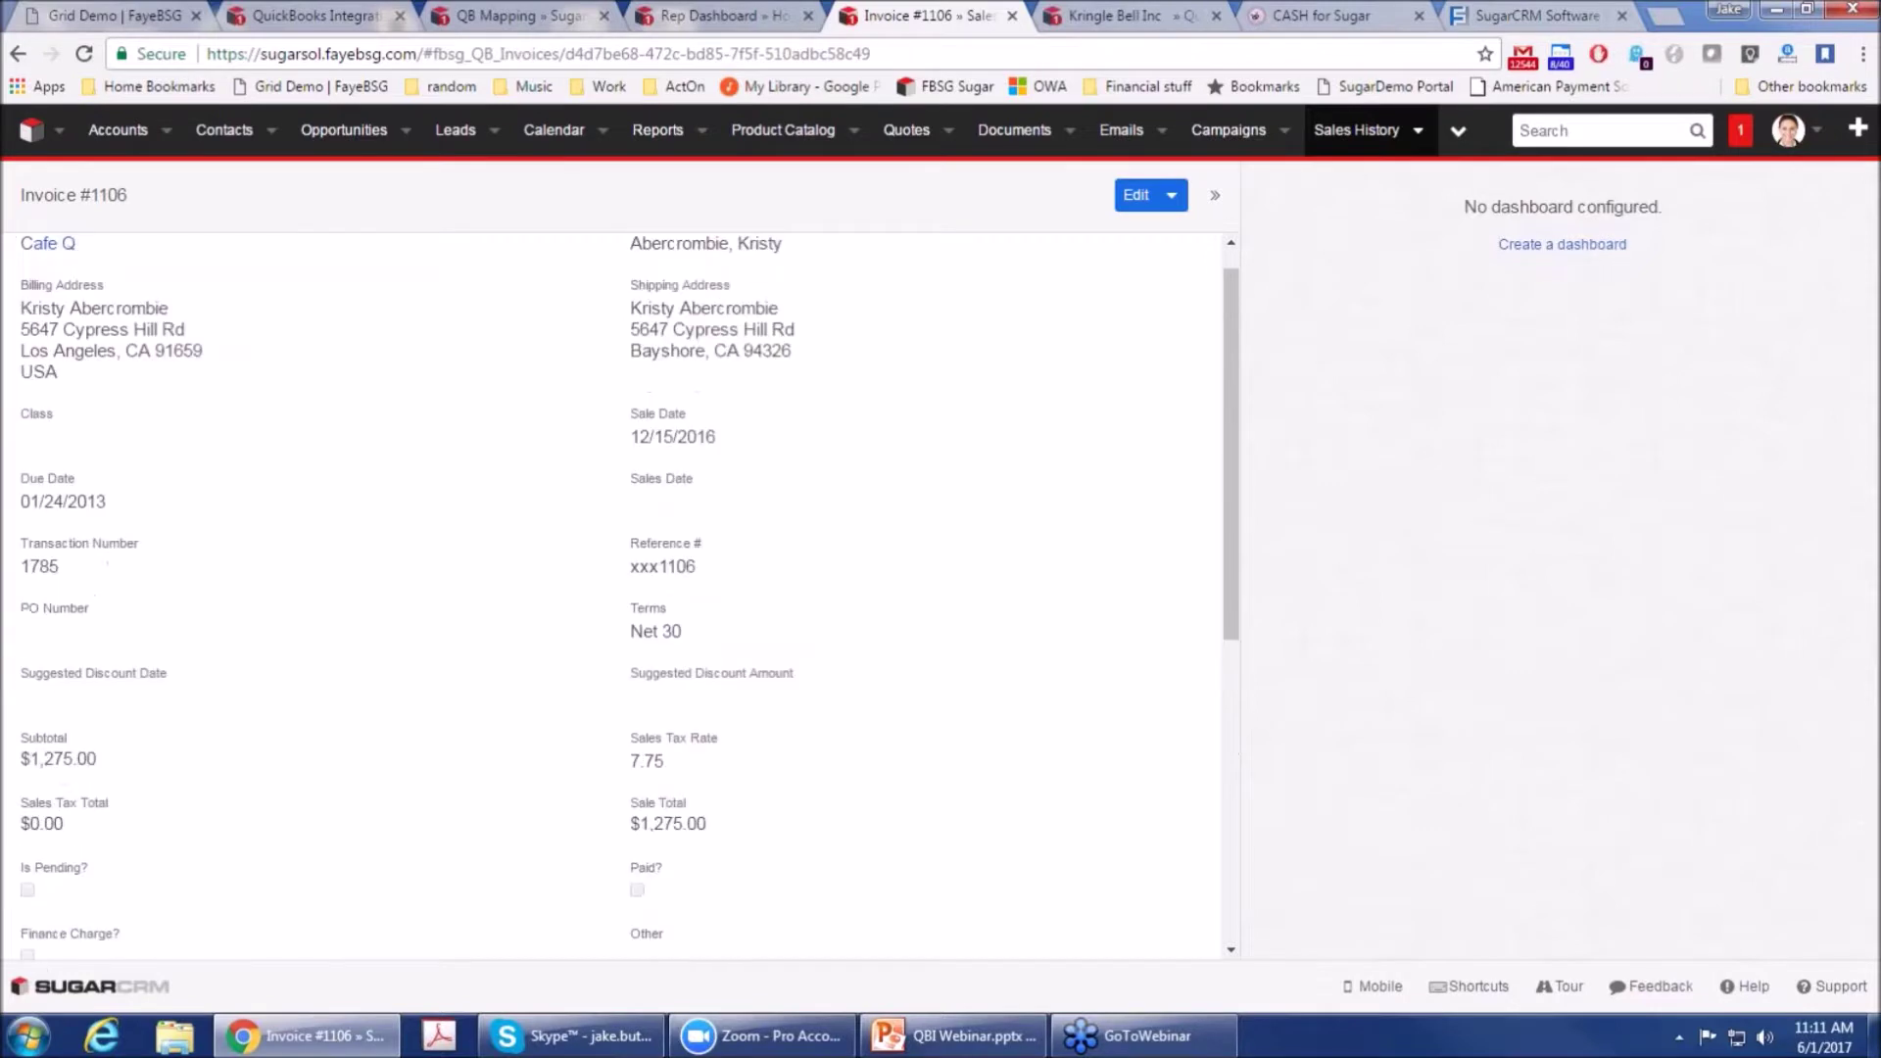
scroll(682, 558, down, 7)
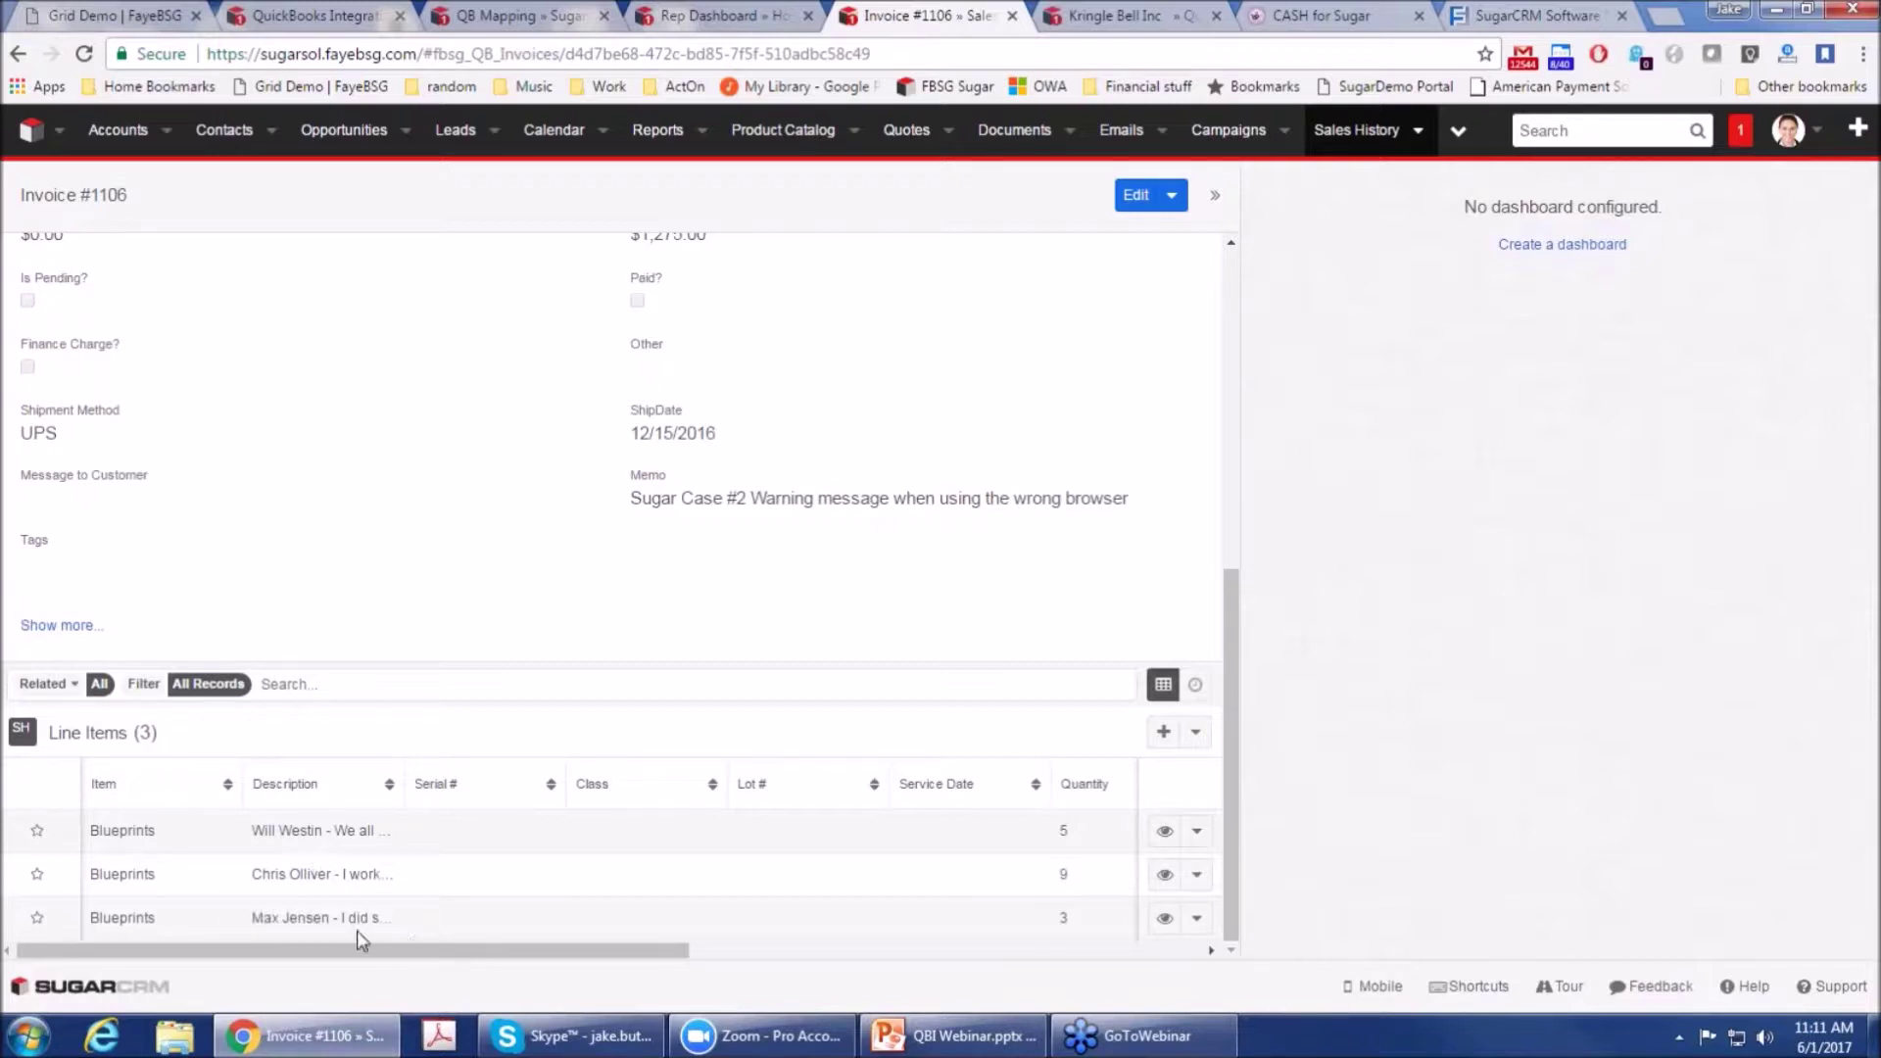
scroll(357, 930, up, 6)
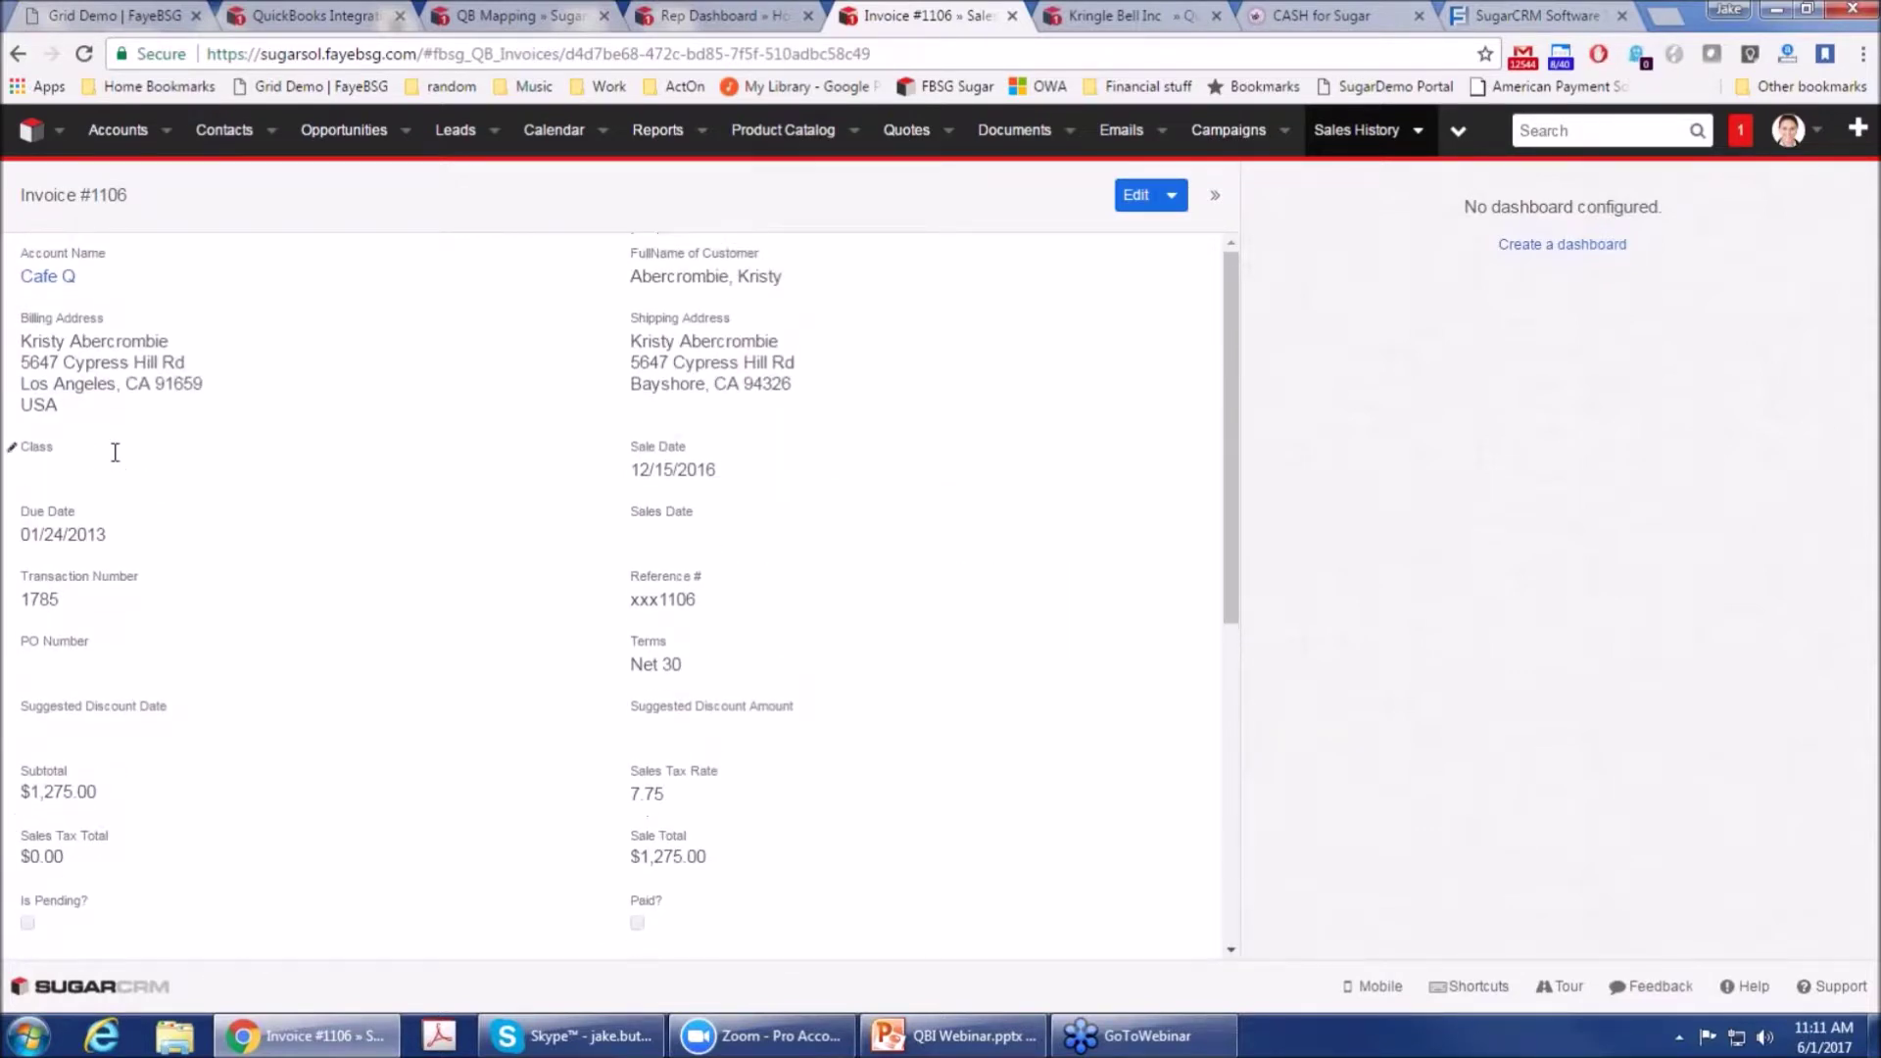
click(57, 279)
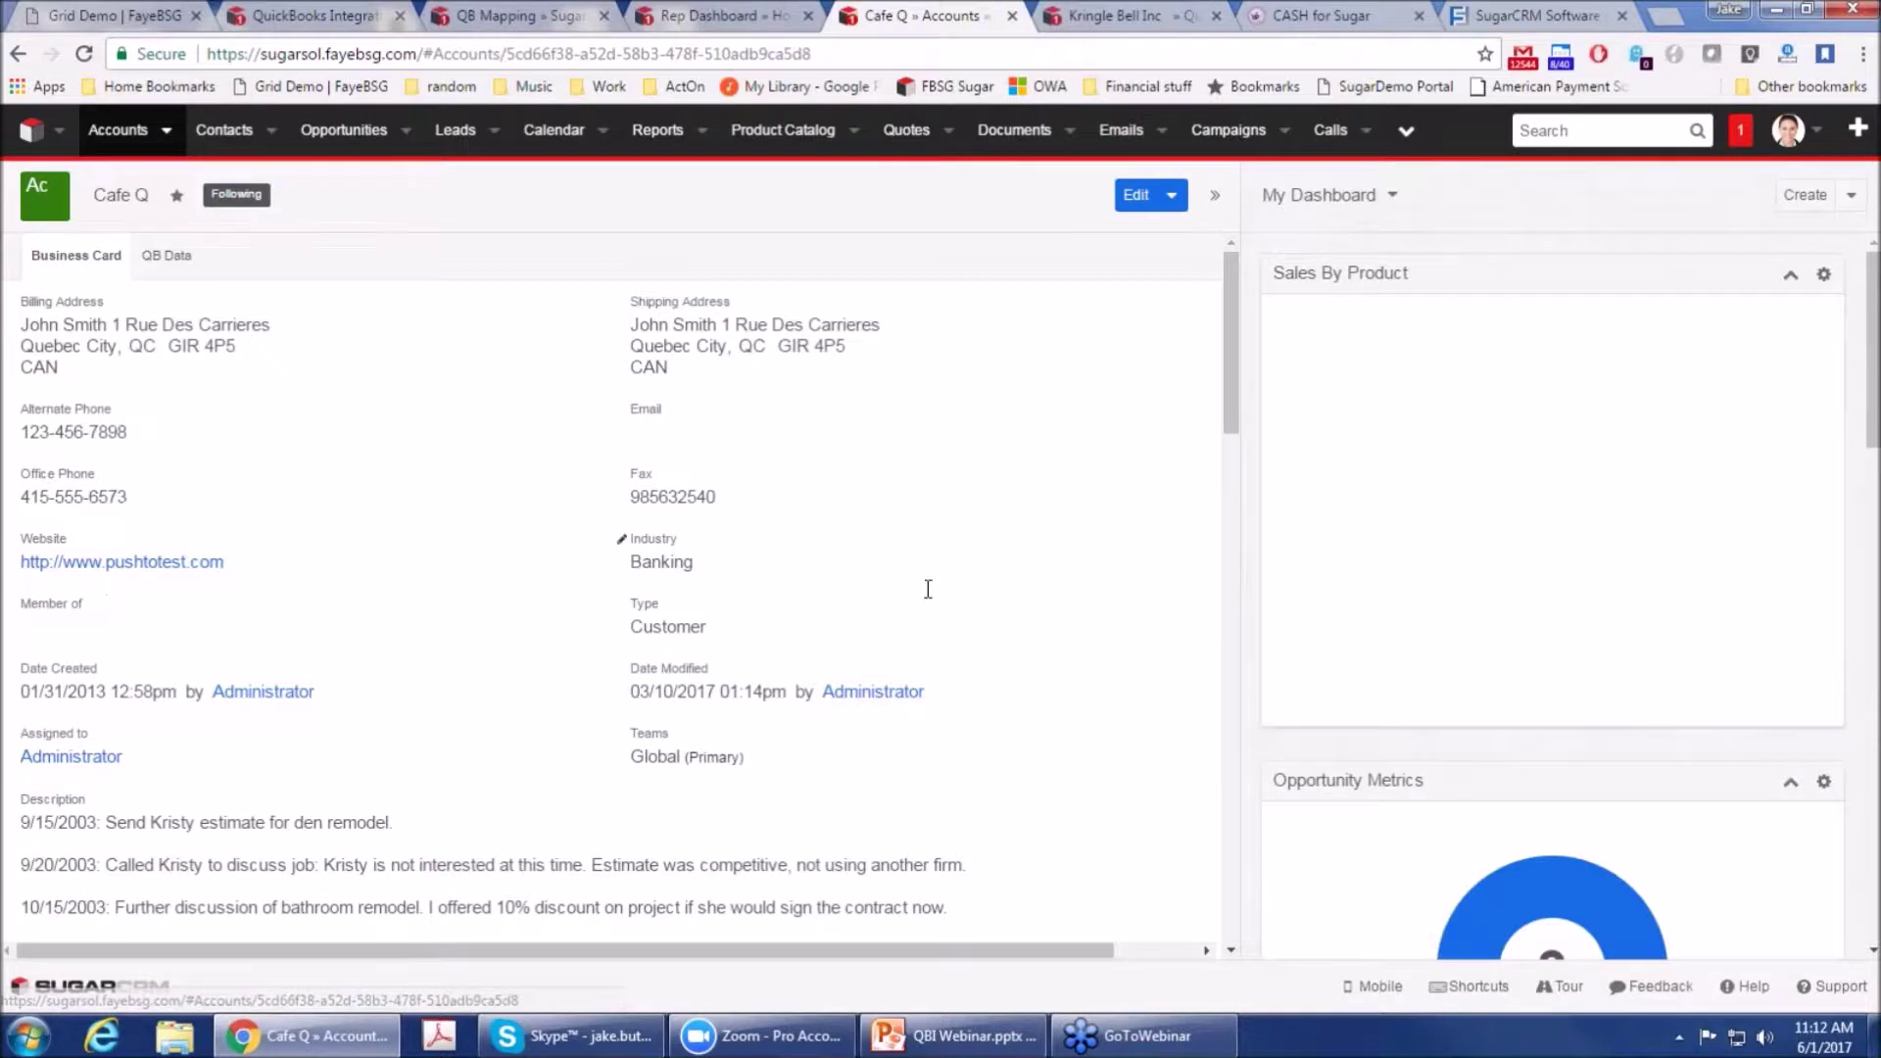
Step: Scroll through Cafe Q's Product Sales History, five Shipping Addresses and Quotes
scroll(924, 593, down, 3)
scroll(923, 600, down, 6)
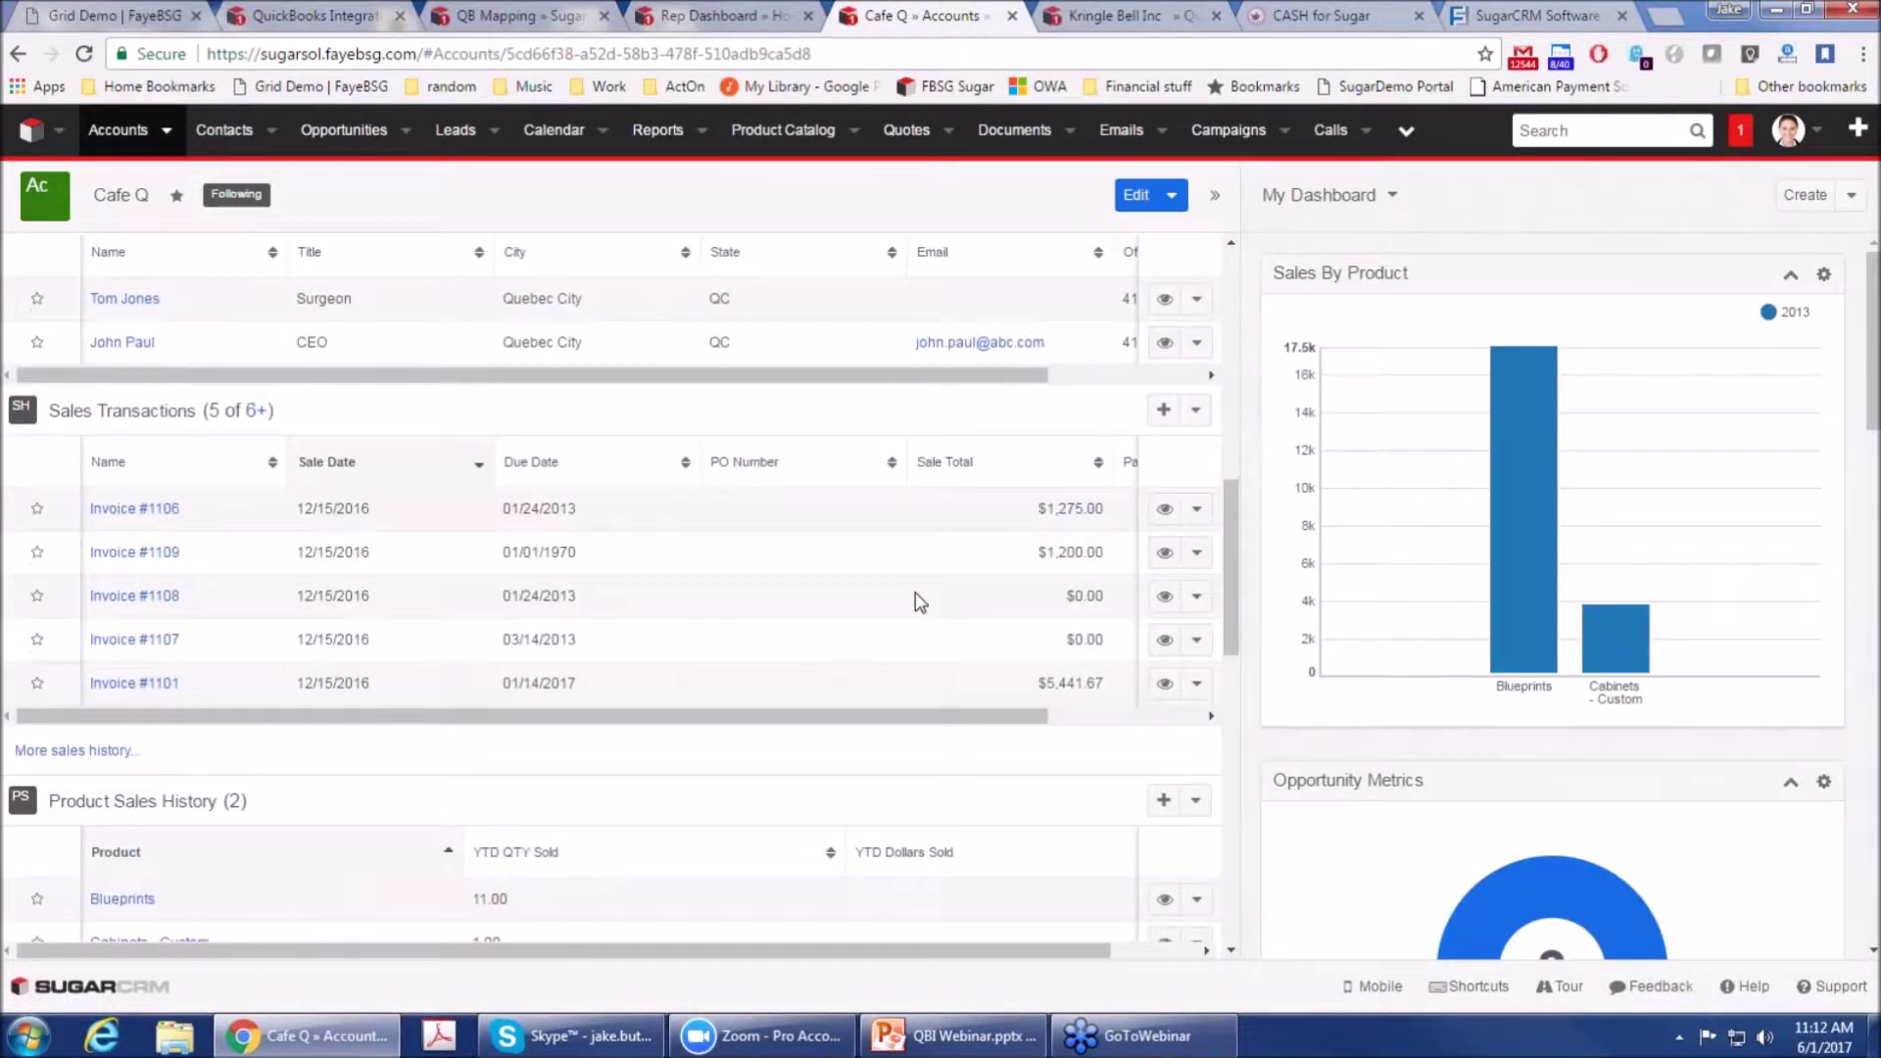
scroll(911, 592, down, 1)
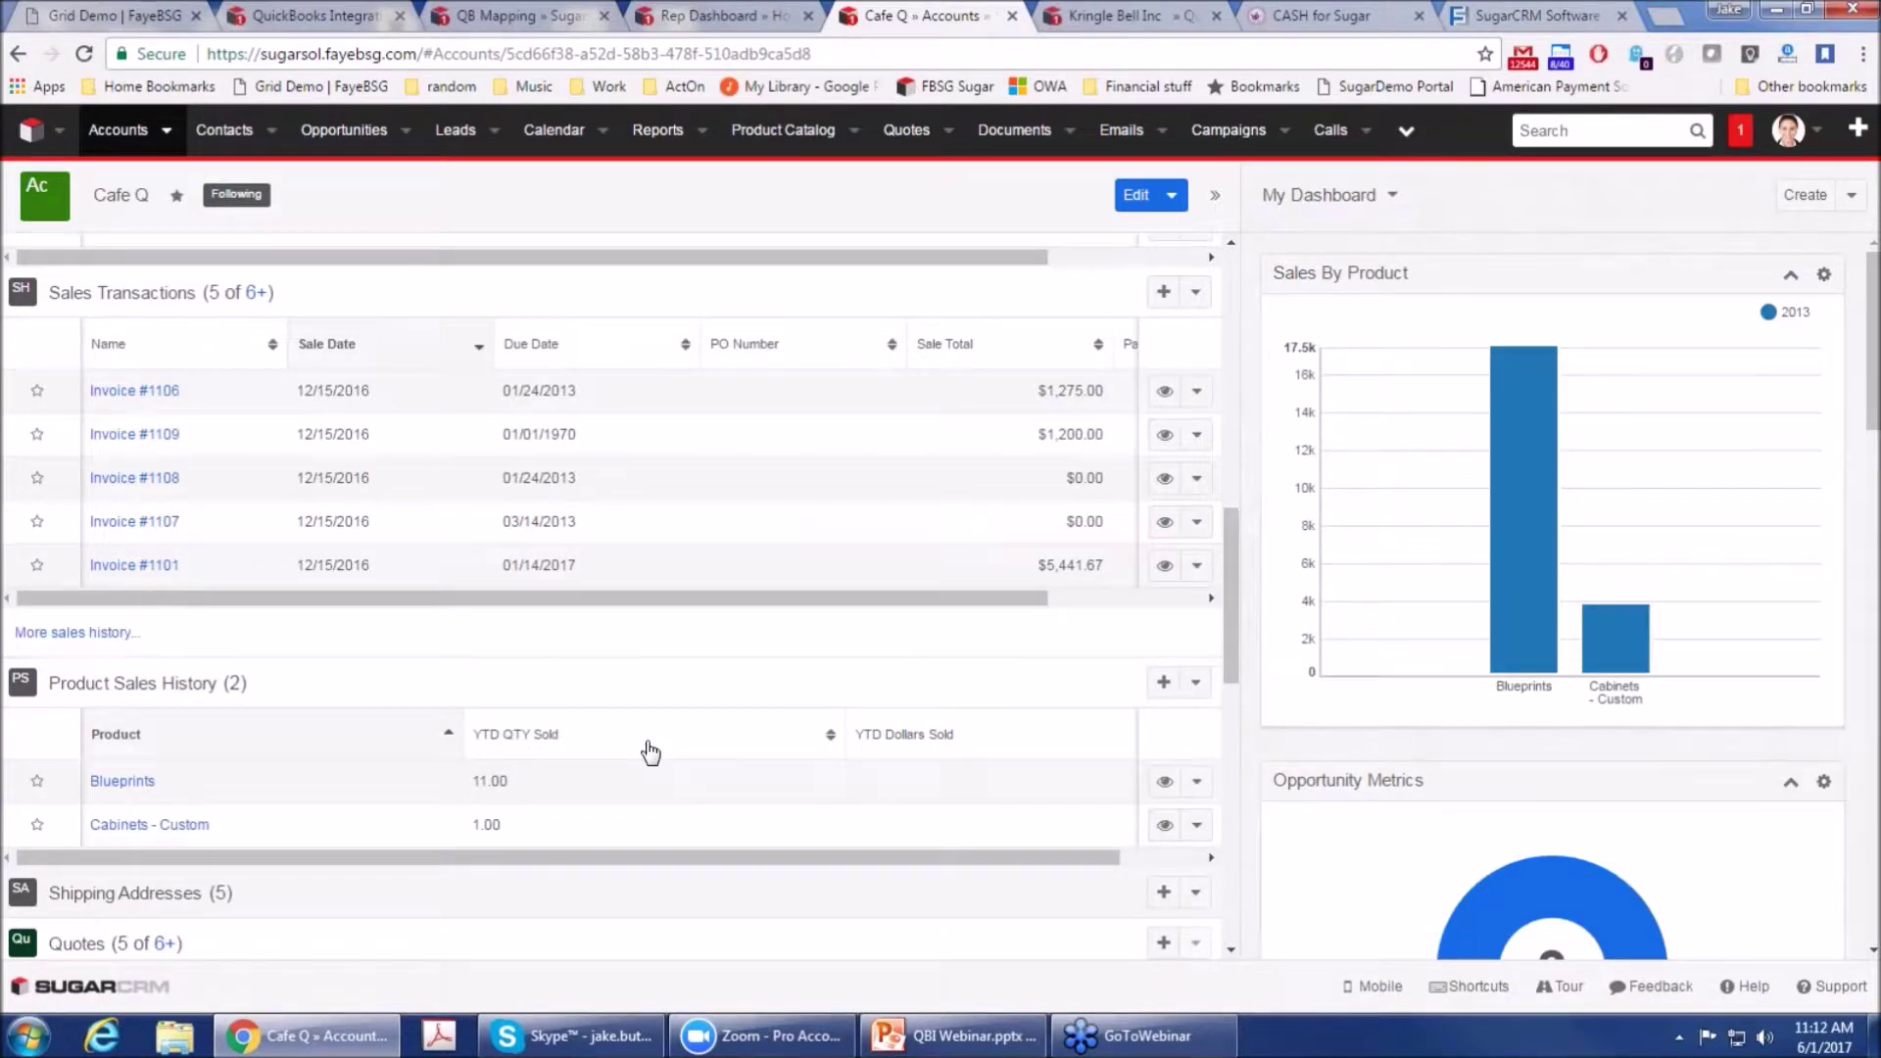
scroll(651, 752, down, 1)
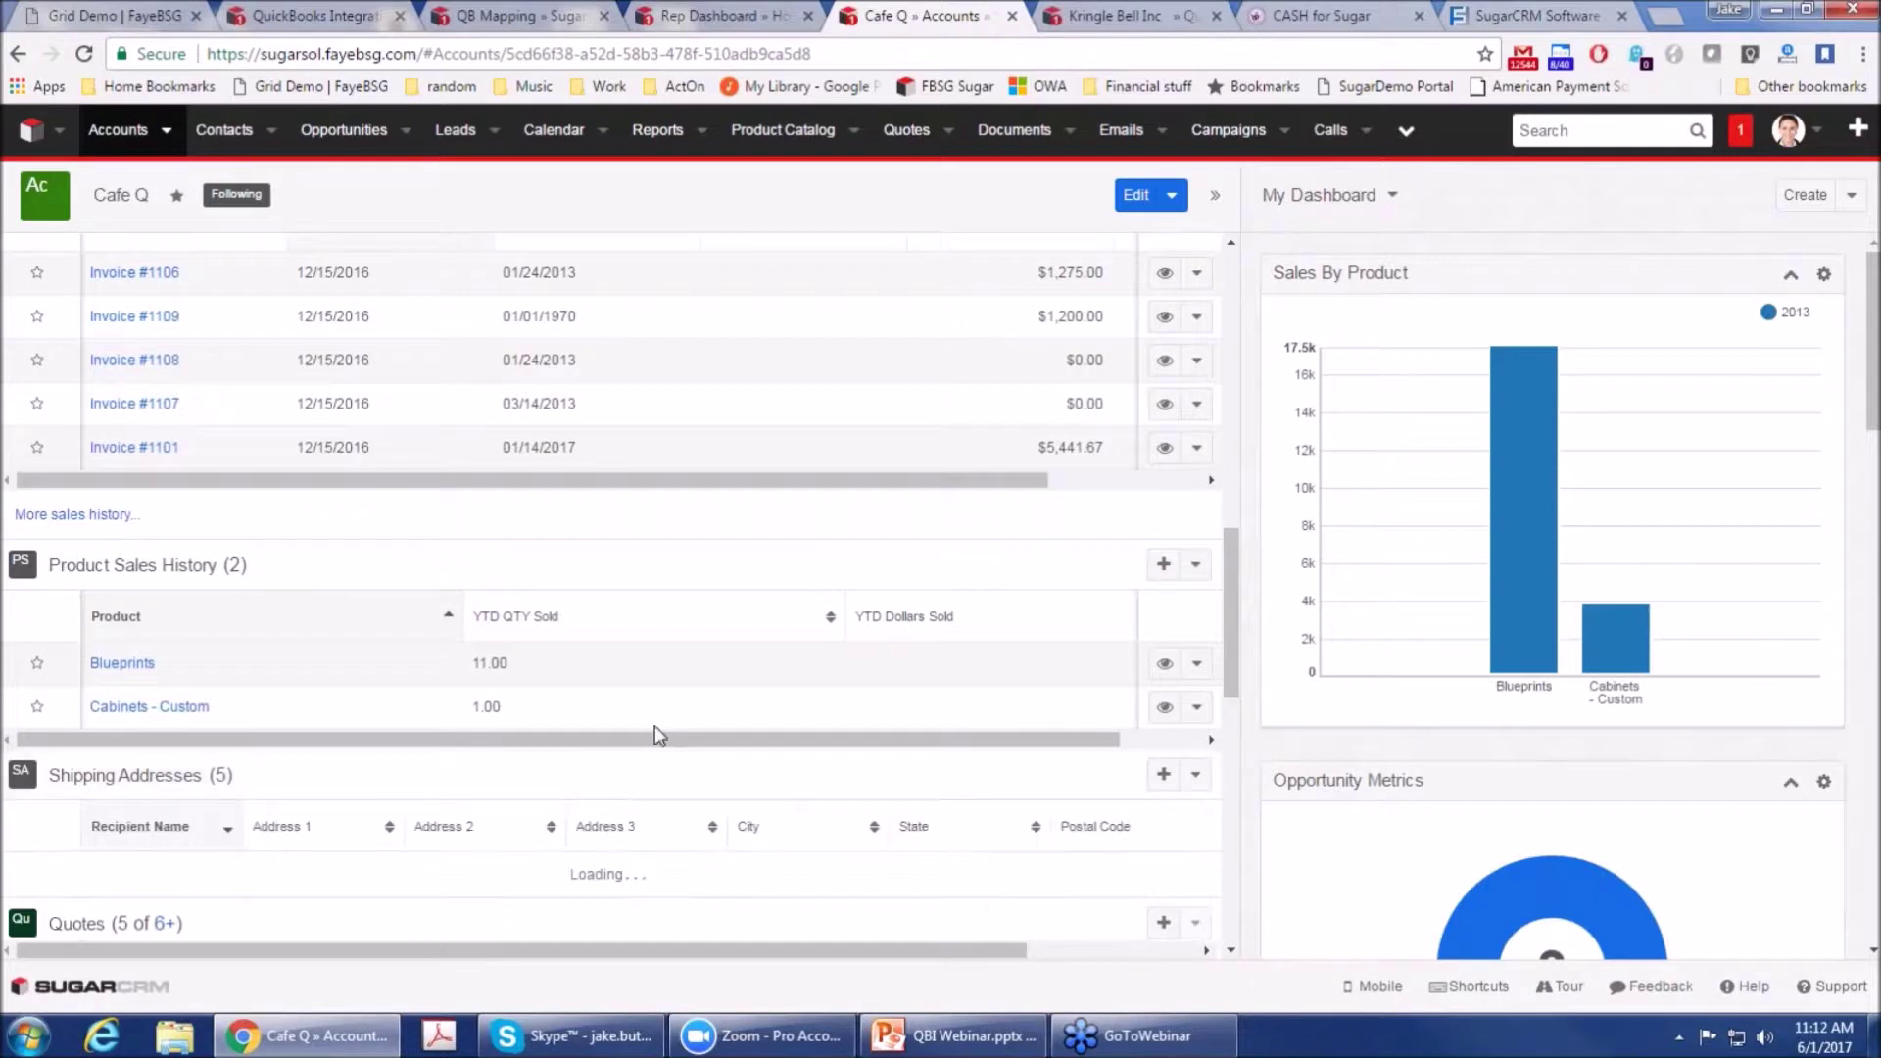
scroll(655, 732, down, 2)
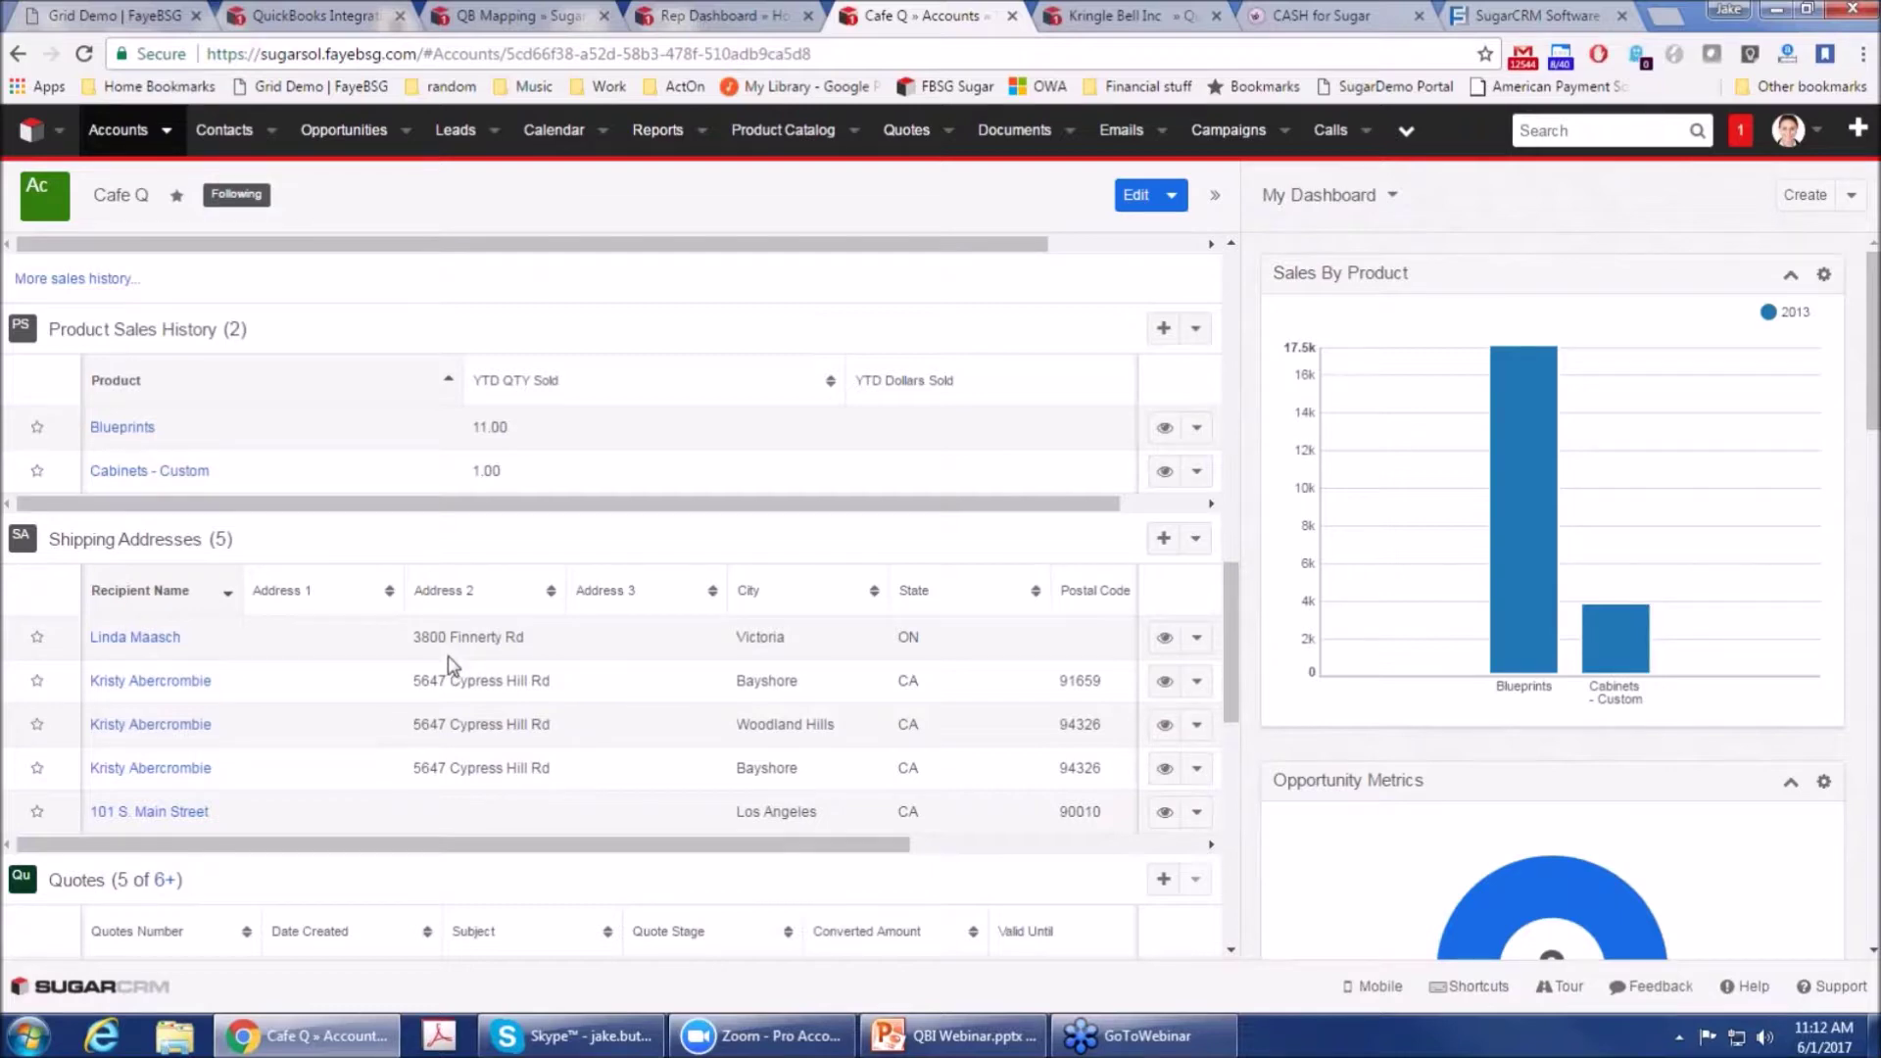
scroll(449, 666, down, 4)
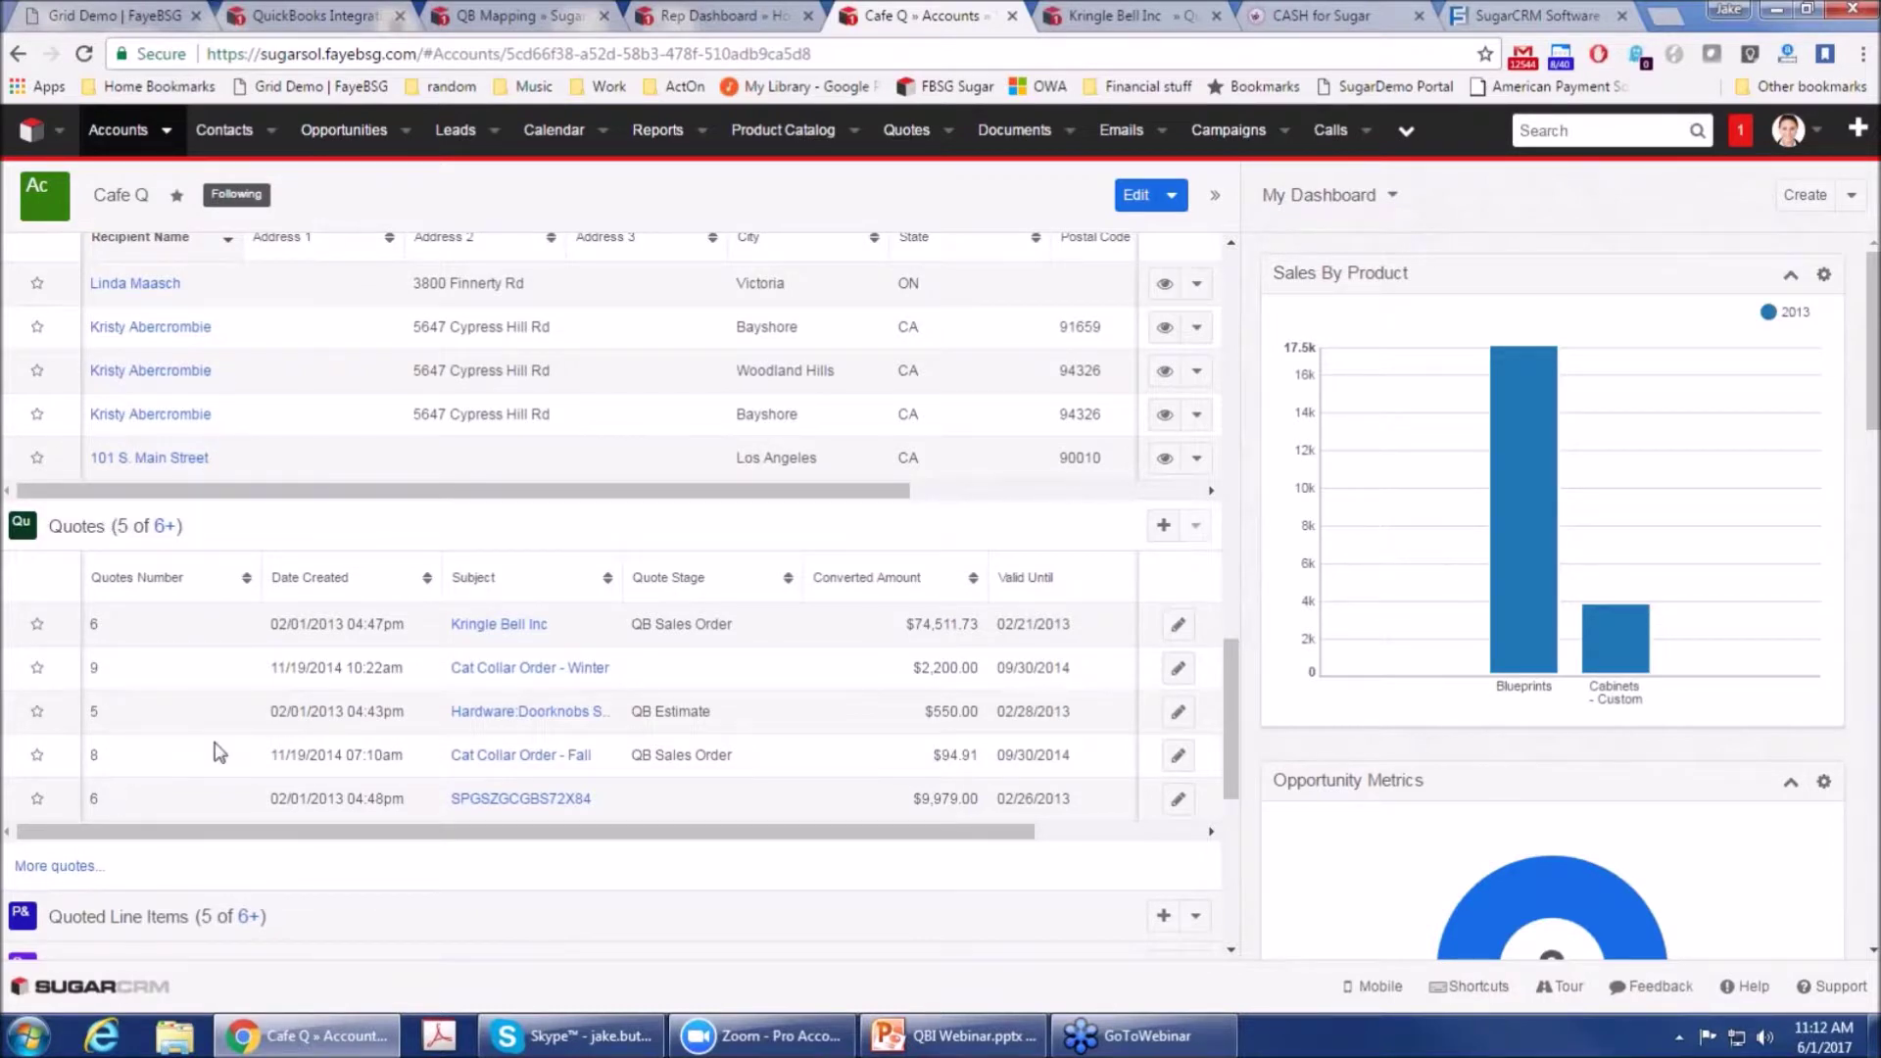
Step: Highlight the quotes' QB Sales Order stages and switch to the Kringle Bell Inc quote
drag(632, 626, 738, 627)
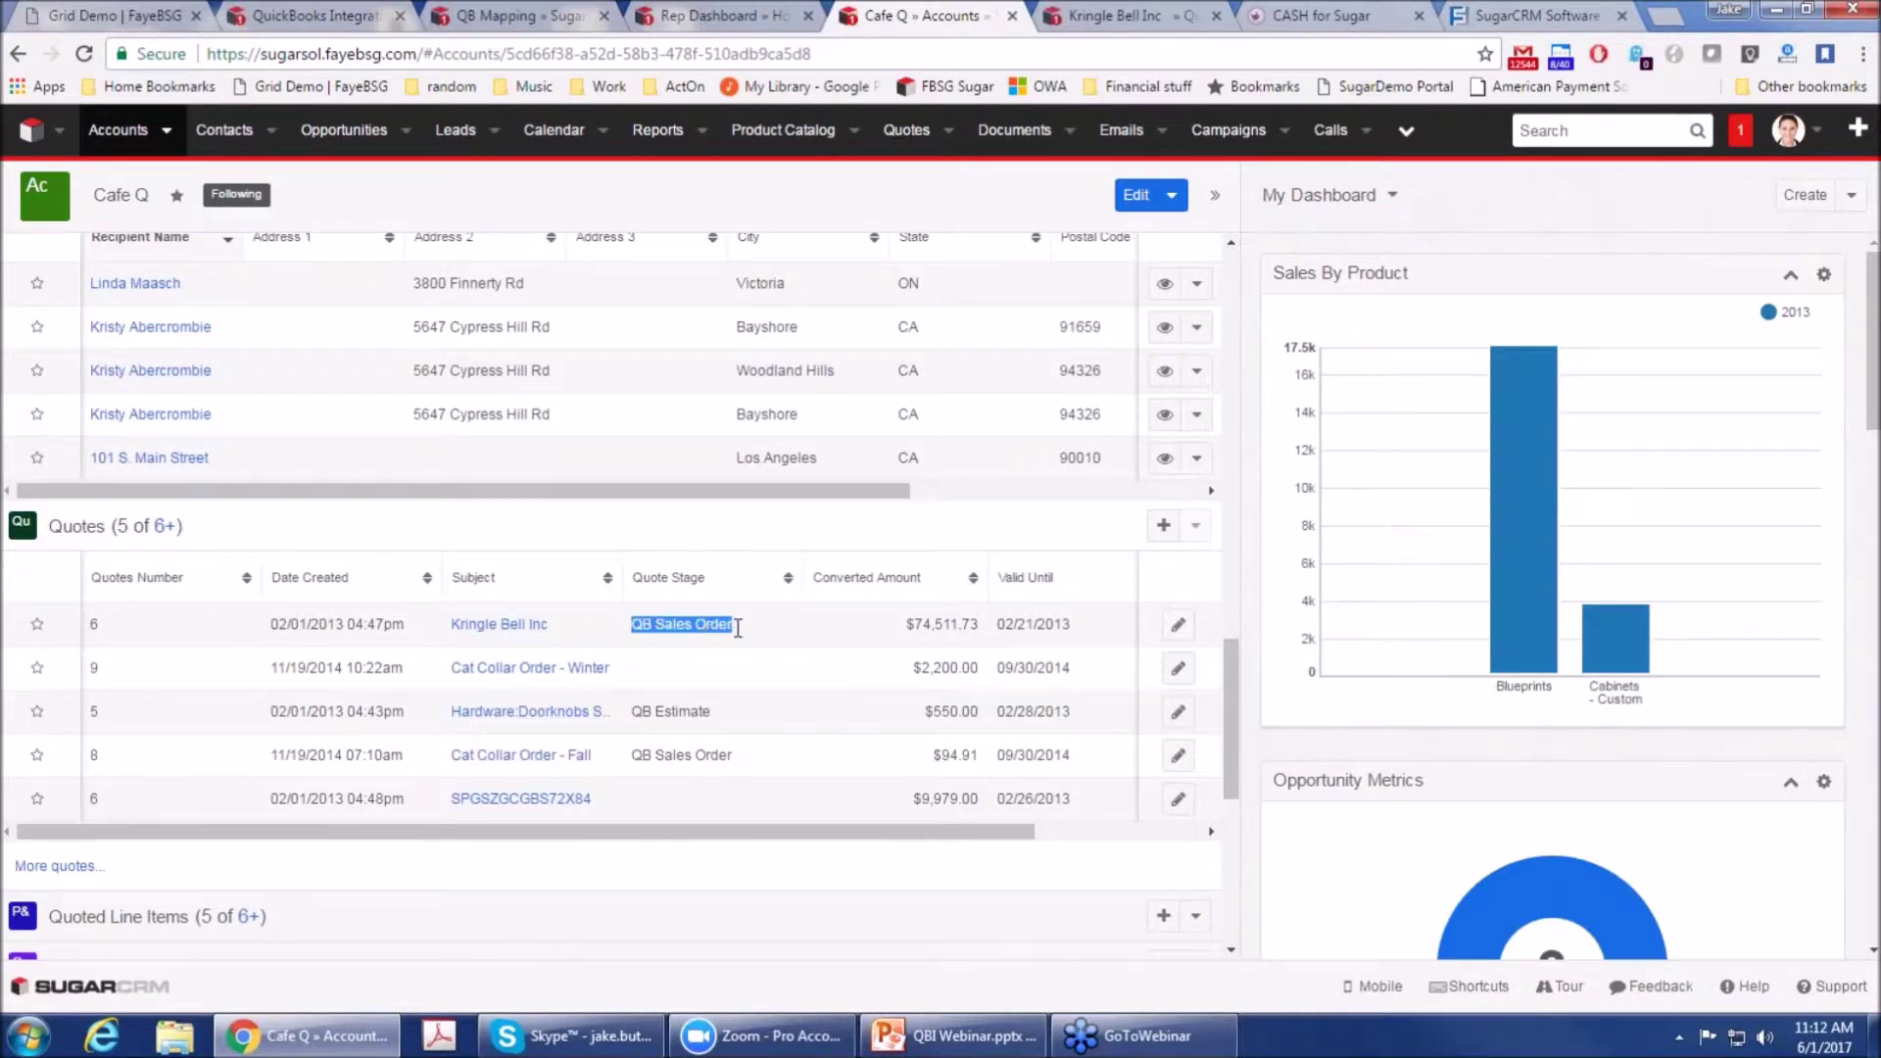
drag(632, 712, 729, 760)
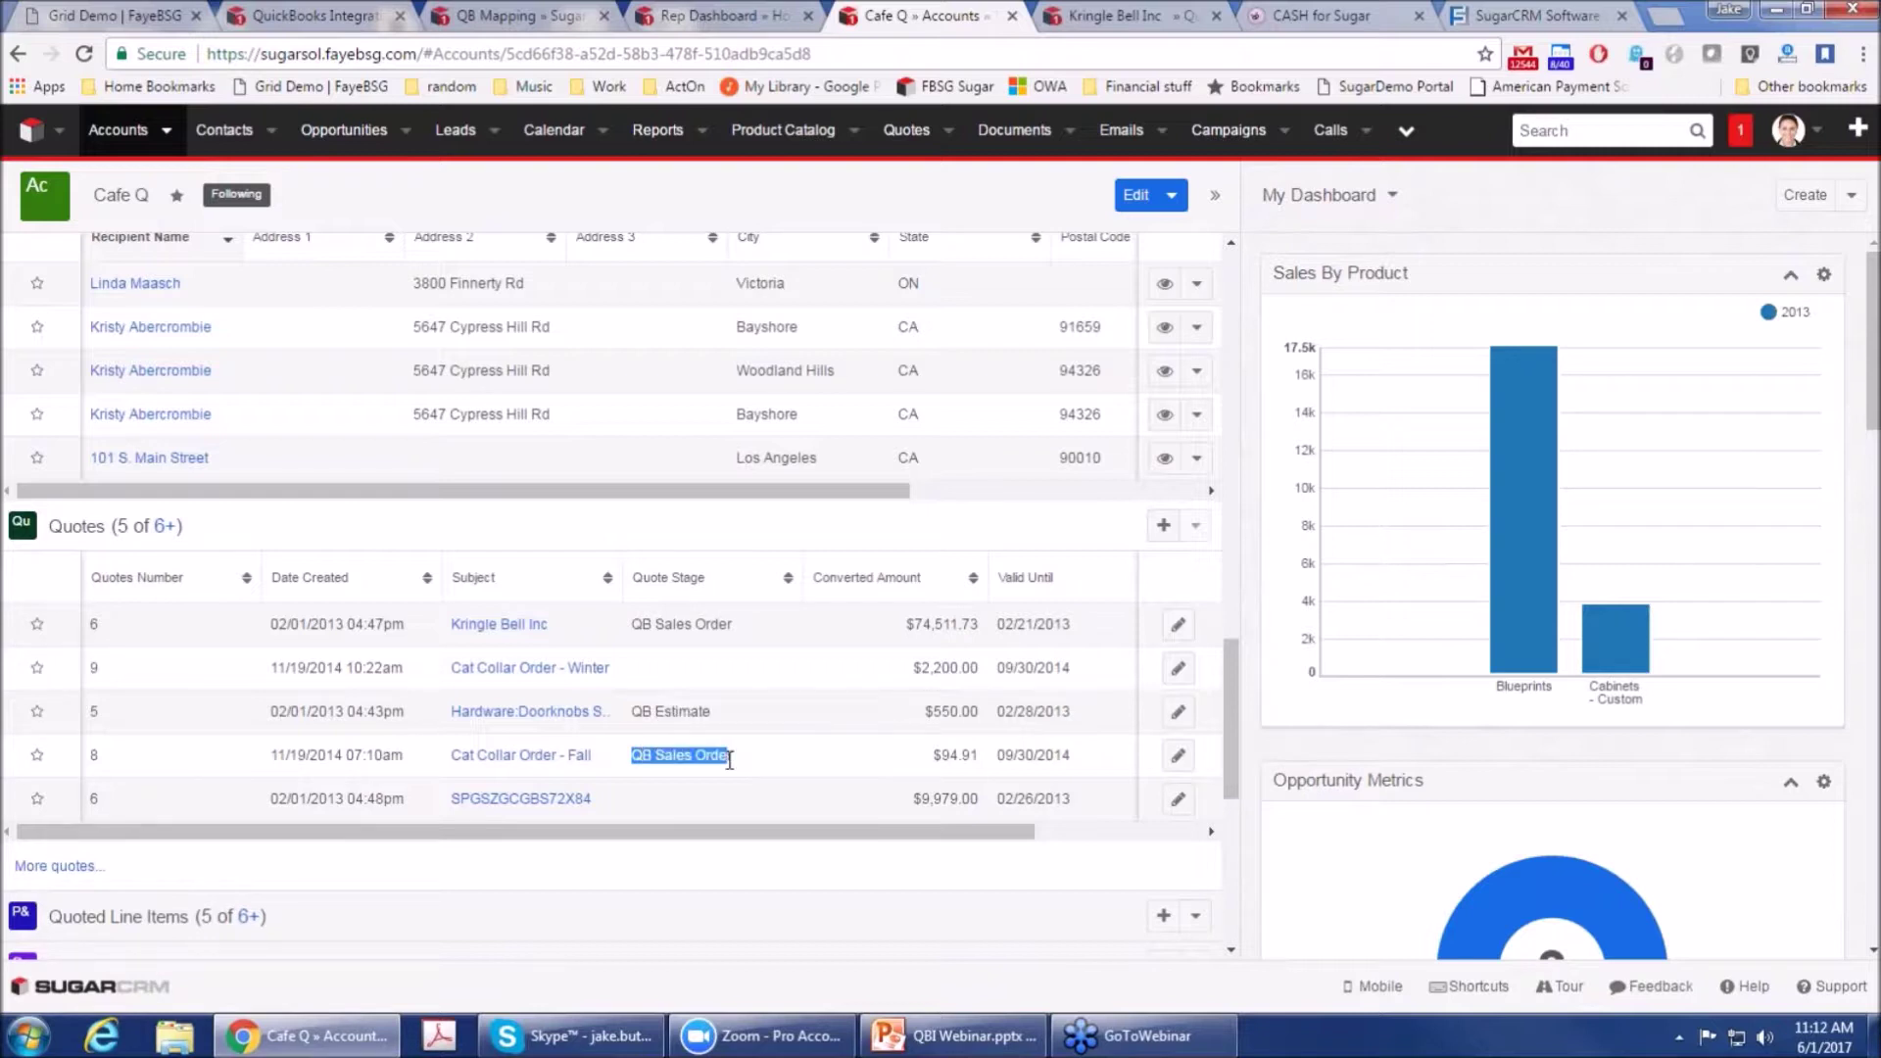
click(1075, 12)
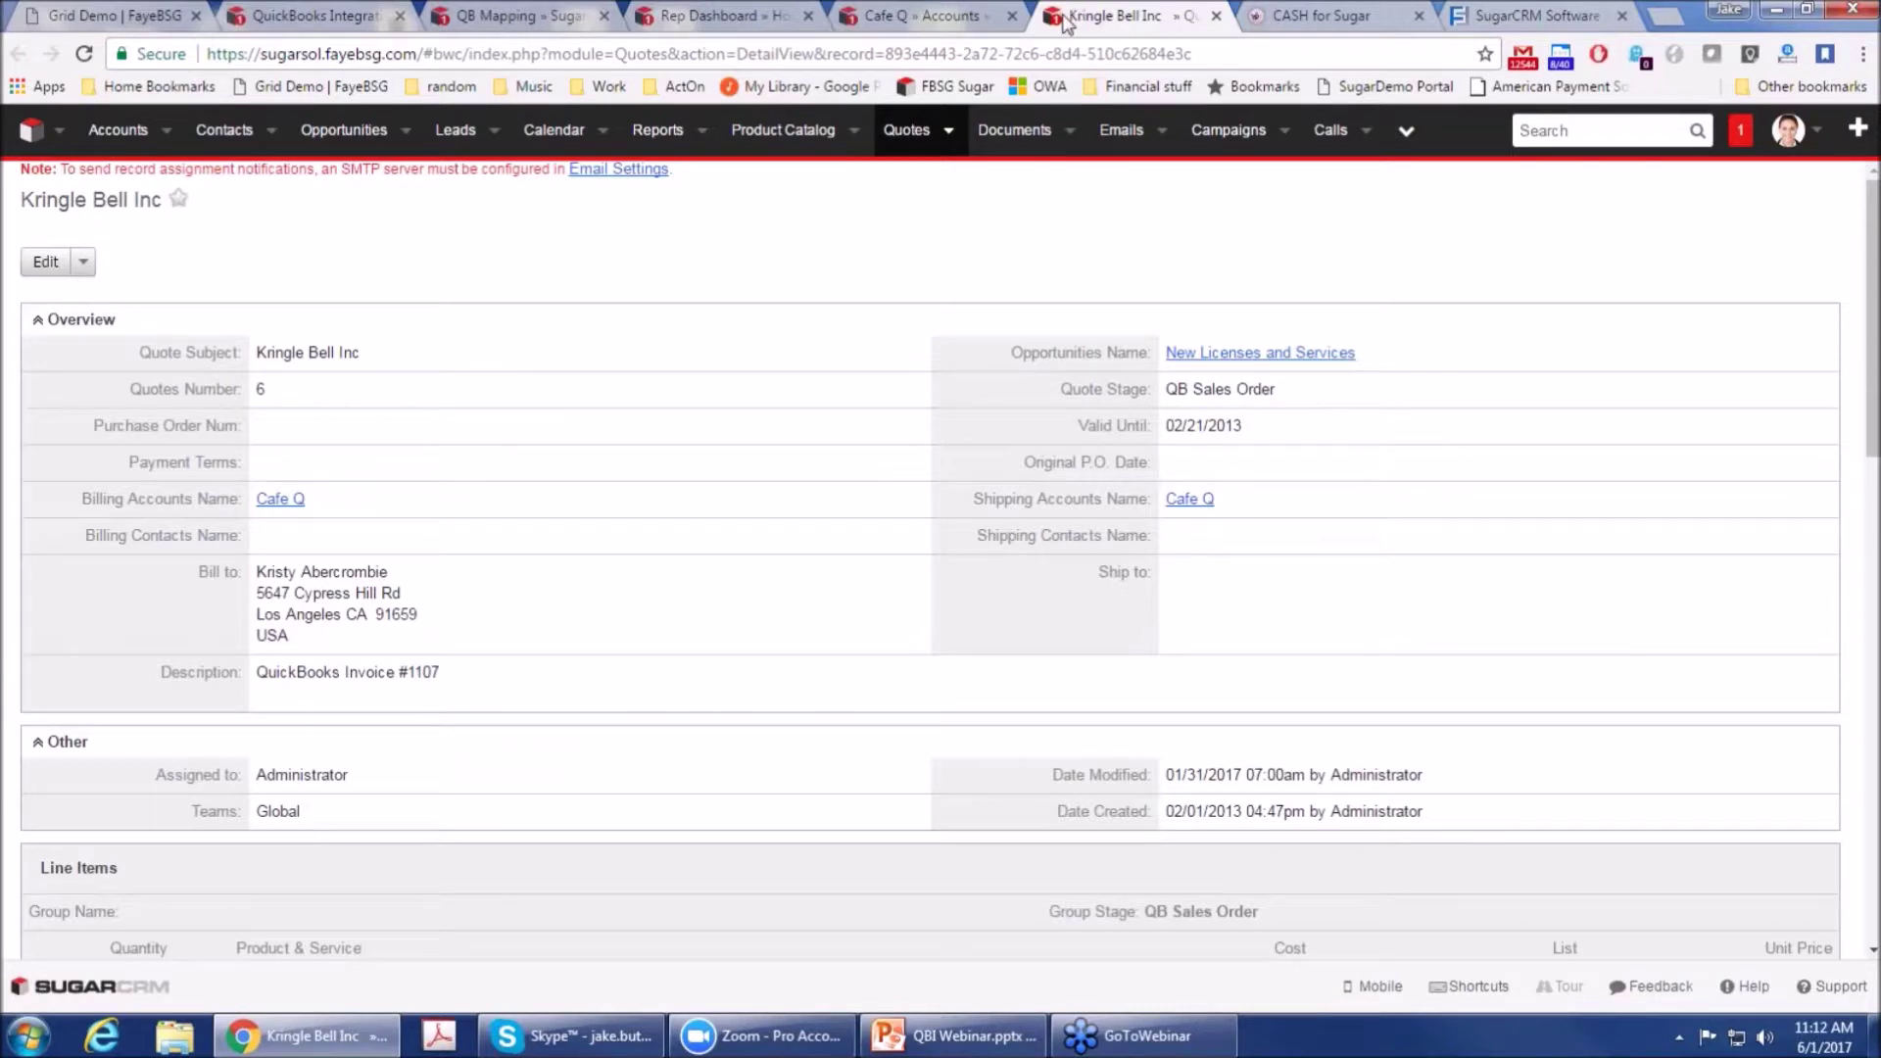
Step: Edit the Kringle Bell Inc quote, add a blank line row and open Product Catalog Search
click(45, 263)
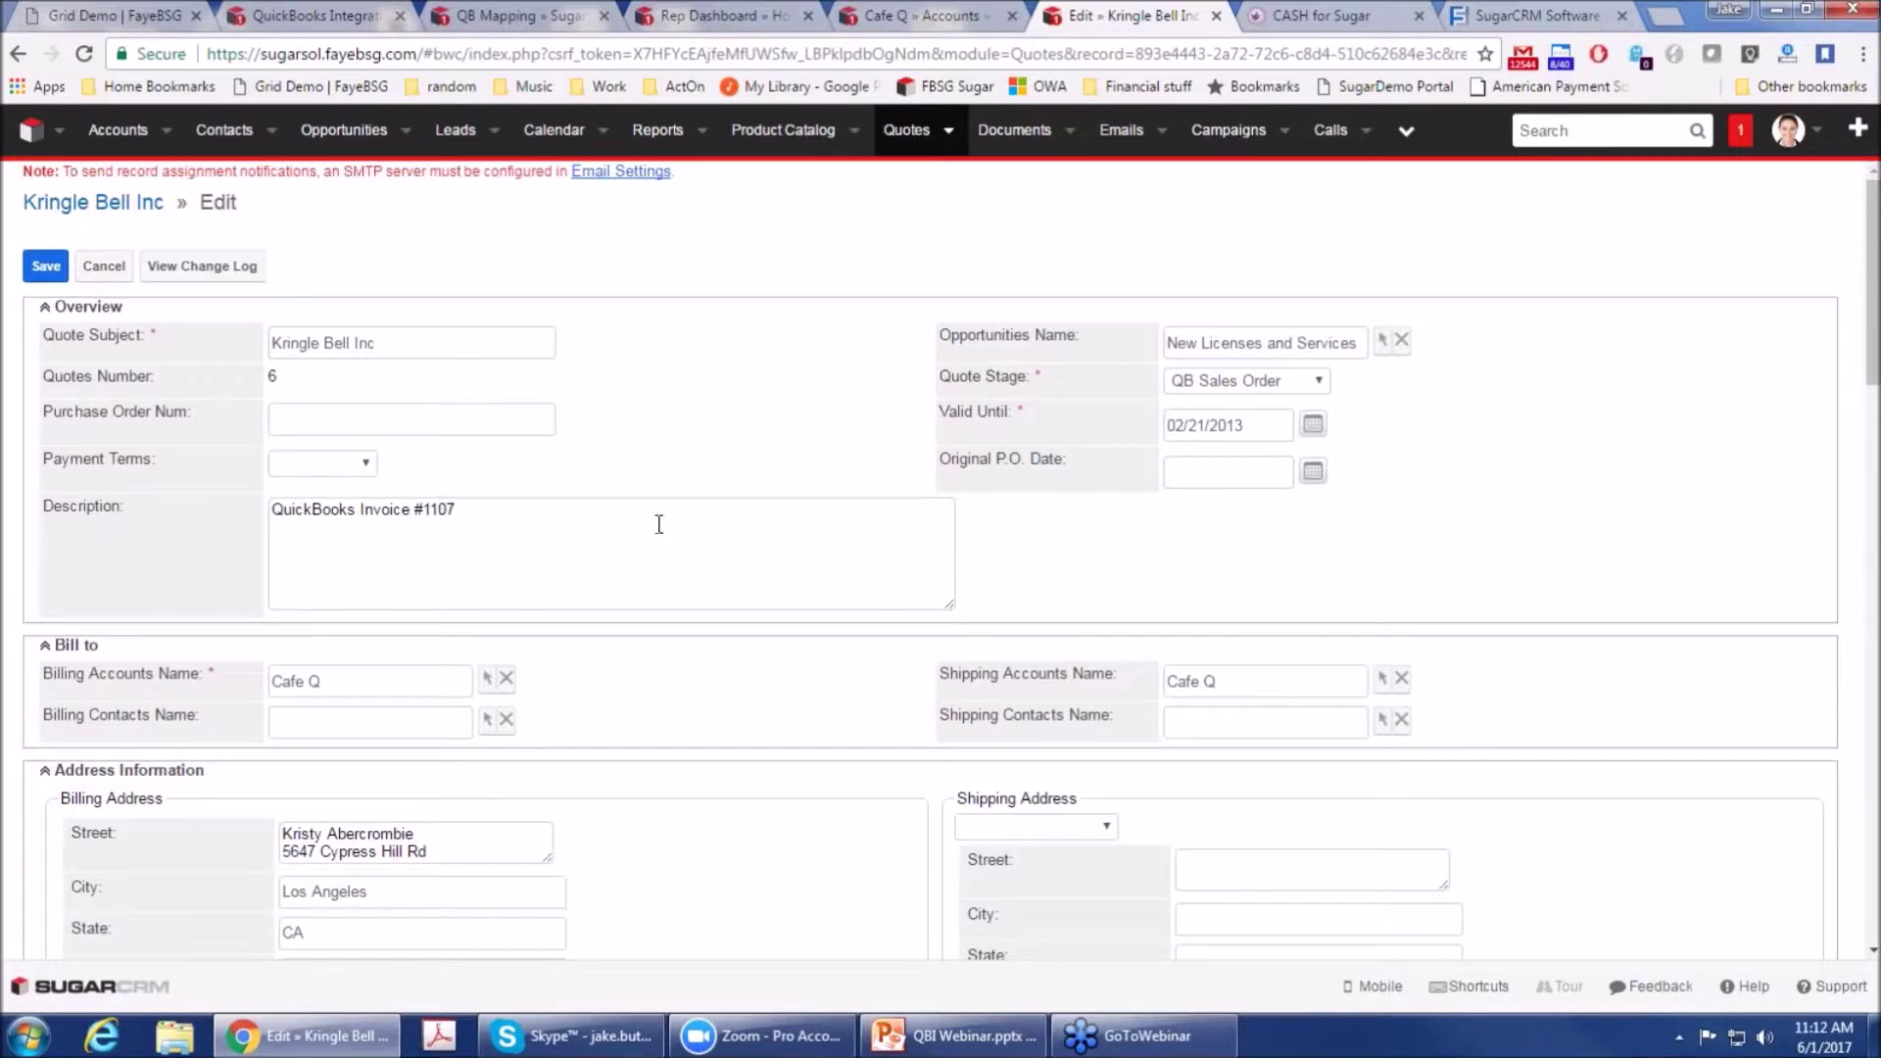
scroll(660, 525, down, 9)
scroll(650, 558, down, 4)
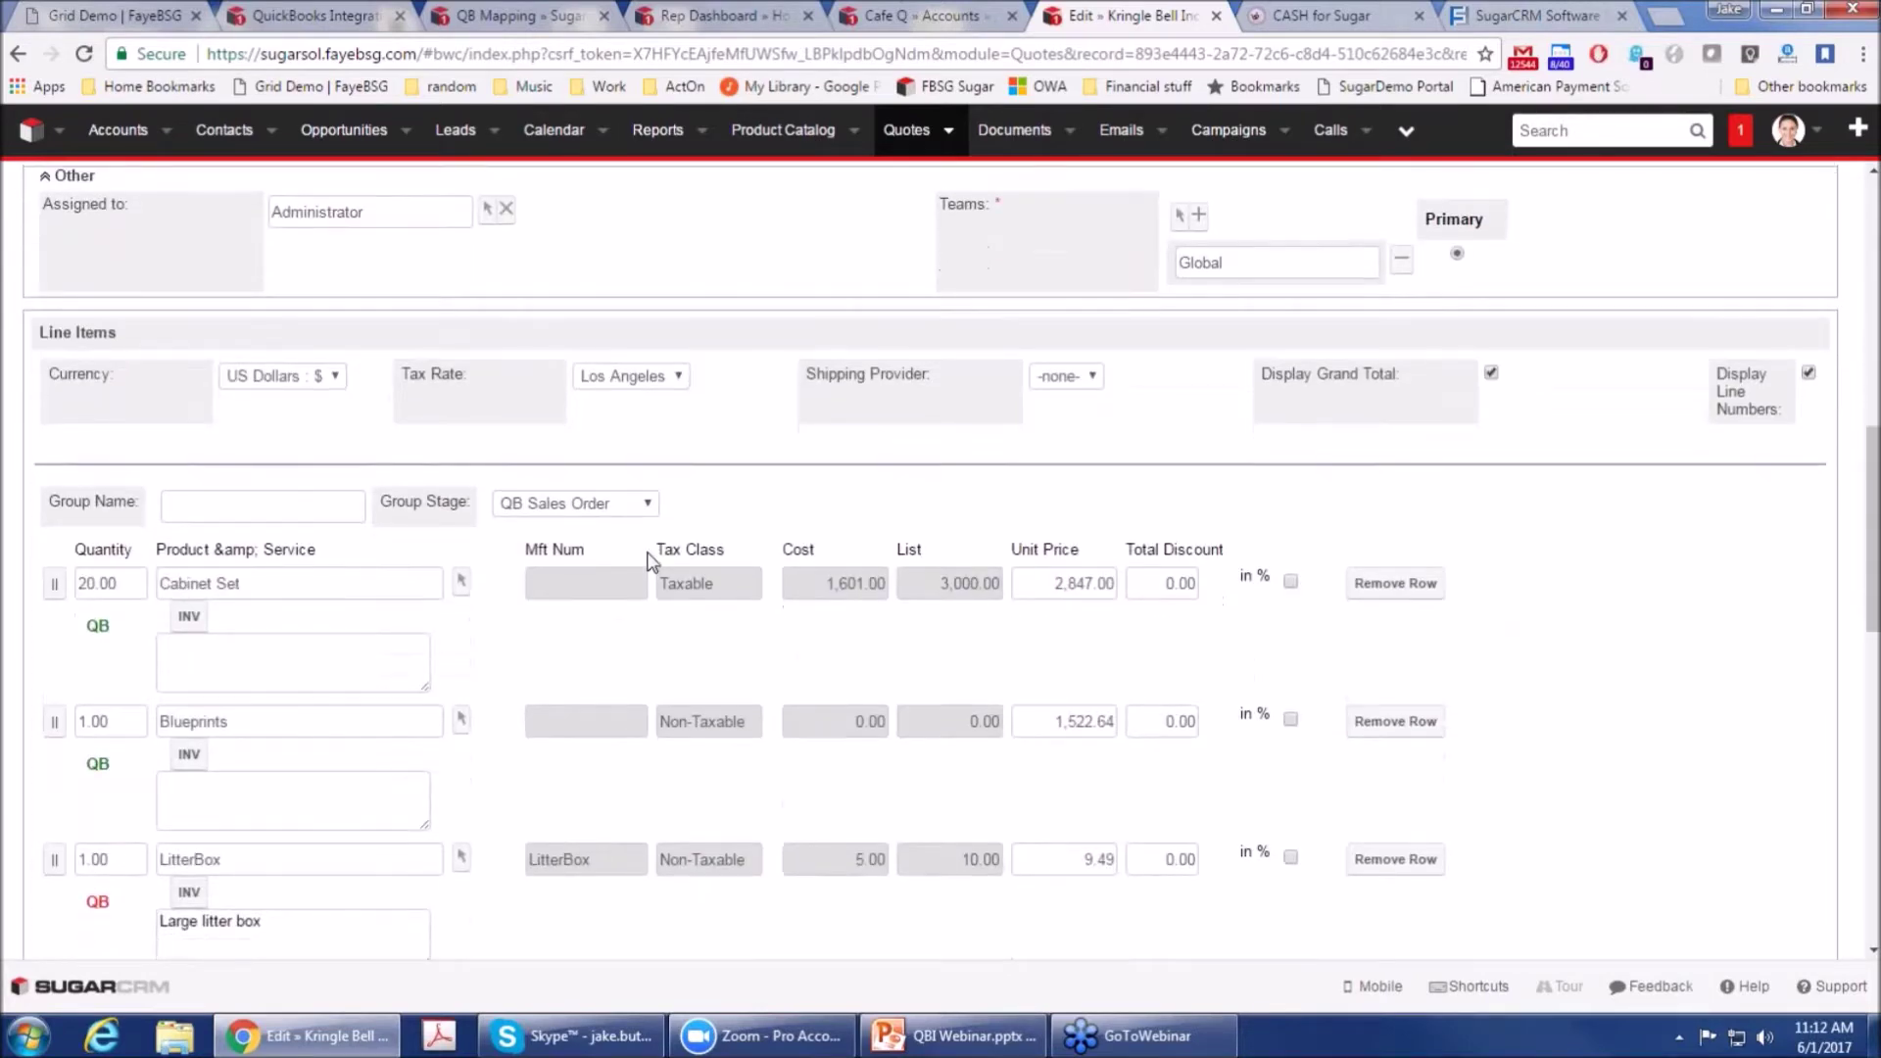
scroll(428, 732, down, 4)
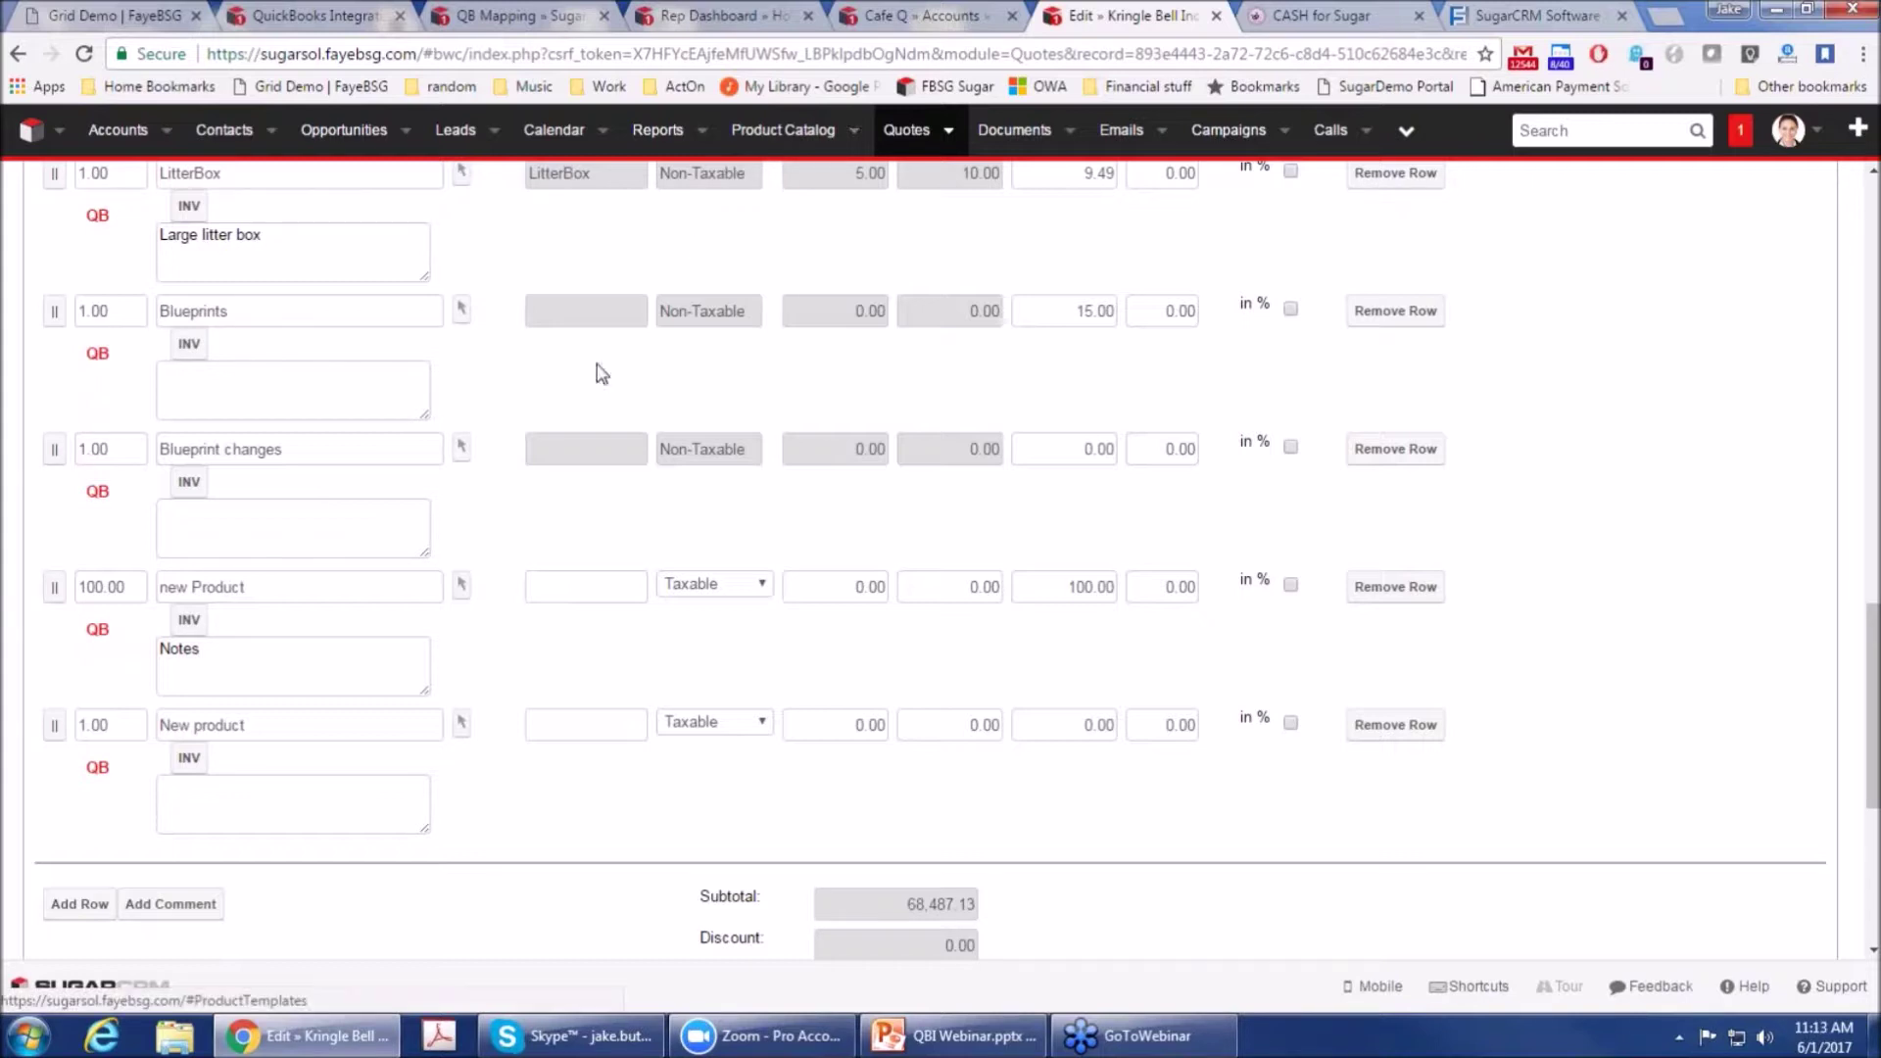
click(79, 903)
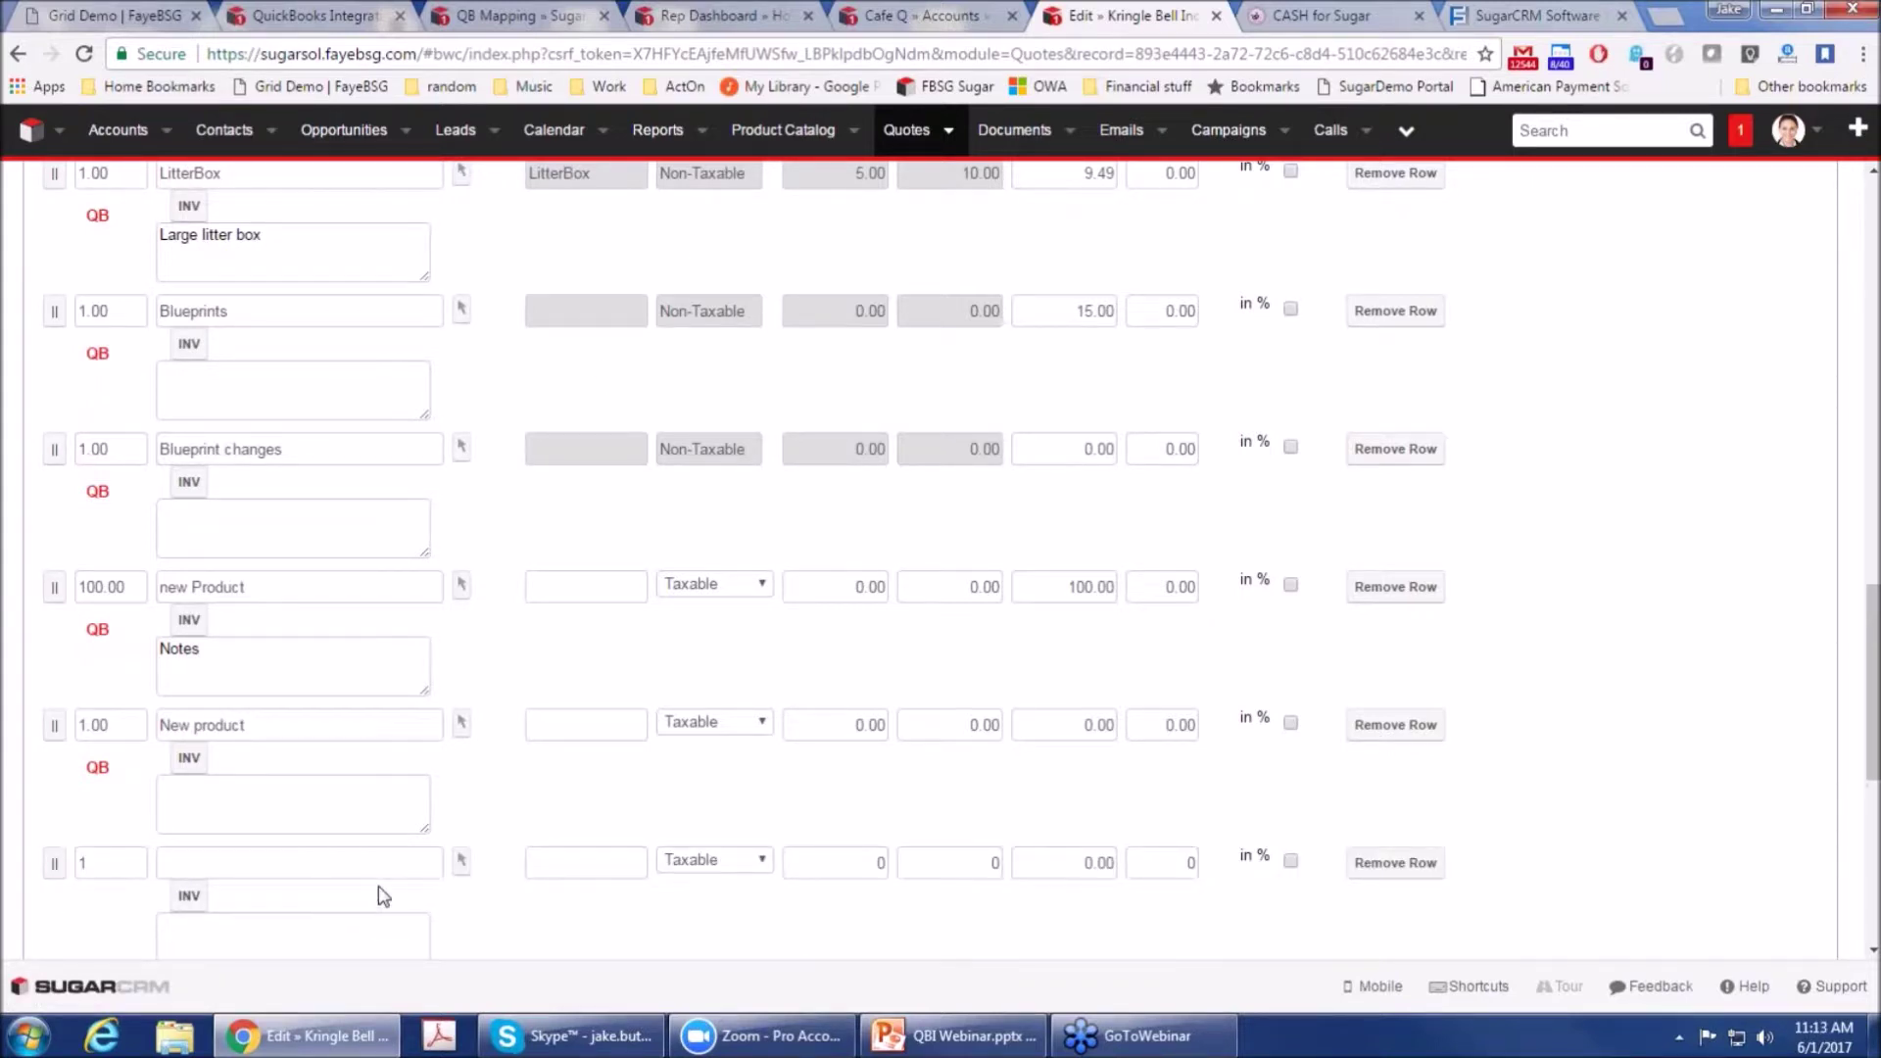
click(461, 863)
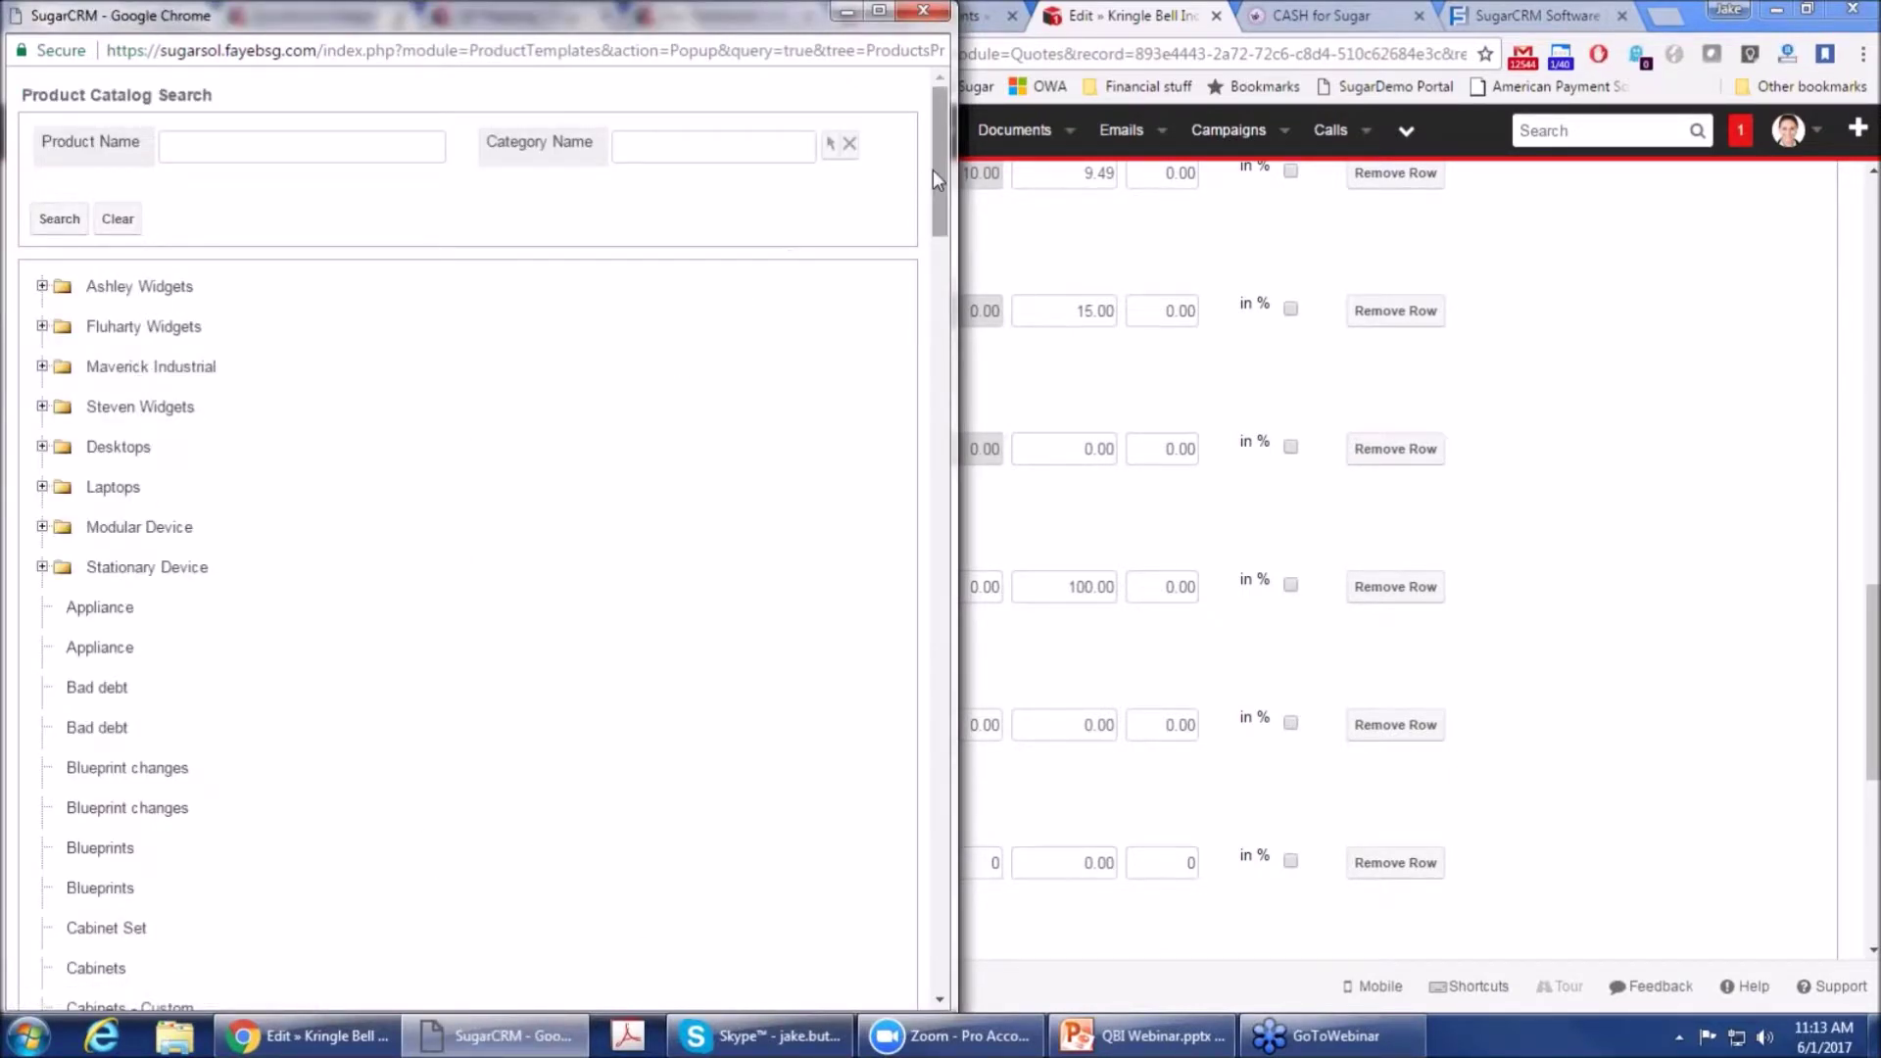
drag(938, 169, 994, 989)
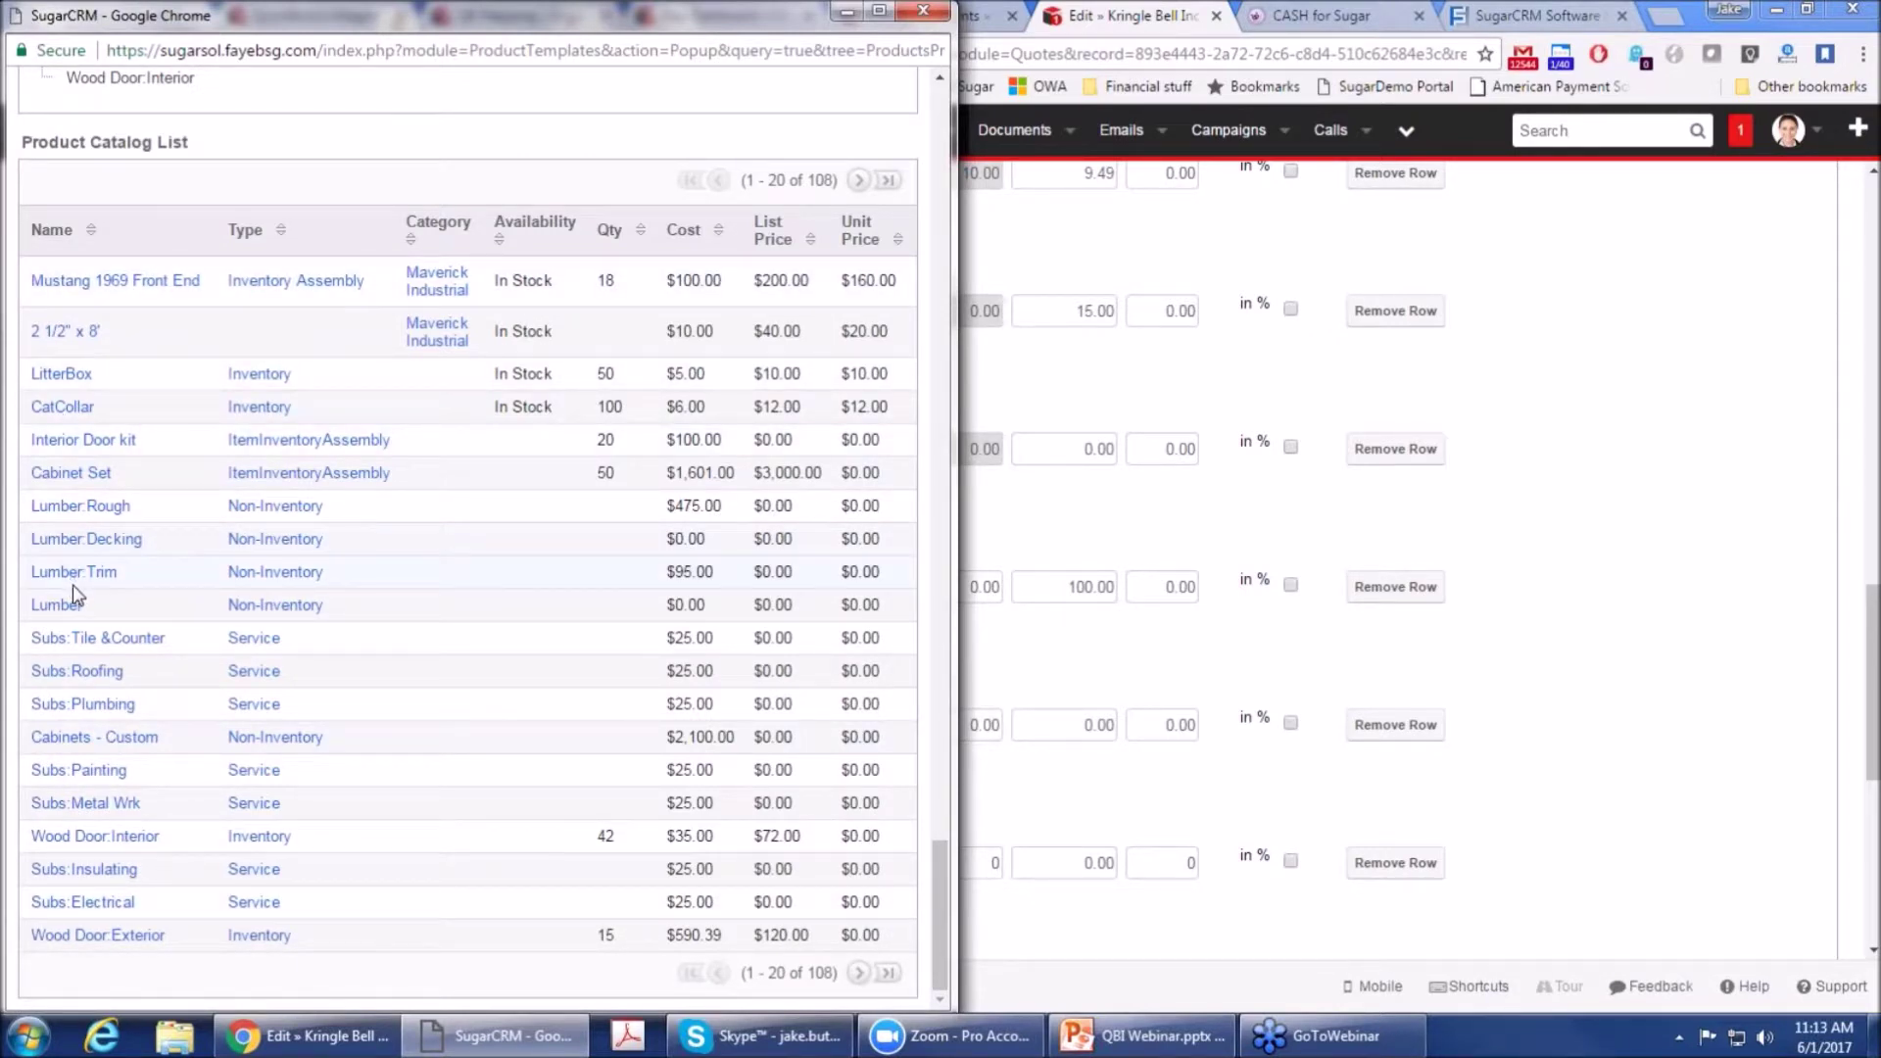
click(923, 11)
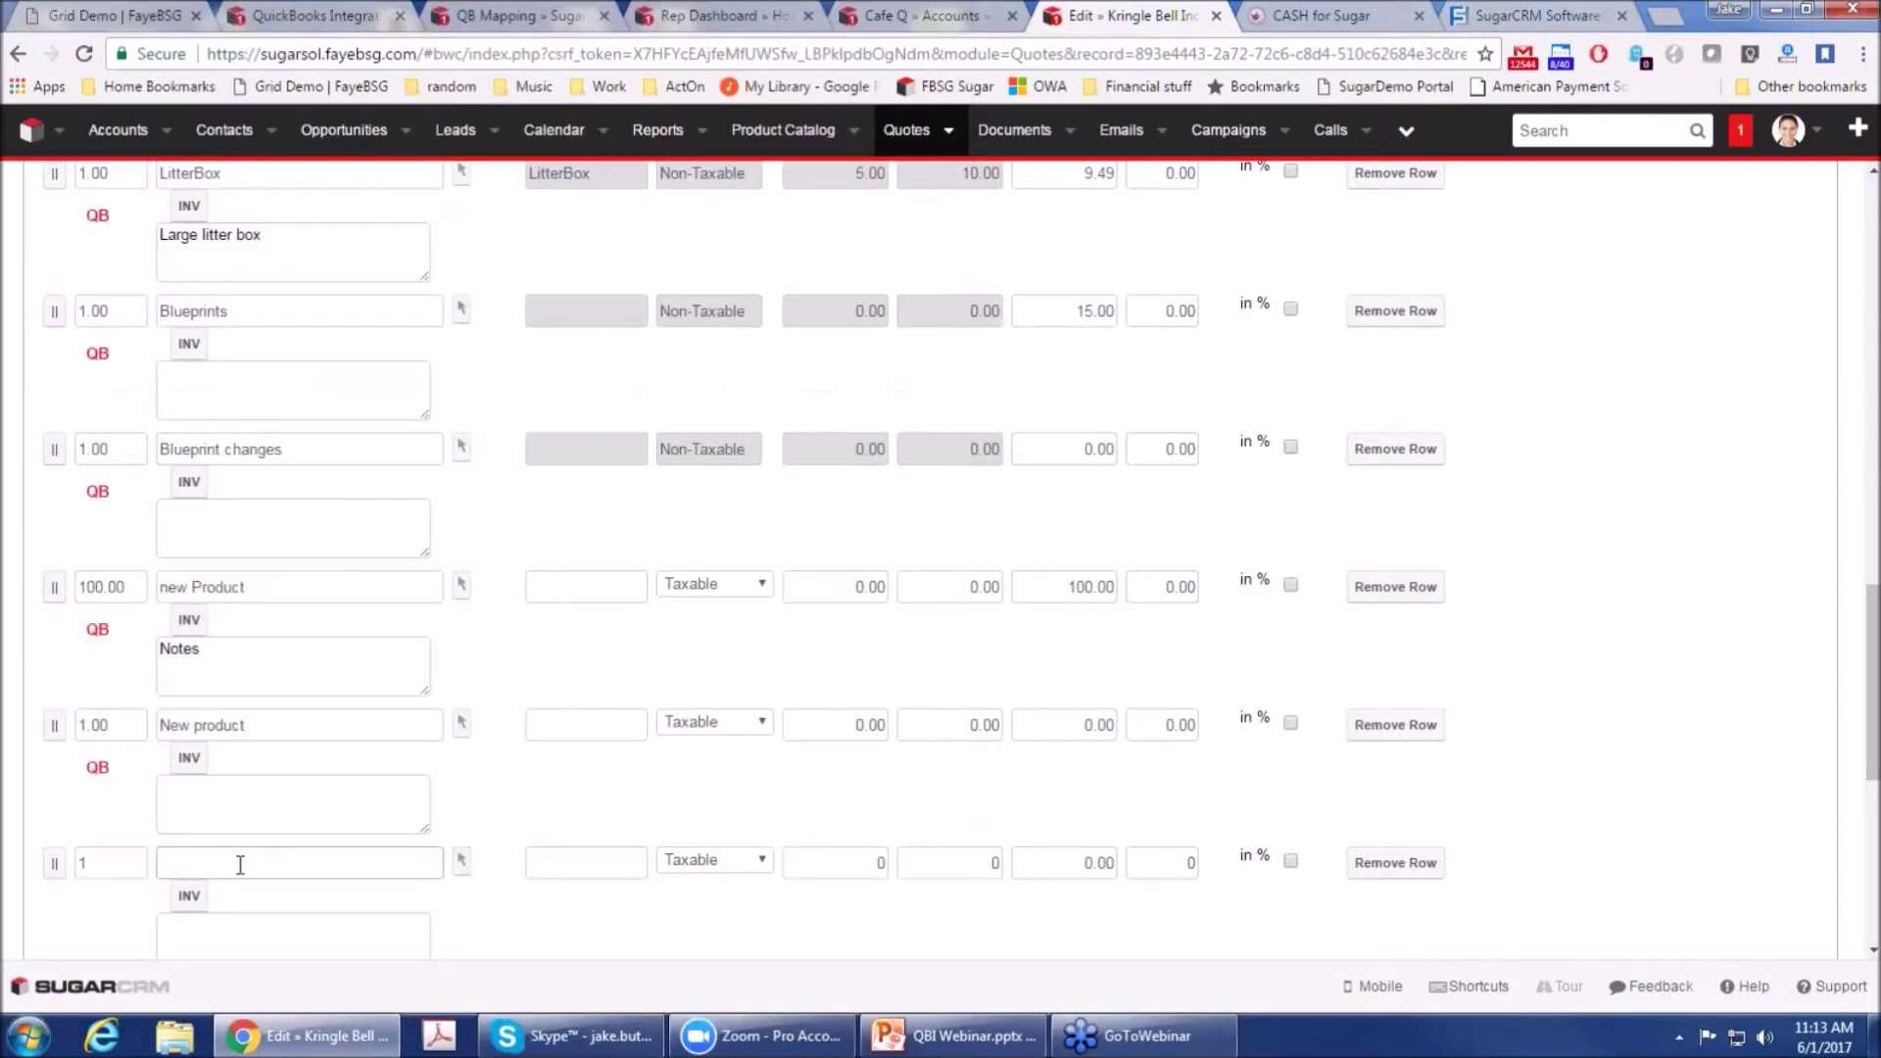
text(cabin)
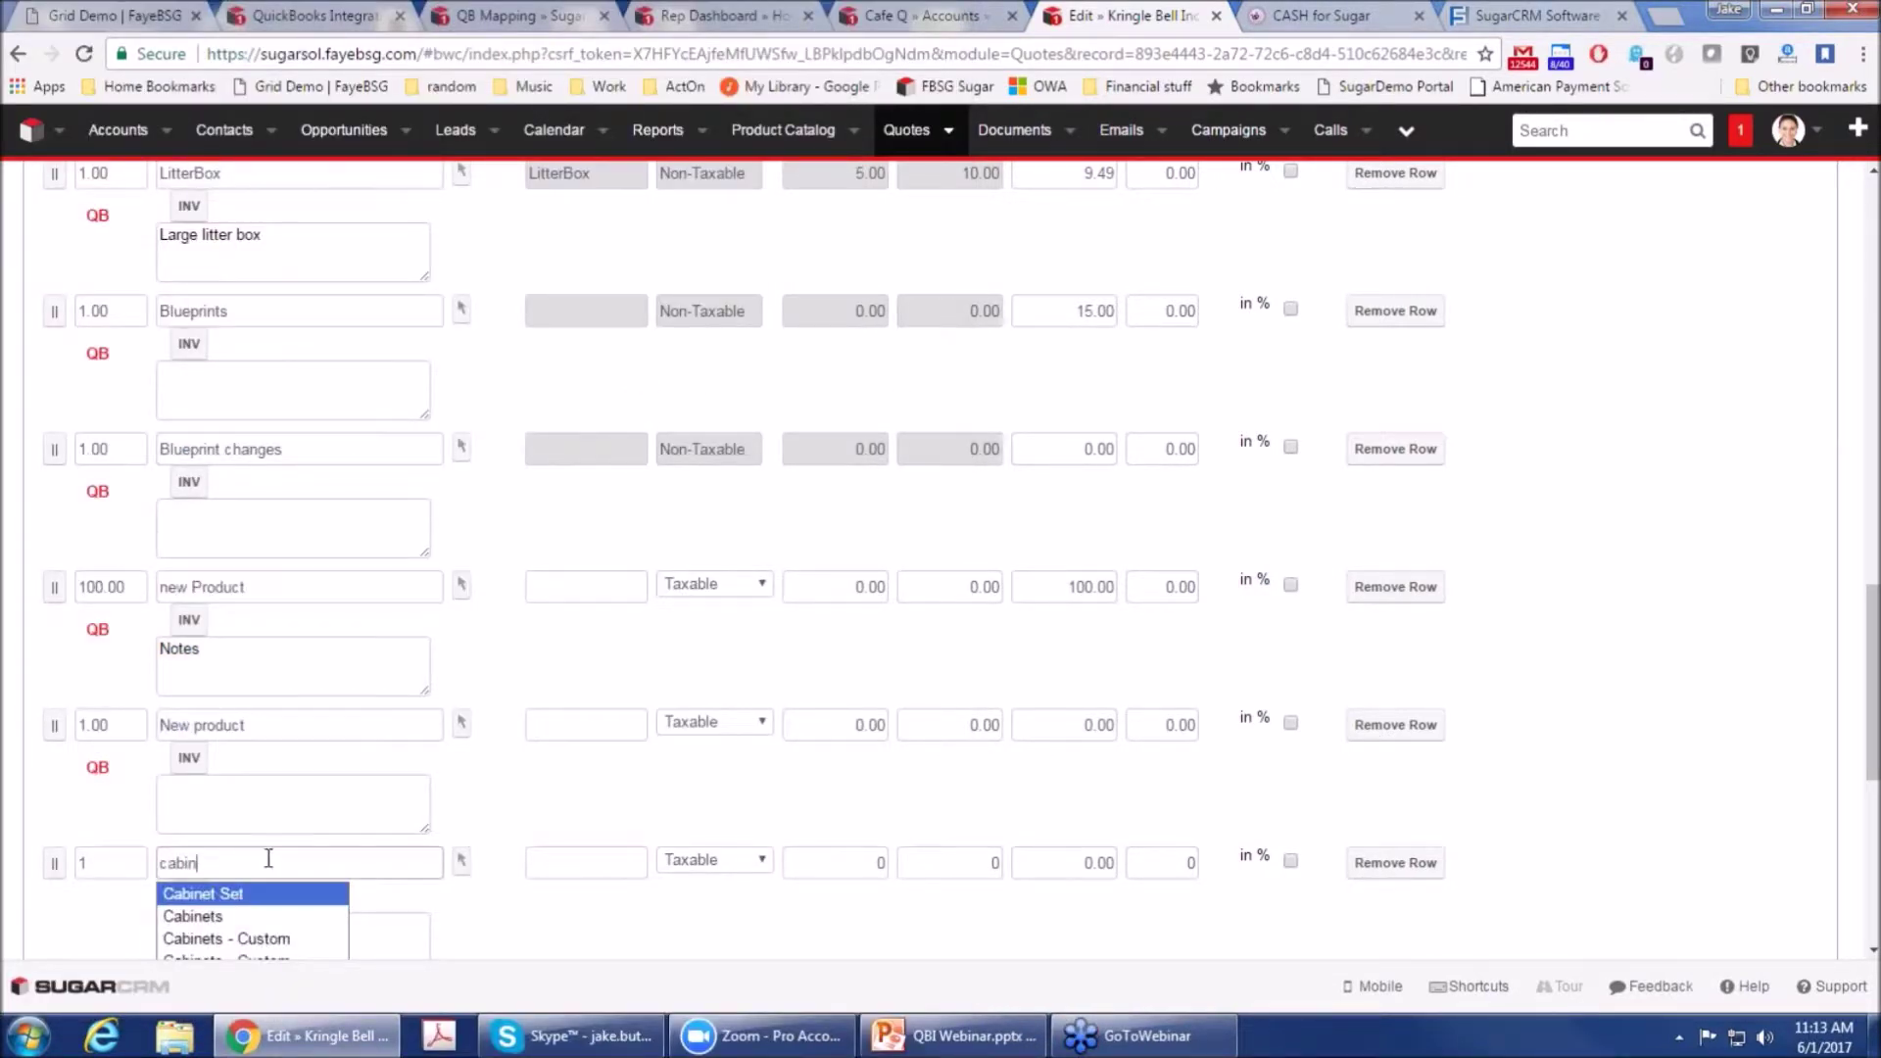
Step: Pick Cabinets:Light Pine as the new line's product from the suggestions
scroll(294, 864, down, 1)
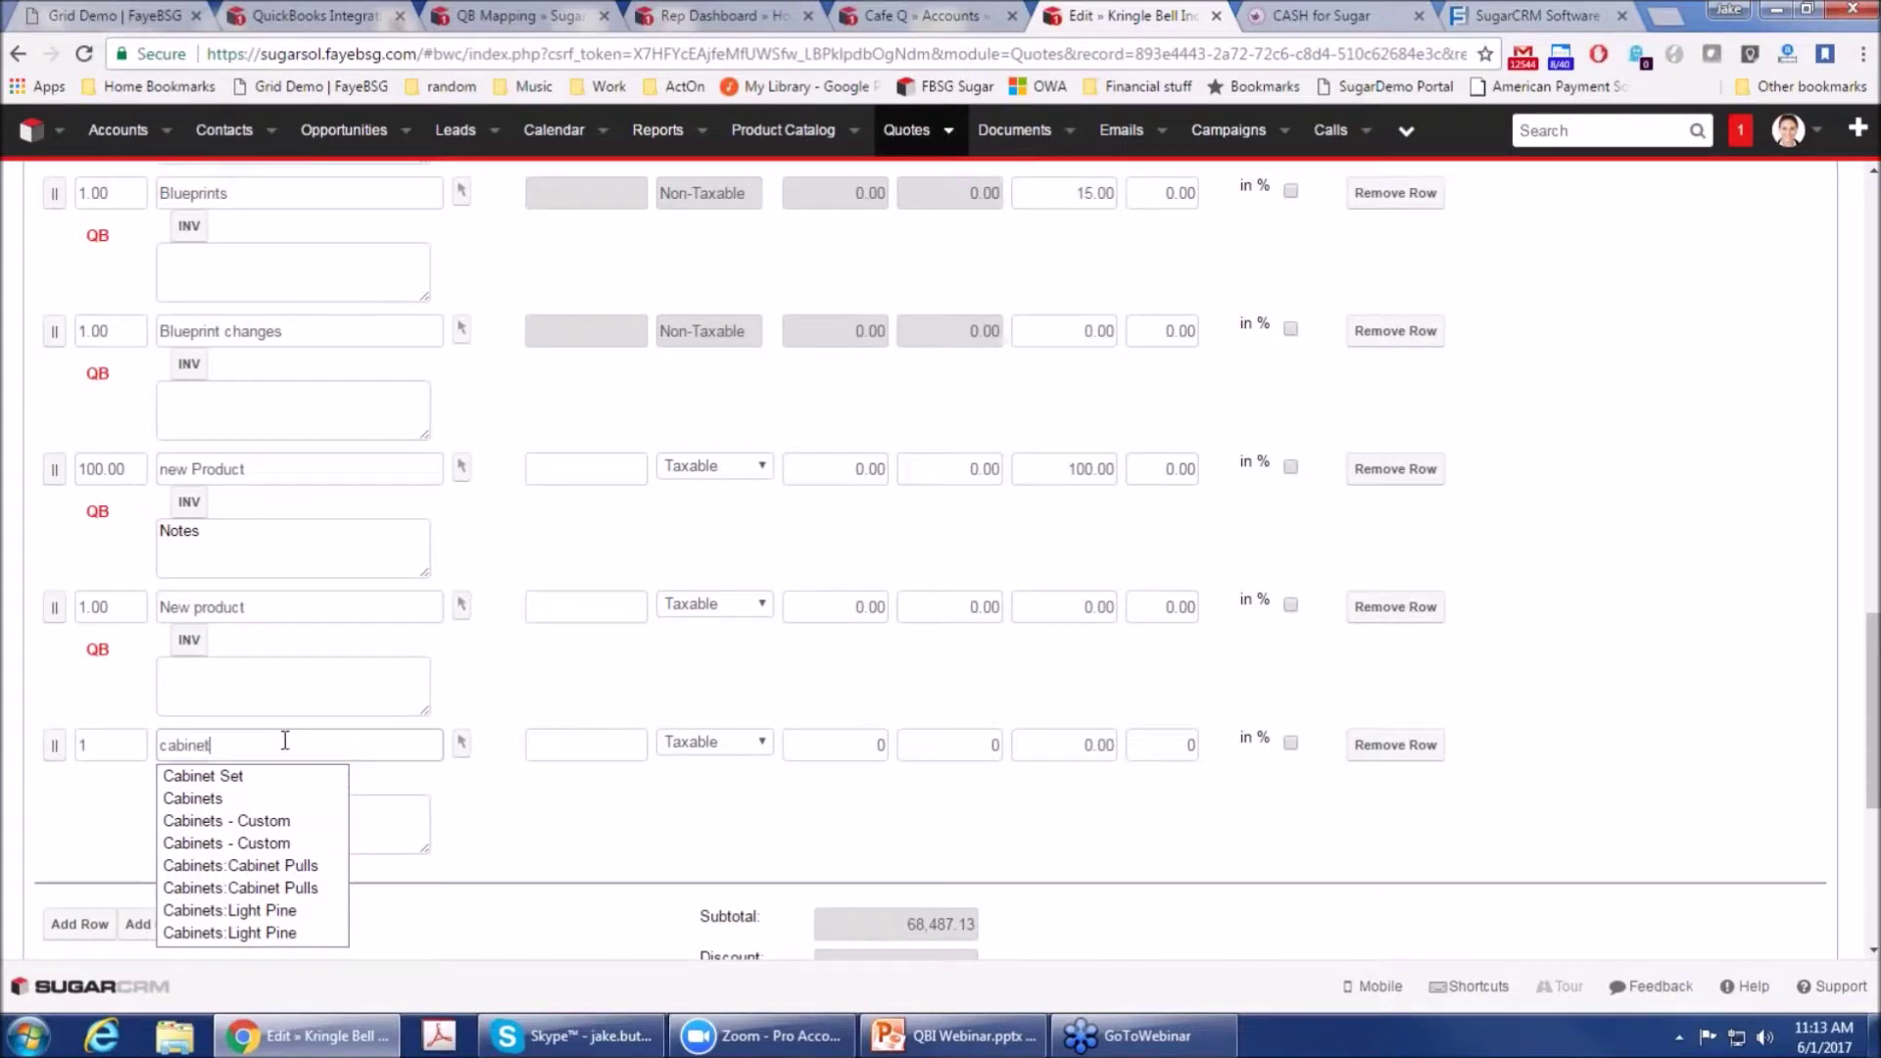
key(Down)
text(s -)
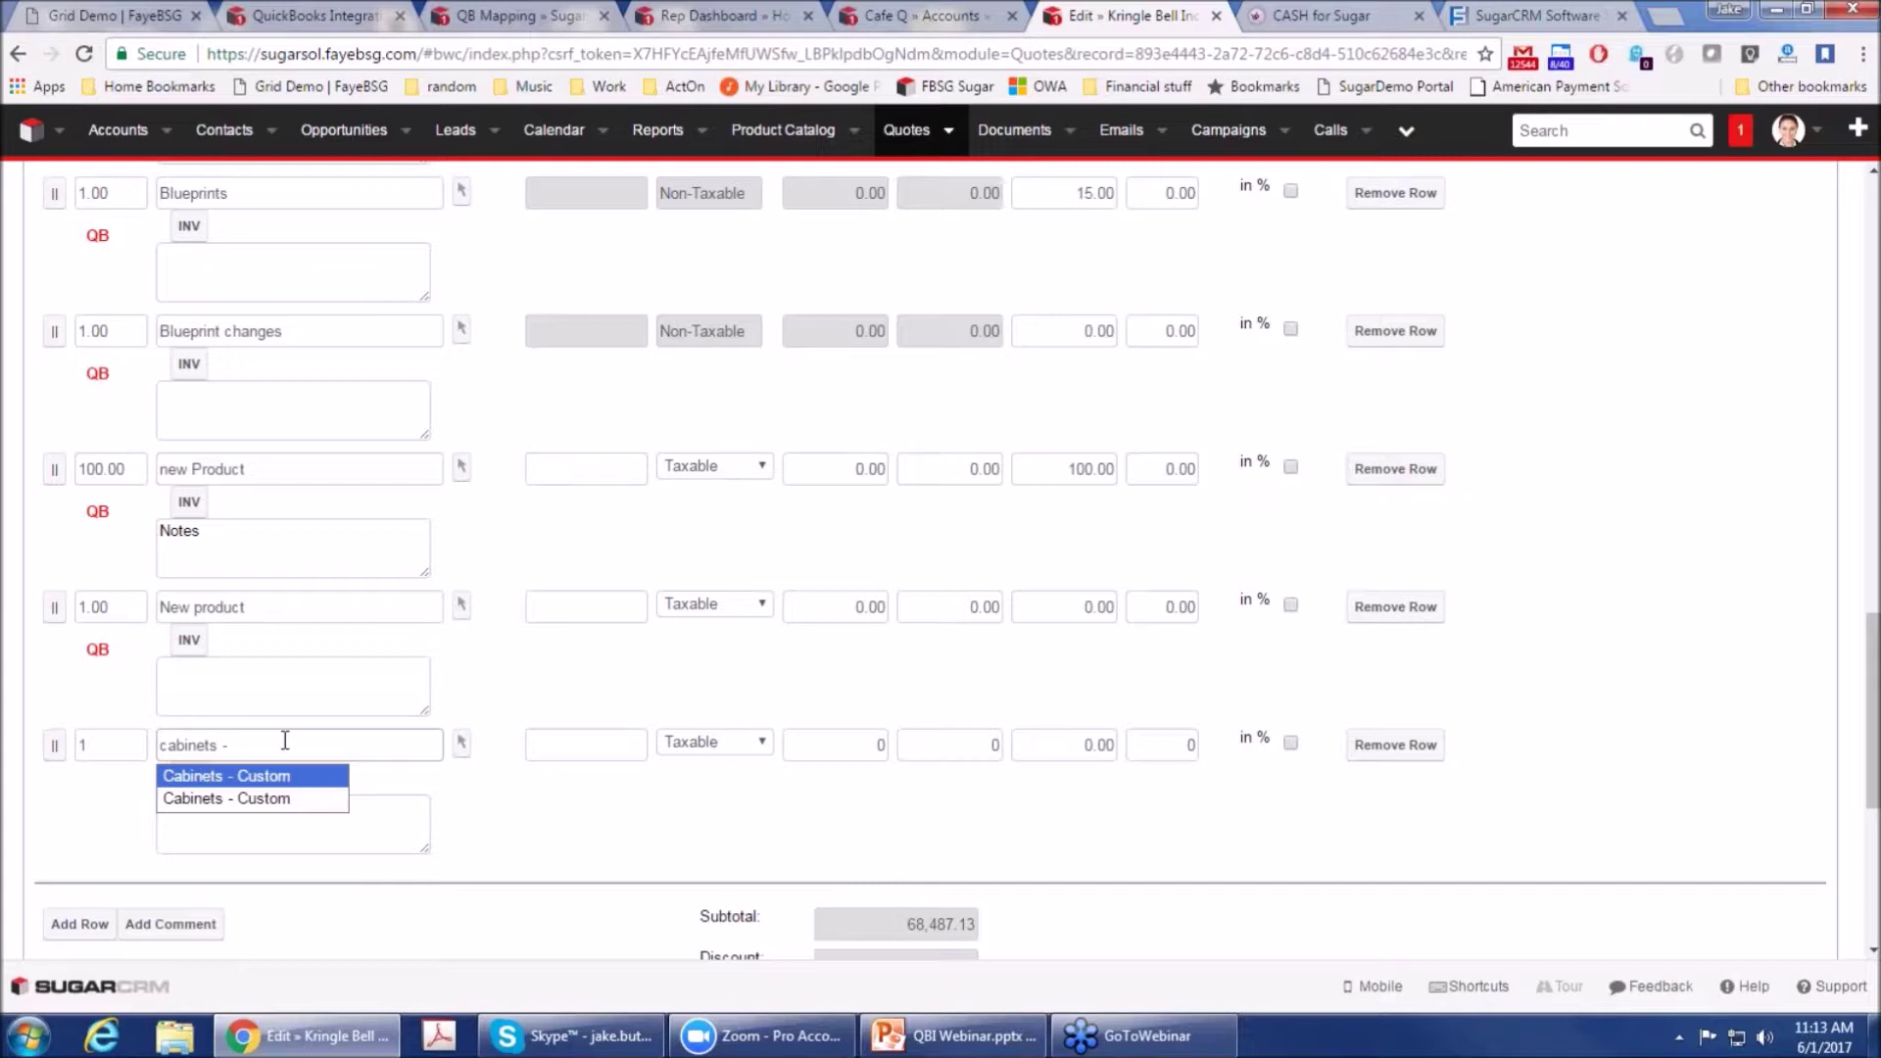
key(BackSpace)
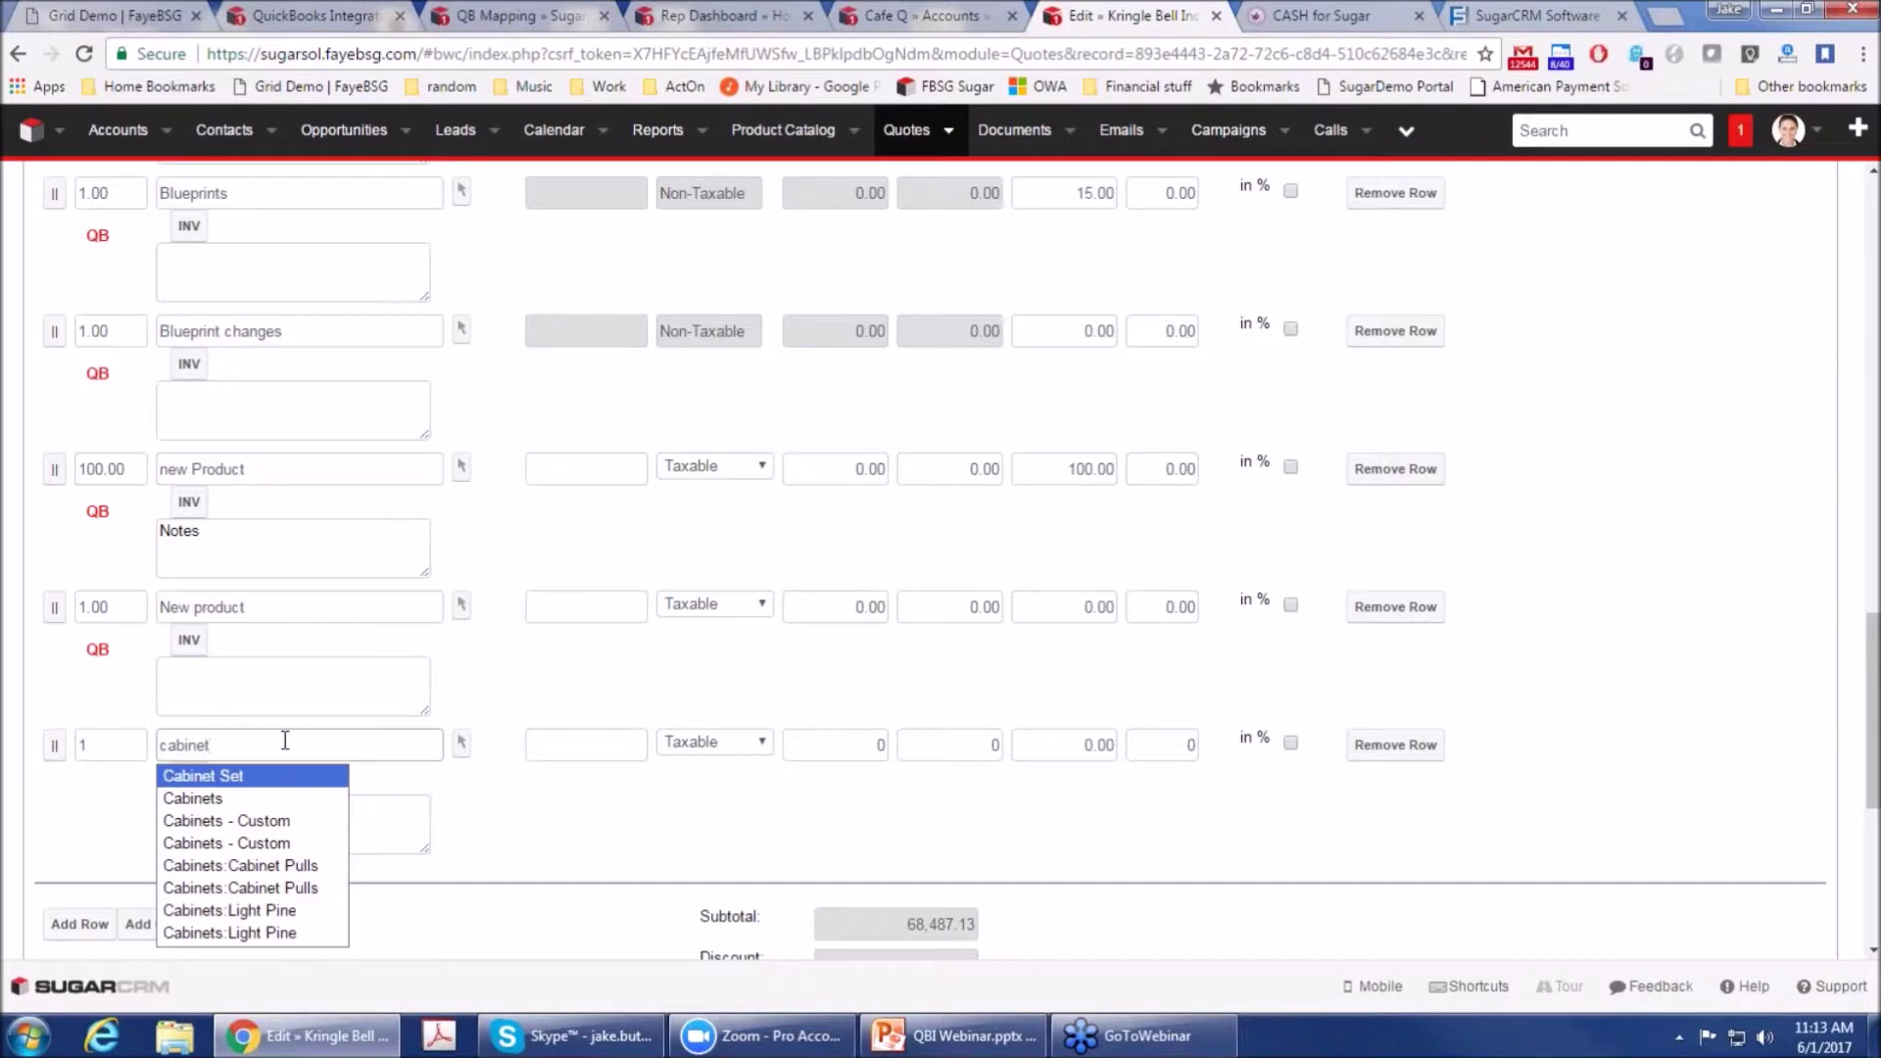
key(Down)
key(Down)
key(Down)
key(Down)
key(Down)
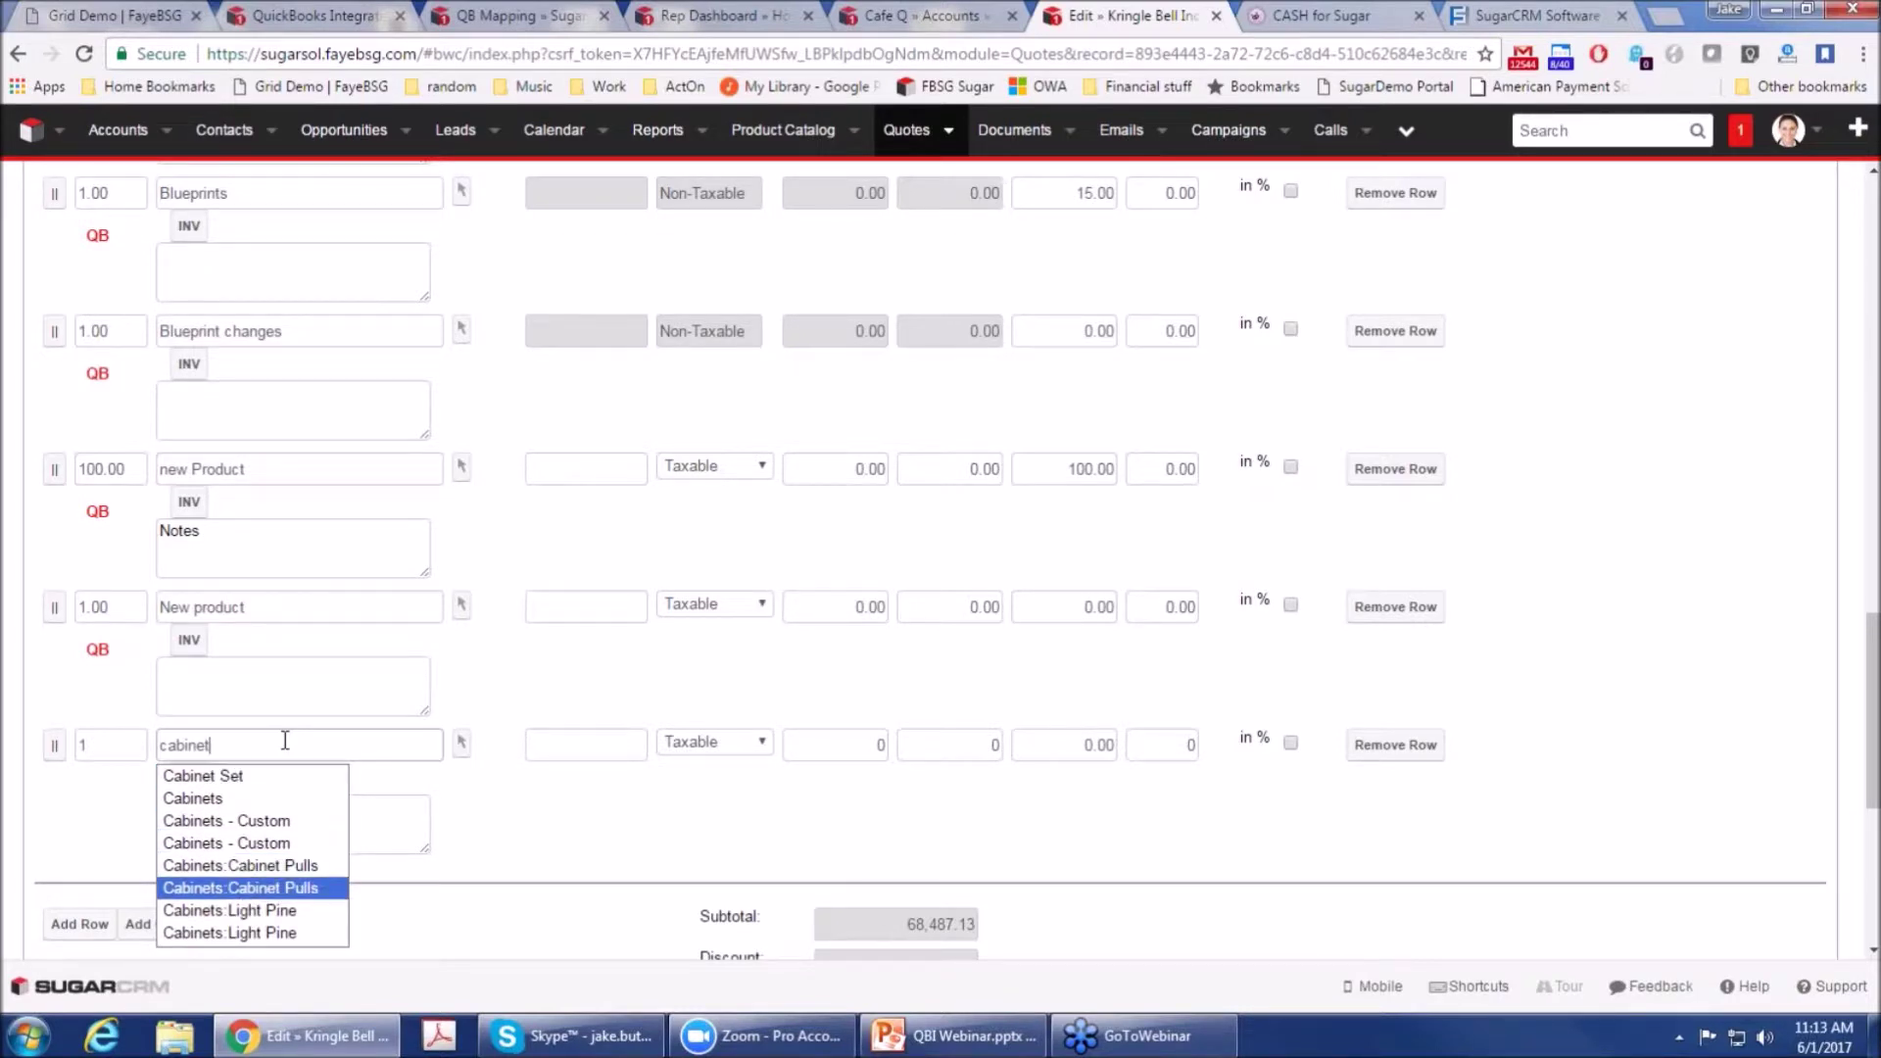
key(Down)
key(Return)
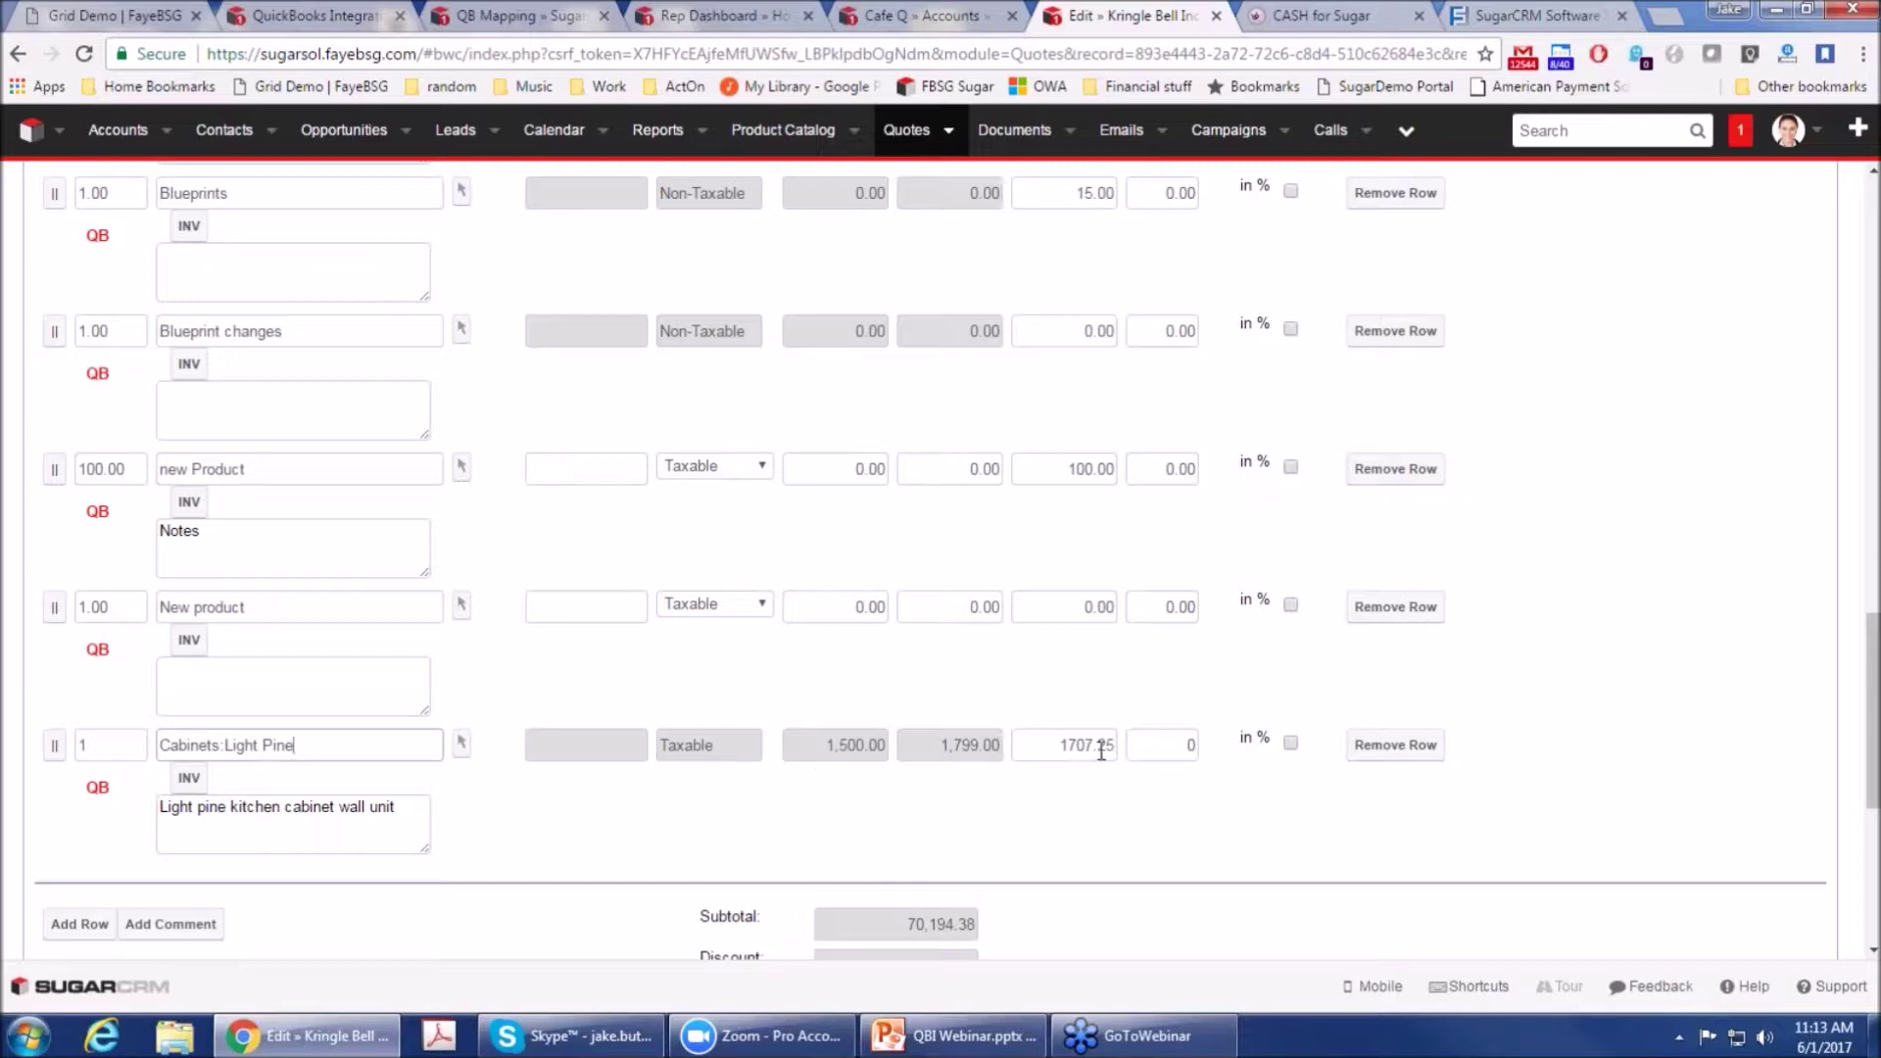
Step: Give the Cabinets:Light Pine line a 20% total discount
scroll(1103, 752, up, 5)
scroll(1102, 752, down, 5)
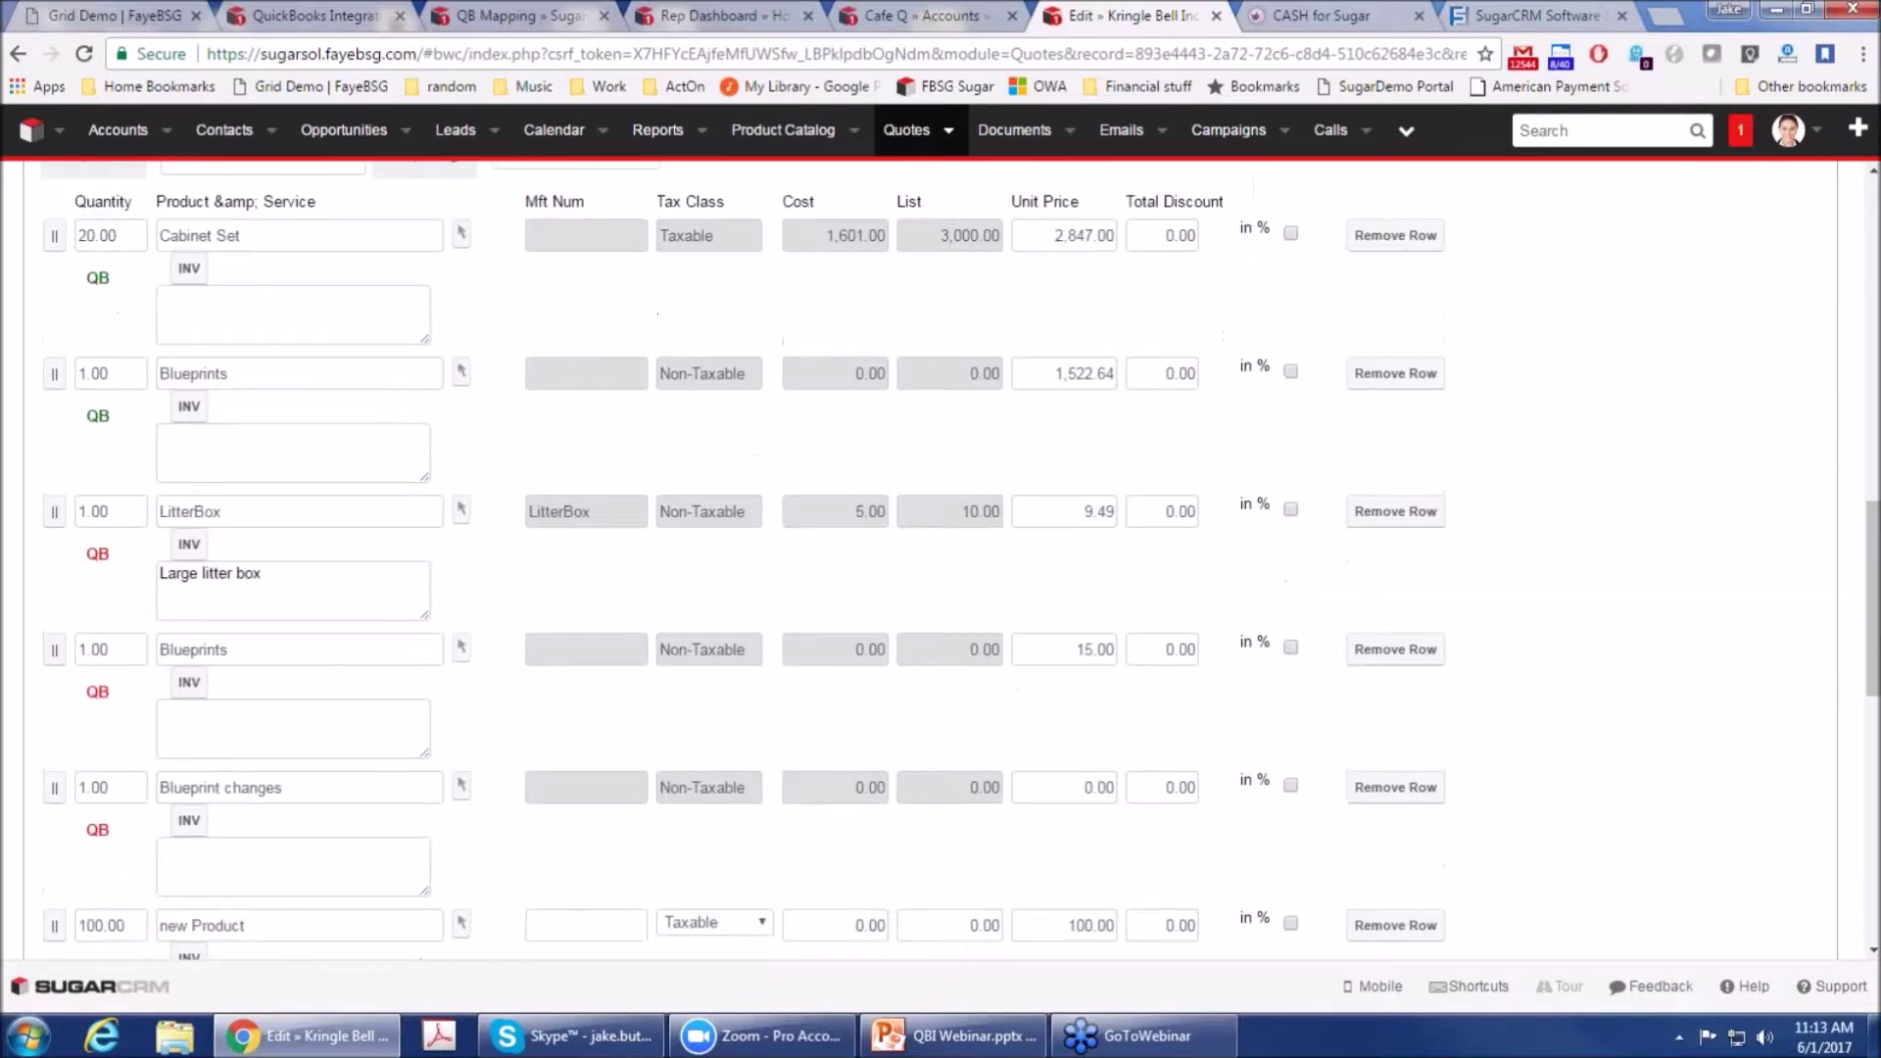
scroll(1183, 777, down, 1)
click(1188, 746)
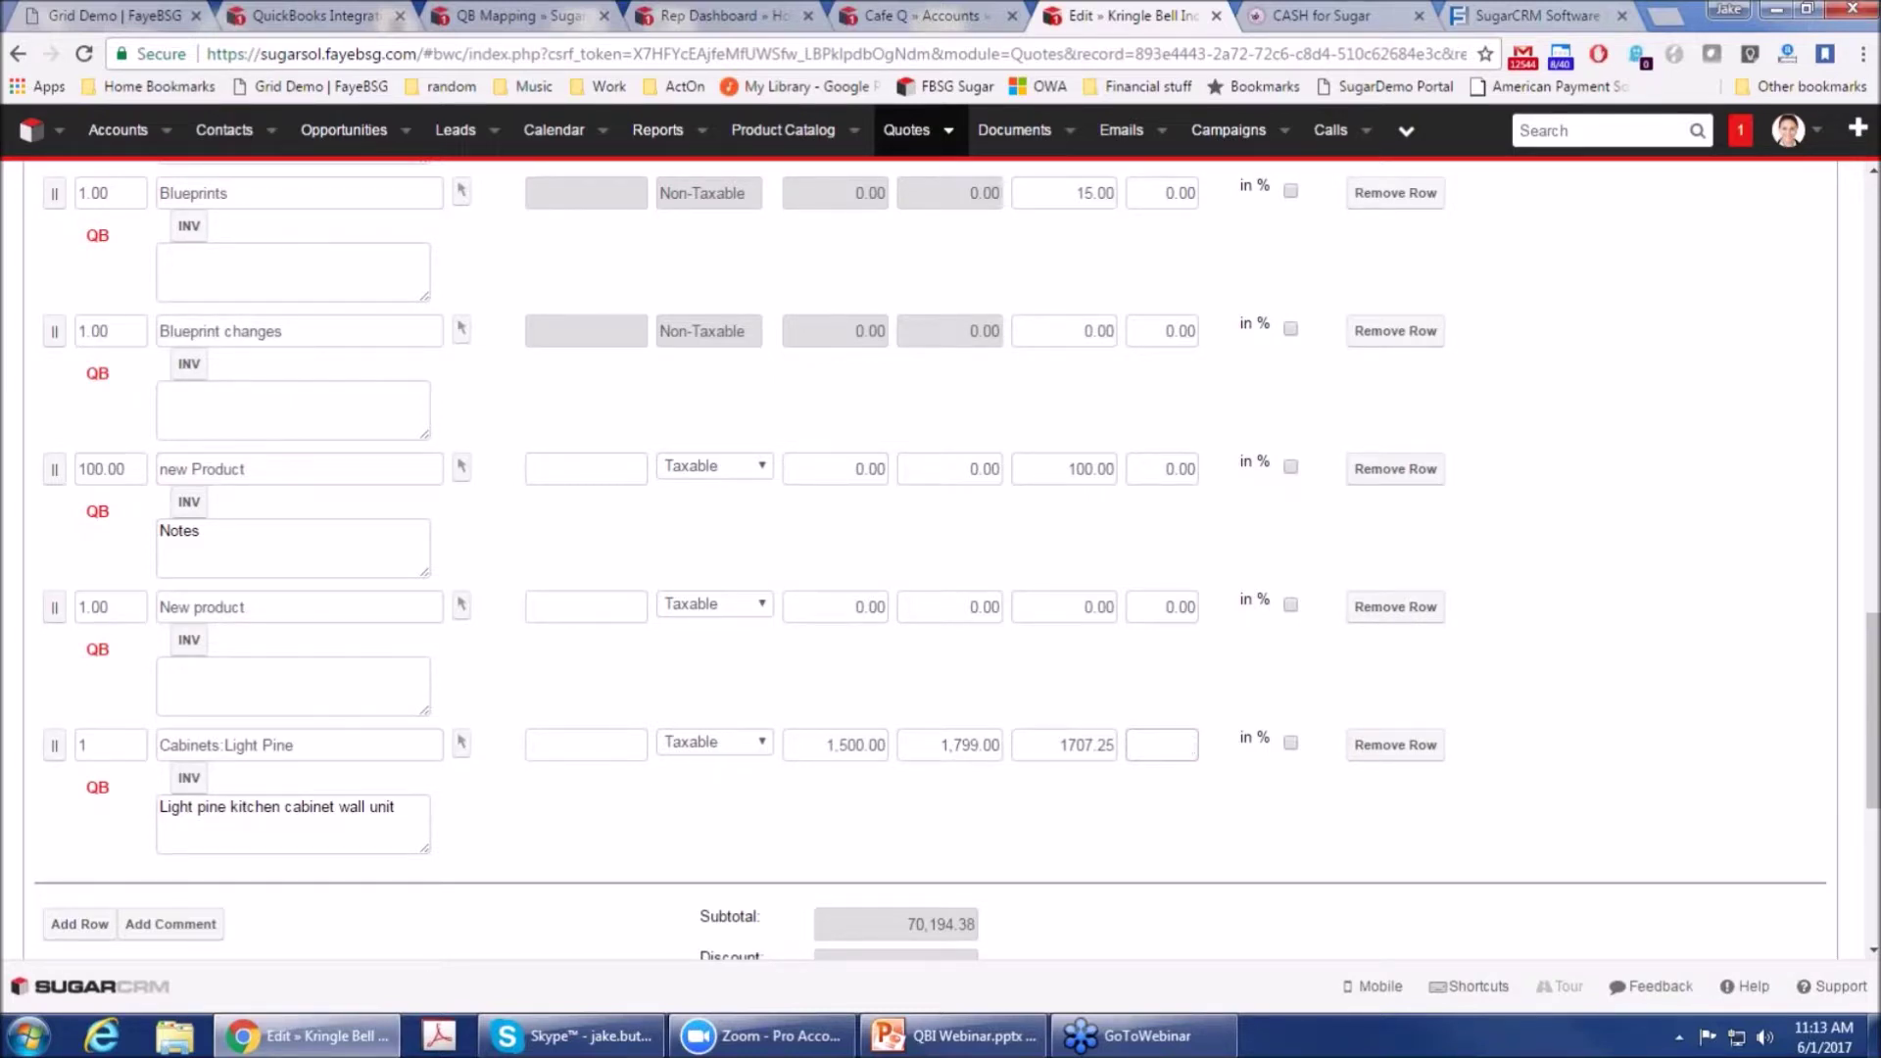
text(.20)
click(1290, 743)
scroll(1585, 689, up, 6)
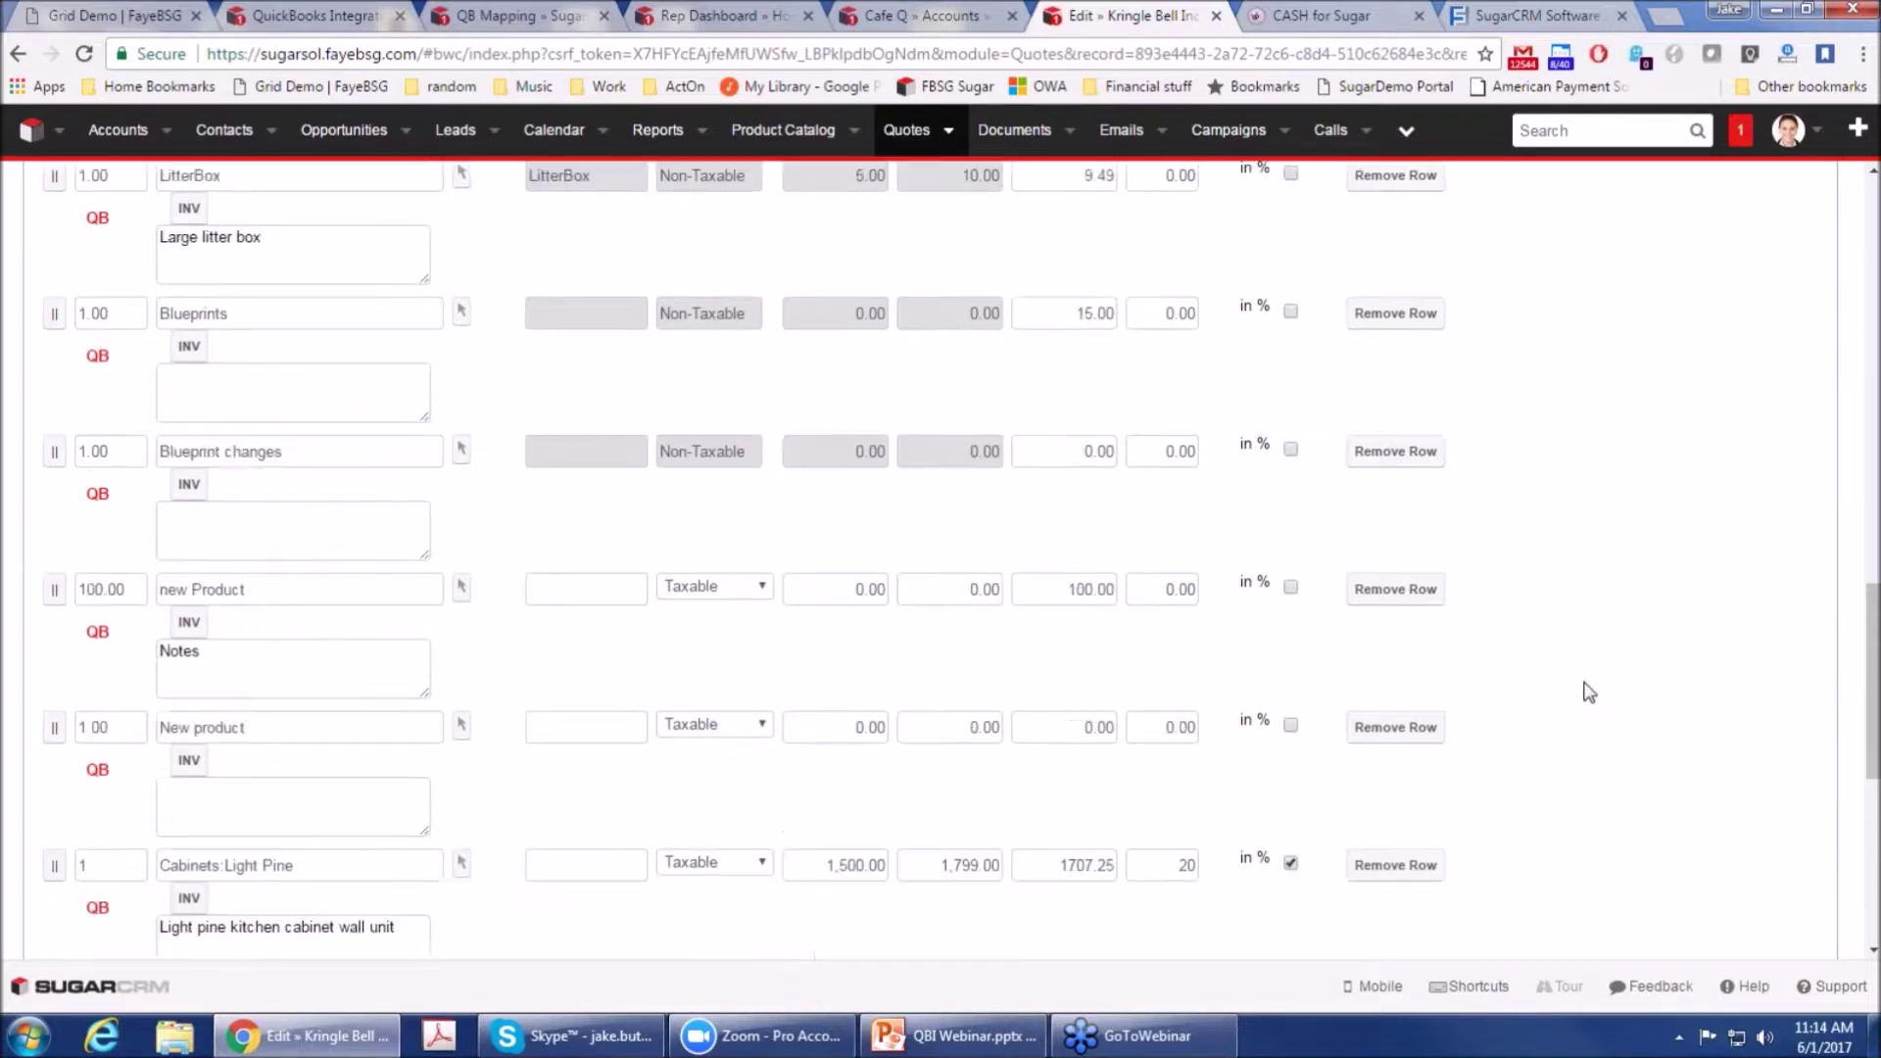
scroll(1589, 693, up, 10)
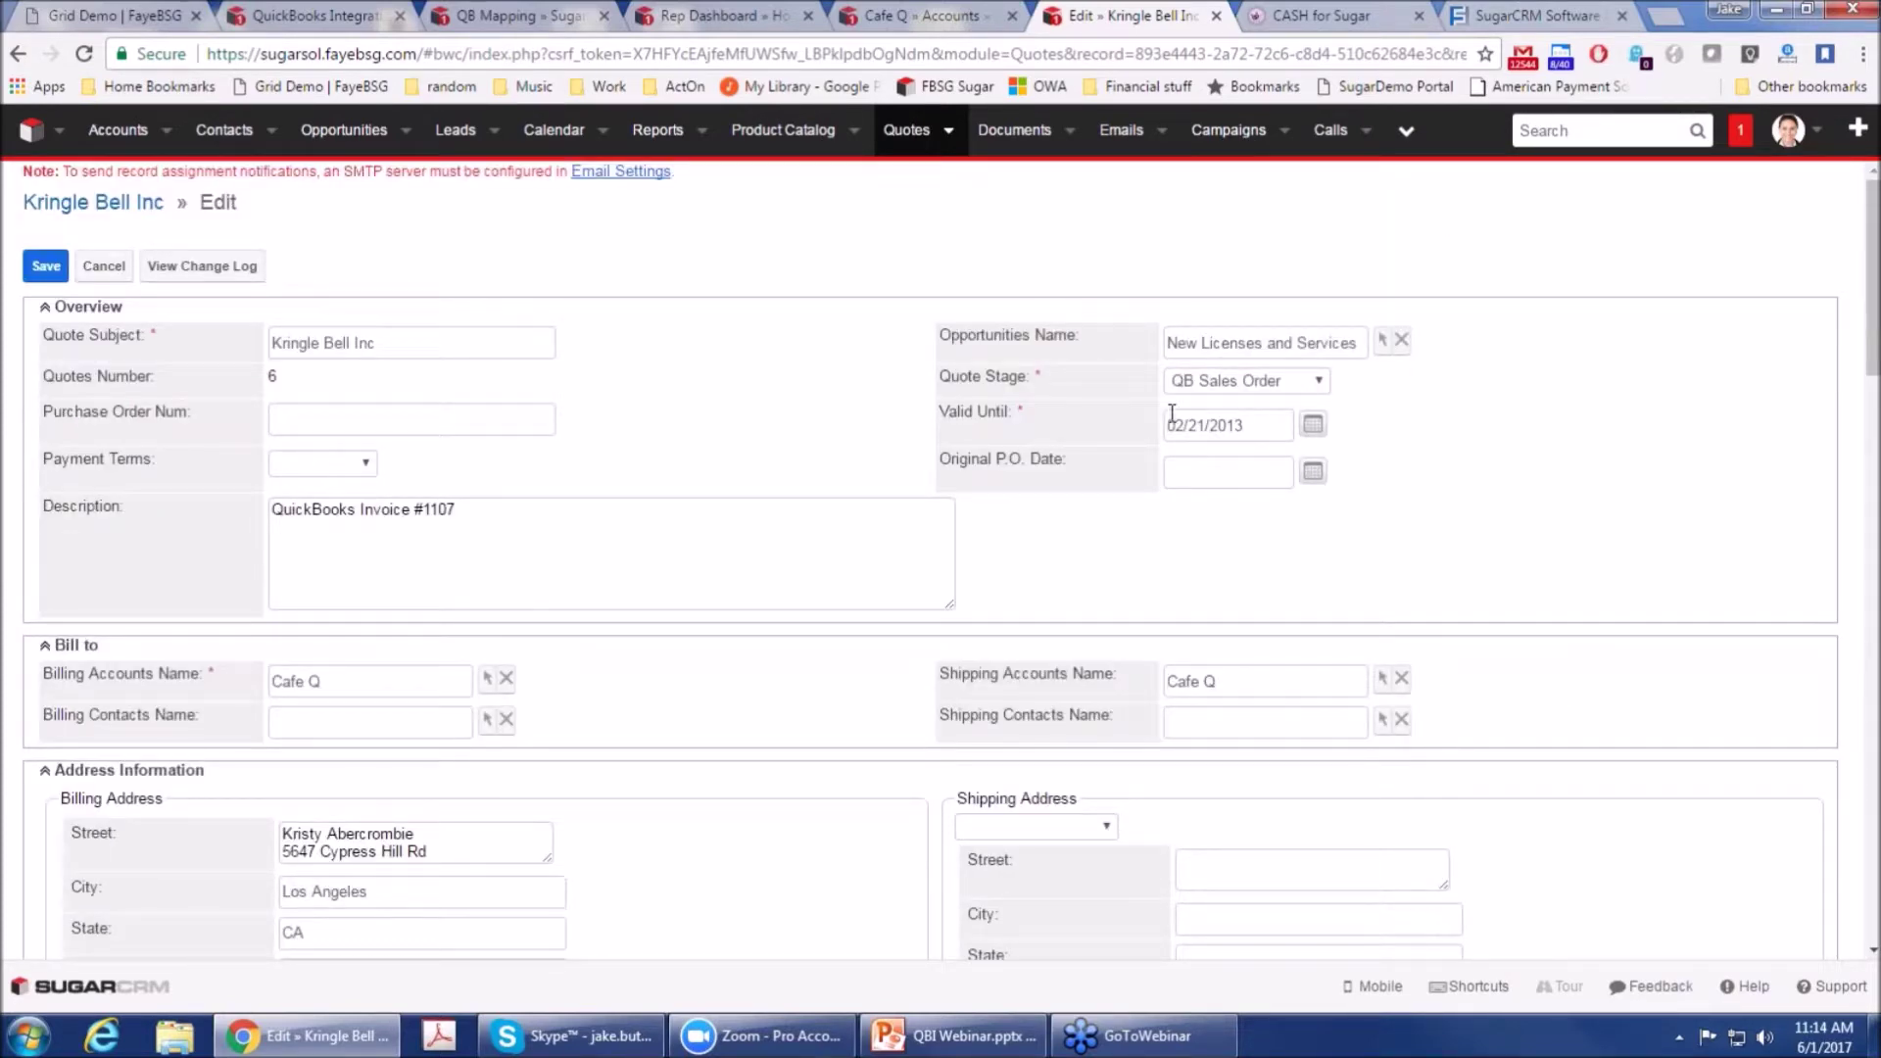
Step: Move the Kringle Bell Inc quote's stage from Needs Approval through QB Sales Order to QB Invoice
click(1218, 382)
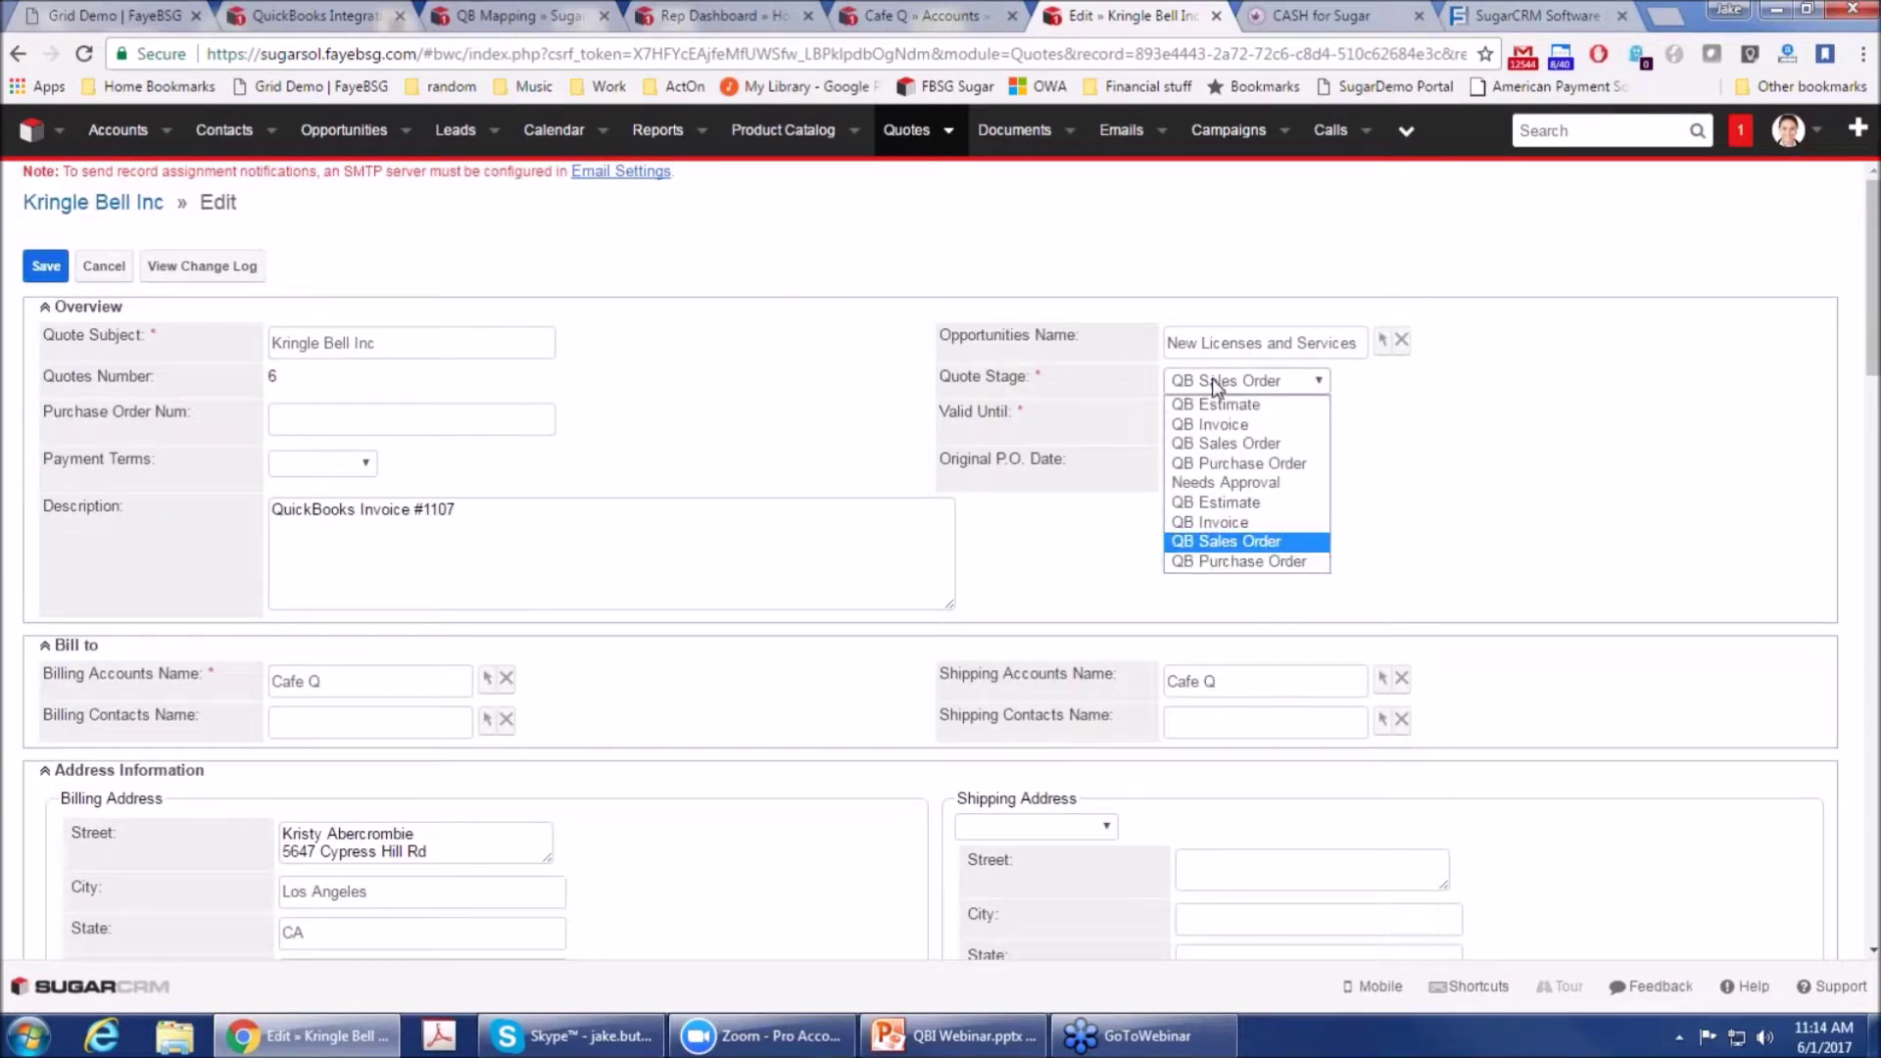
click(1220, 482)
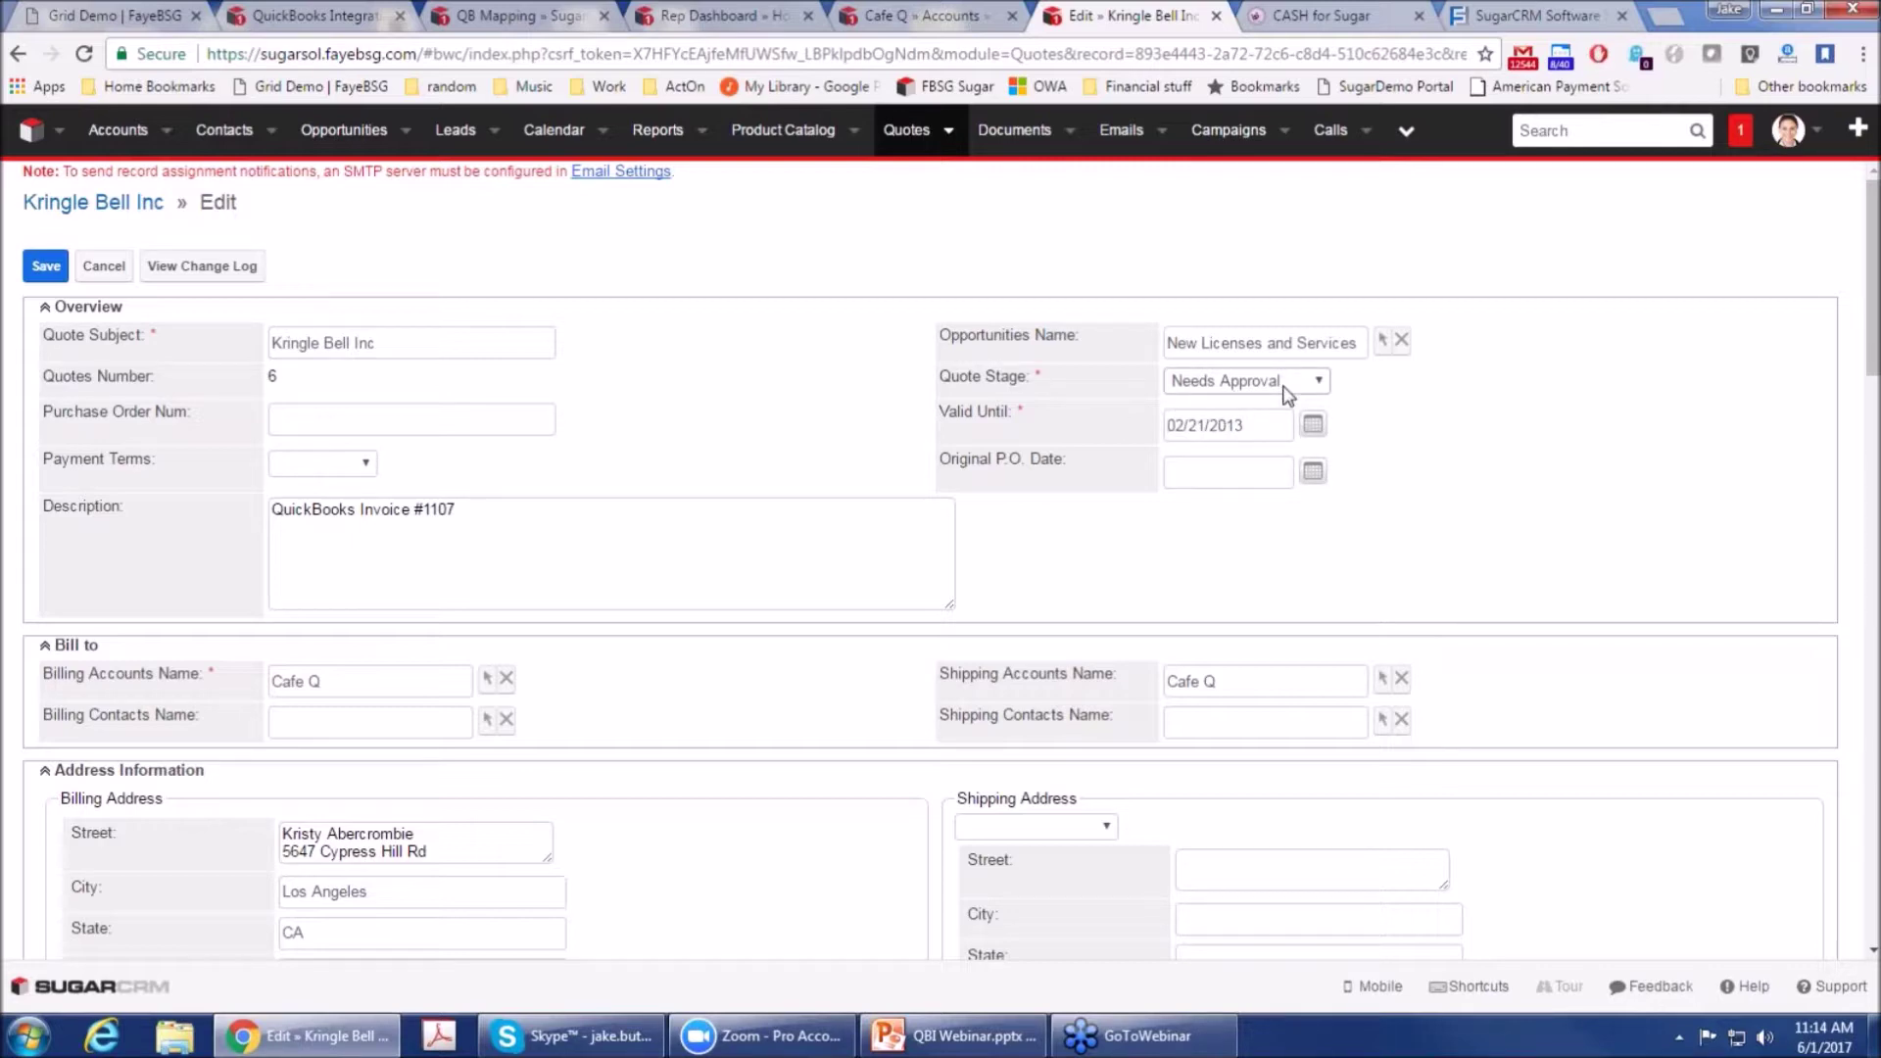
scroll(926, 617, down, 8)
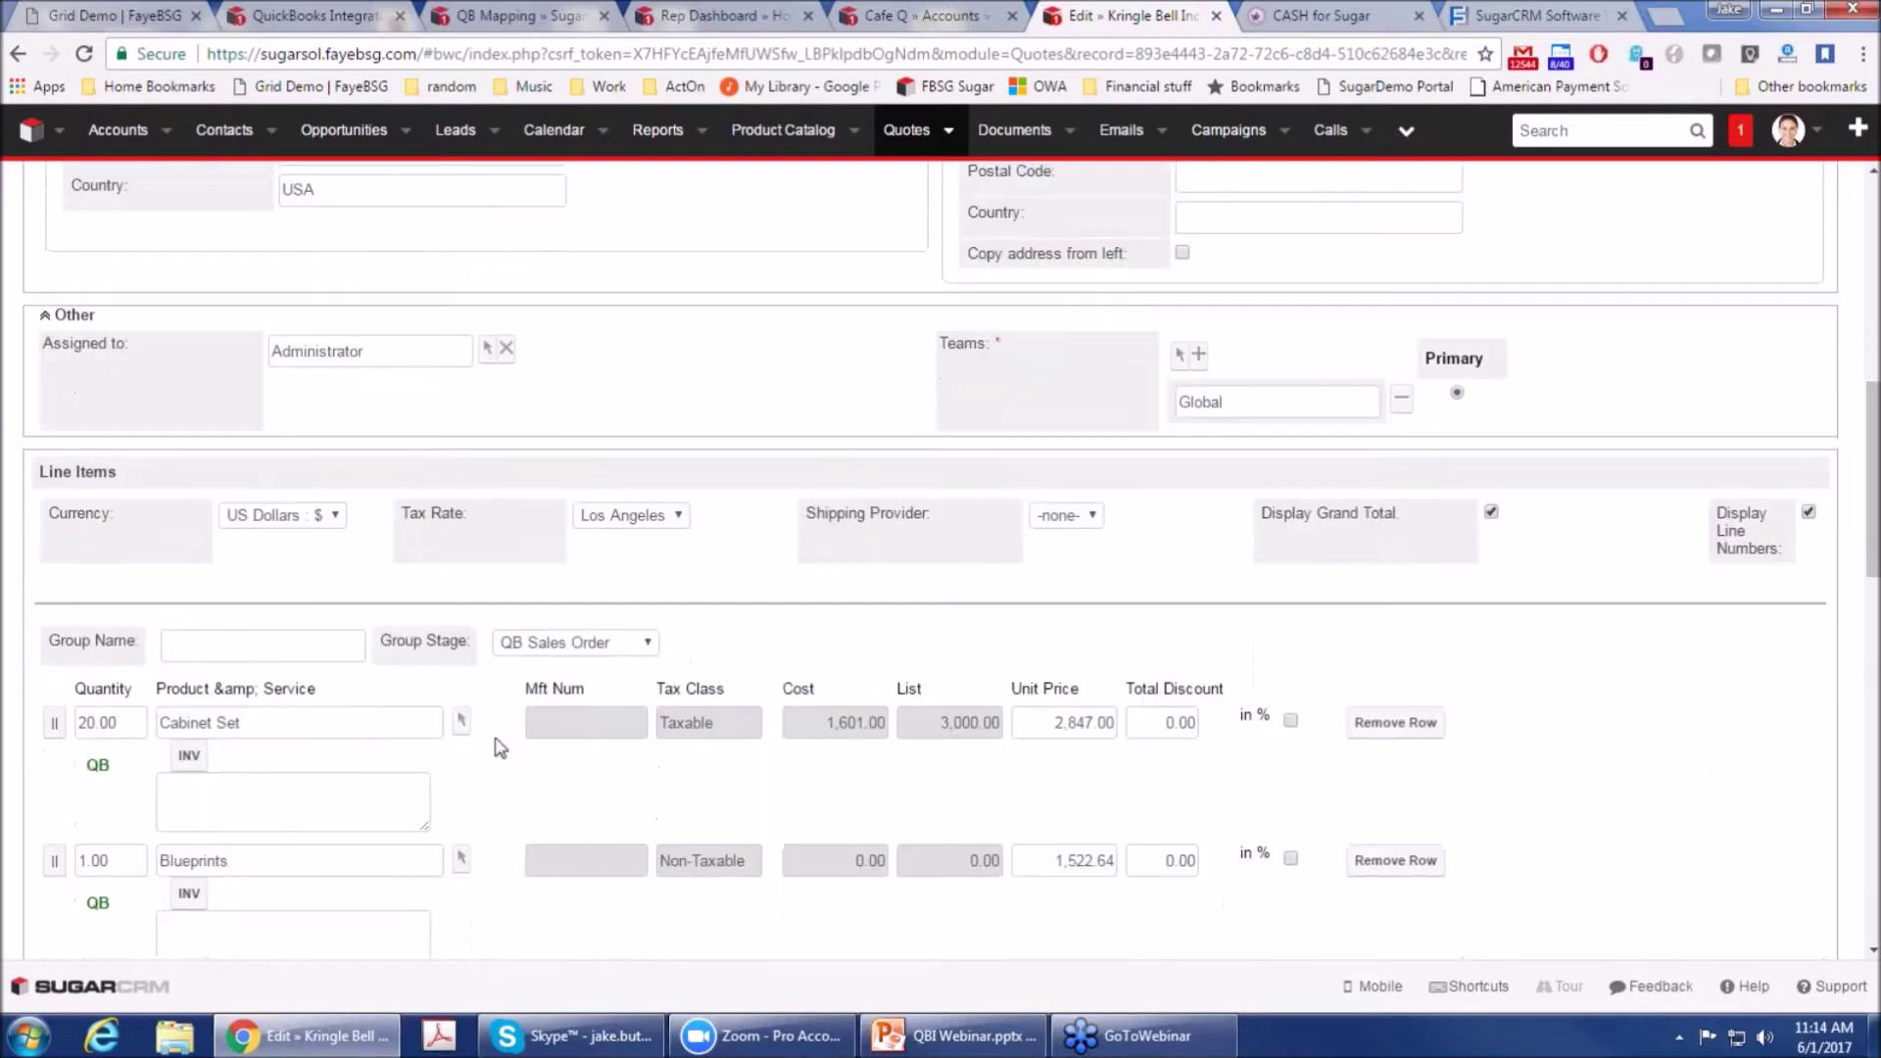
scroll(1137, 750, up, 10)
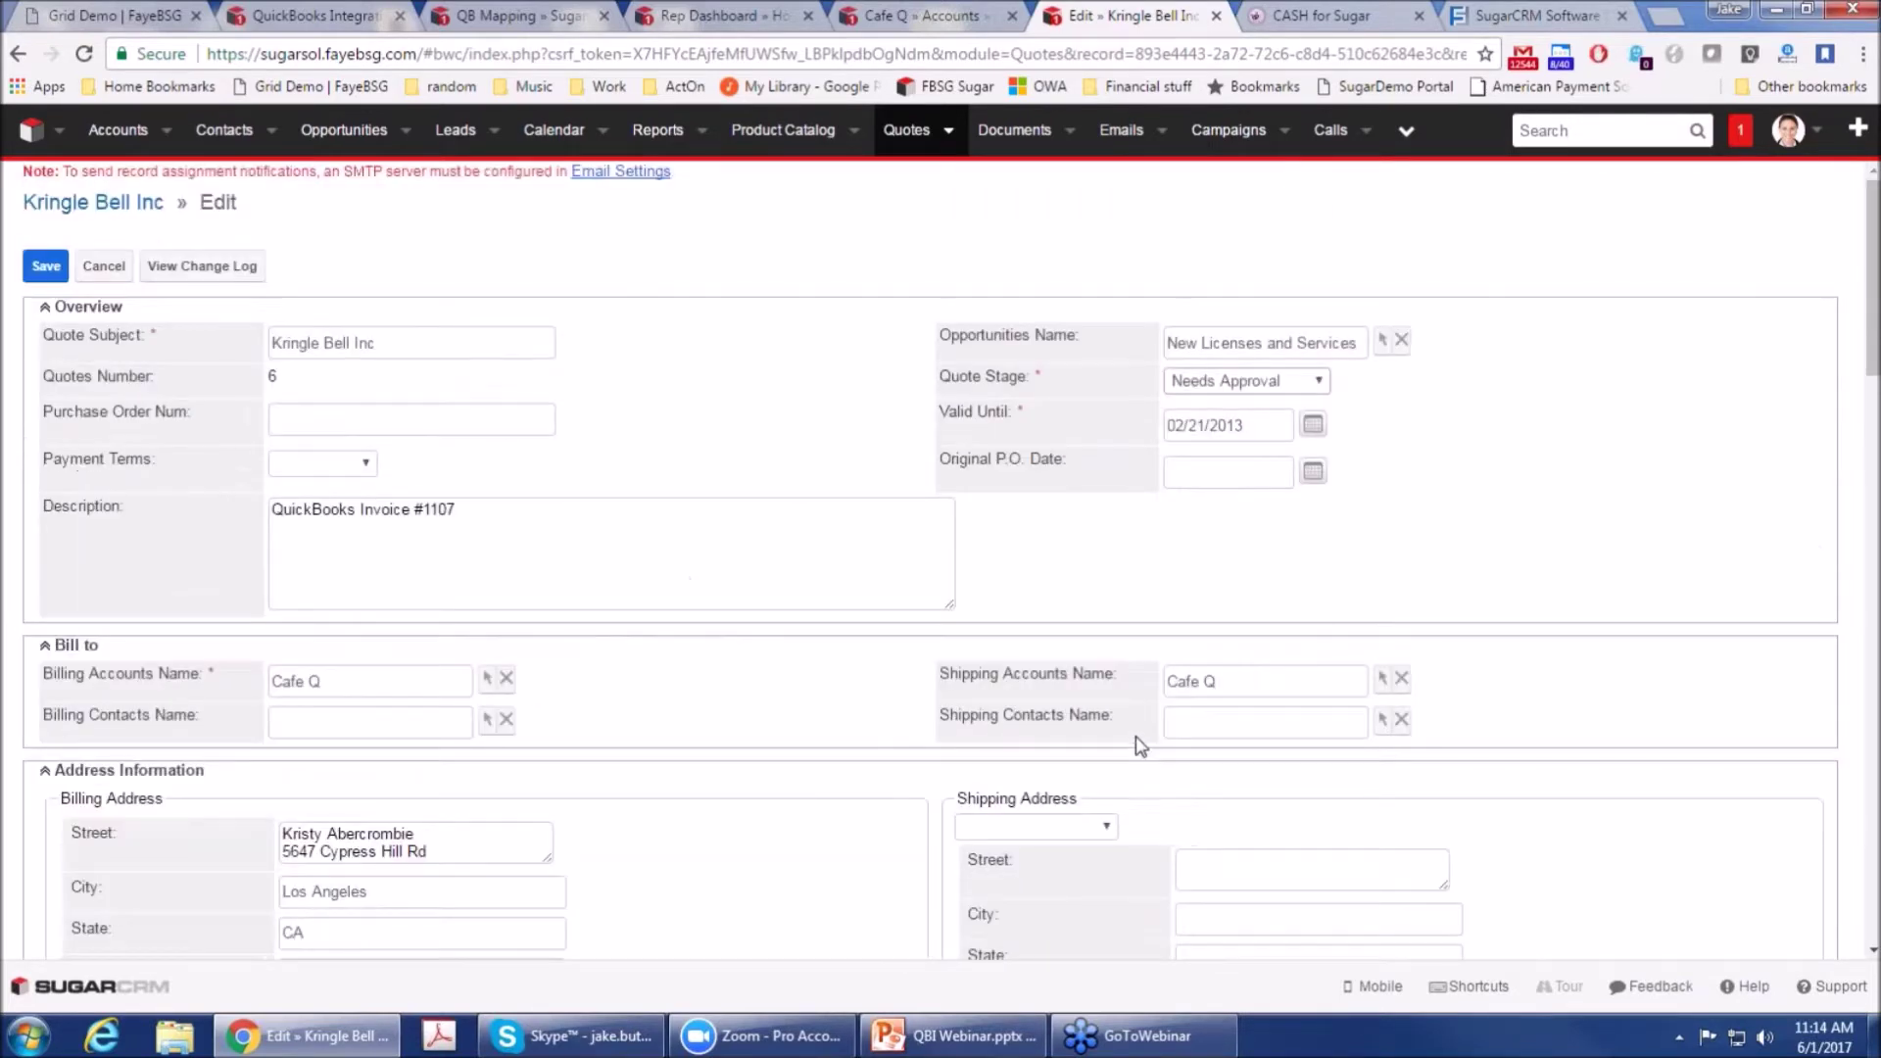
click(1246, 384)
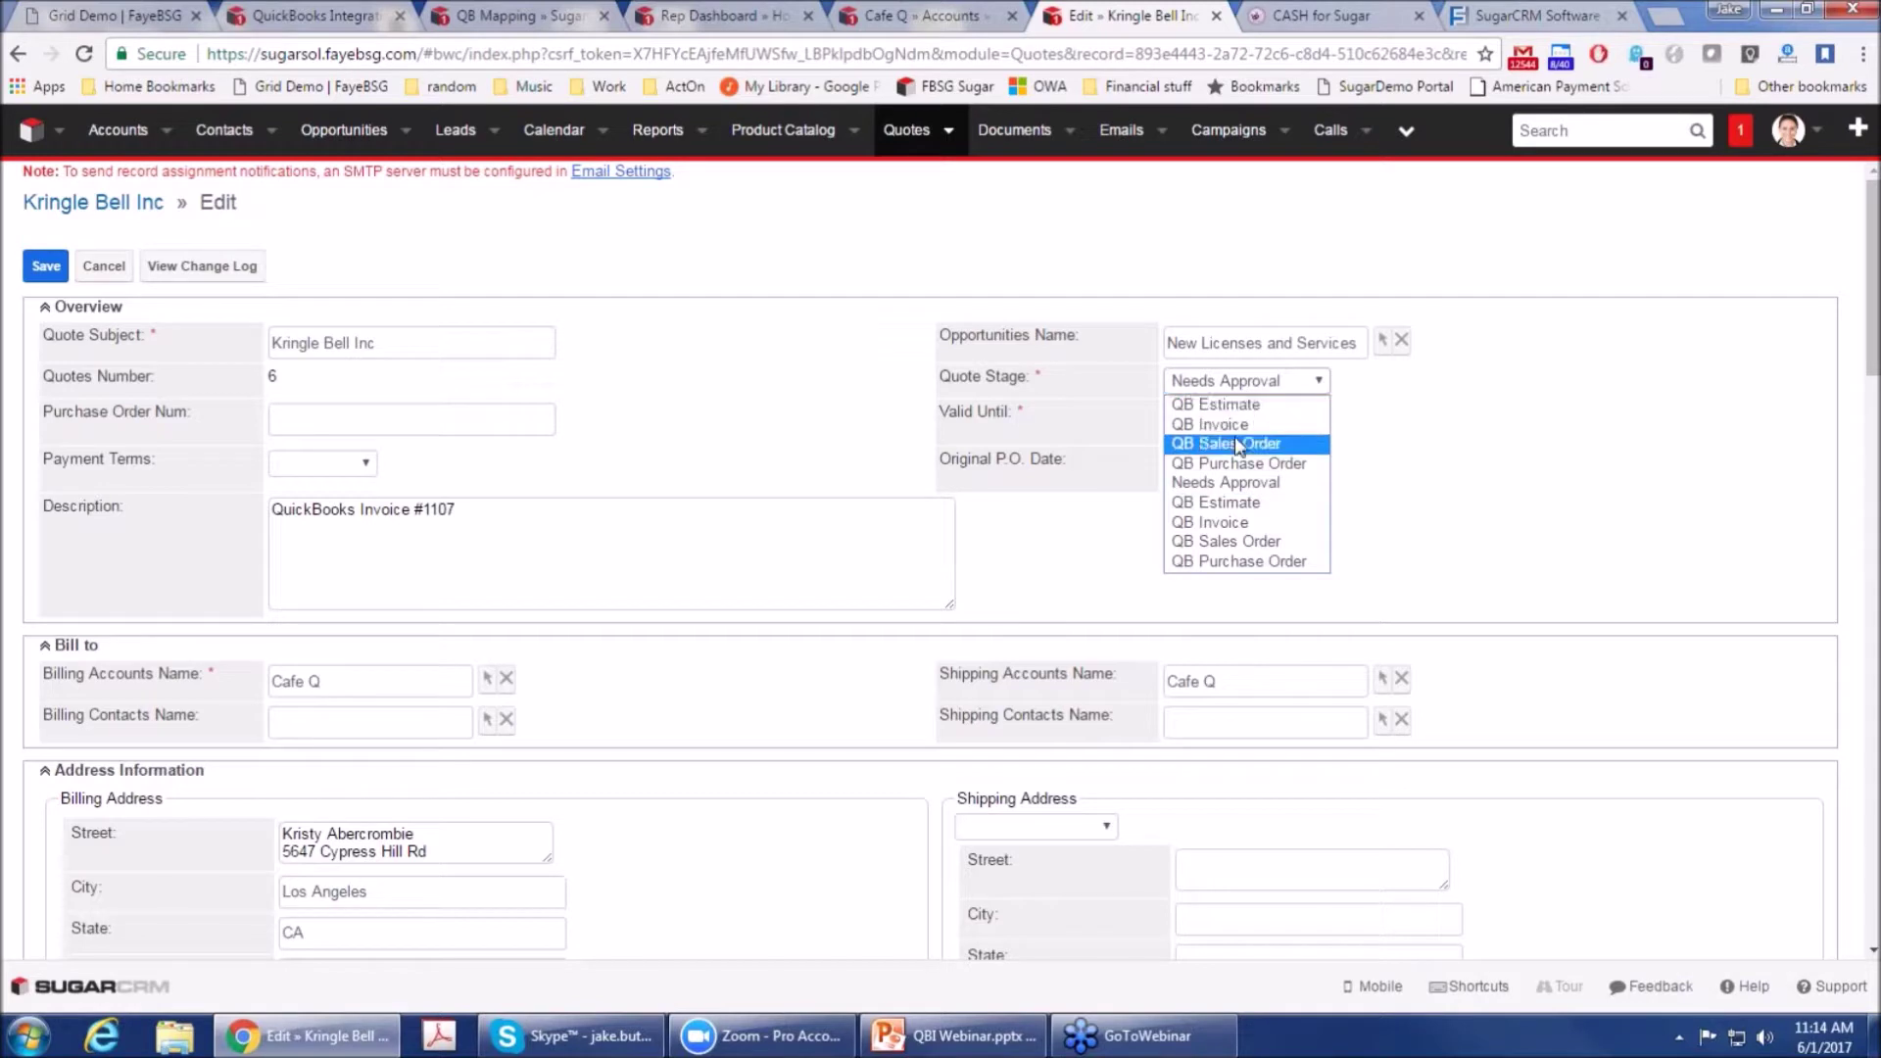
click(1239, 443)
click(1240, 384)
click(1215, 423)
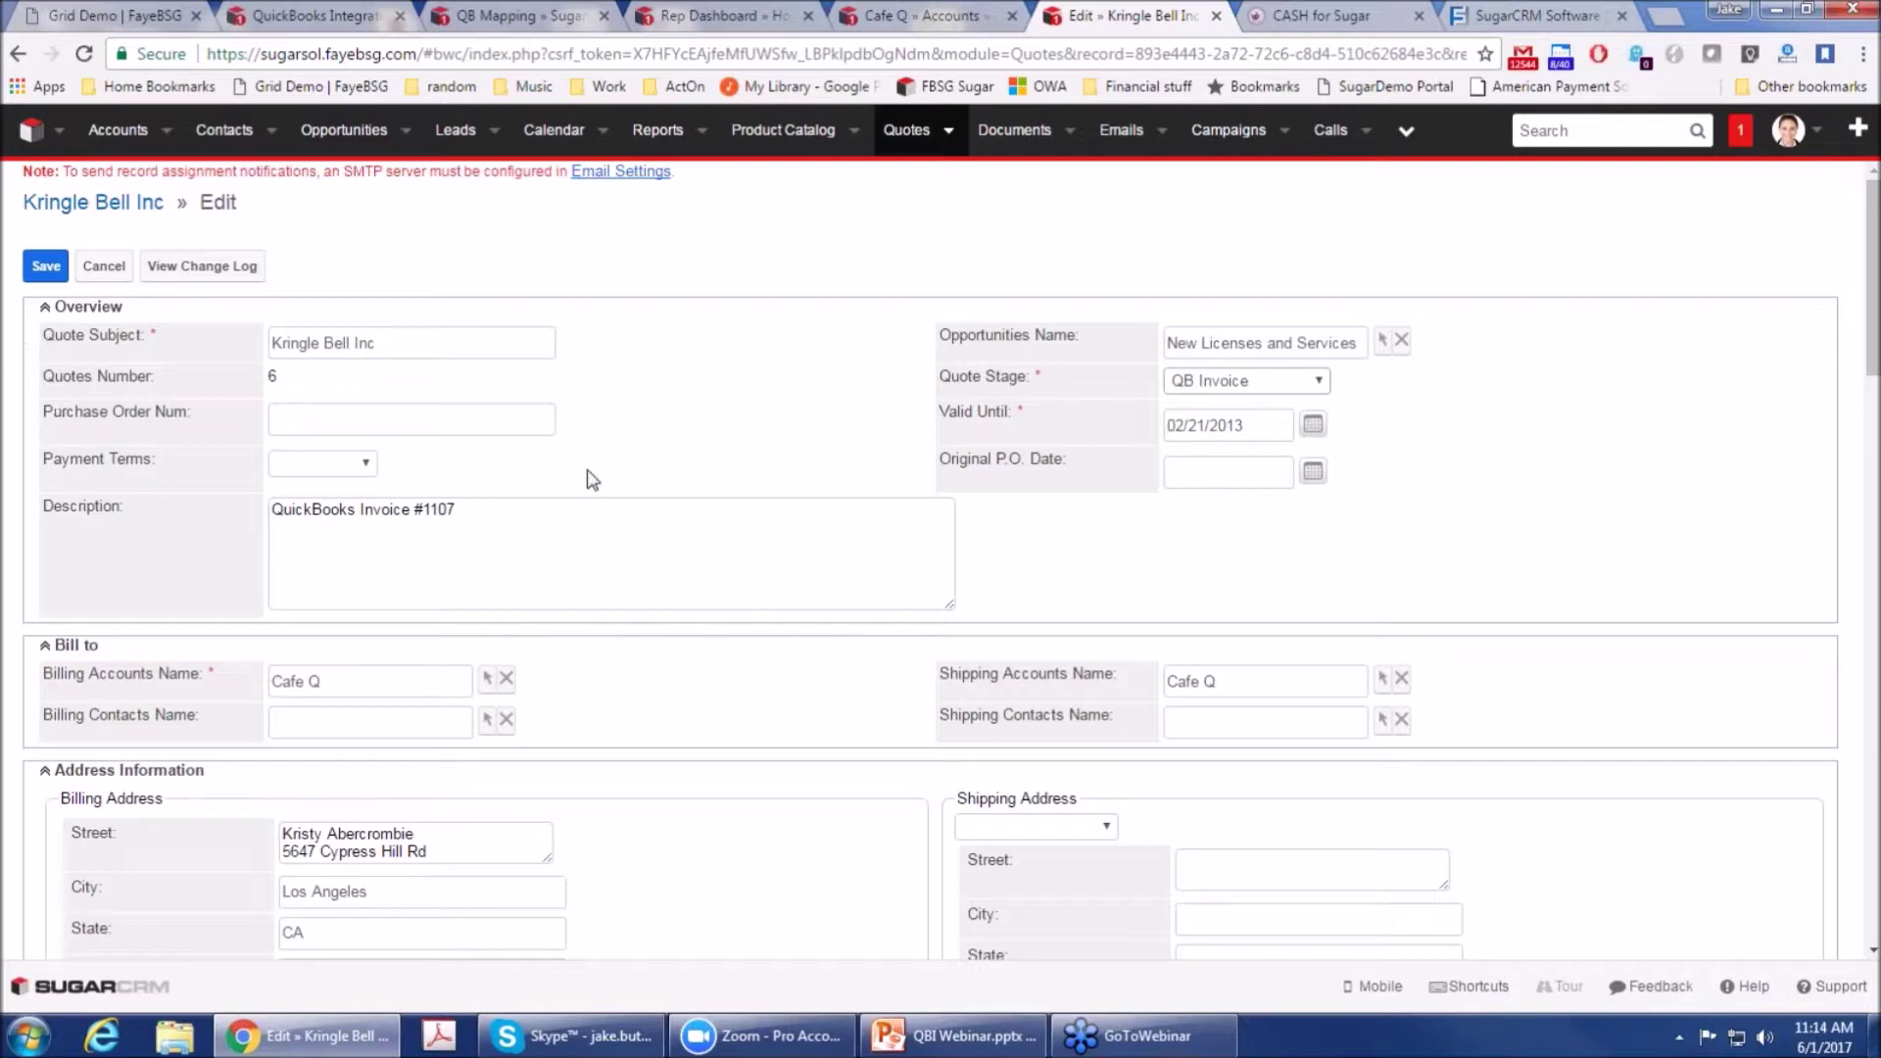
scroll(714, 578, down, 1)
scroll(713, 578, down, 10)
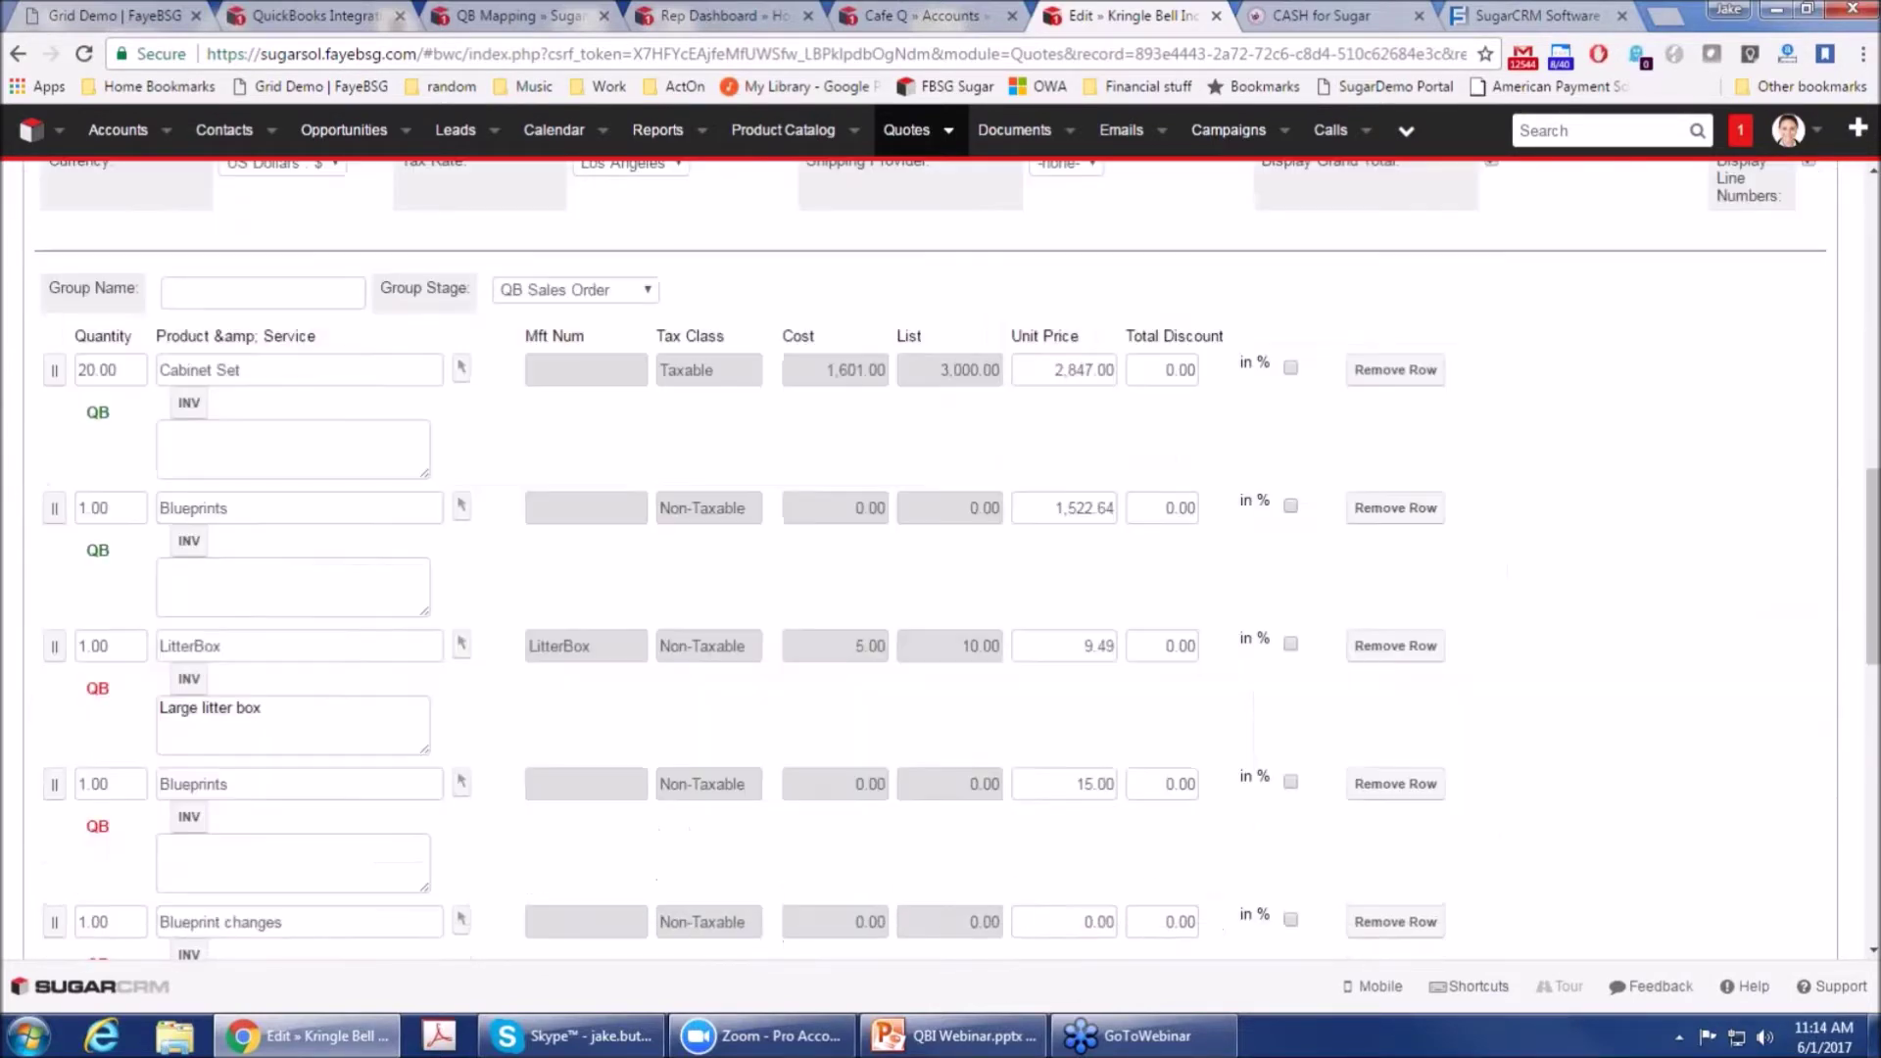
scroll(713, 578, up, 10)
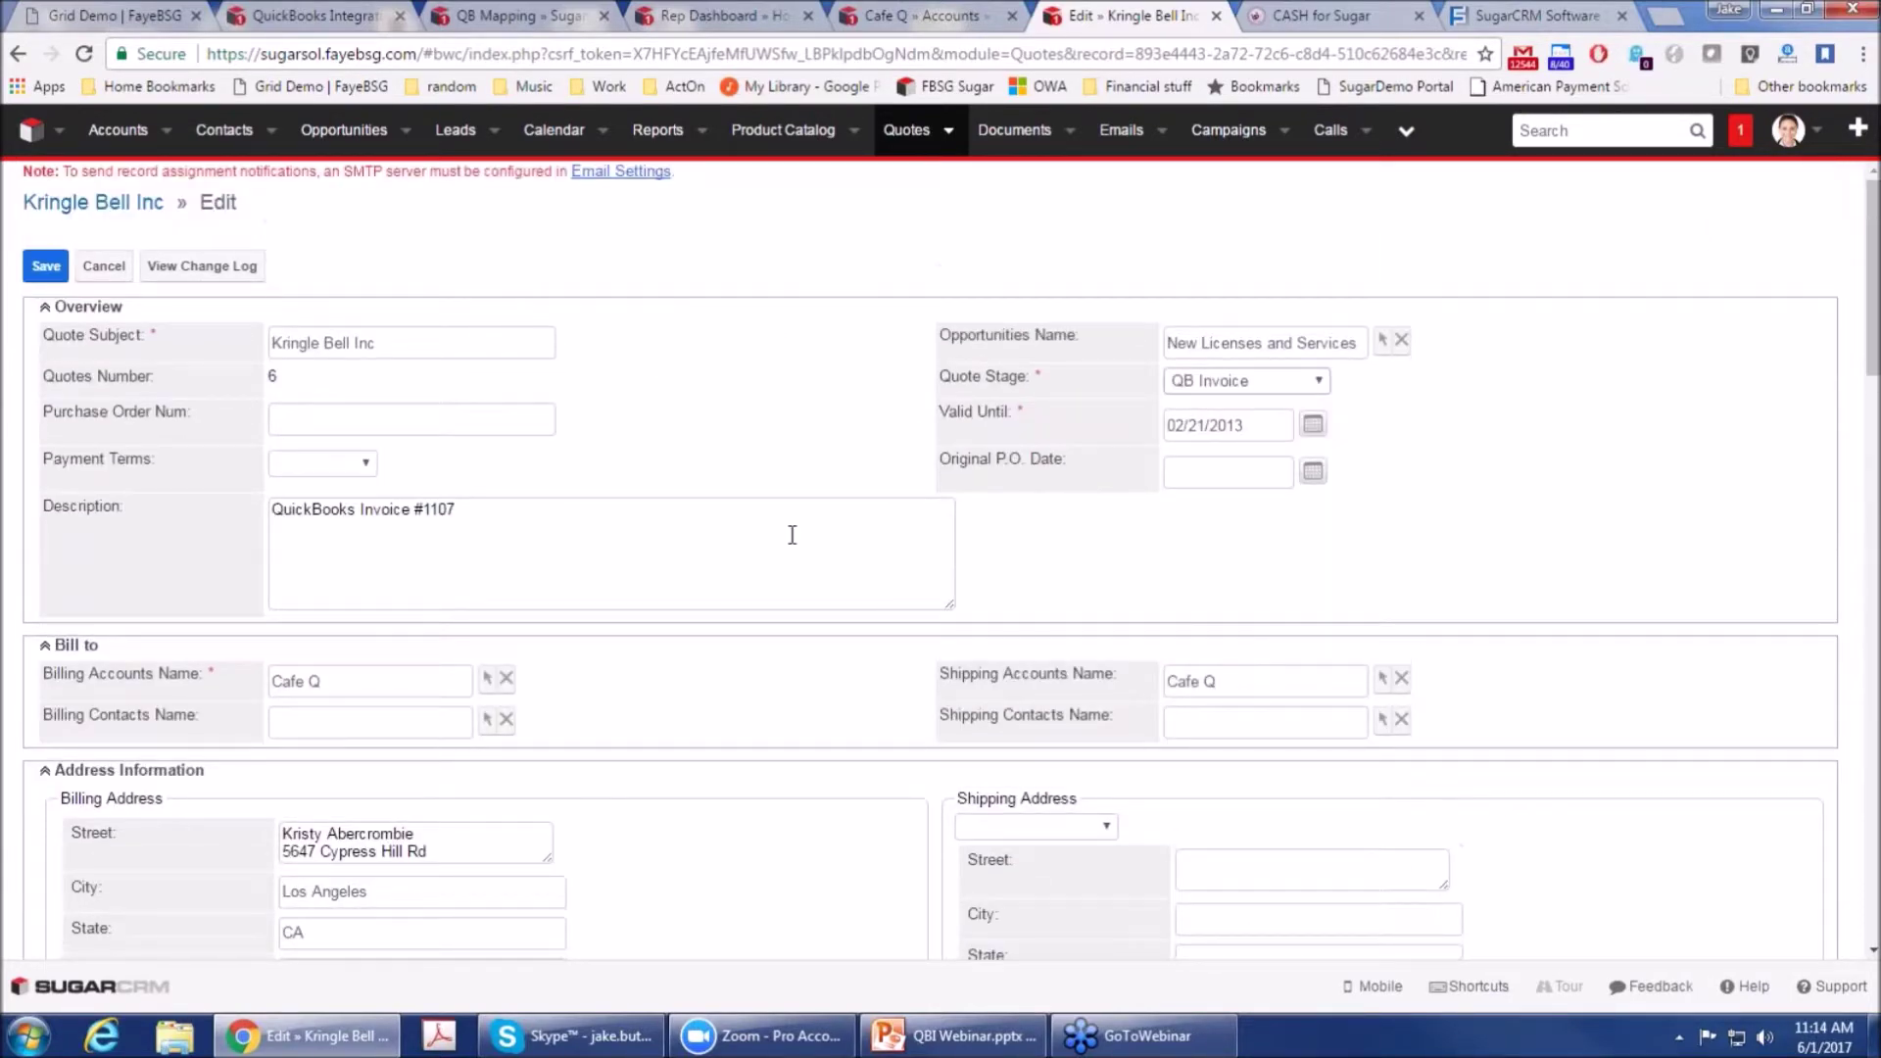
Step: Scroll up through the Cafe Q account record, glance at the CASH for Sugar portal, then return to Cafe Q
click(928, 11)
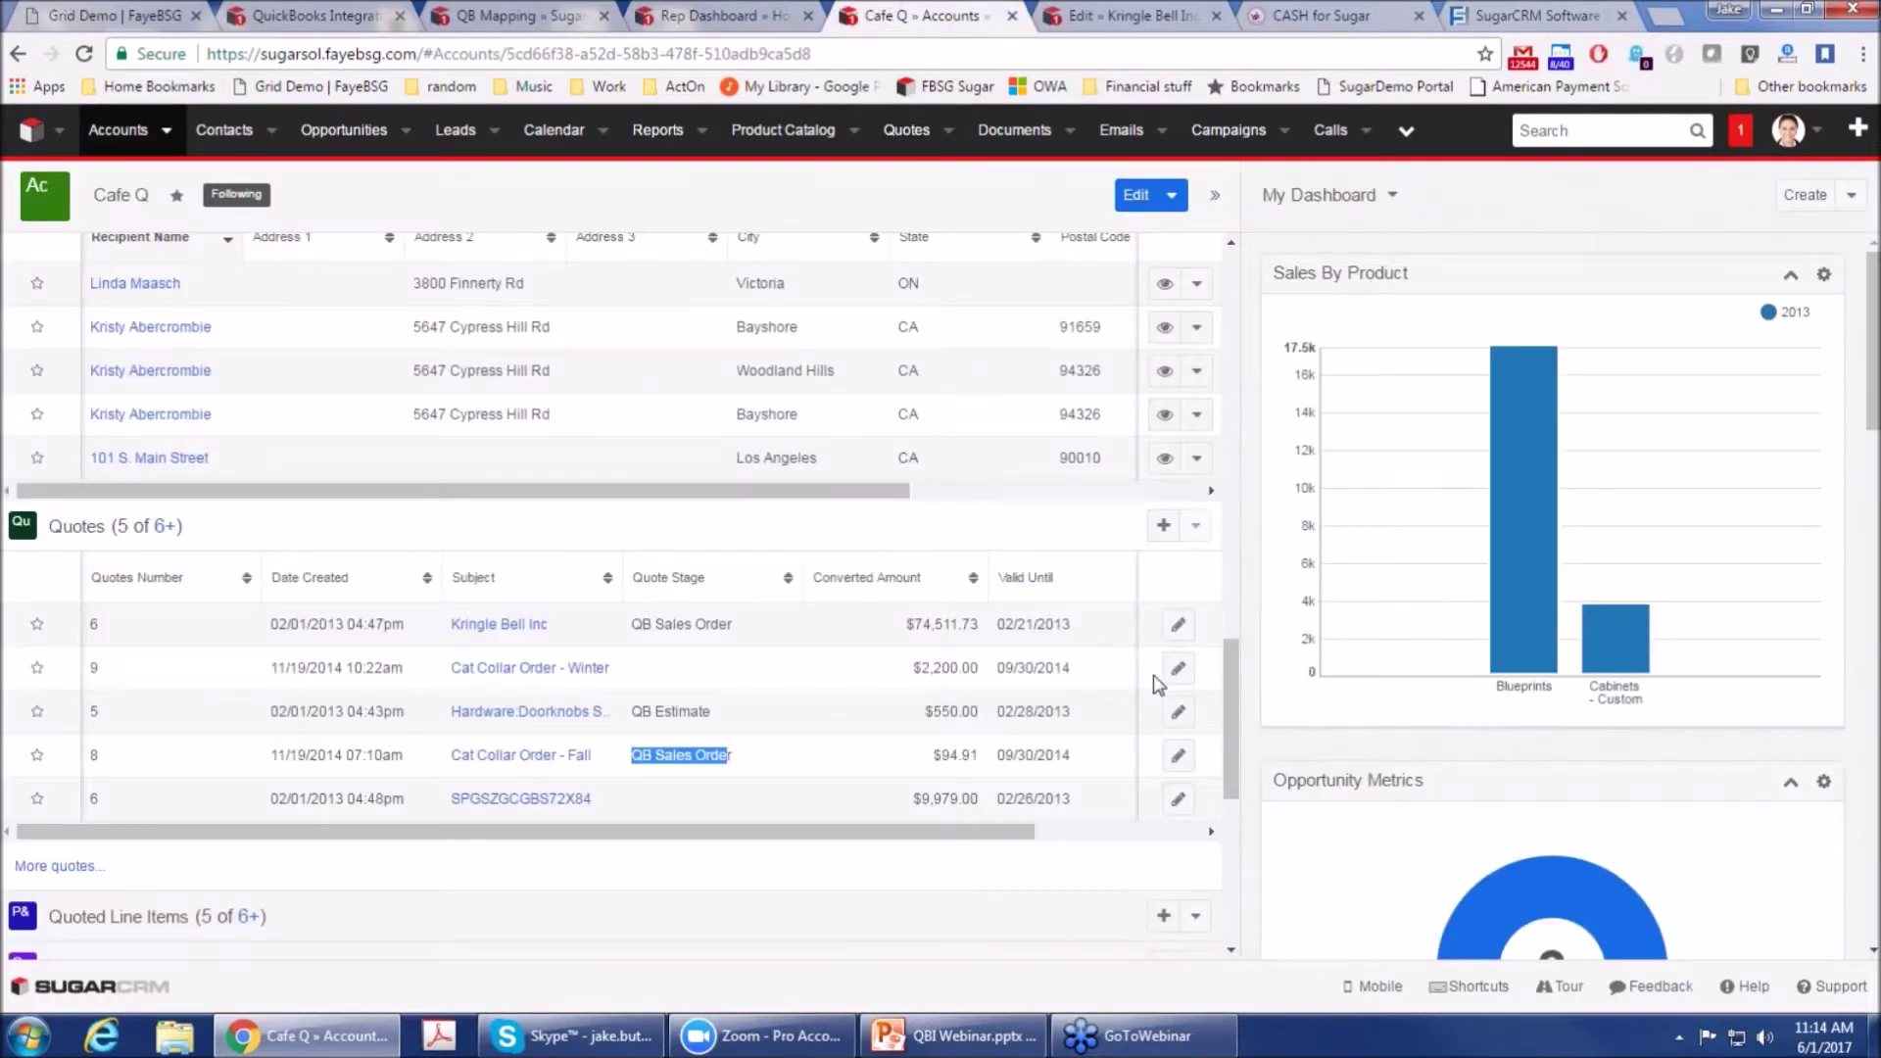
scroll(1159, 684, up, 6)
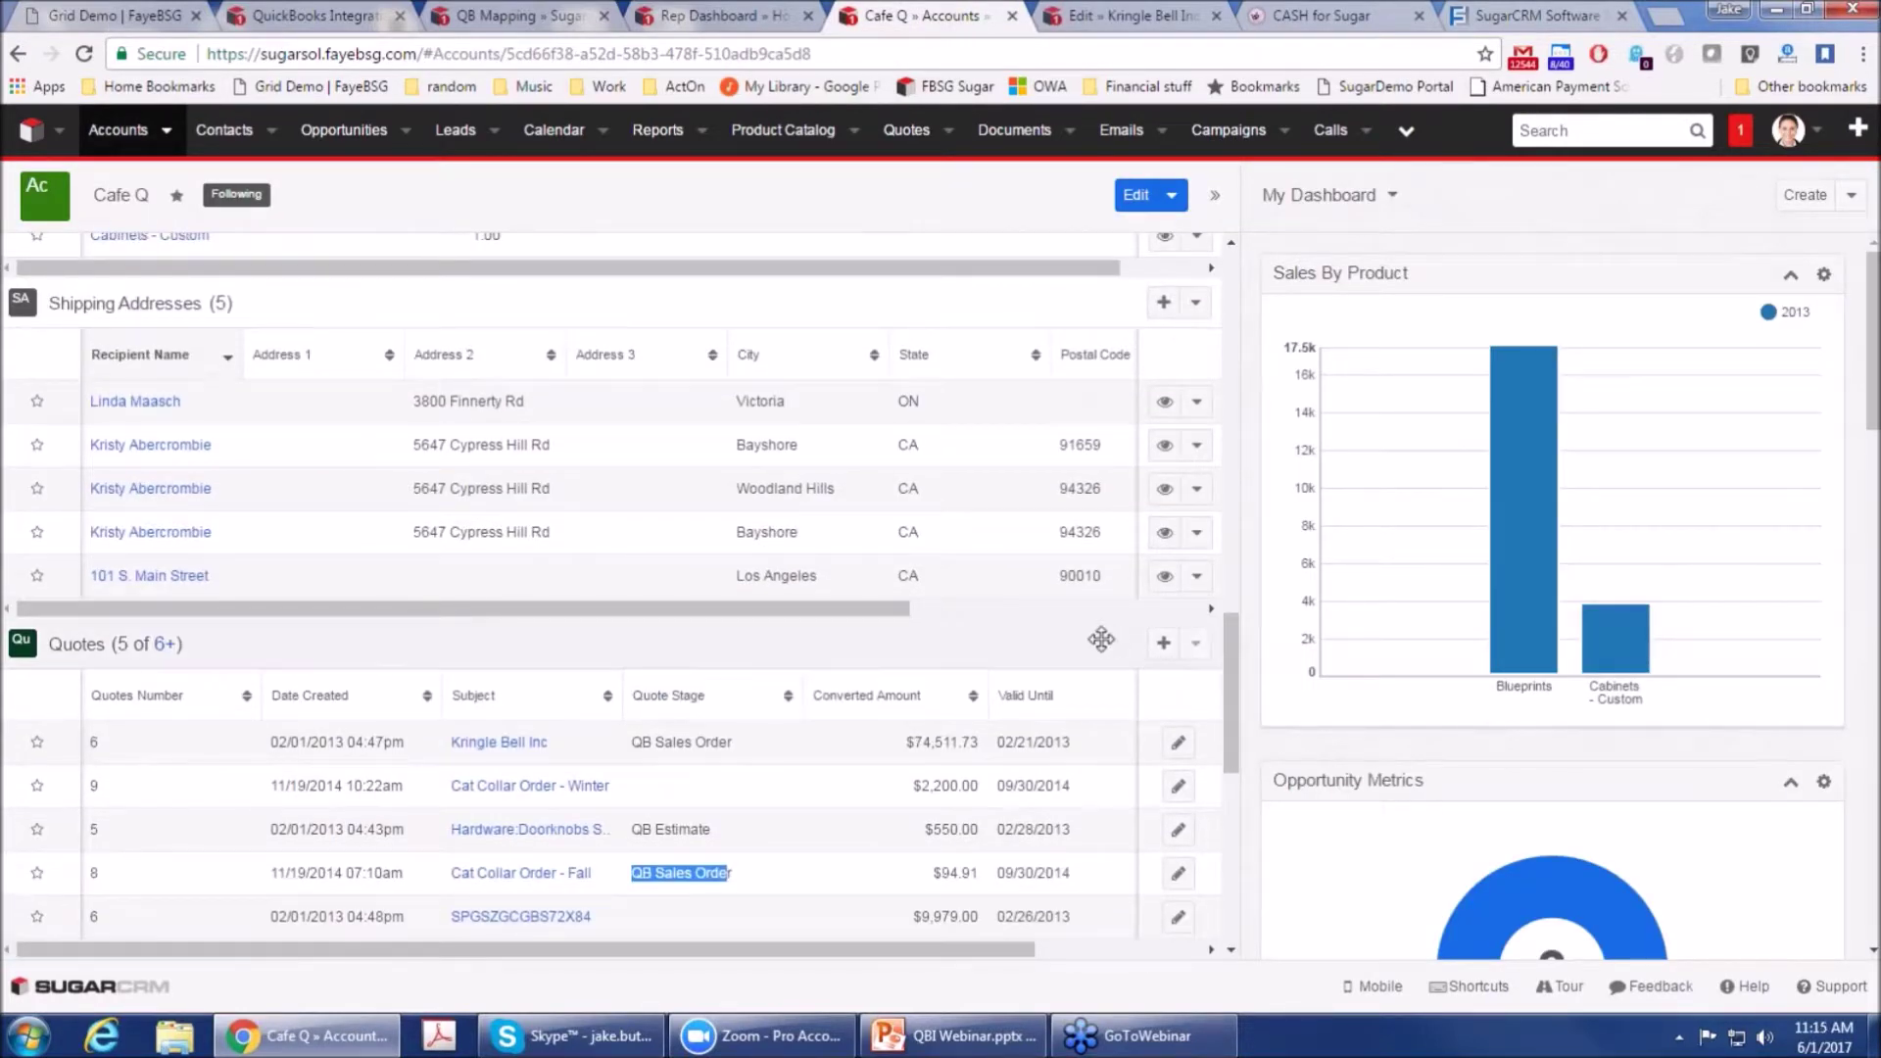
scroll(620, 596, up, 10)
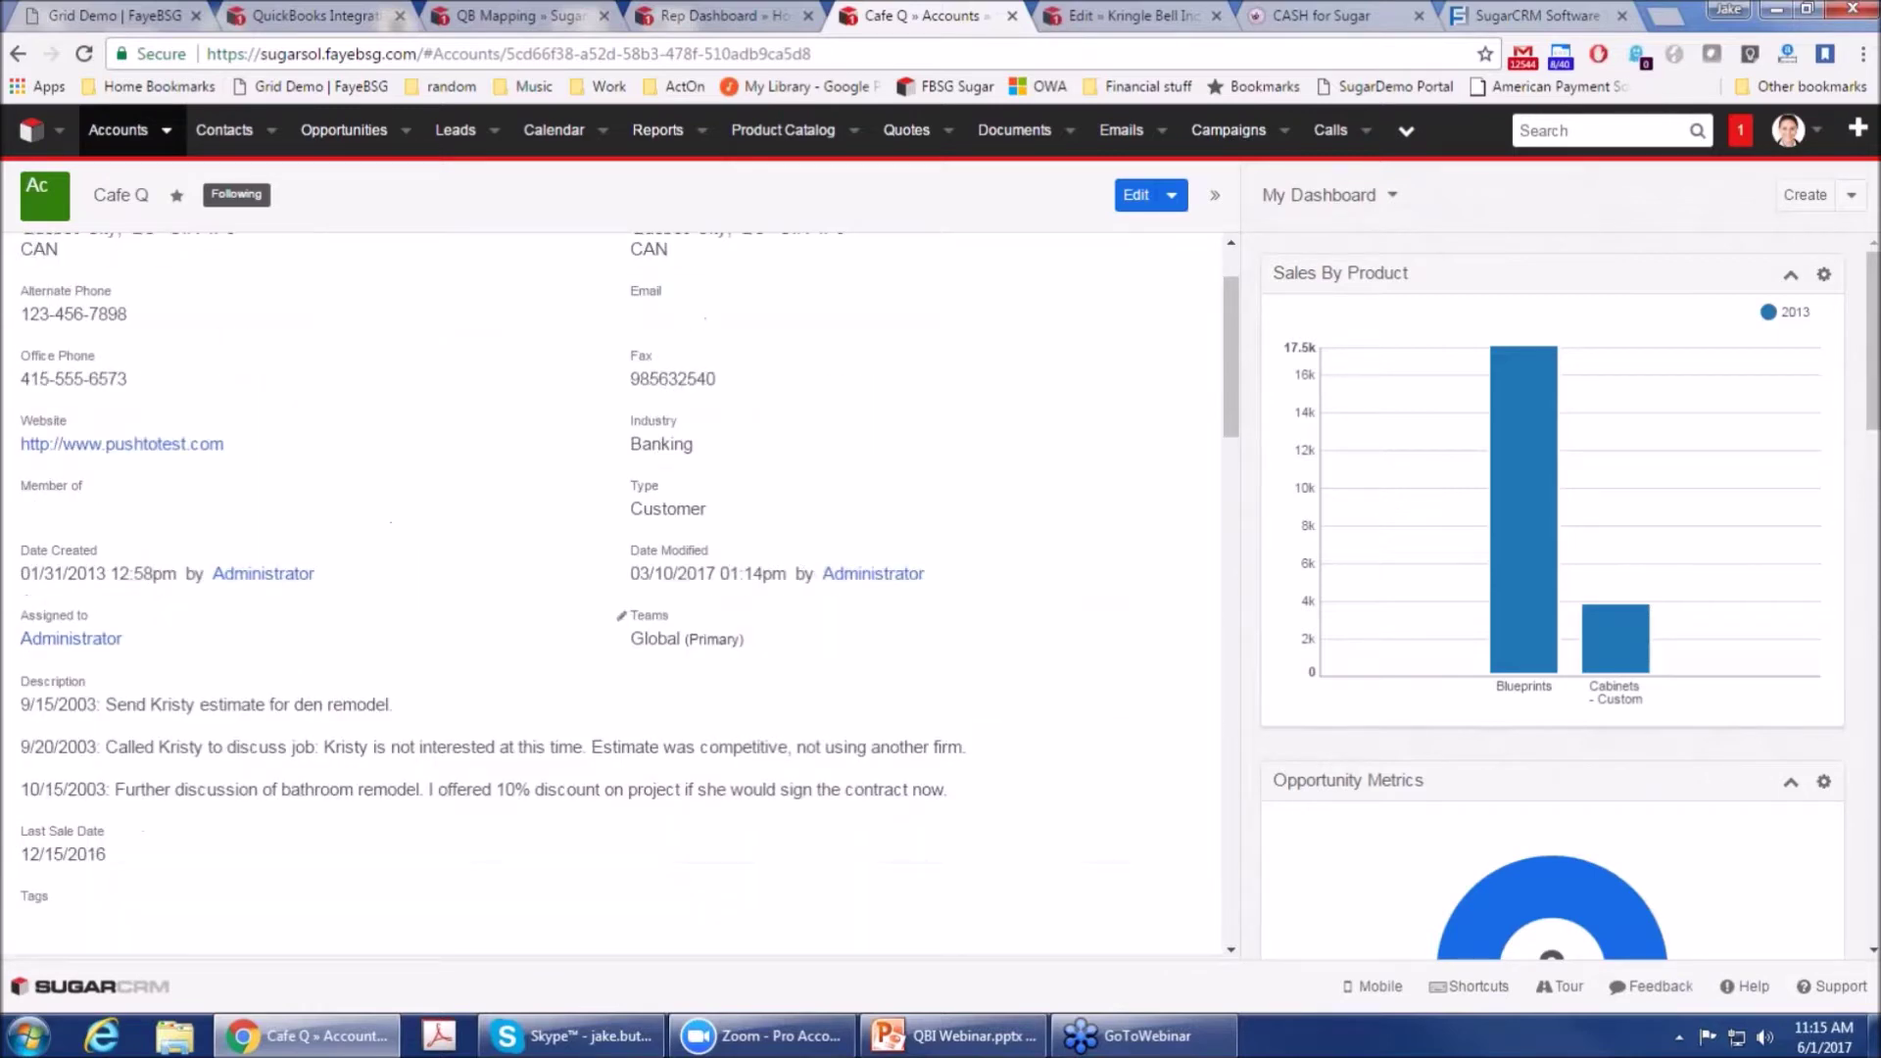
scroll(620, 607, up, 1)
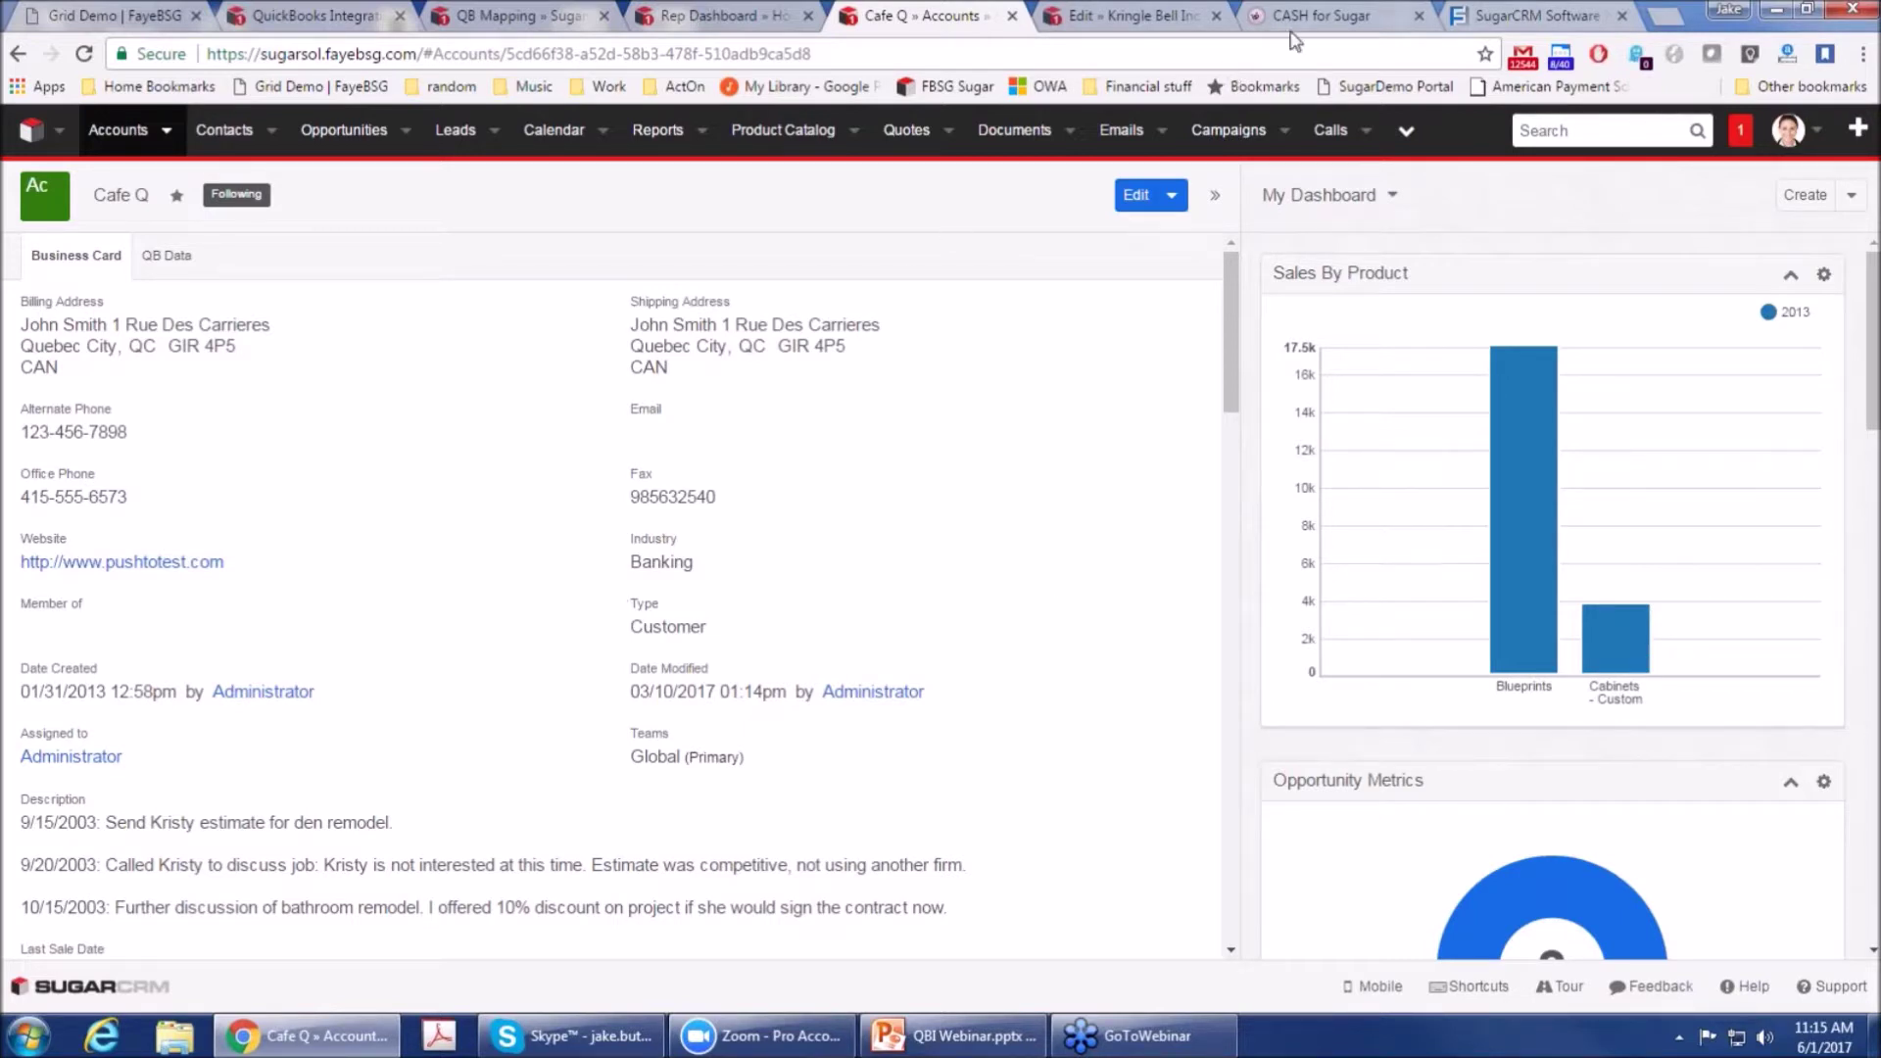
click(1318, 15)
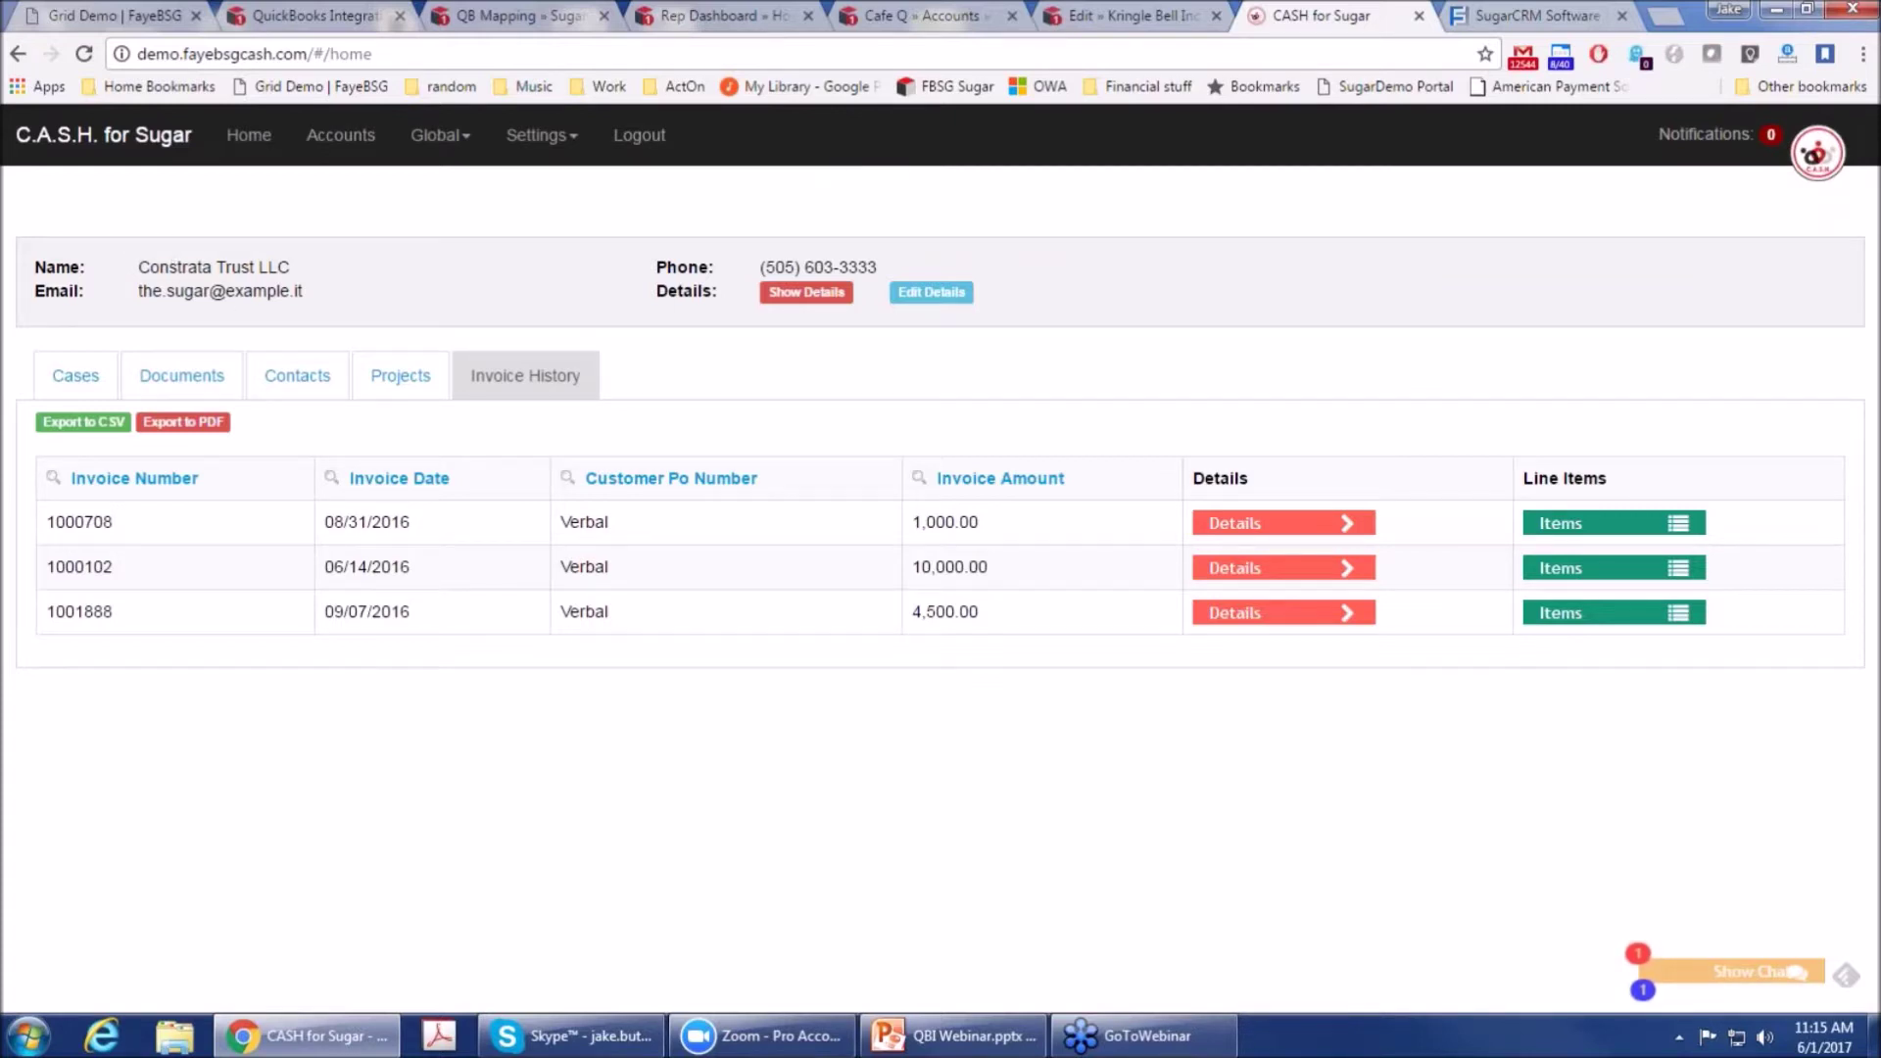
click(927, 25)
Step: Go from the Cafe Q account to the CASH for Sugar Invoice History with three invoices
scroll(618, 588, down, 3)
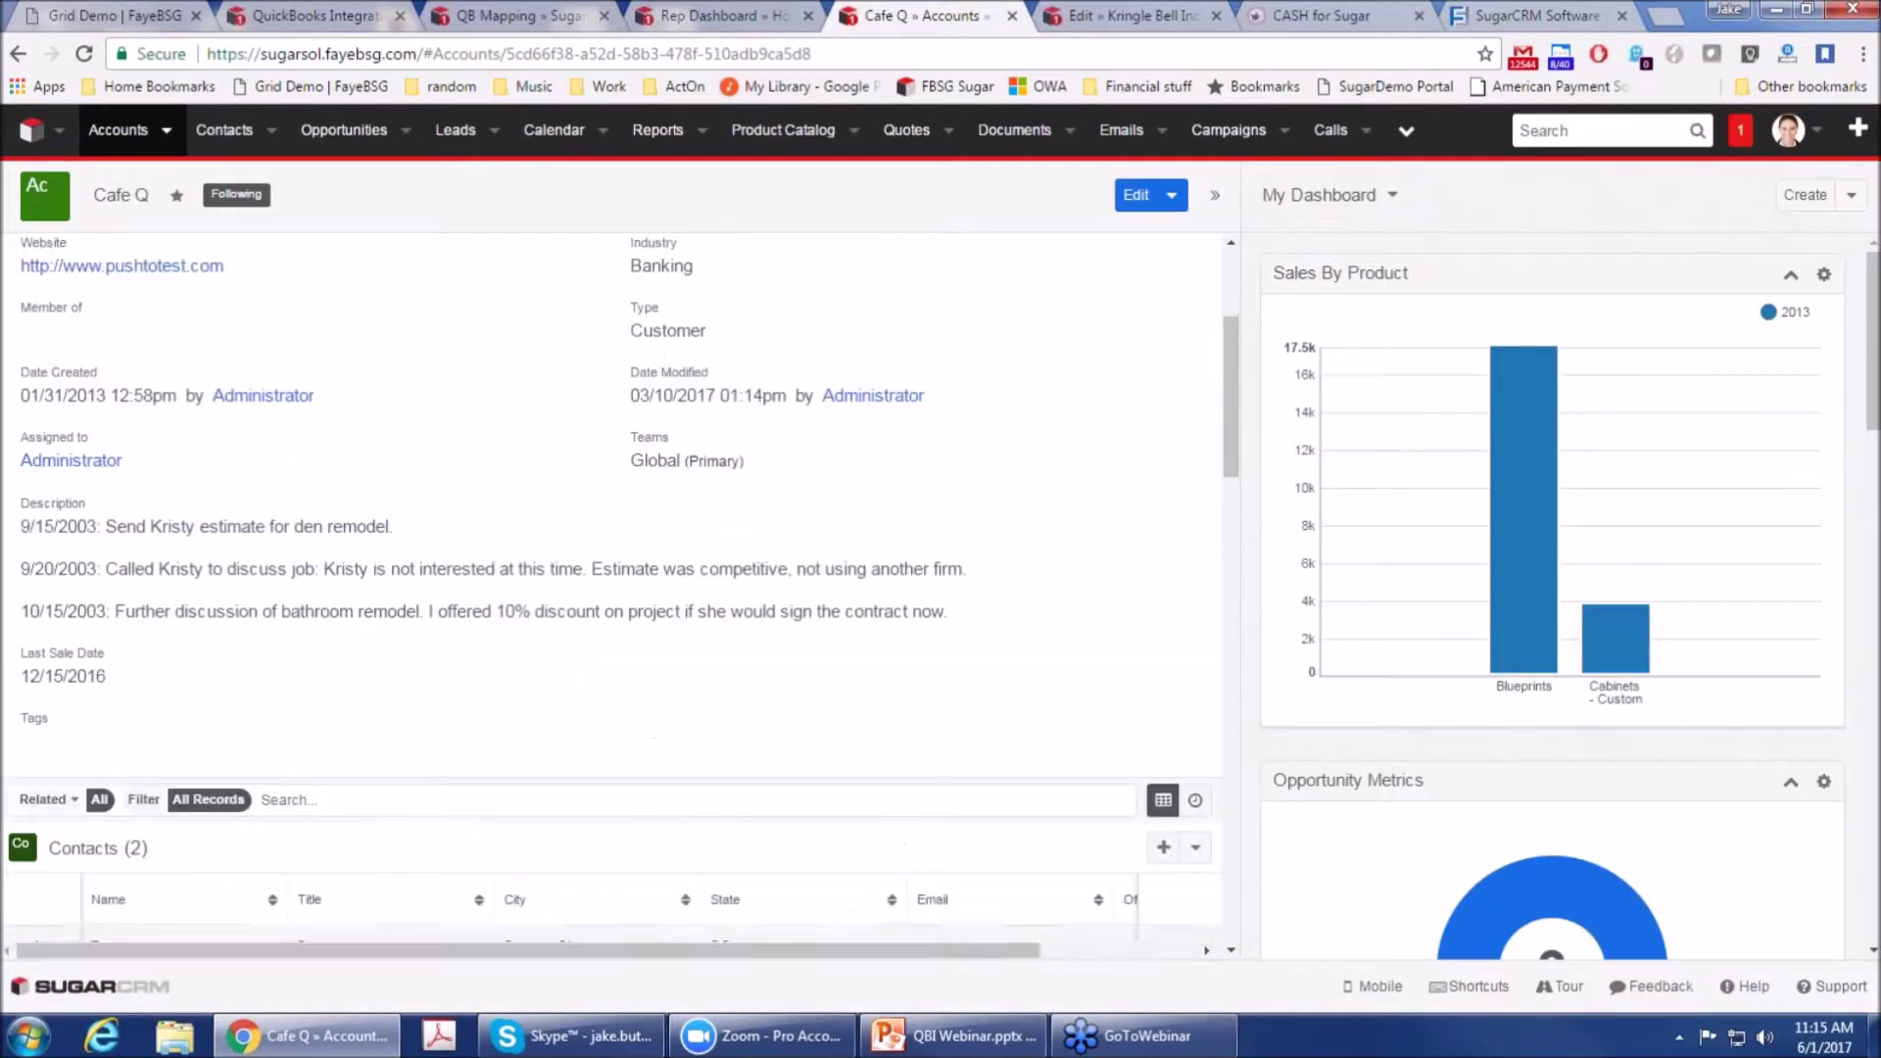
scroll(321, 490, down, 6)
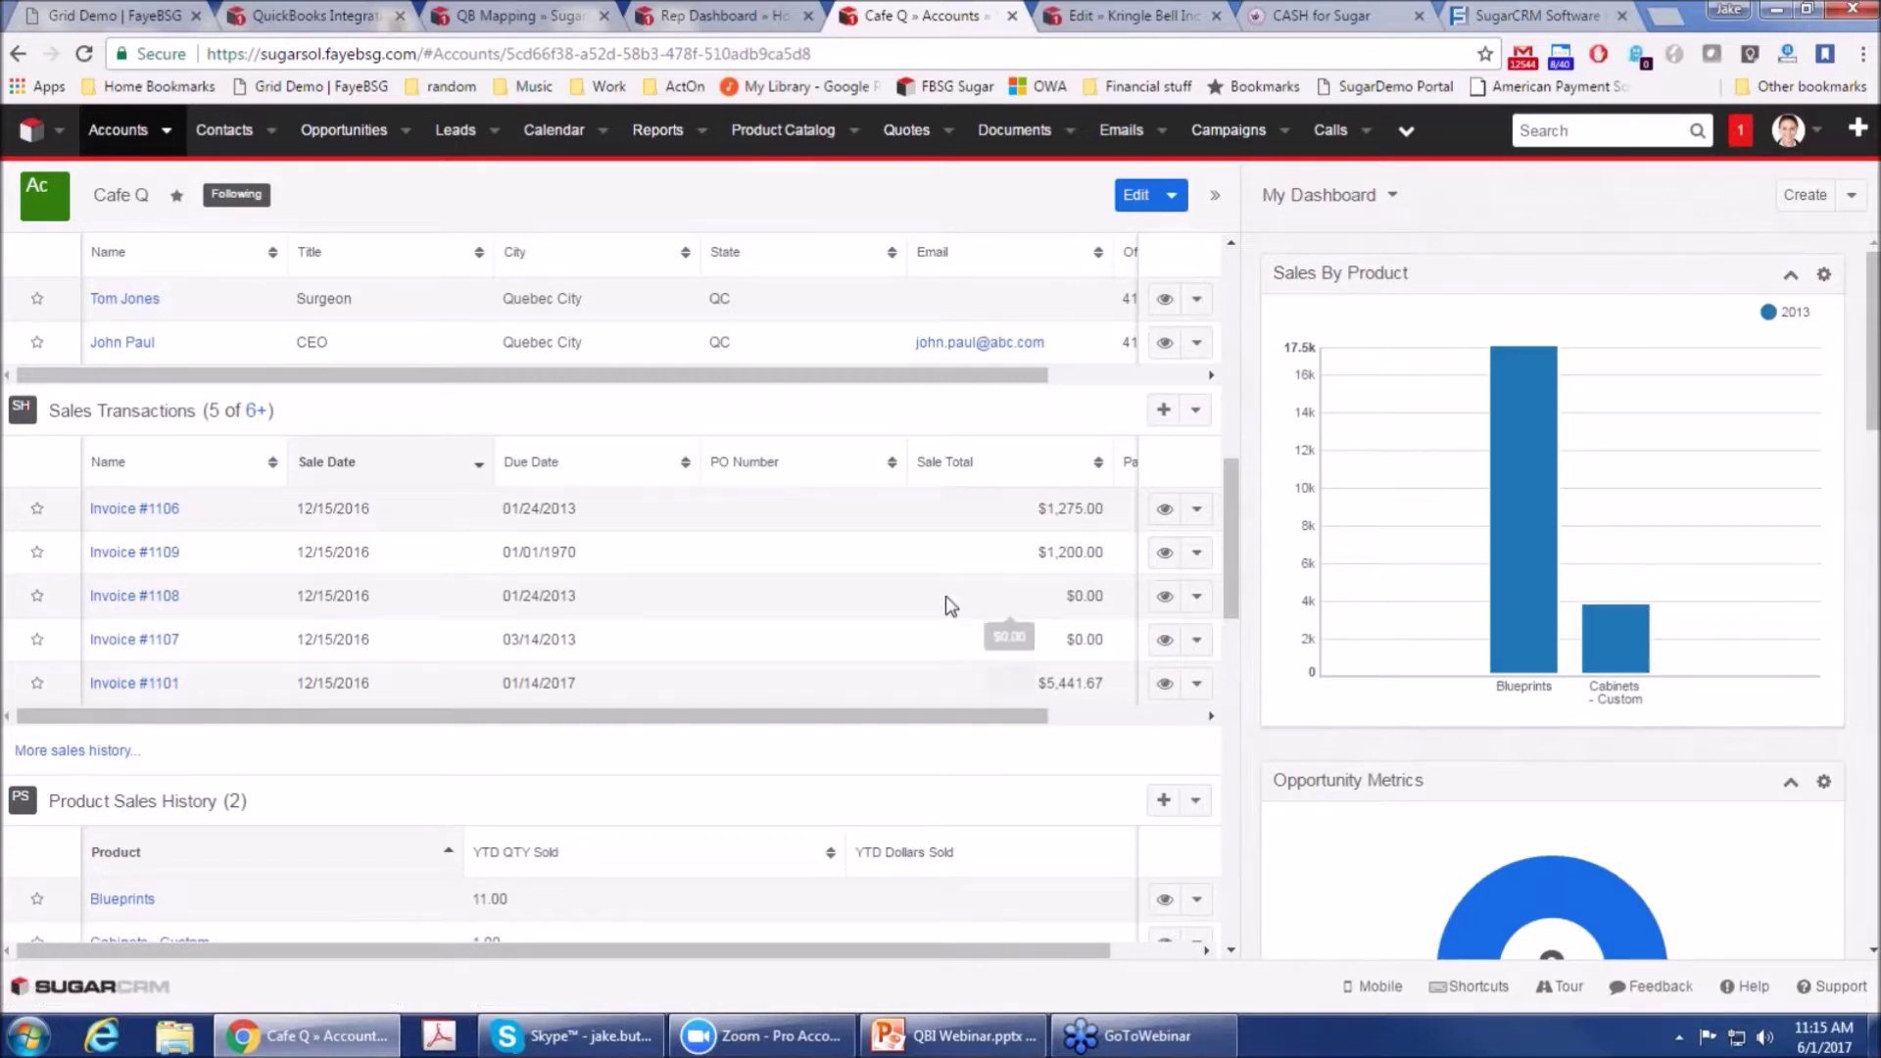
click(1356, 24)
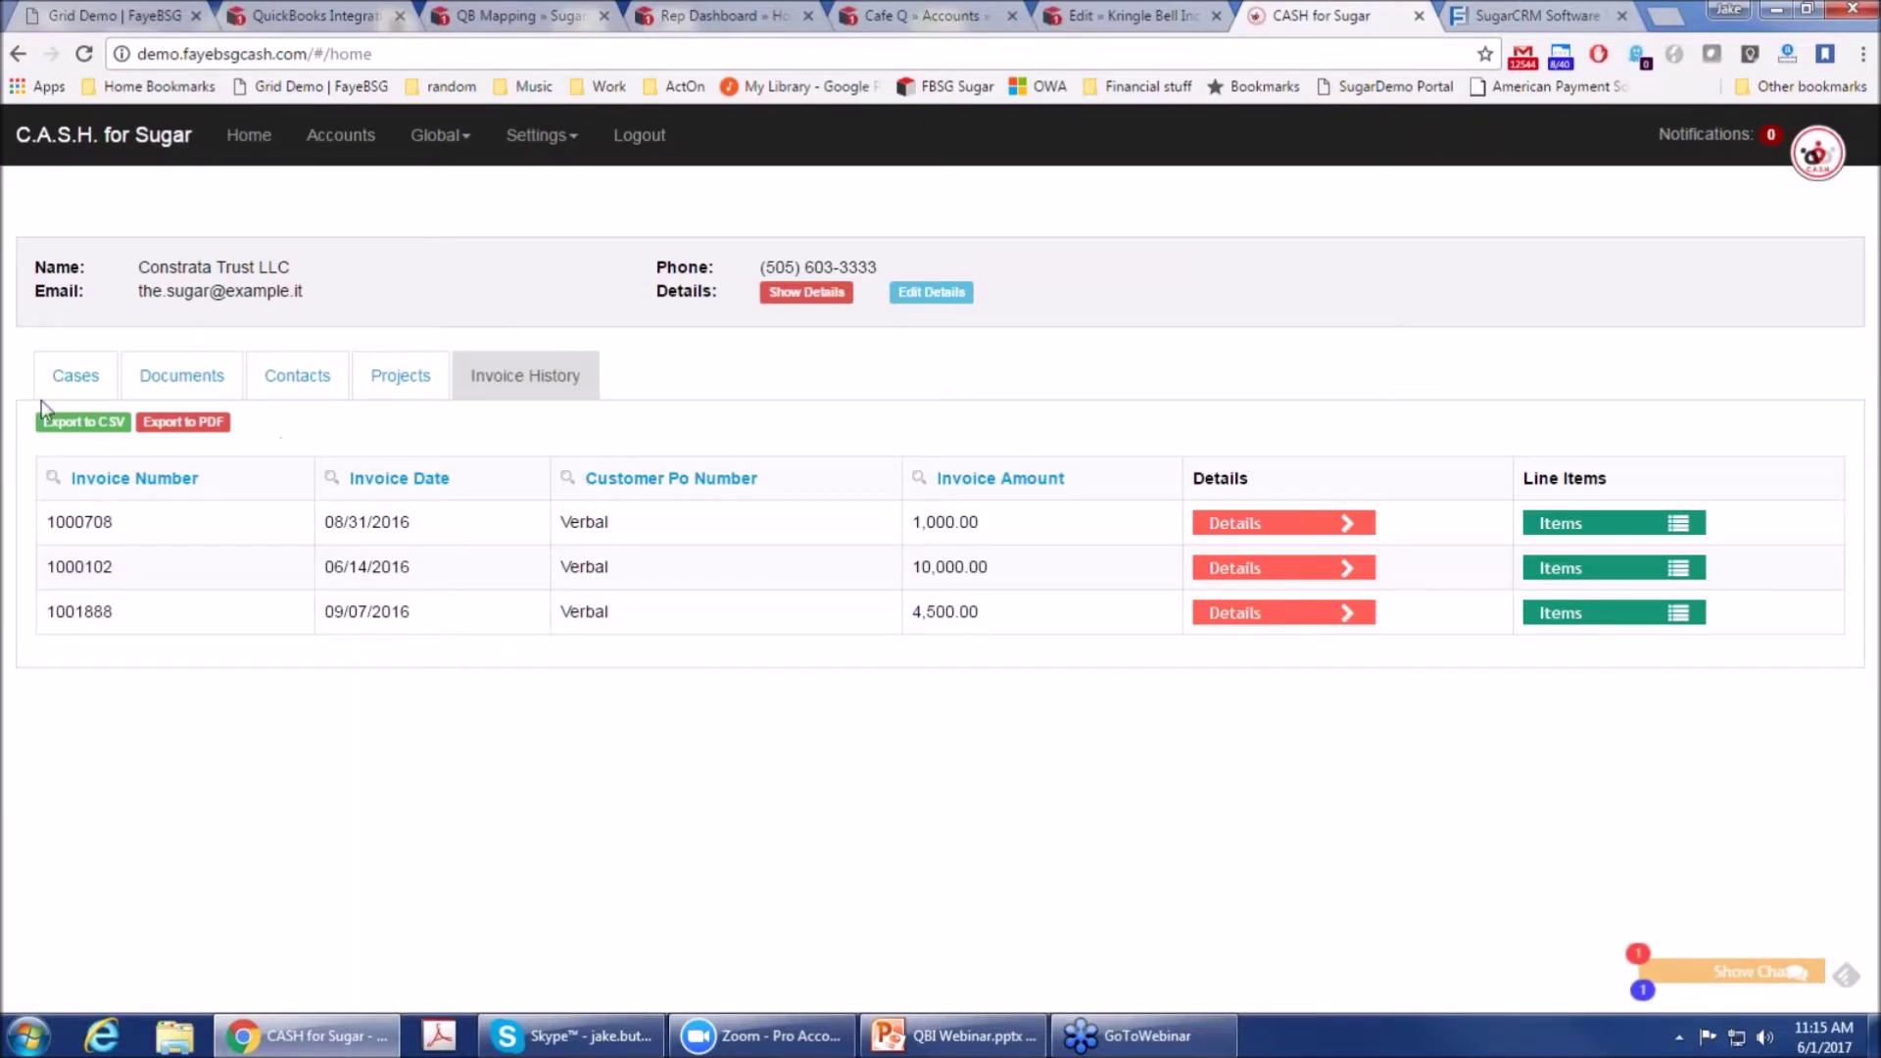
Step: Browse the portal's Cases, Invoice History and invoice 1000708's details, ending on the six-contact Contacts list
click(73, 381)
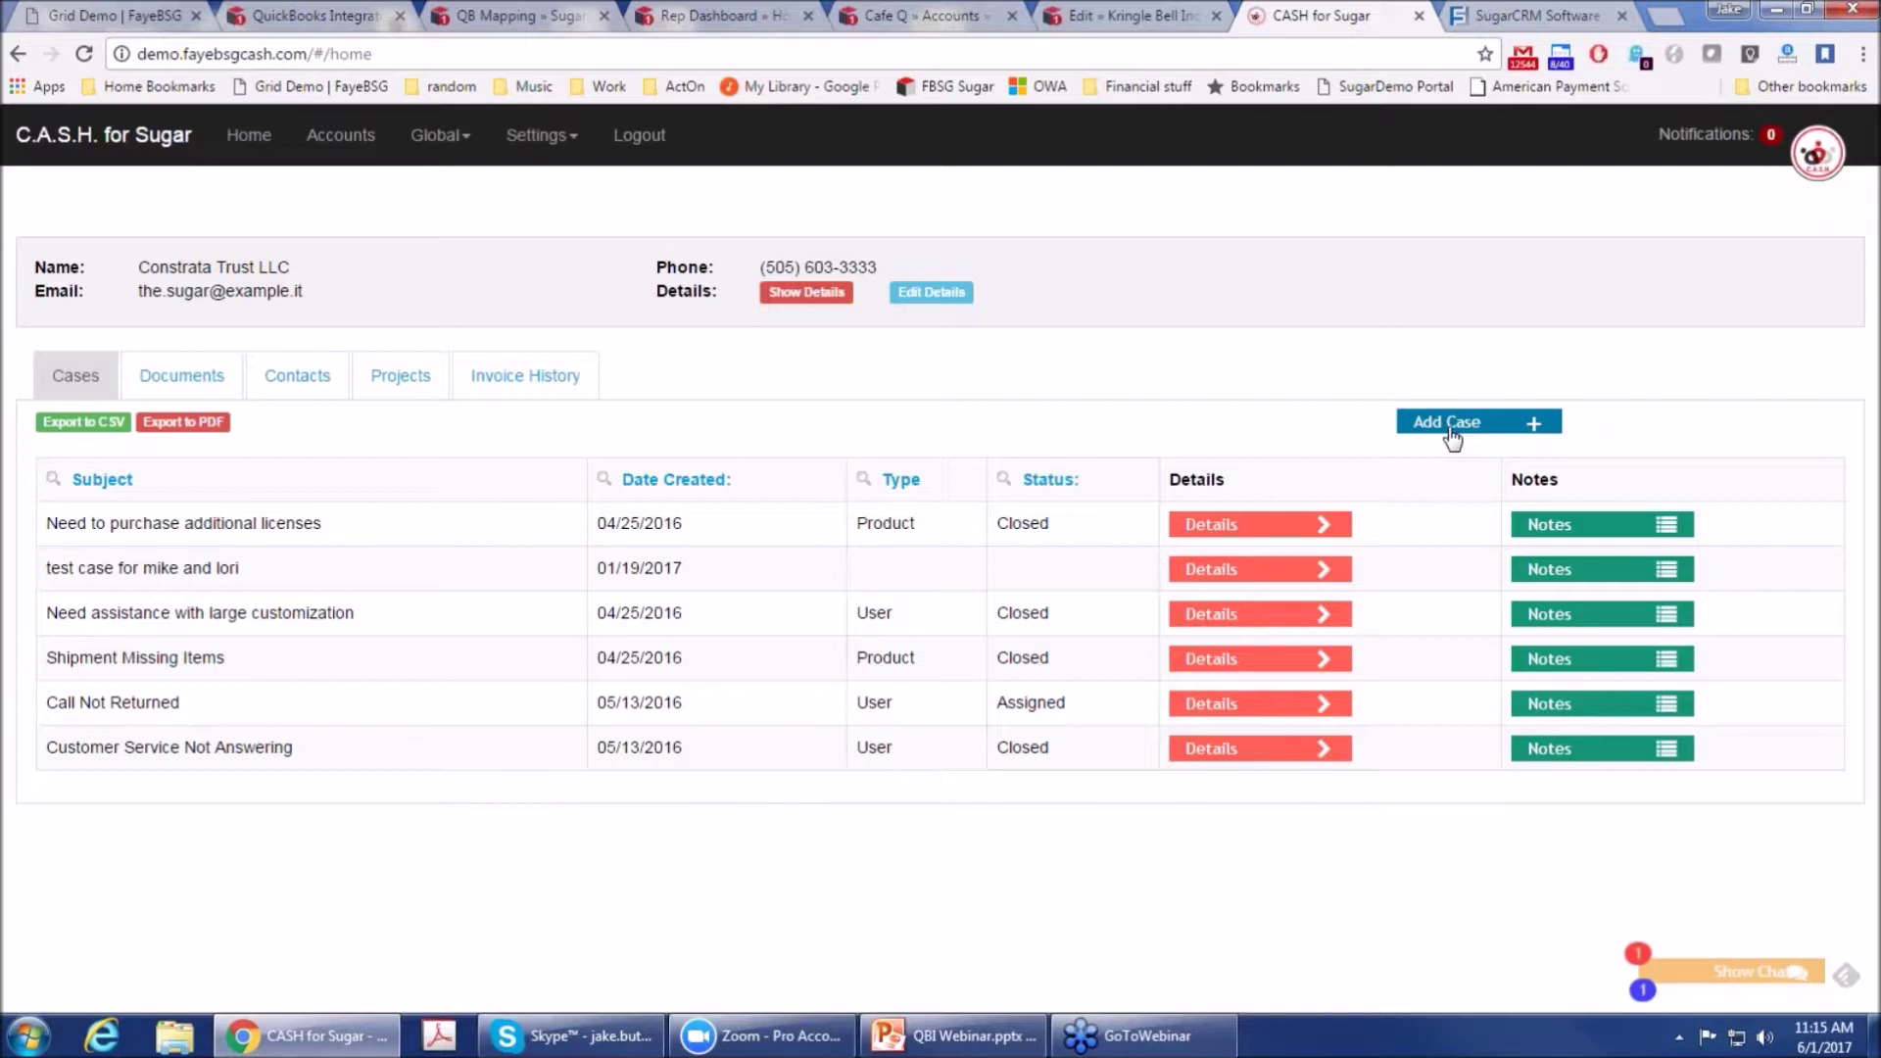
click(516, 390)
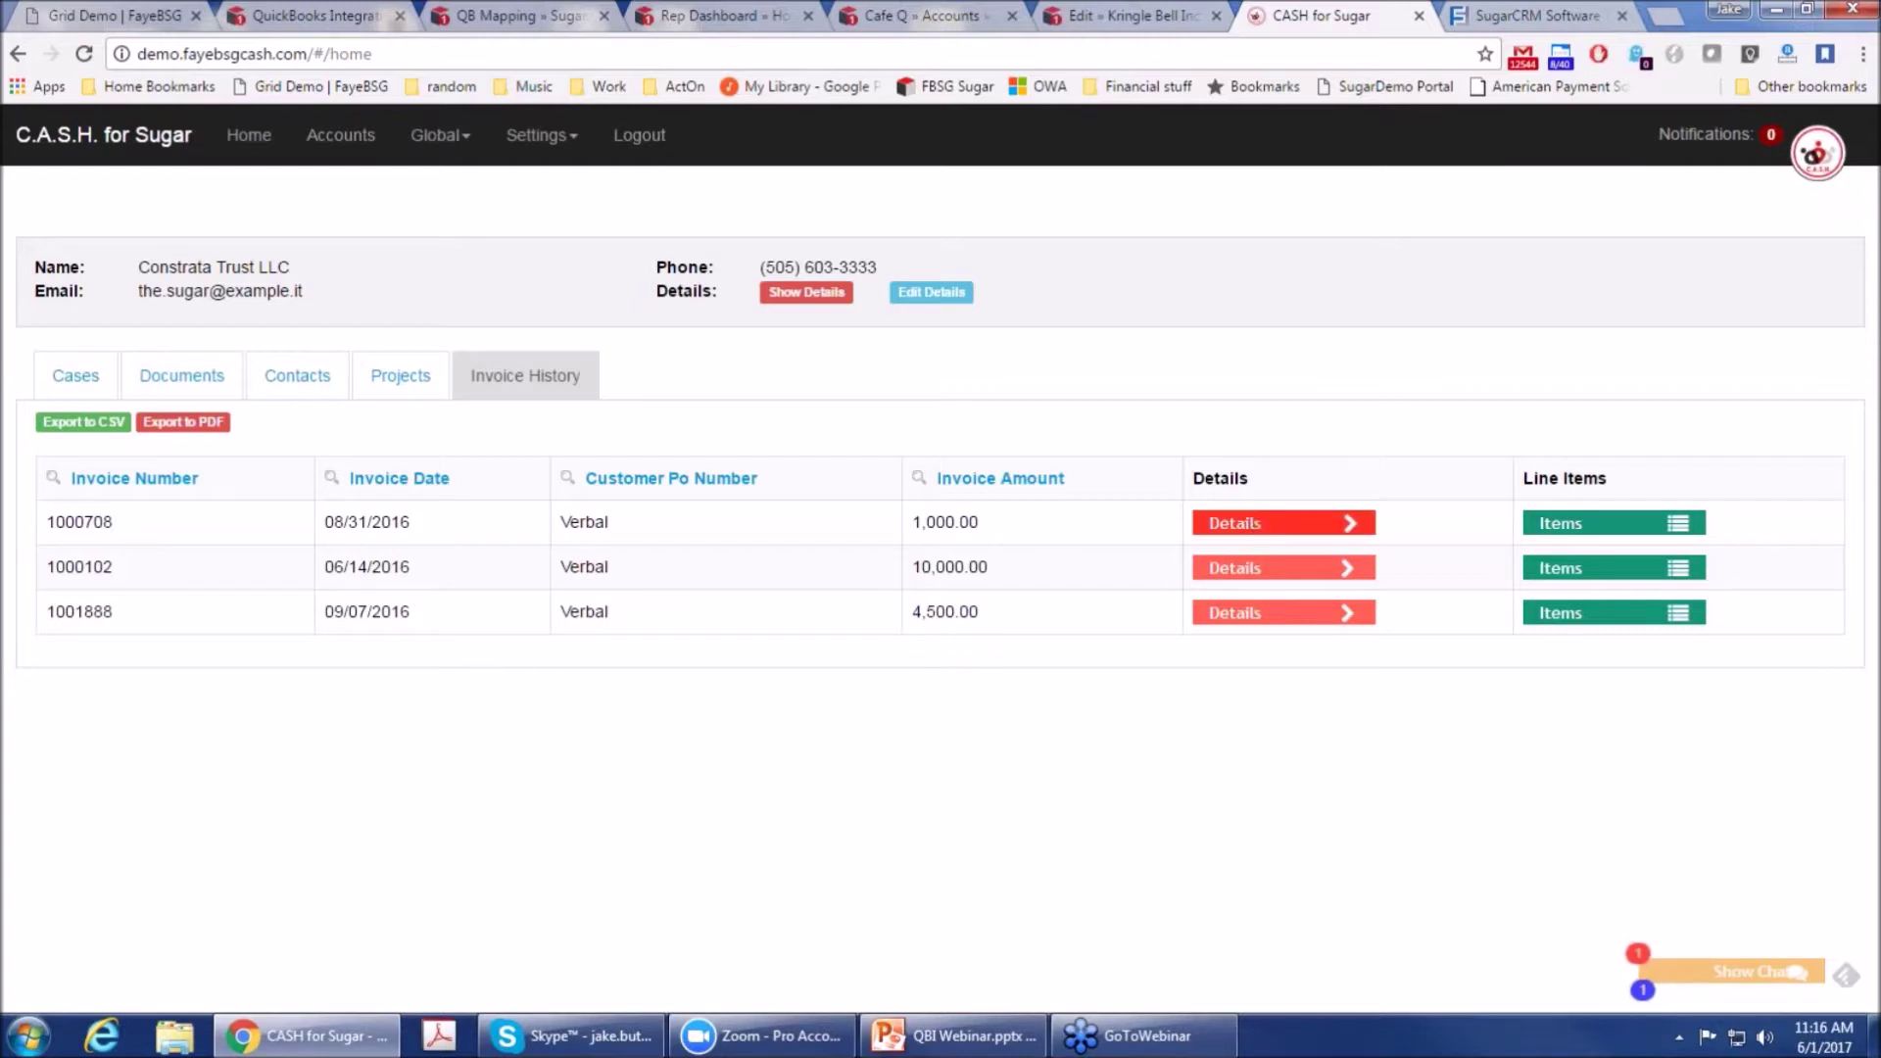
click(1284, 522)
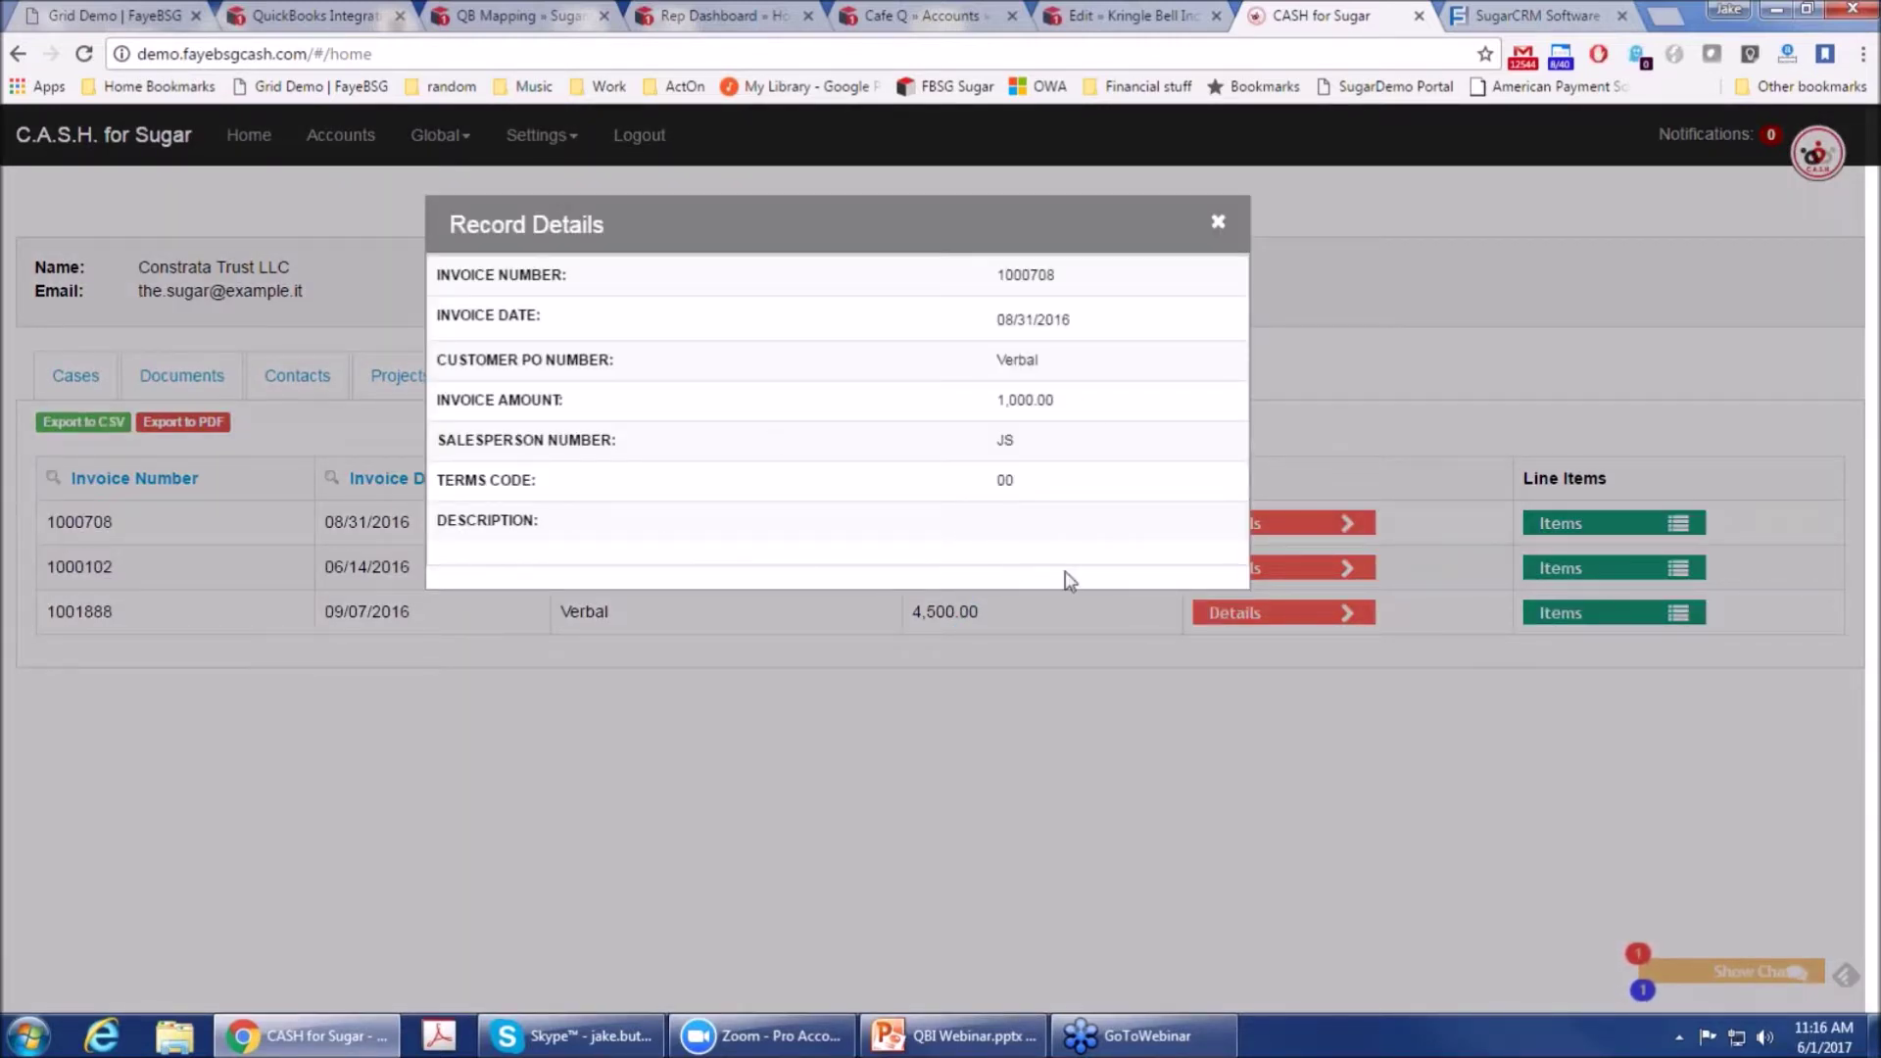
click(1218, 224)
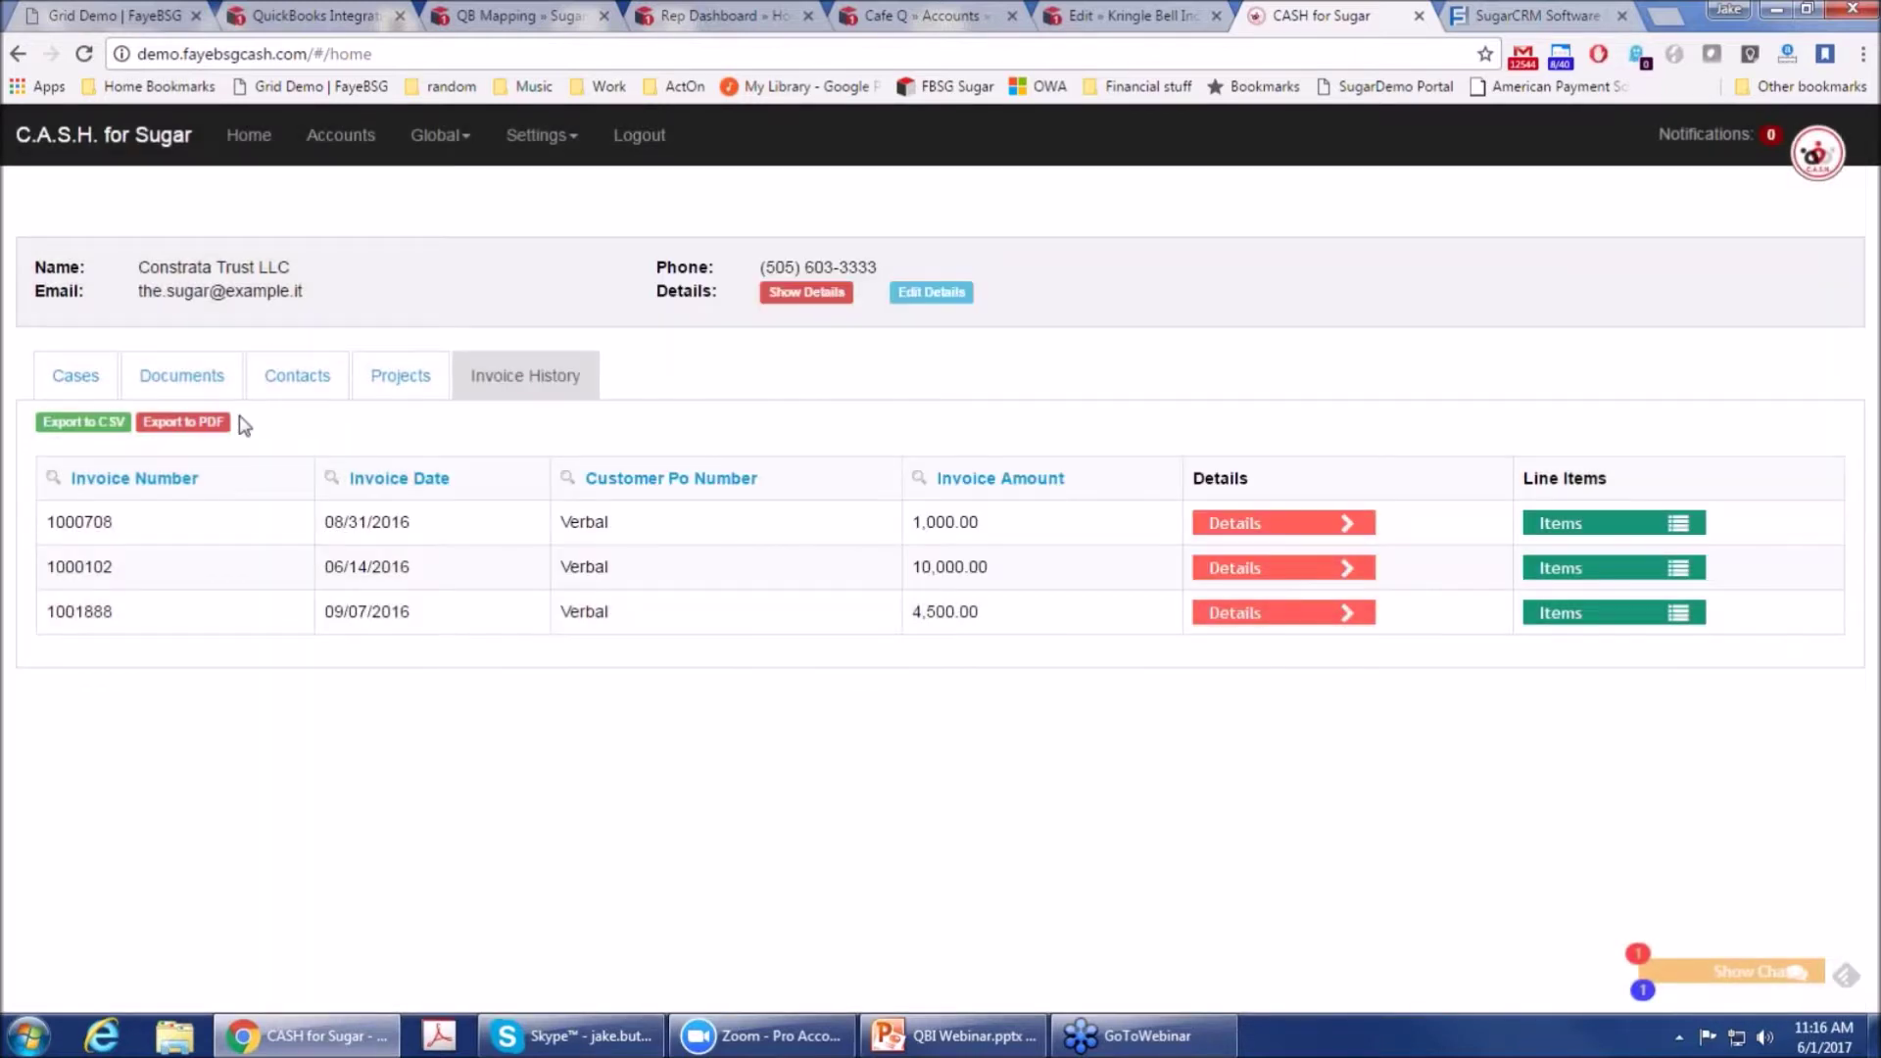
click(70, 382)
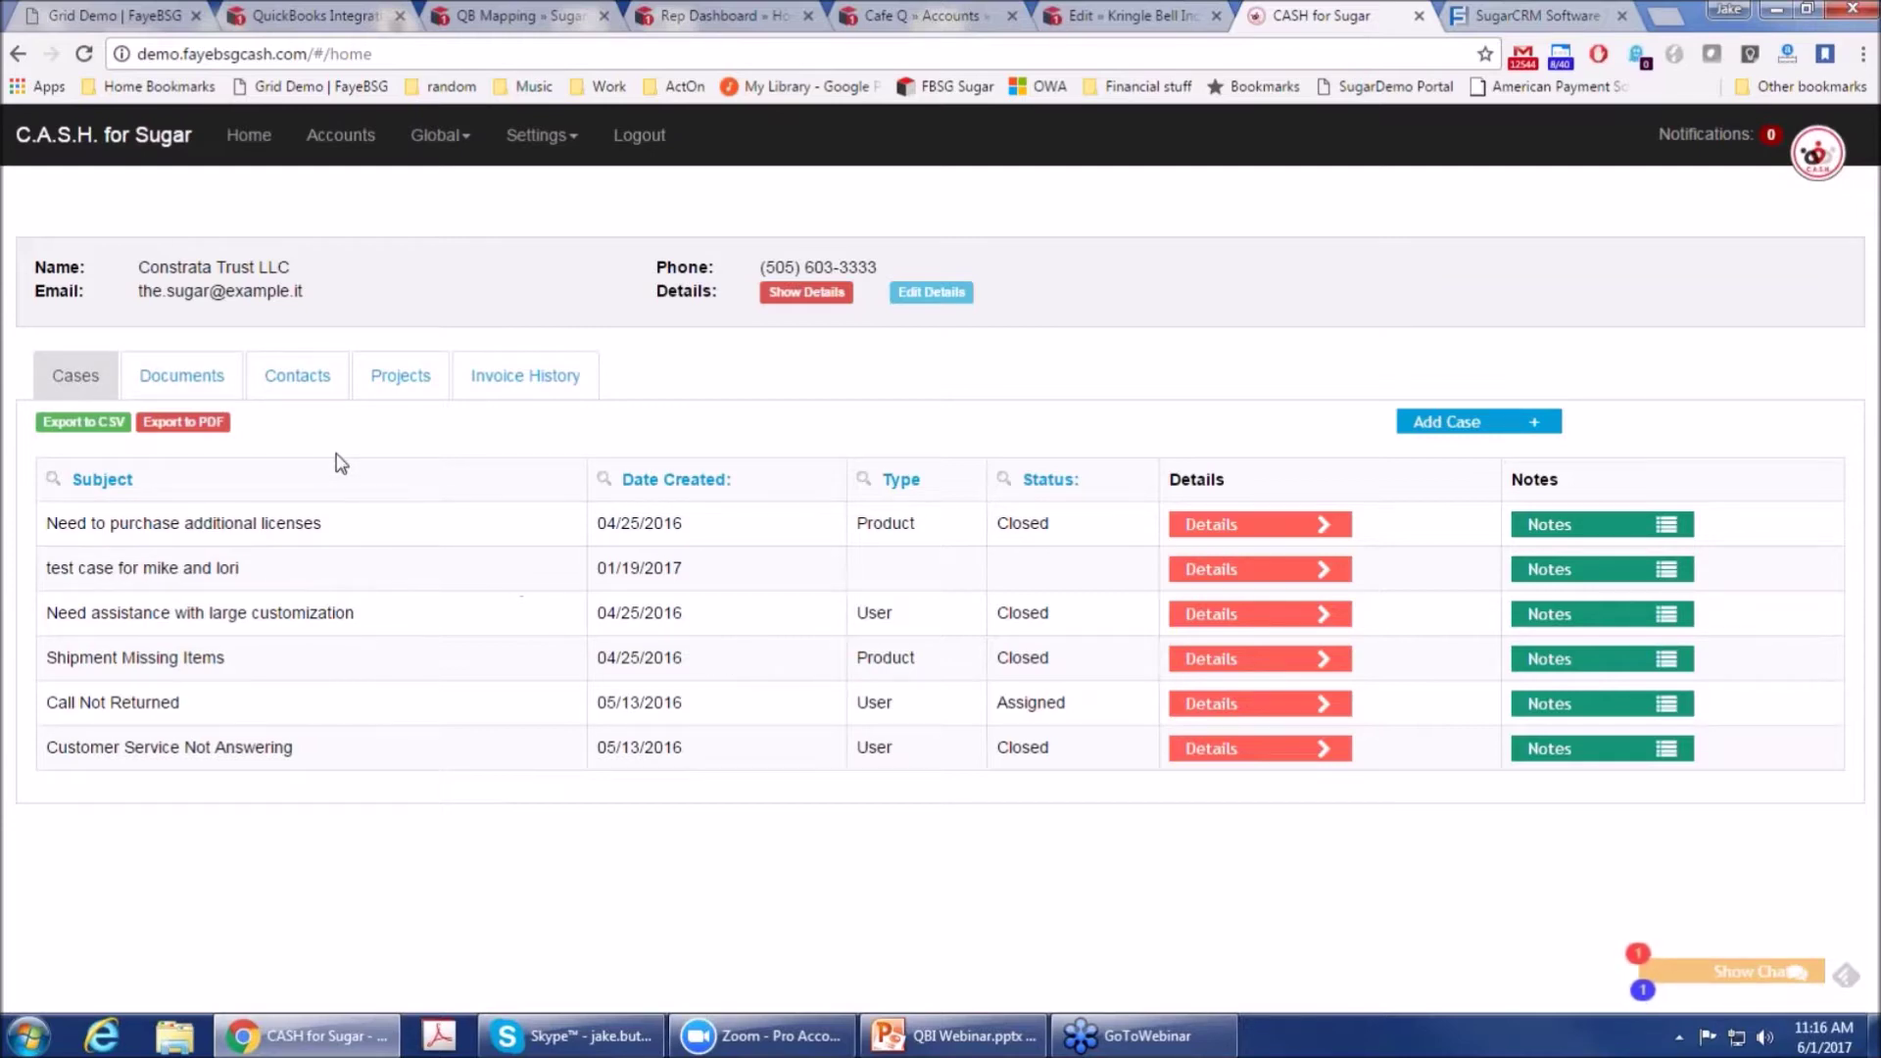
click(298, 378)
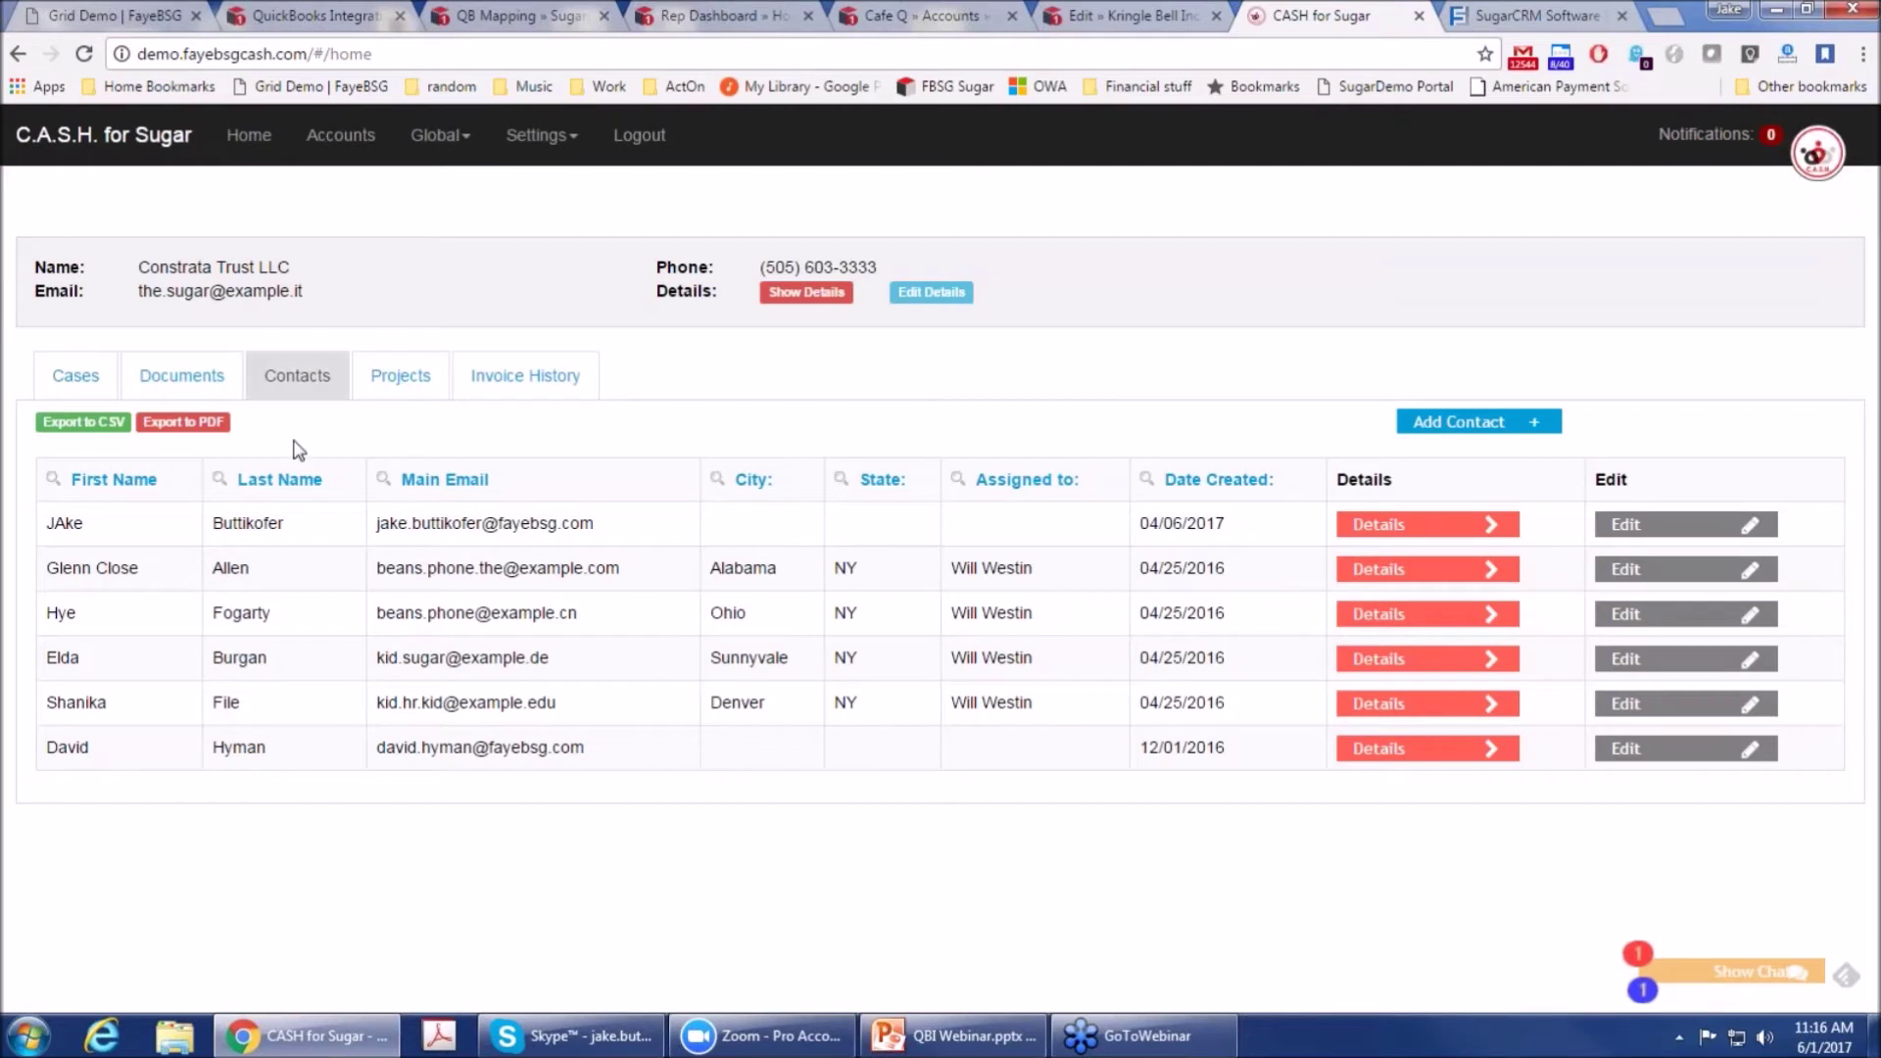
click(929, 292)
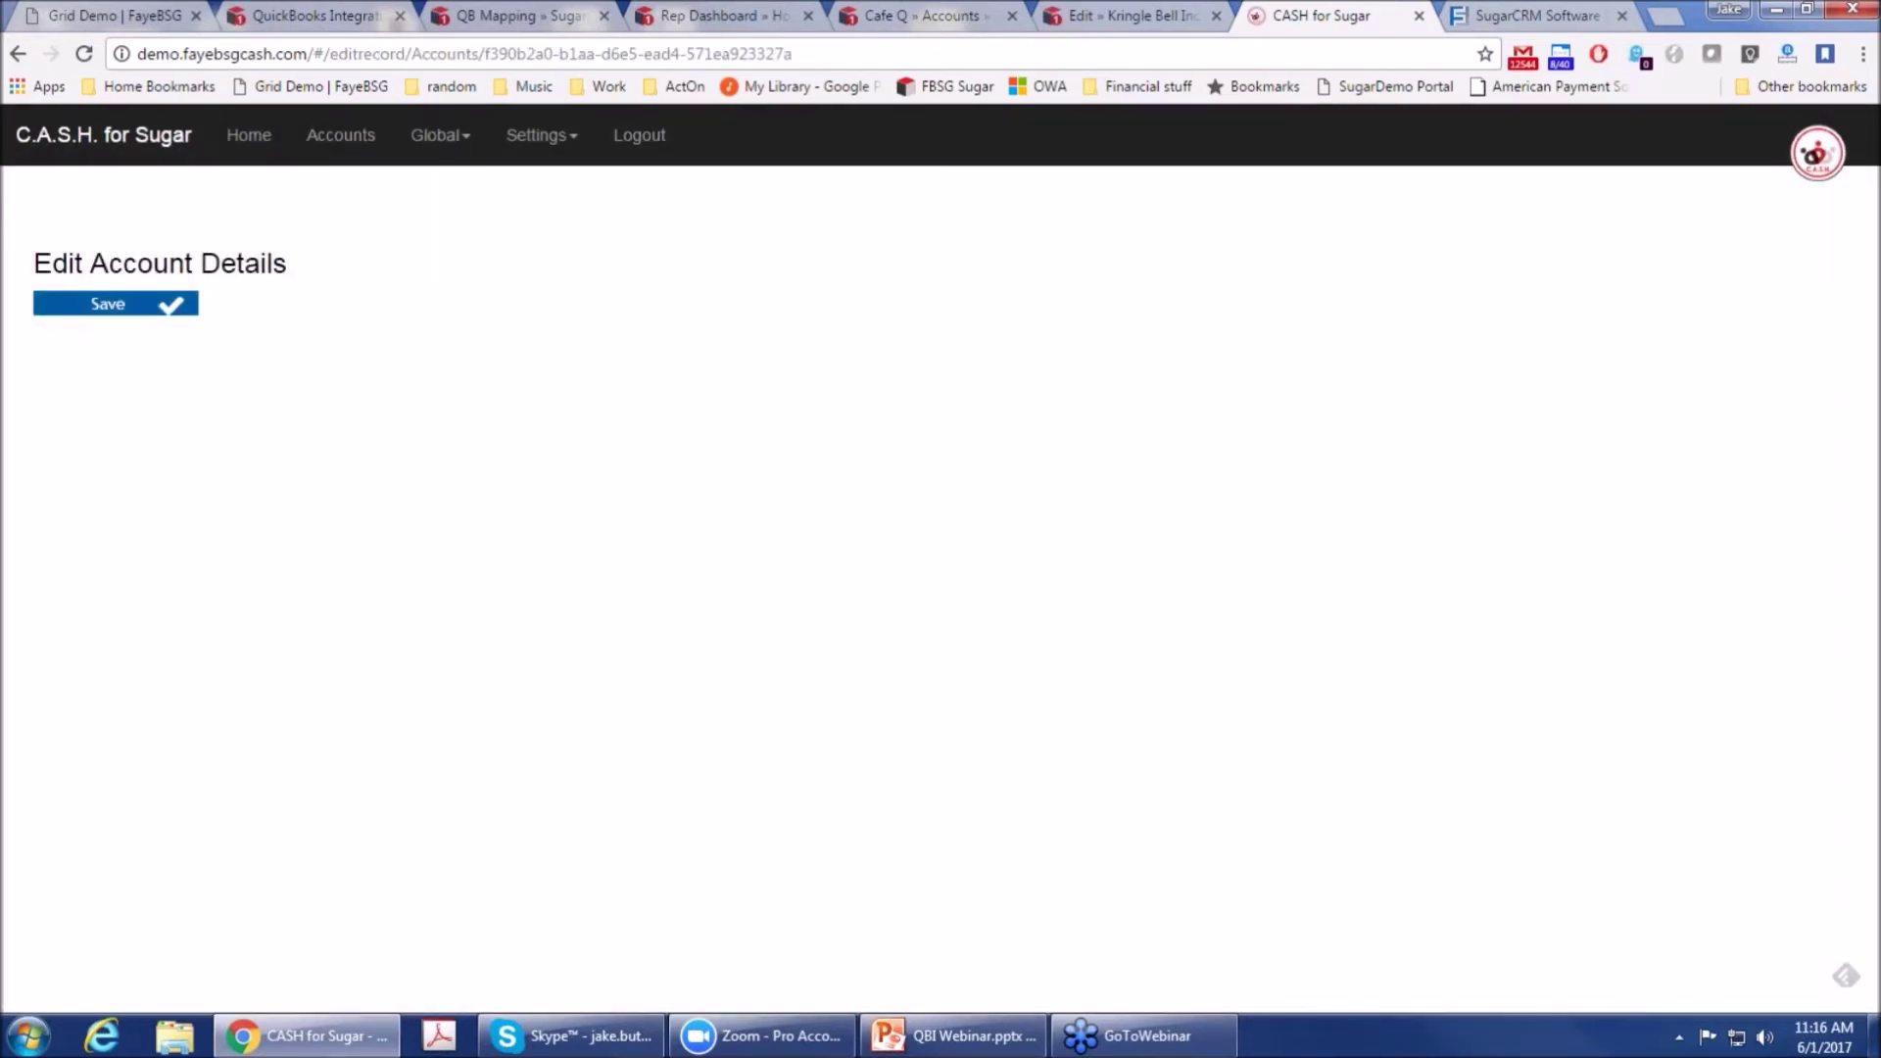
click(167, 304)
click(827, 252)
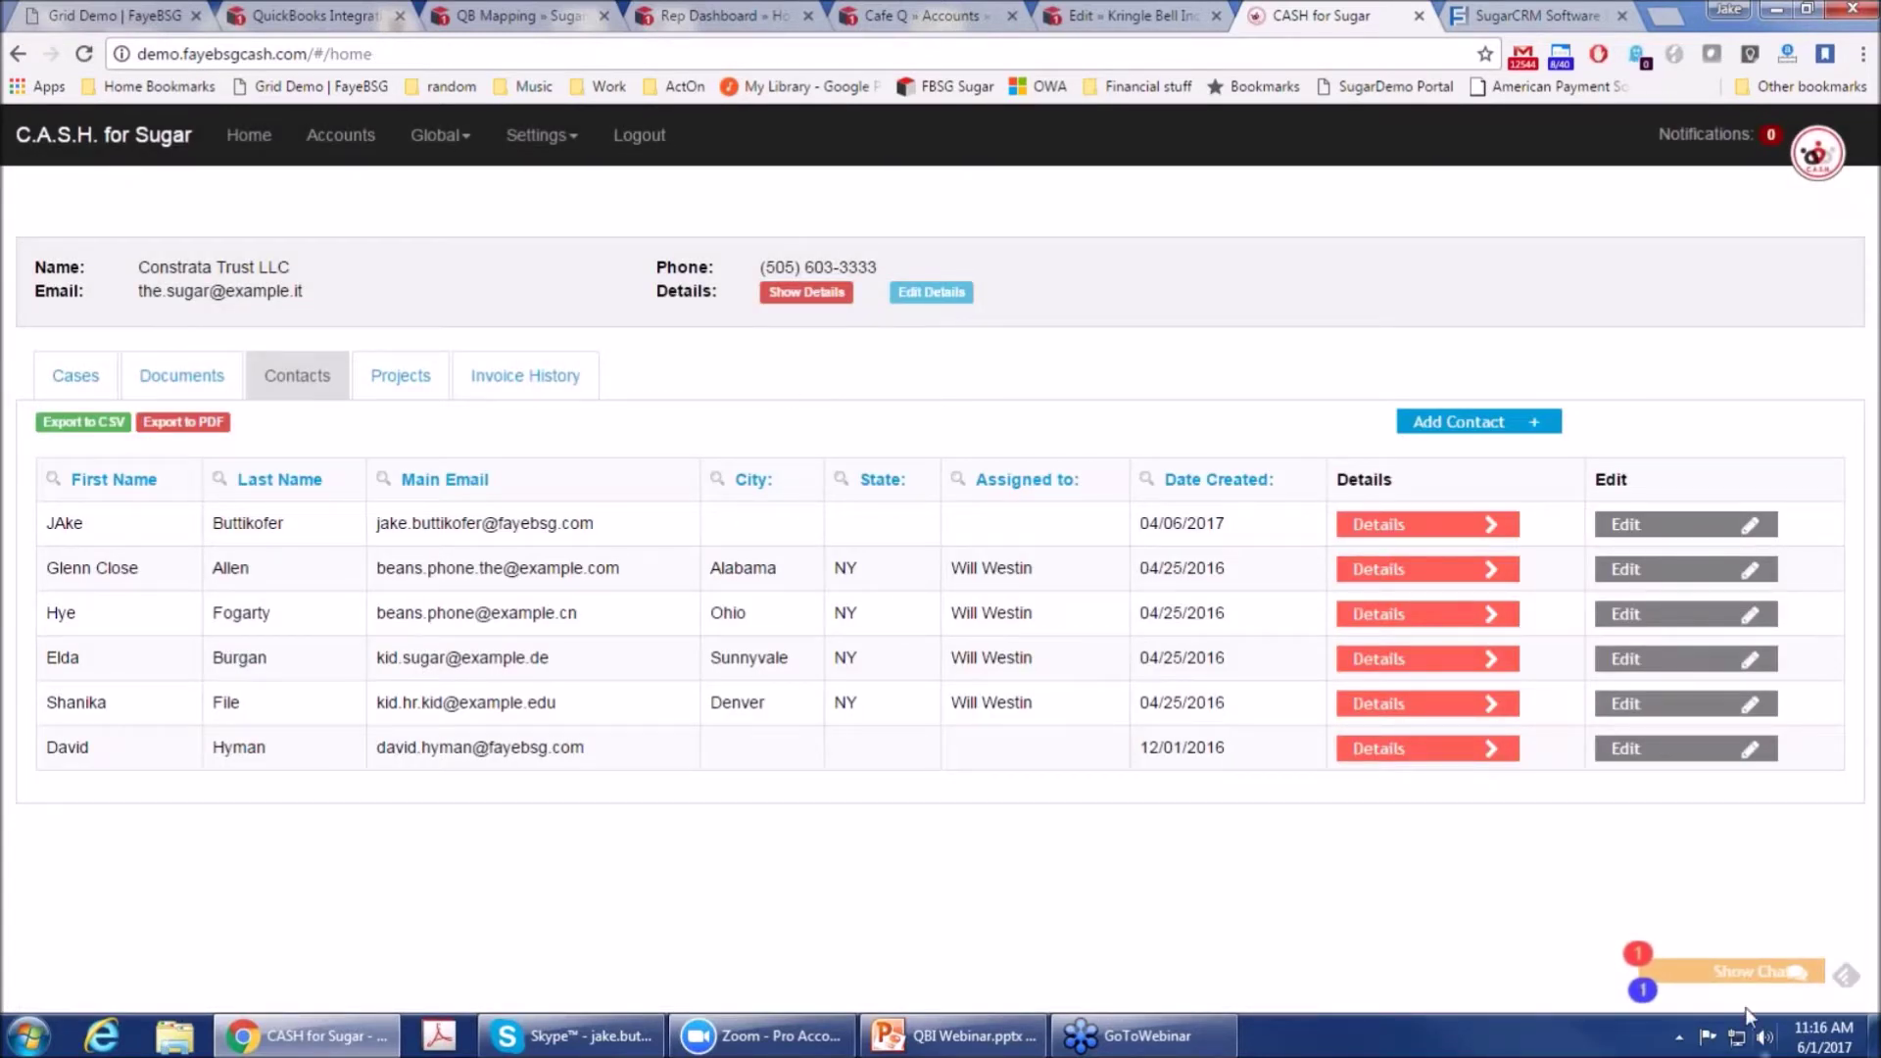
click(1687, 979)
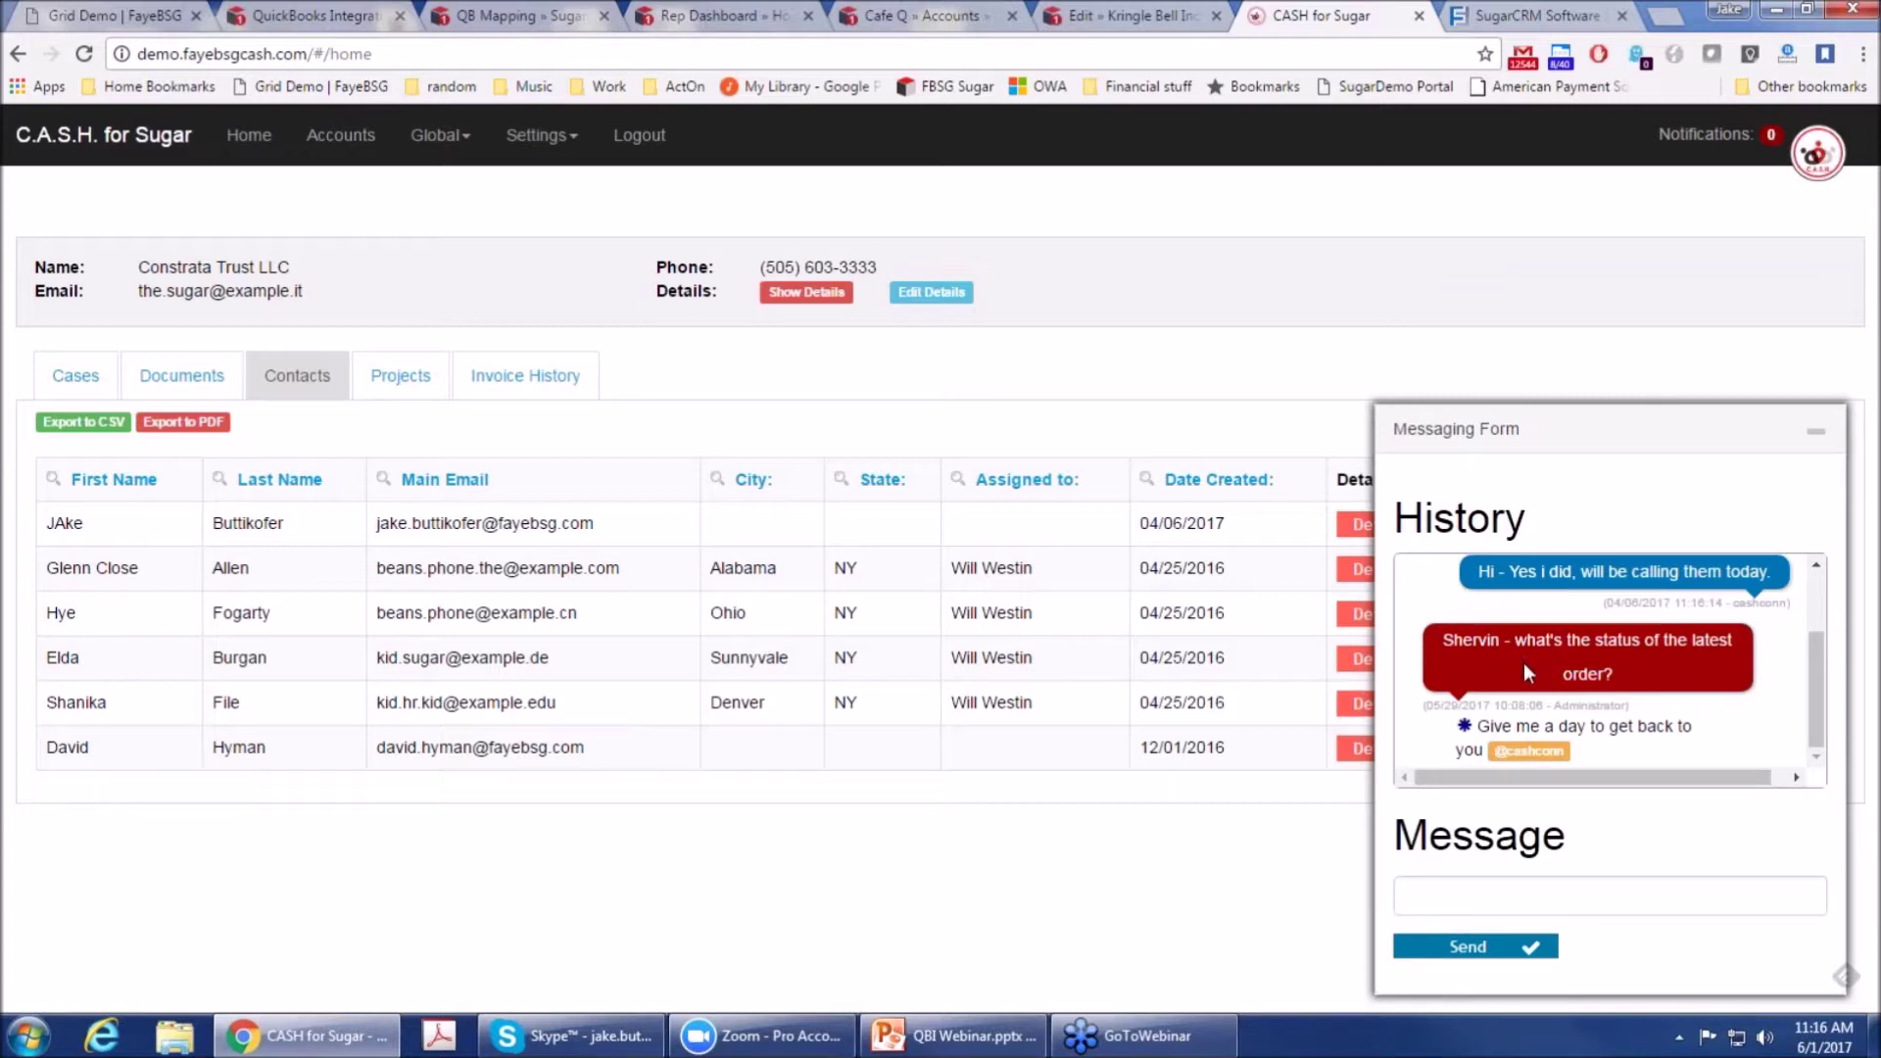
click(1815, 431)
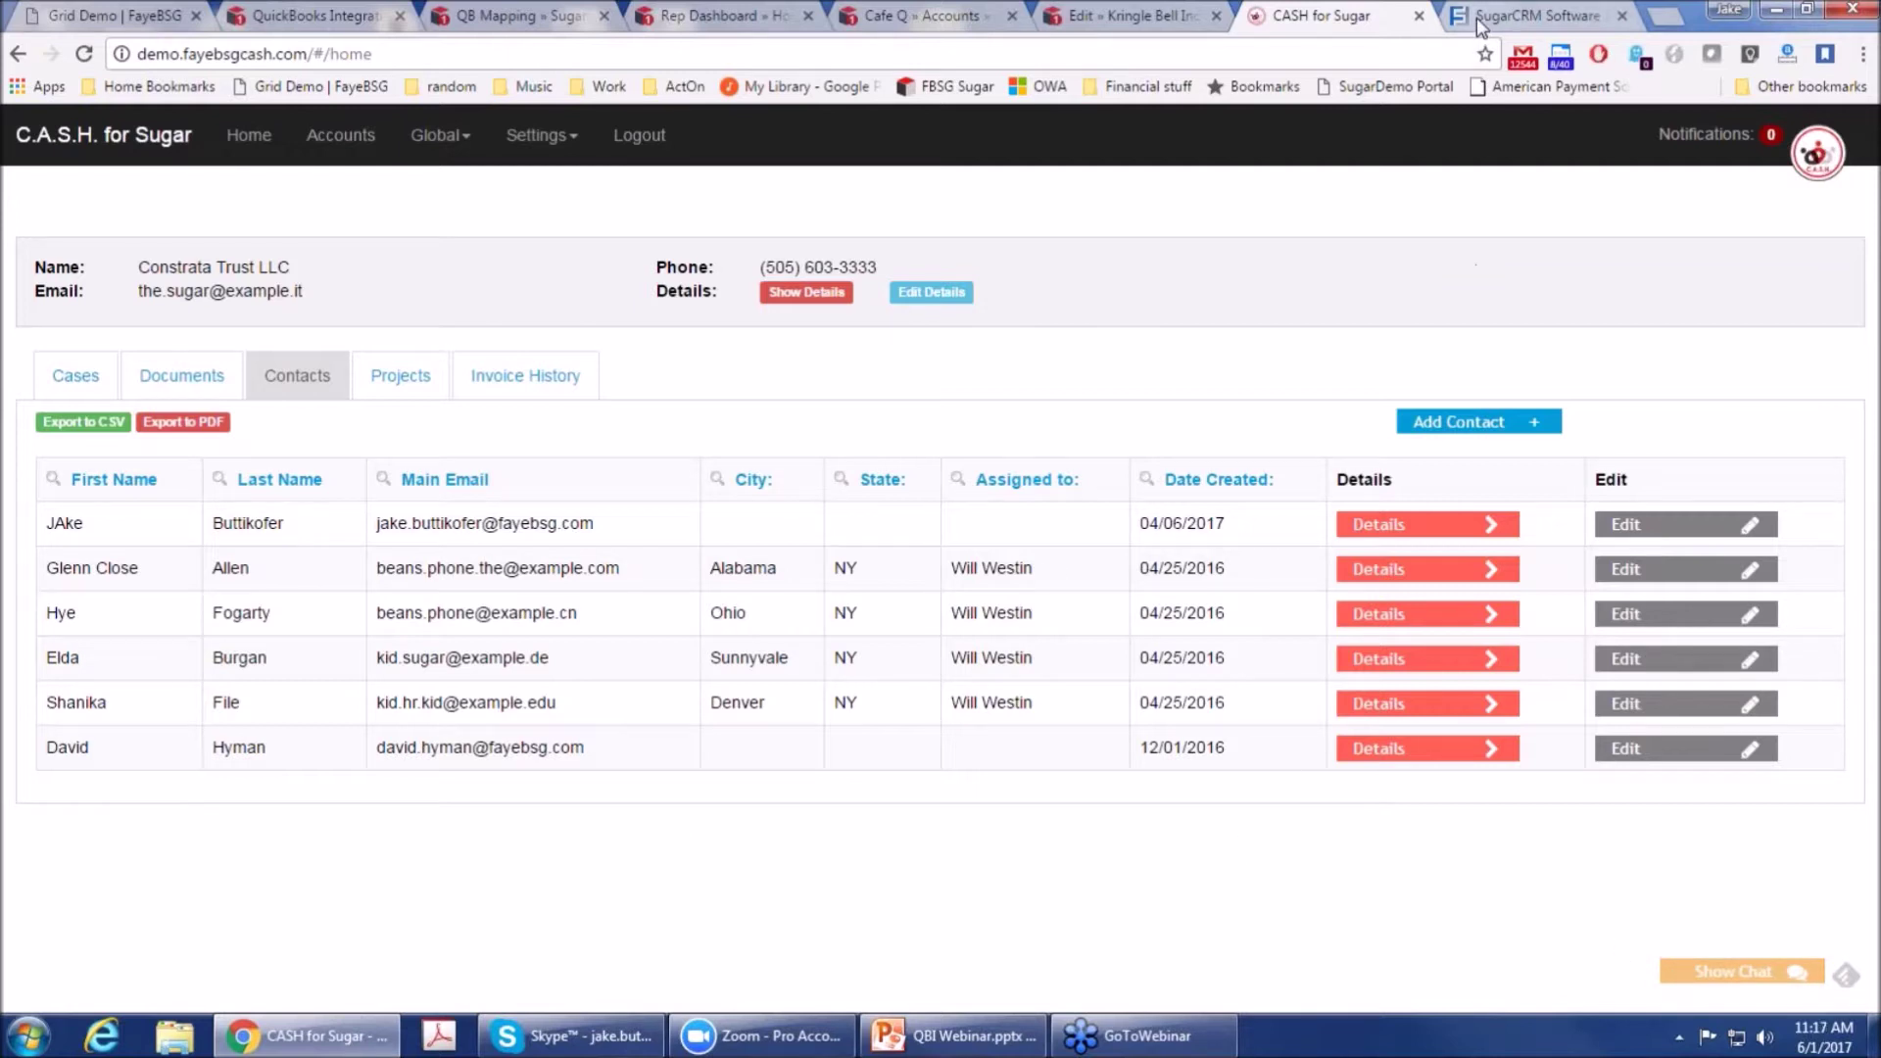
Step: Open FayeBSG's SugarCRM QuickBooks Integration page and review its editions priced $1499 to $2499 per year
click(1507, 16)
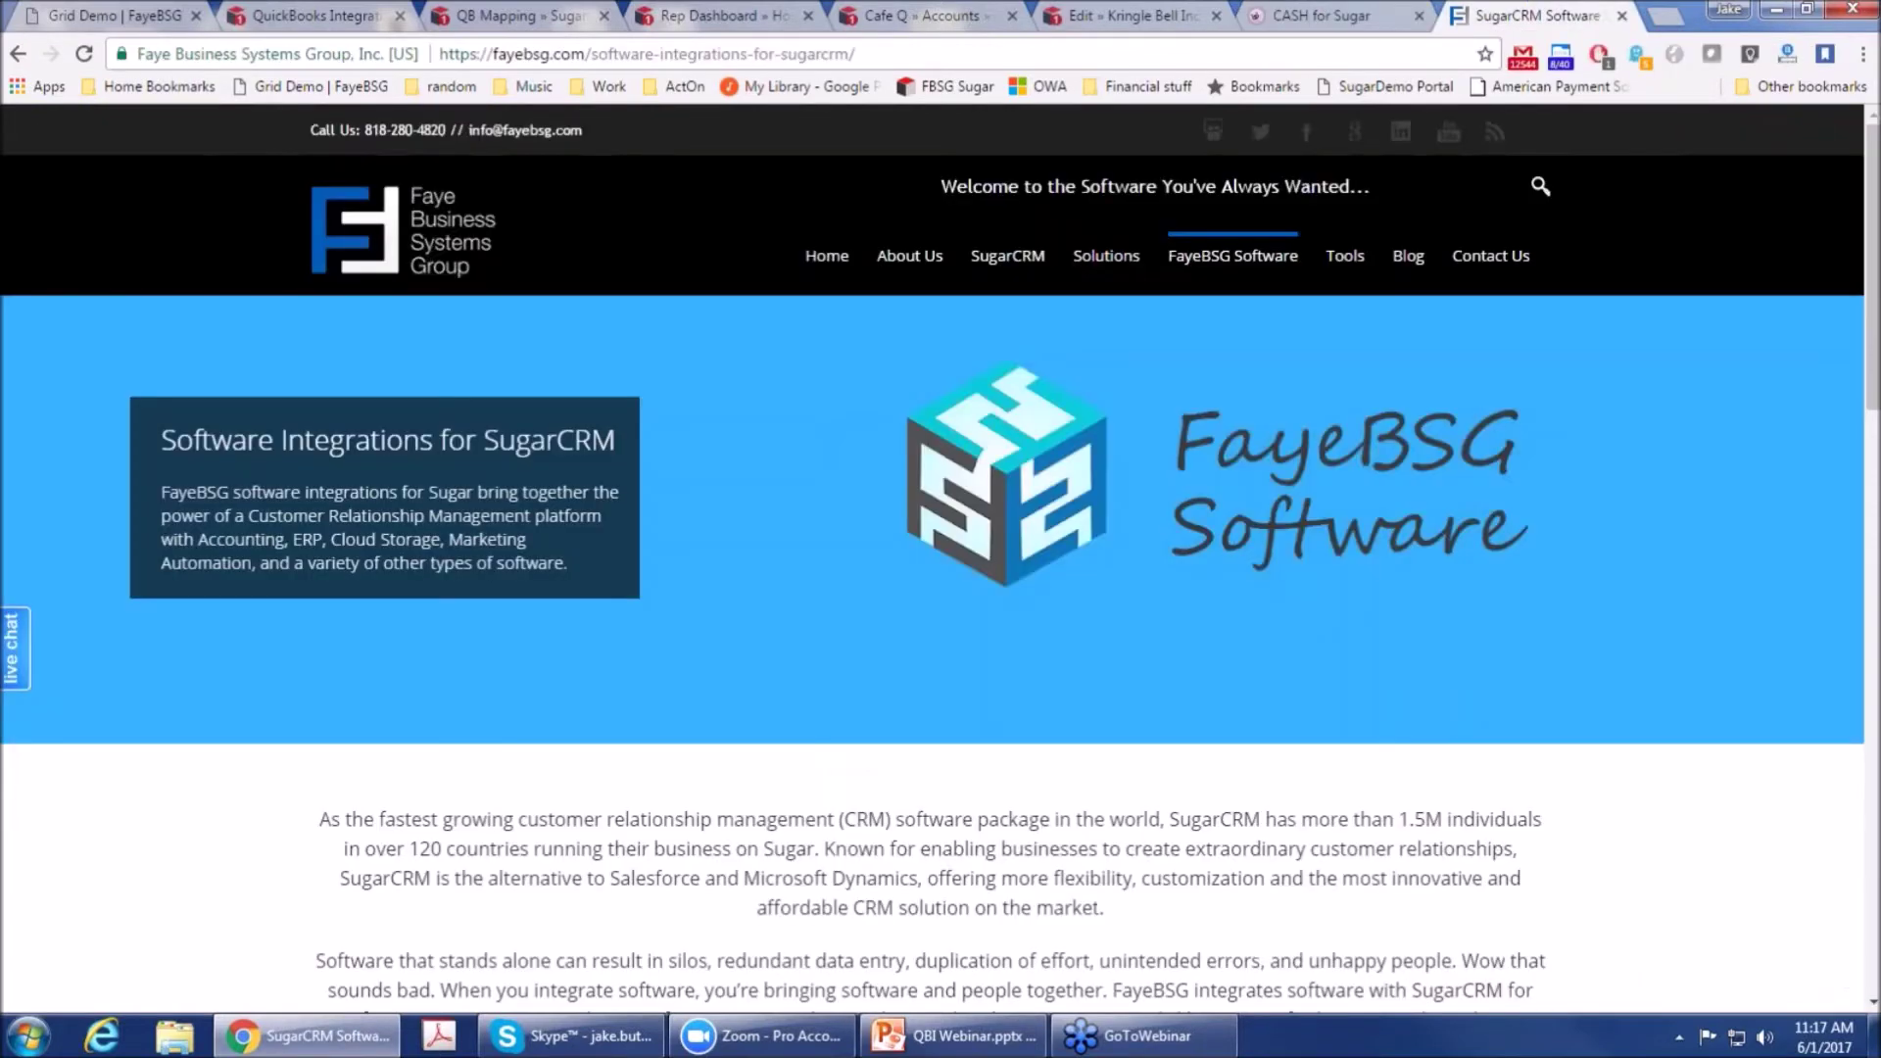
scroll(437, 661, down, 7)
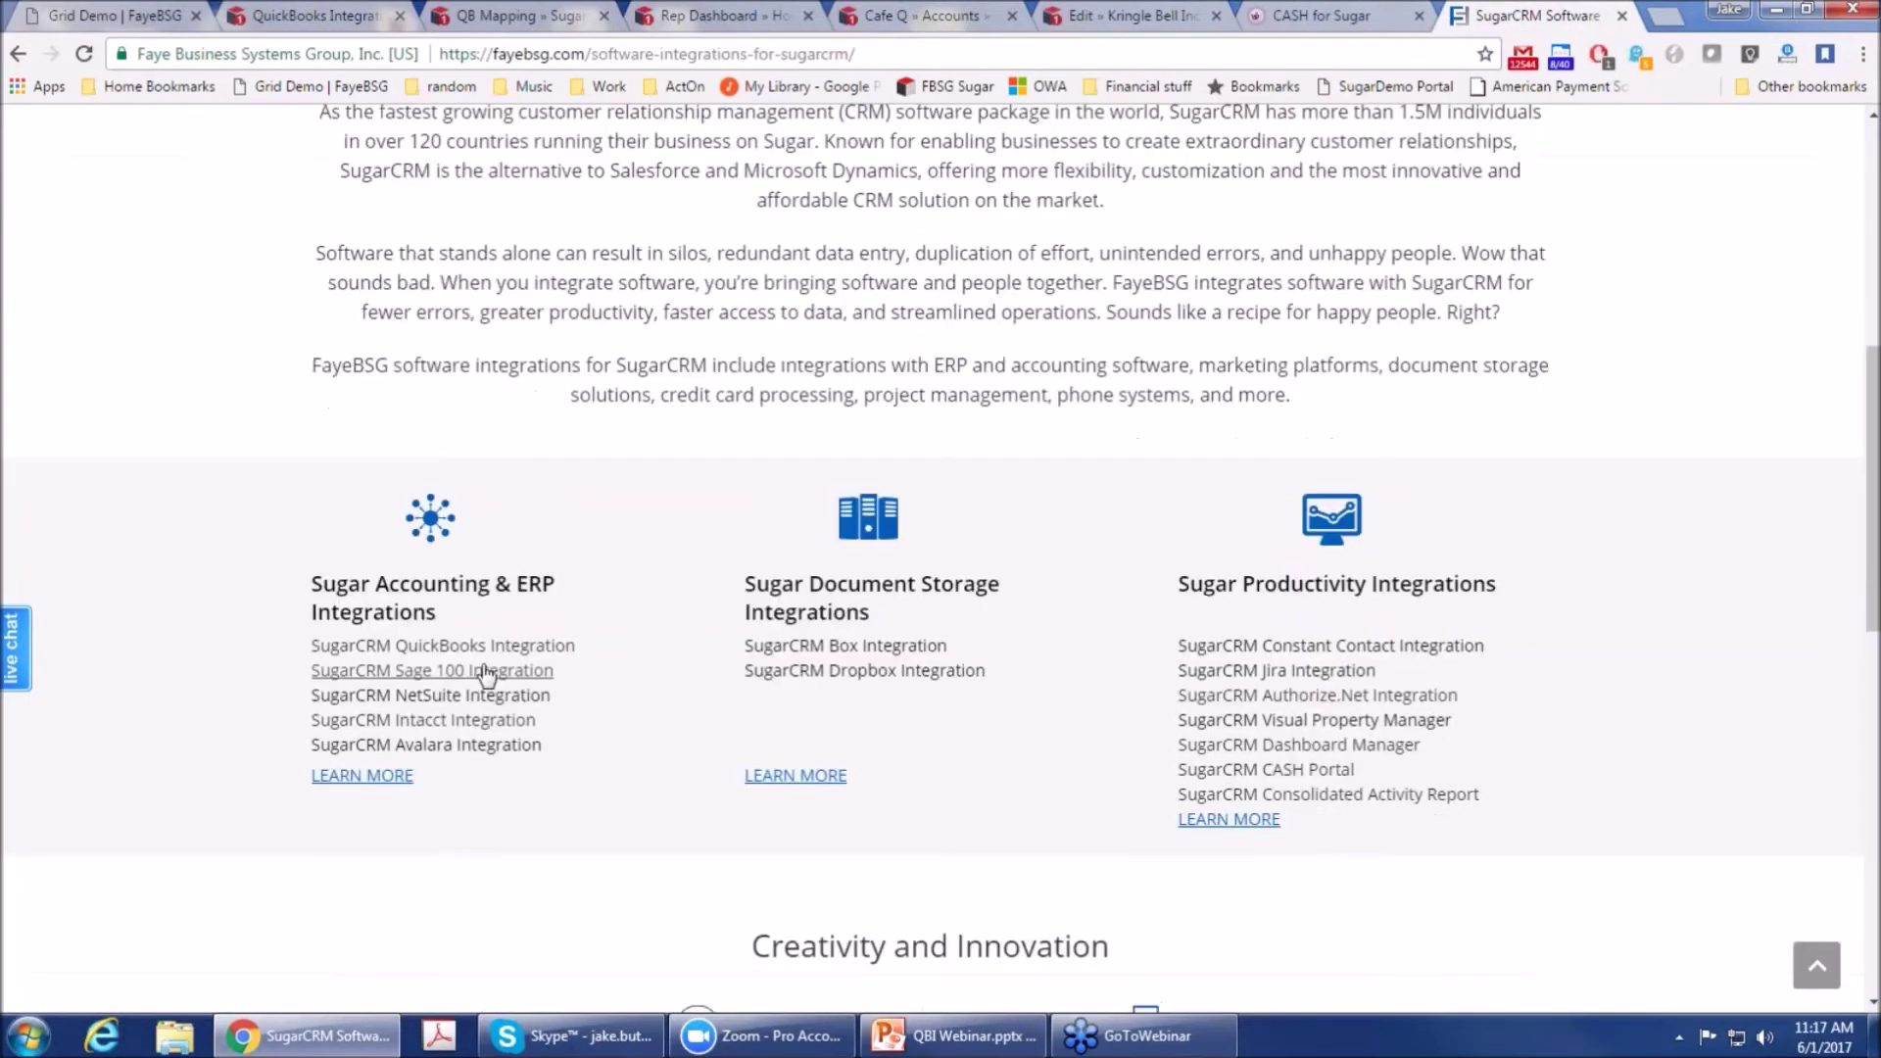
click(435, 651)
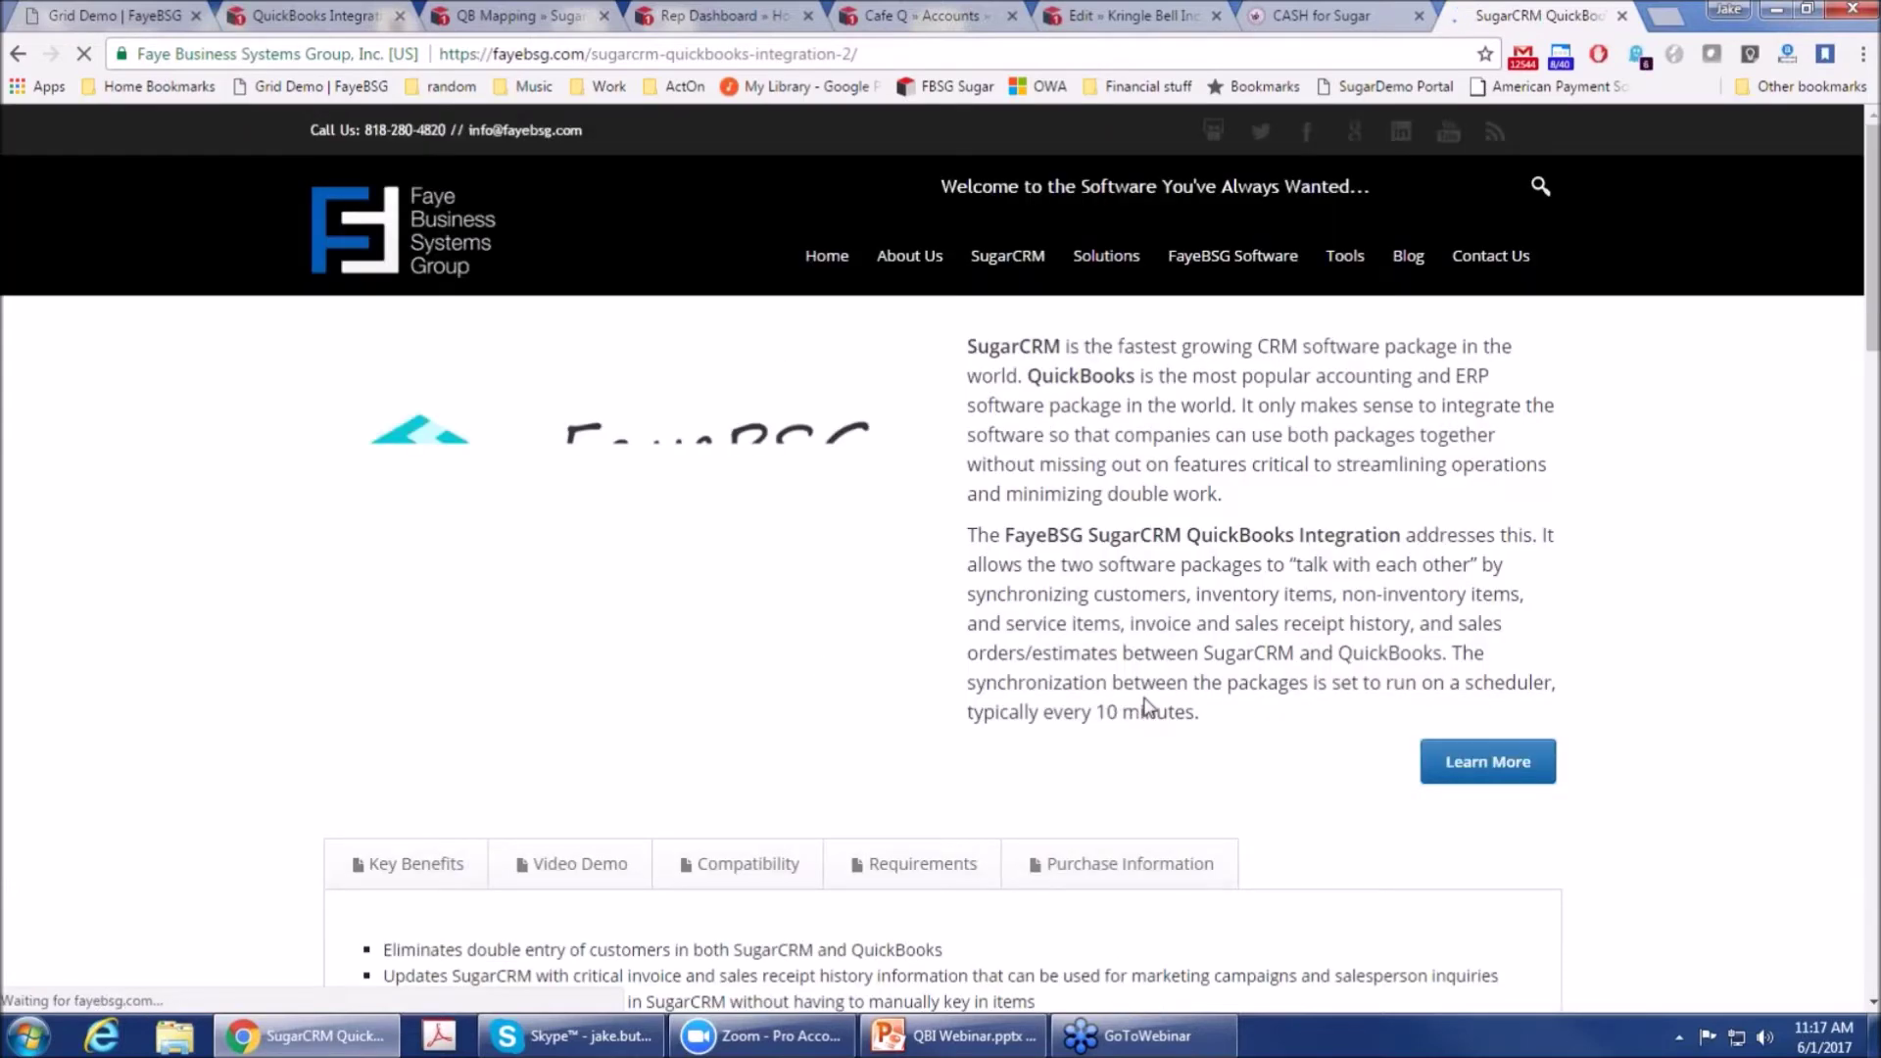
scroll(1144, 704, down, 5)
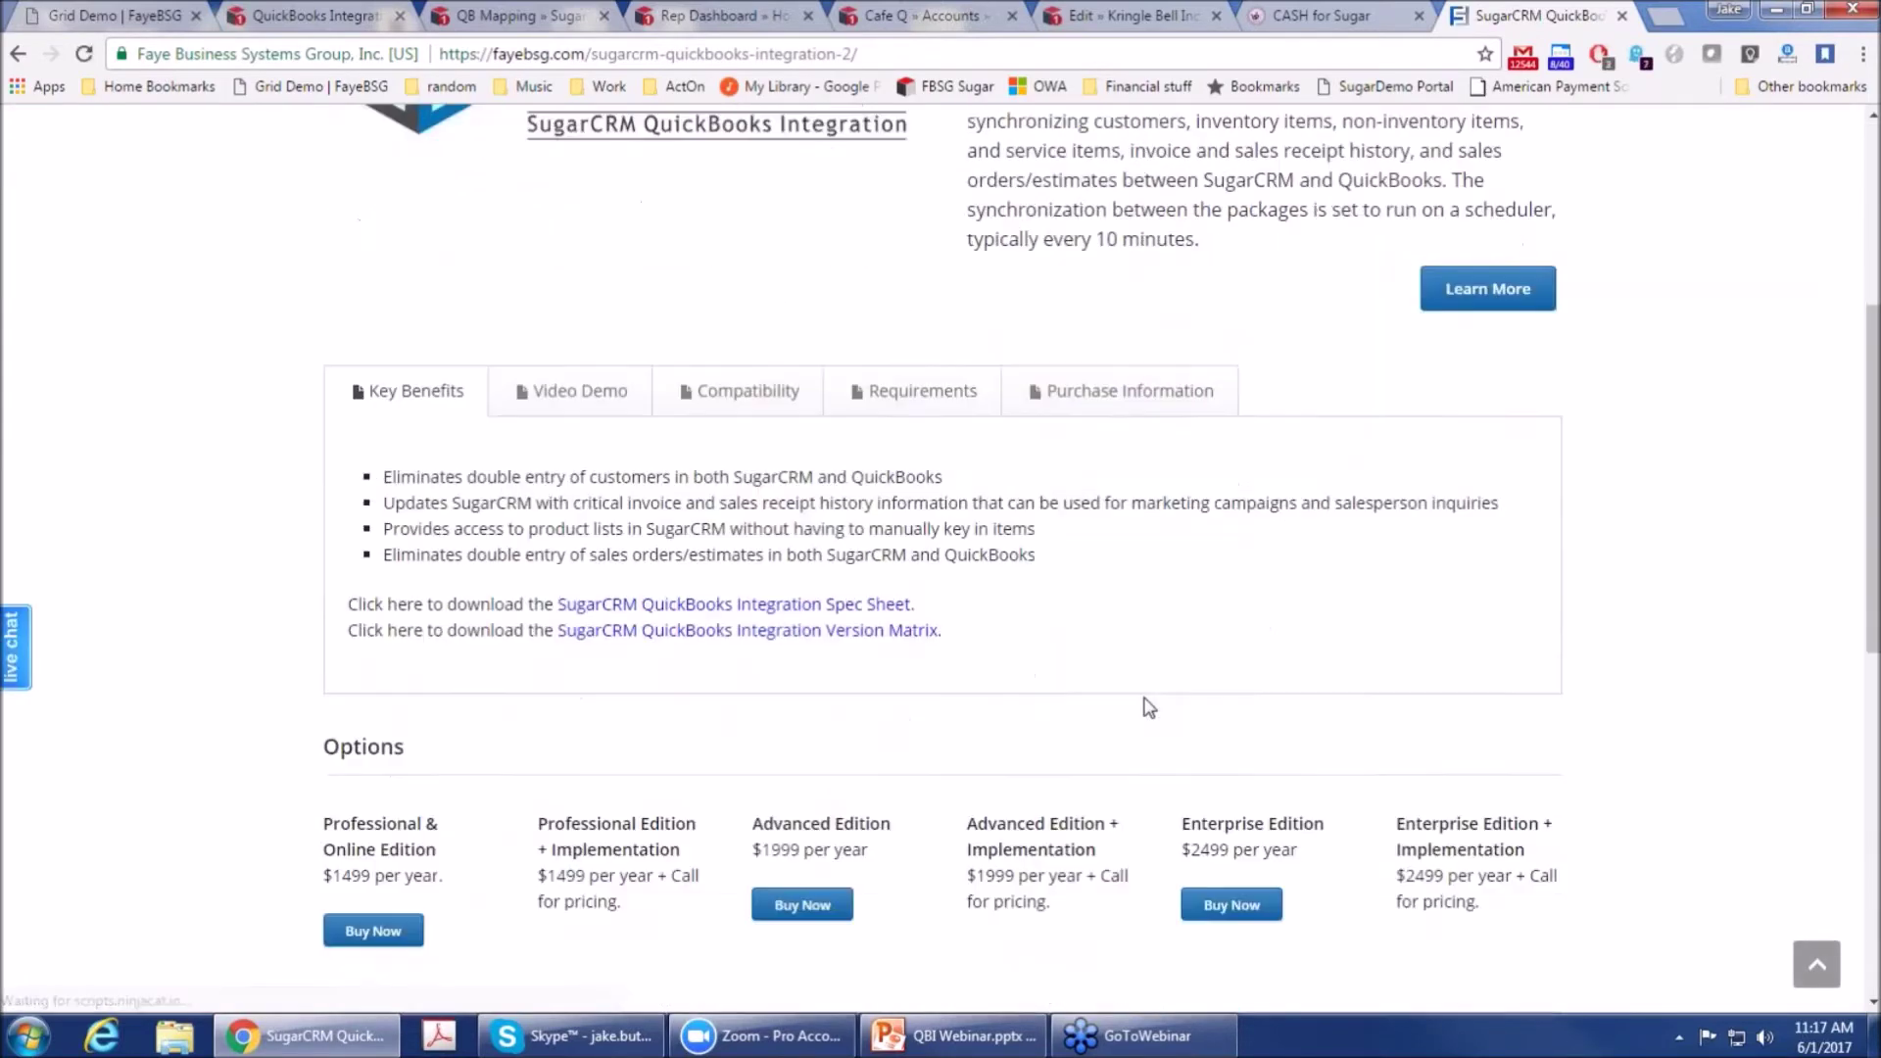
scroll(1149, 707, down, 1)
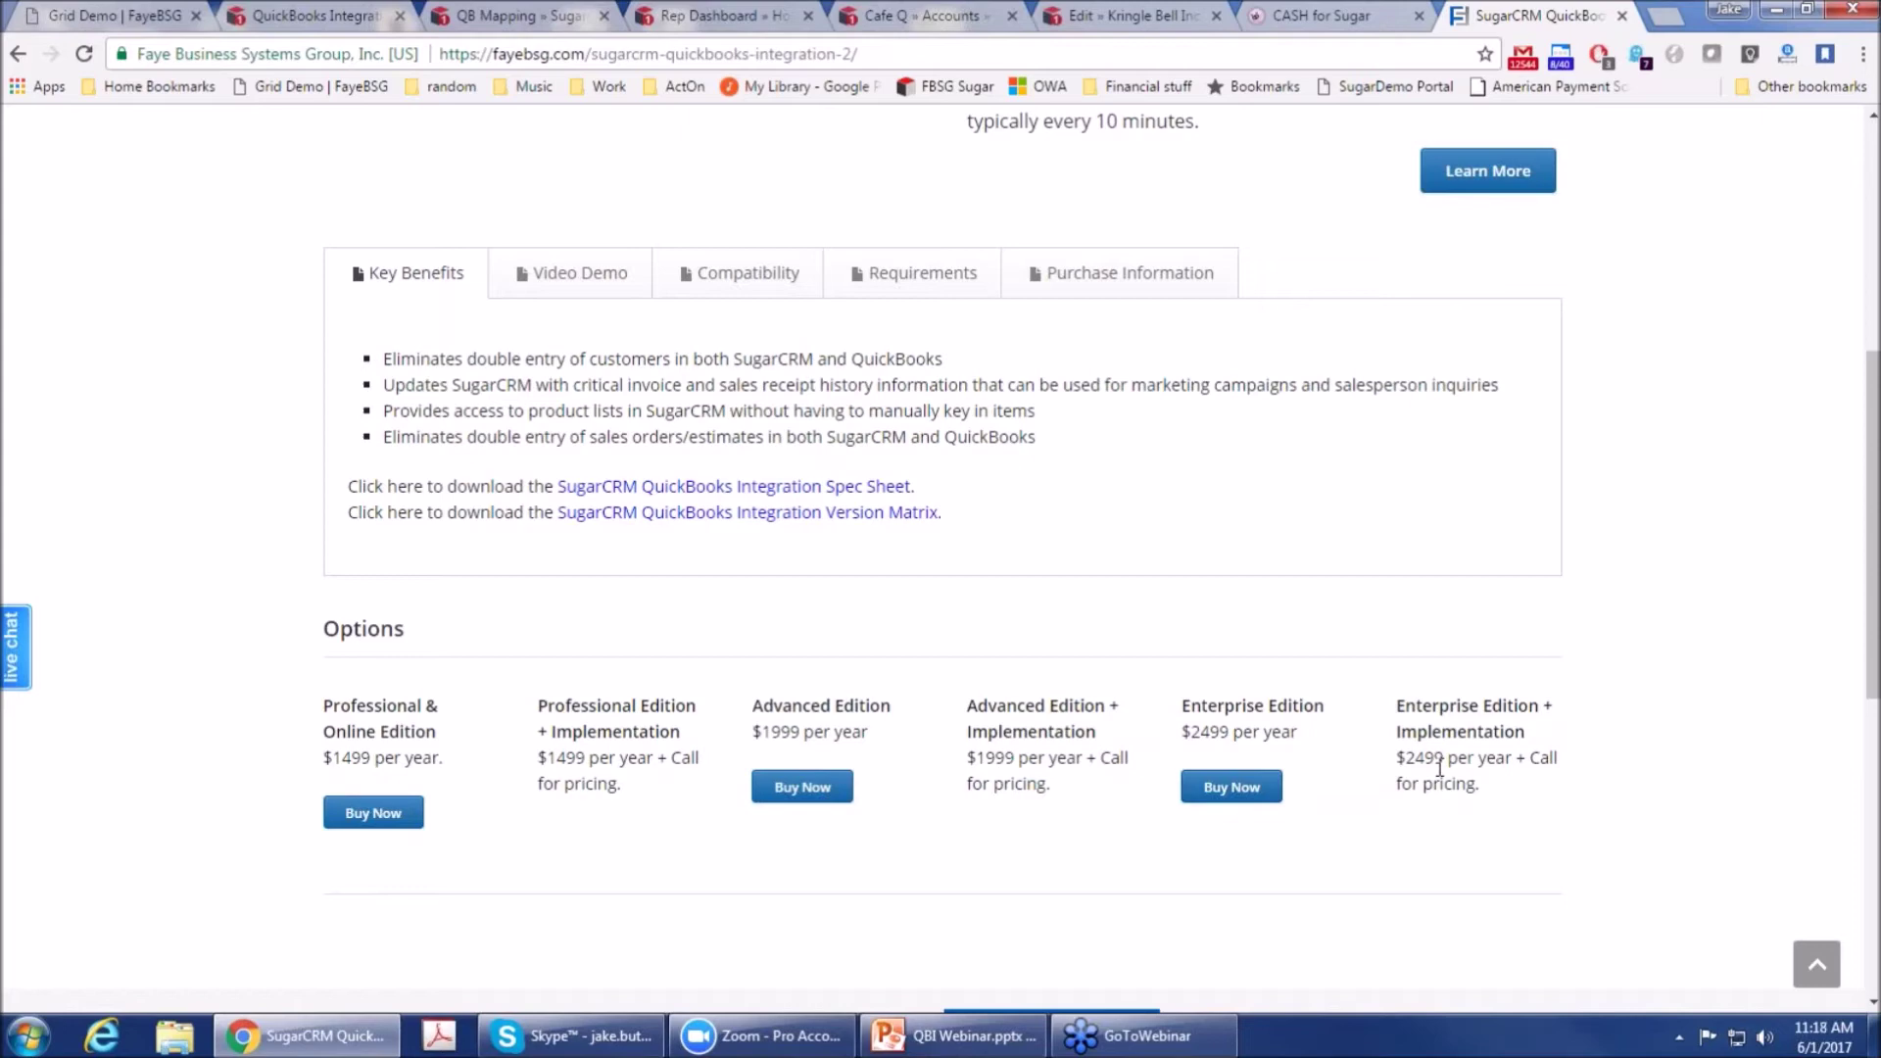
scroll(1330, 639, up, 6)
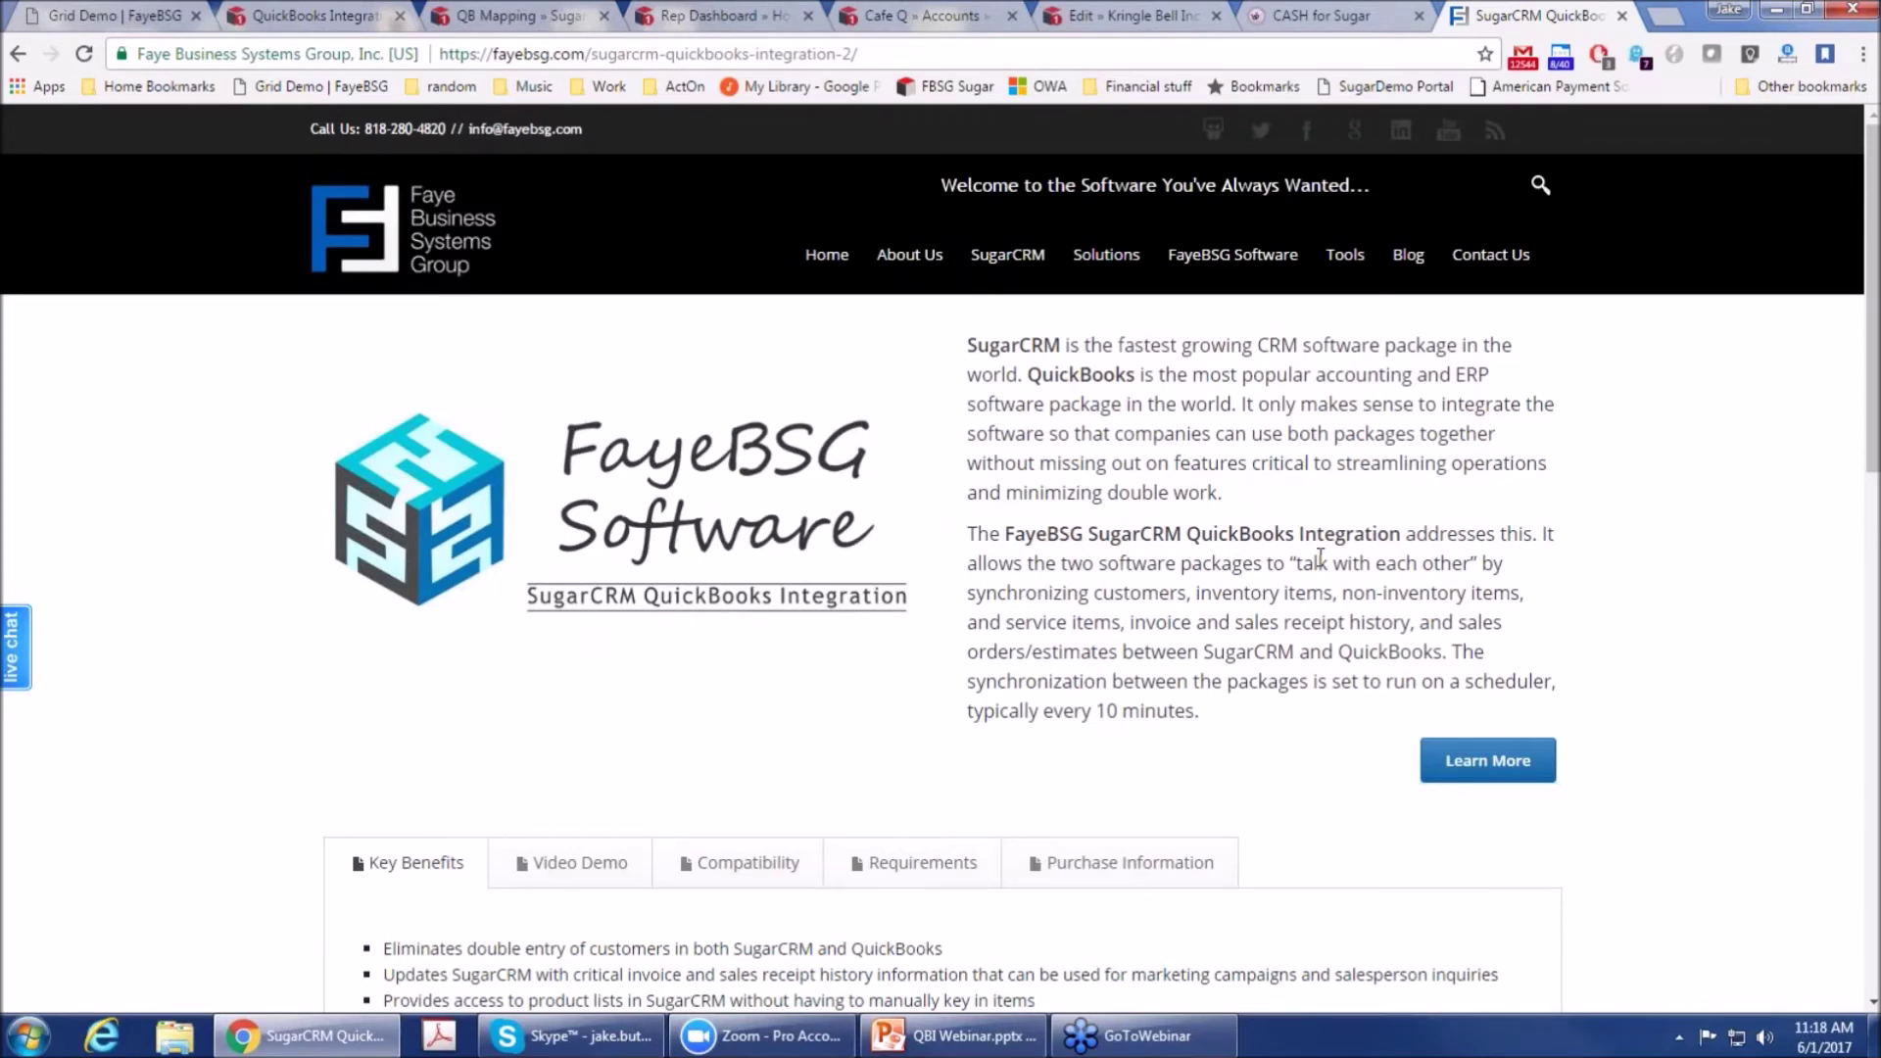
Step: Leave the pricing page for SugarCRM's QuickBooks Integration Configuration at Advanced Functions > Sync Dates
scroll(1320, 557, down, 5)
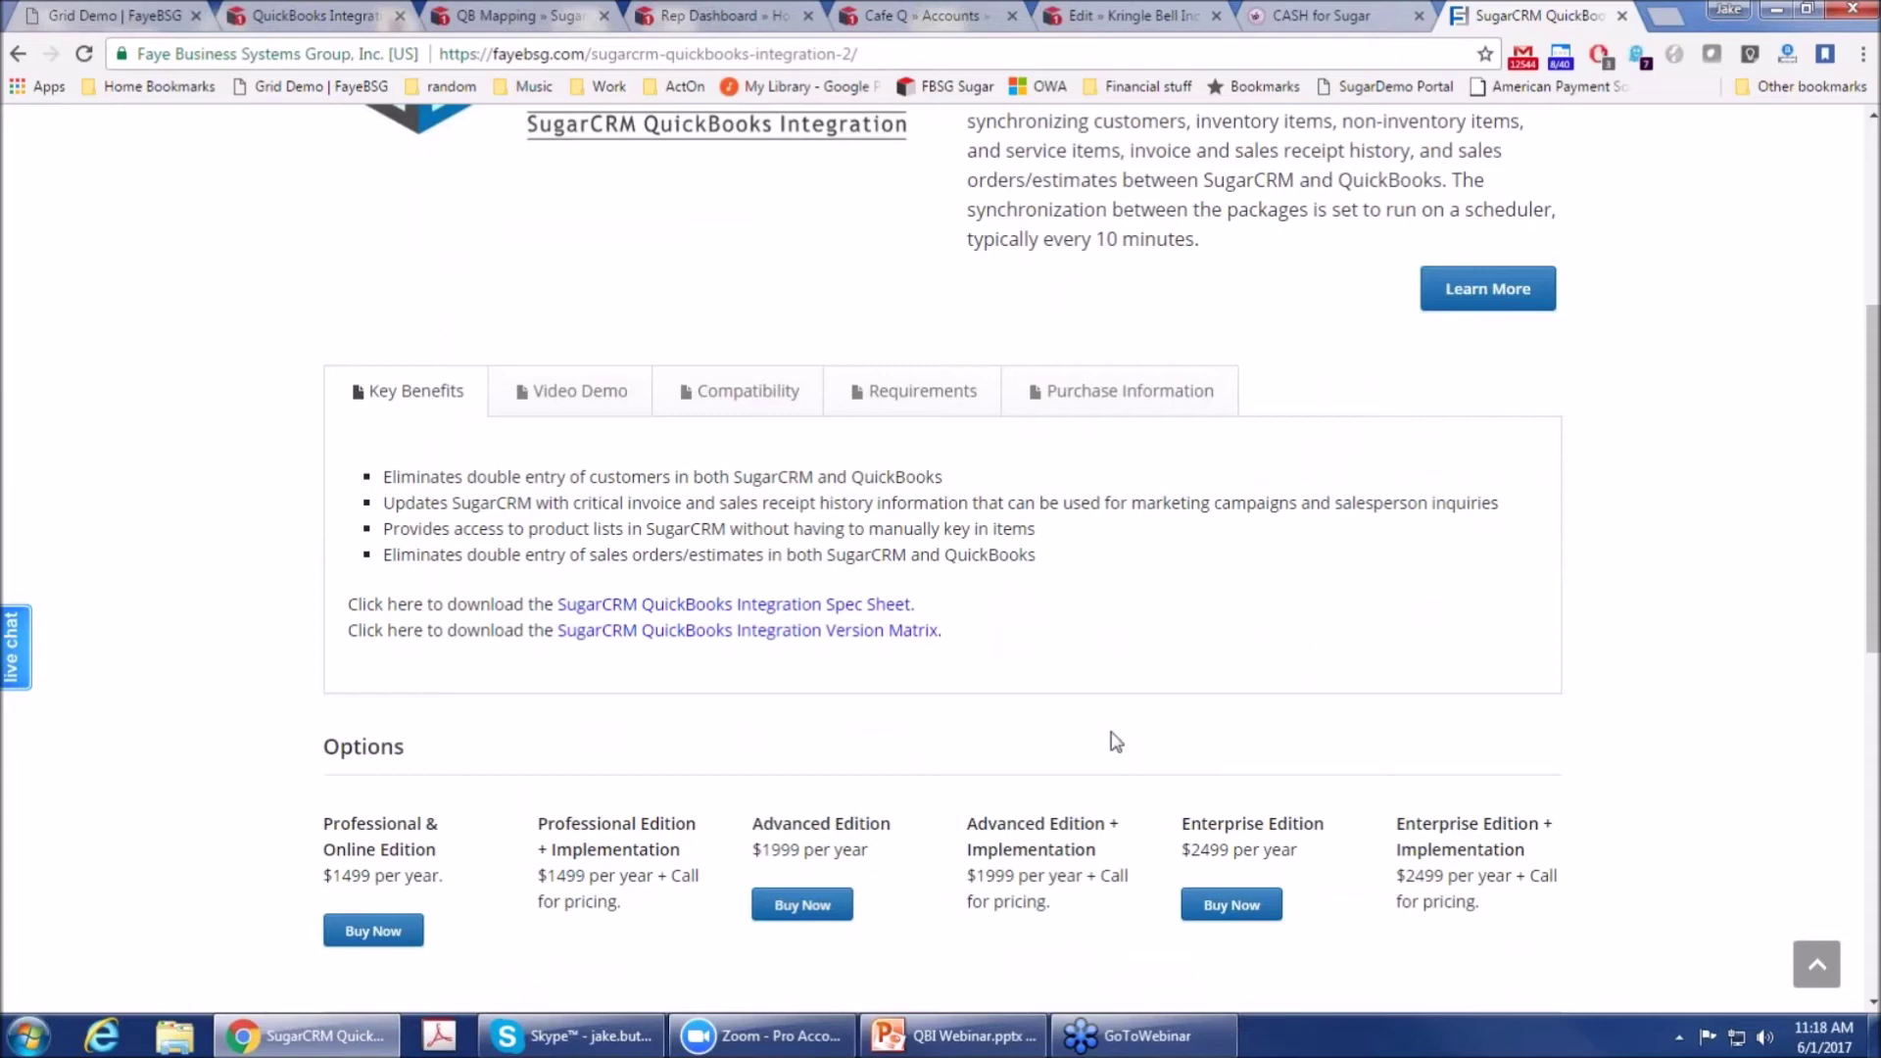
scroll(1115, 741, up, 3)
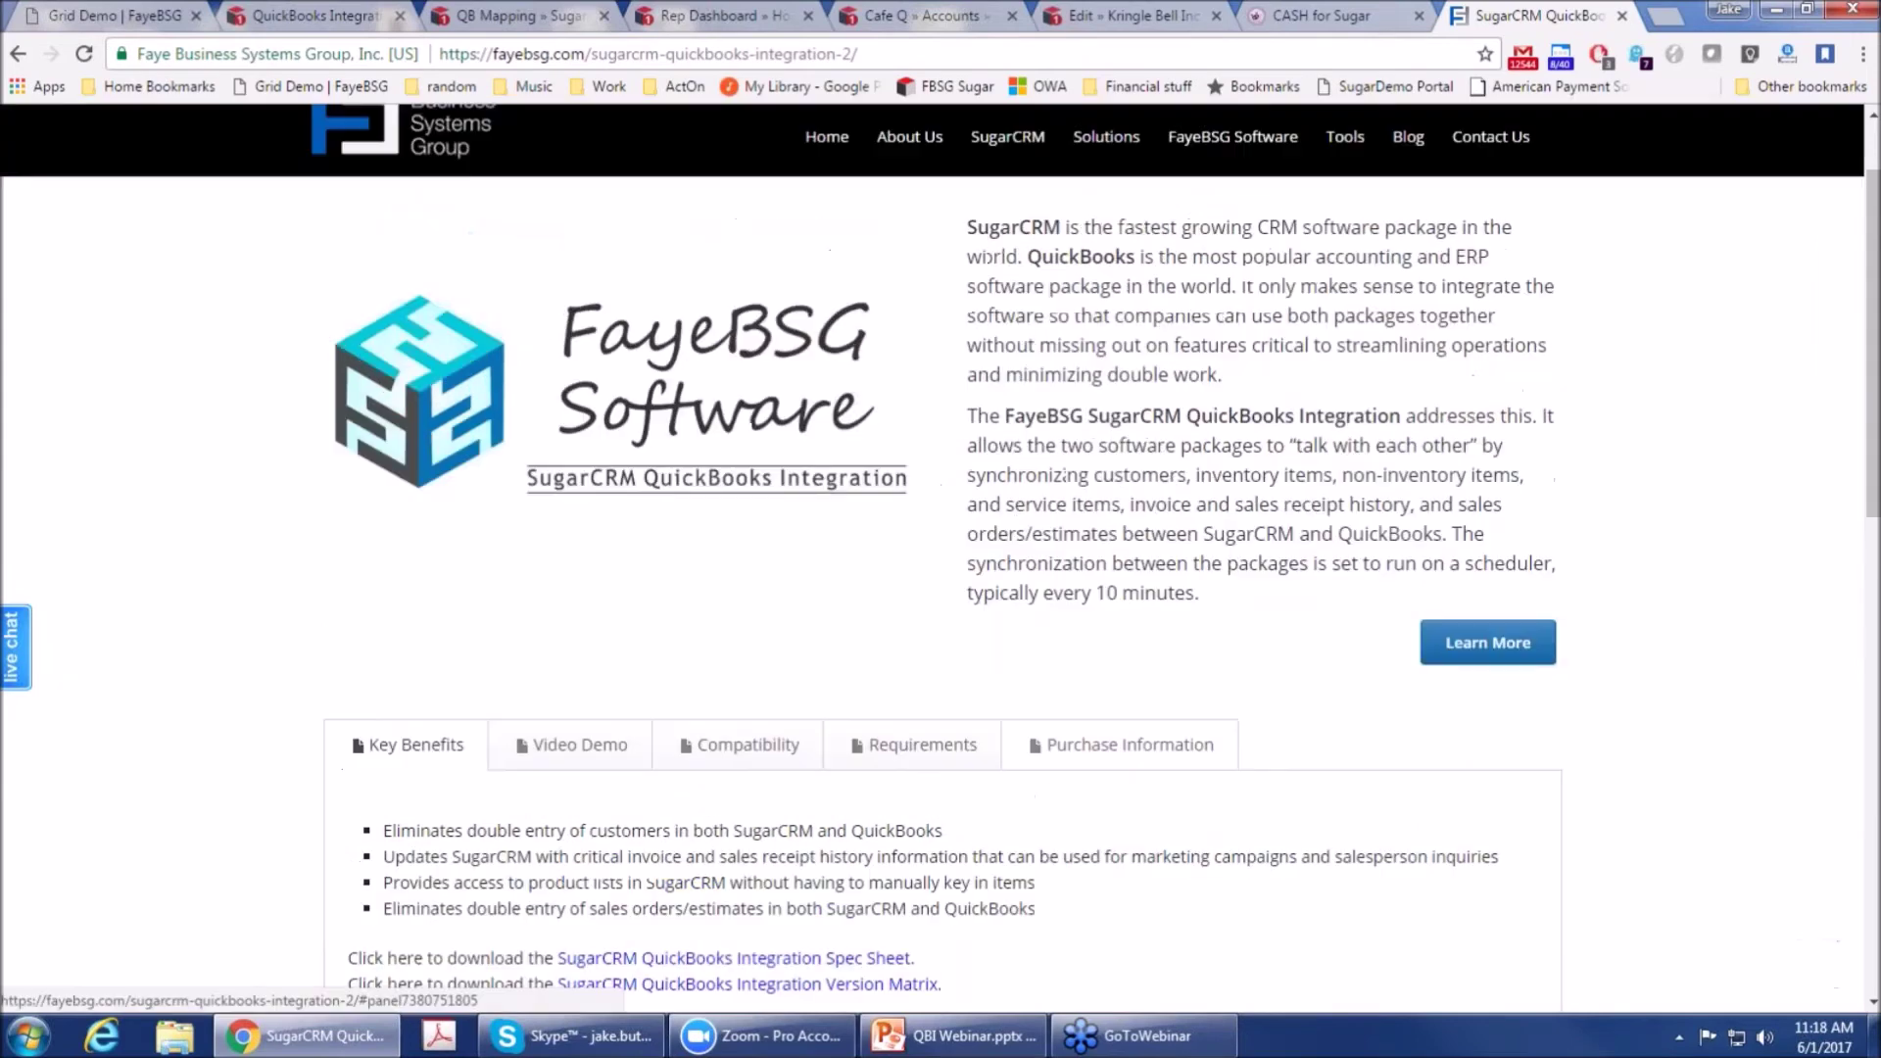
scroll(1115, 741, down, 4)
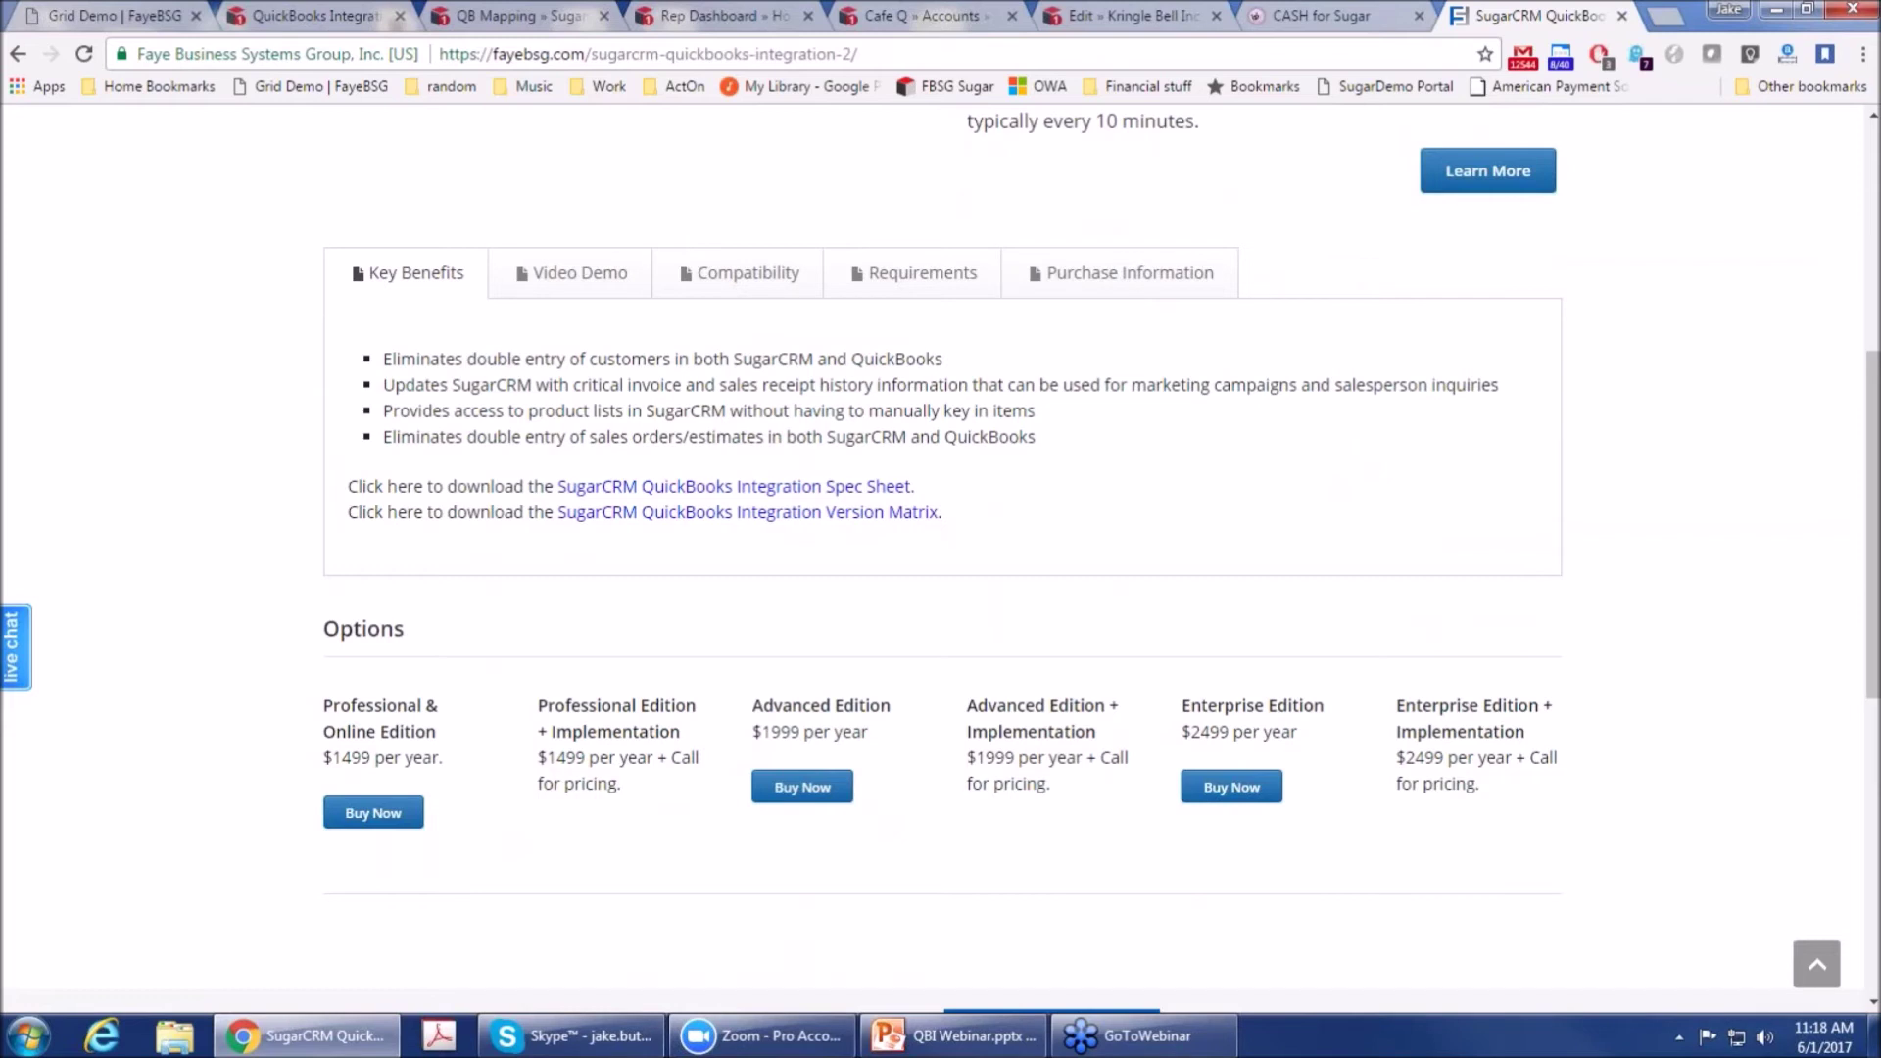
click(324, 12)
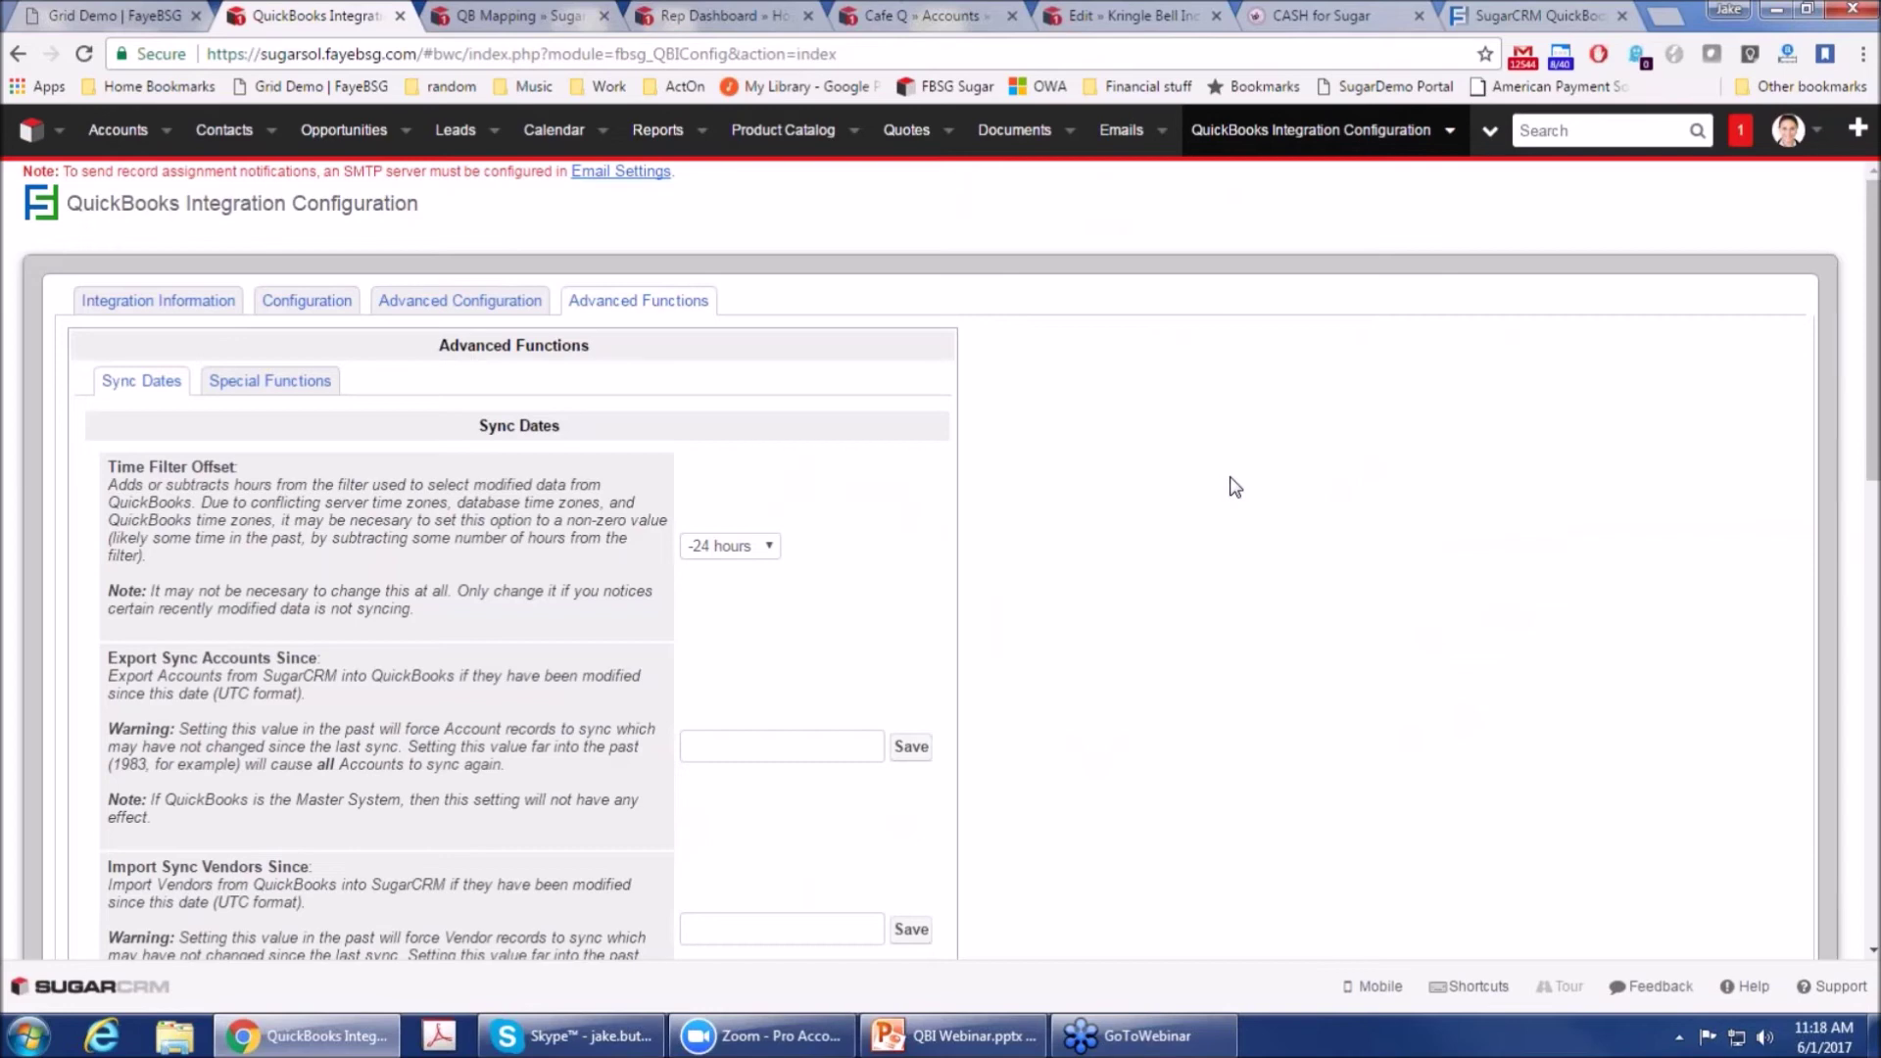
scroll(1234, 487, down, 1)
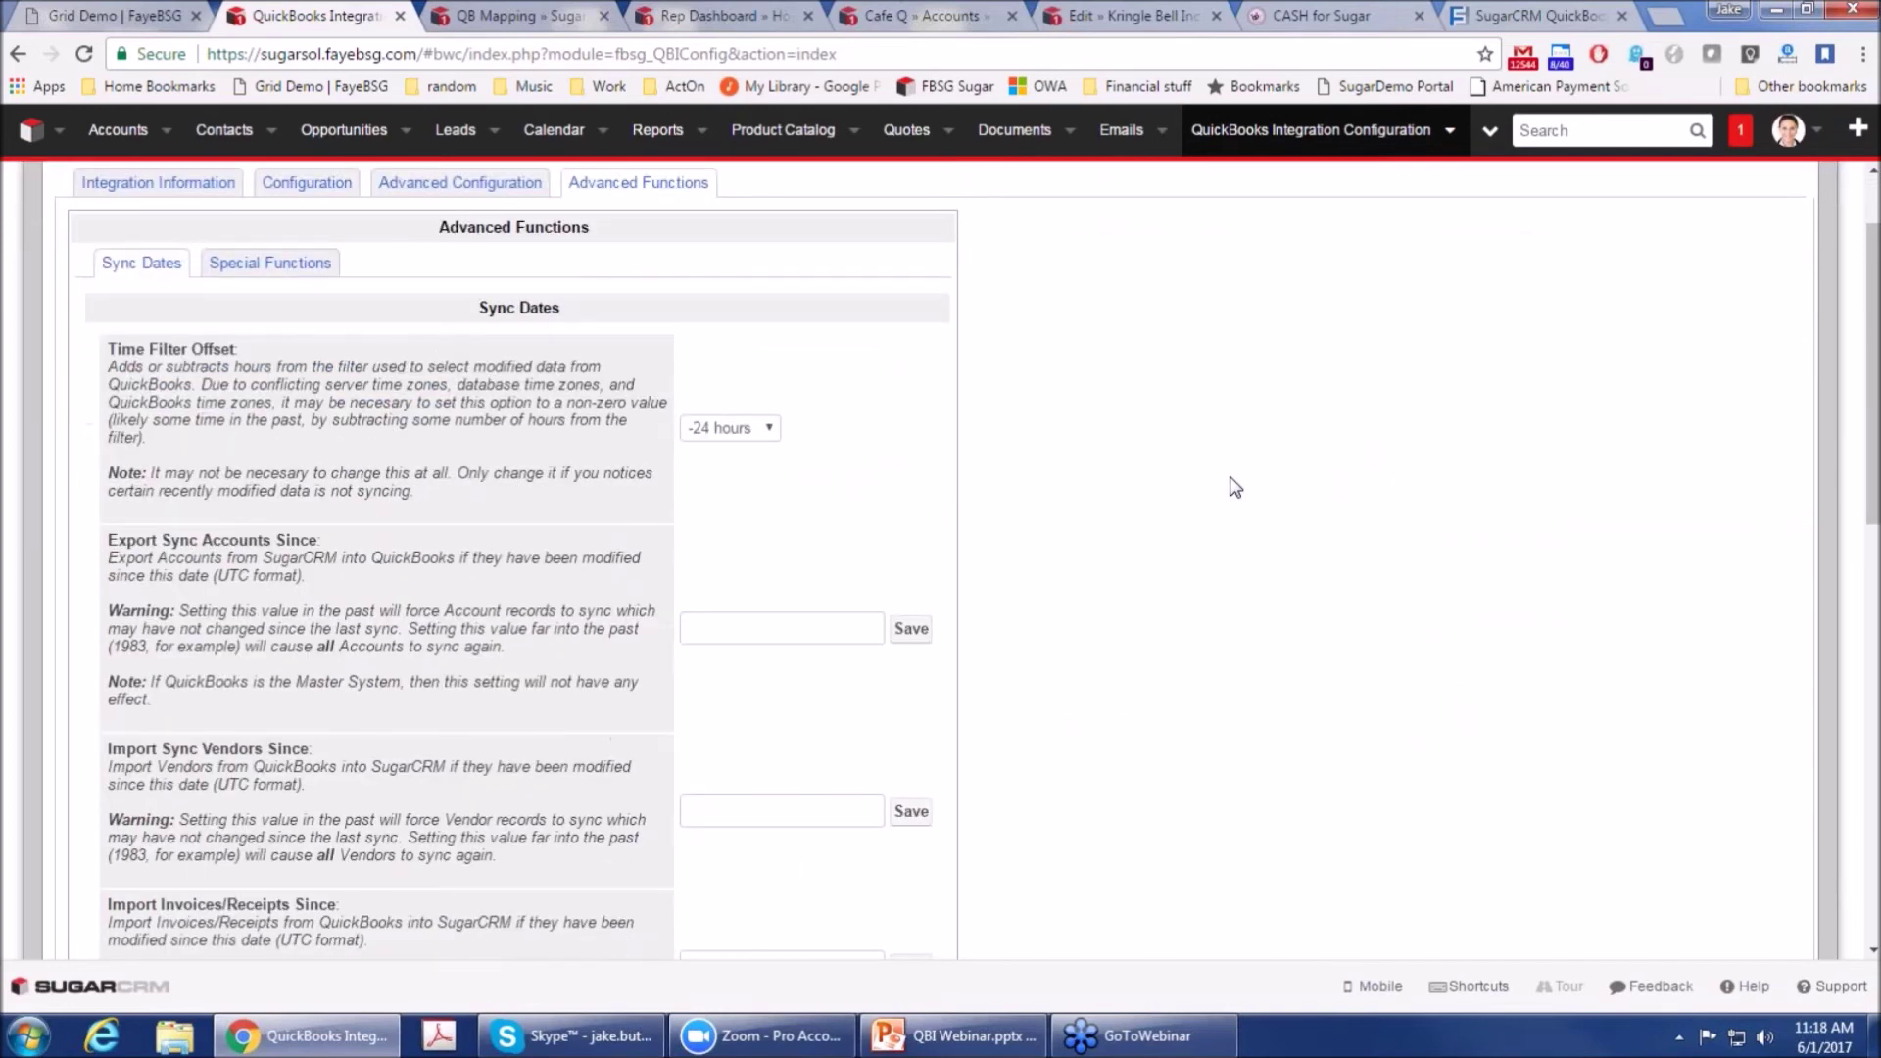
scroll(1234, 487, down, 4)
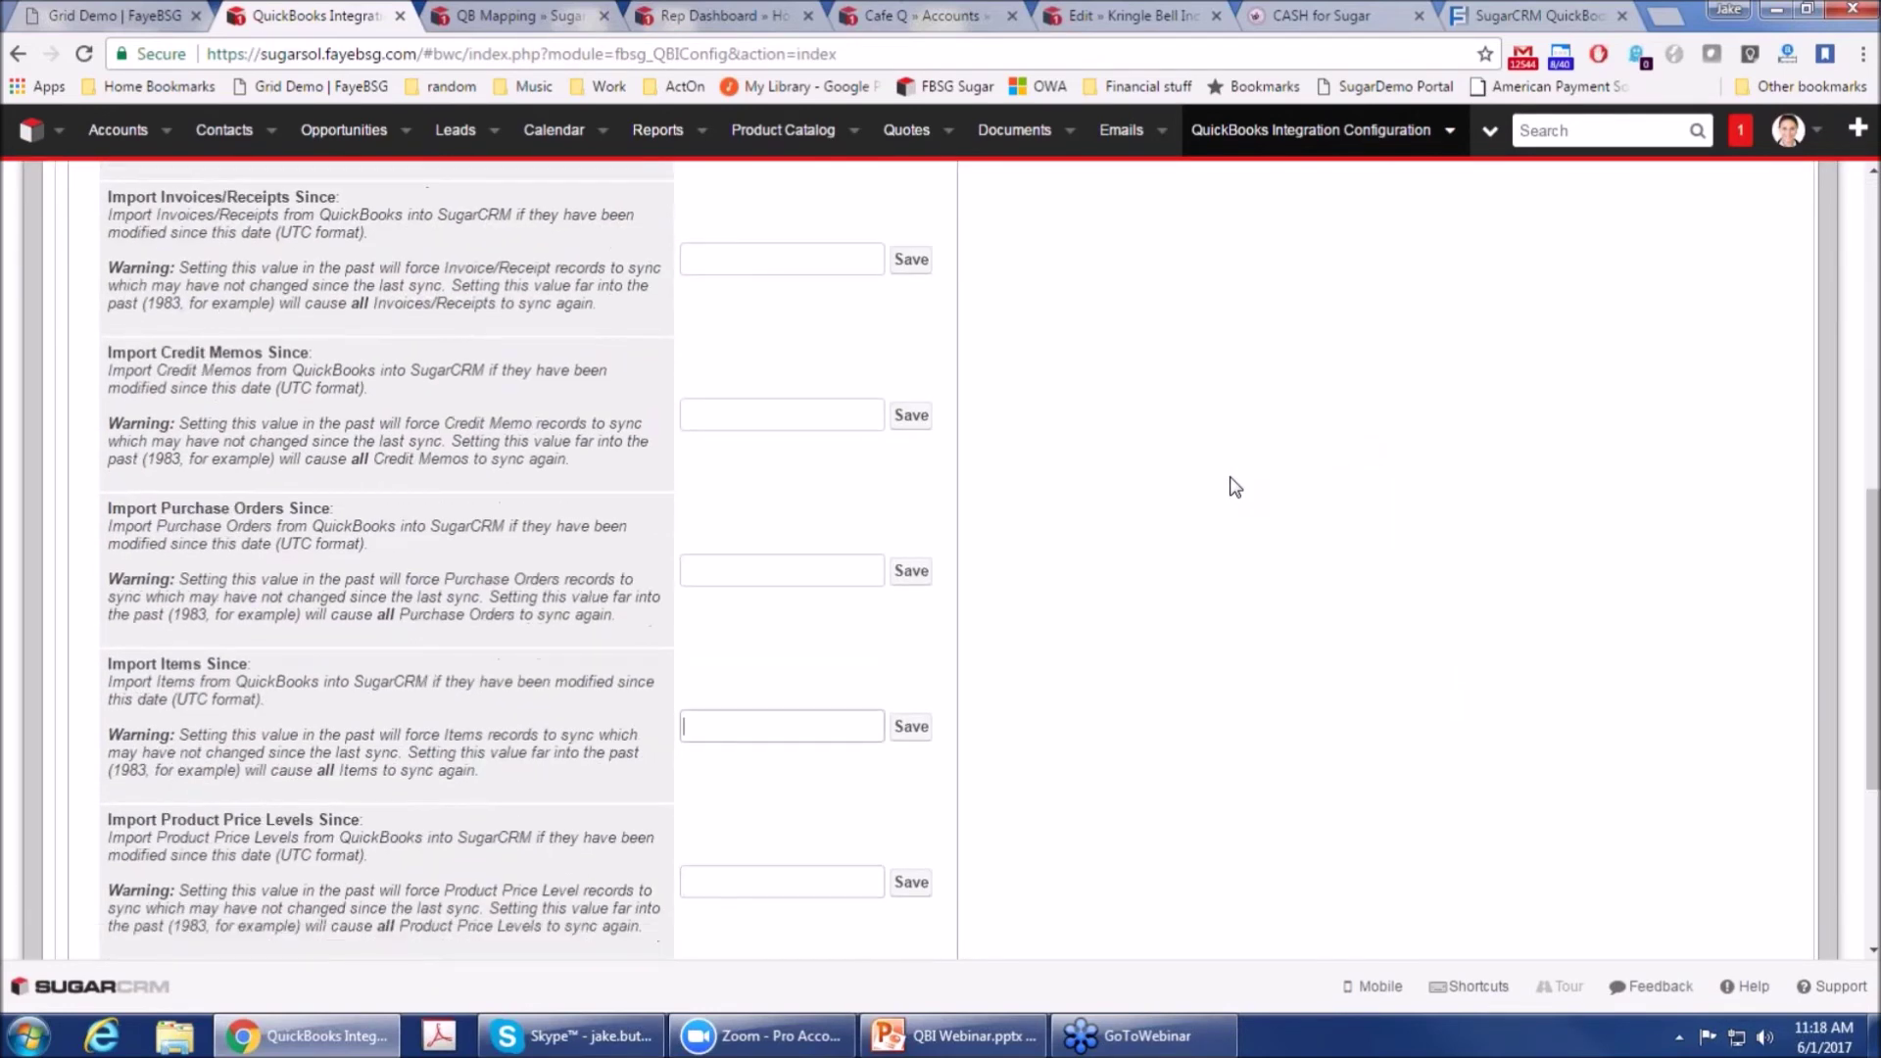
scroll(1235, 487, up, 5)
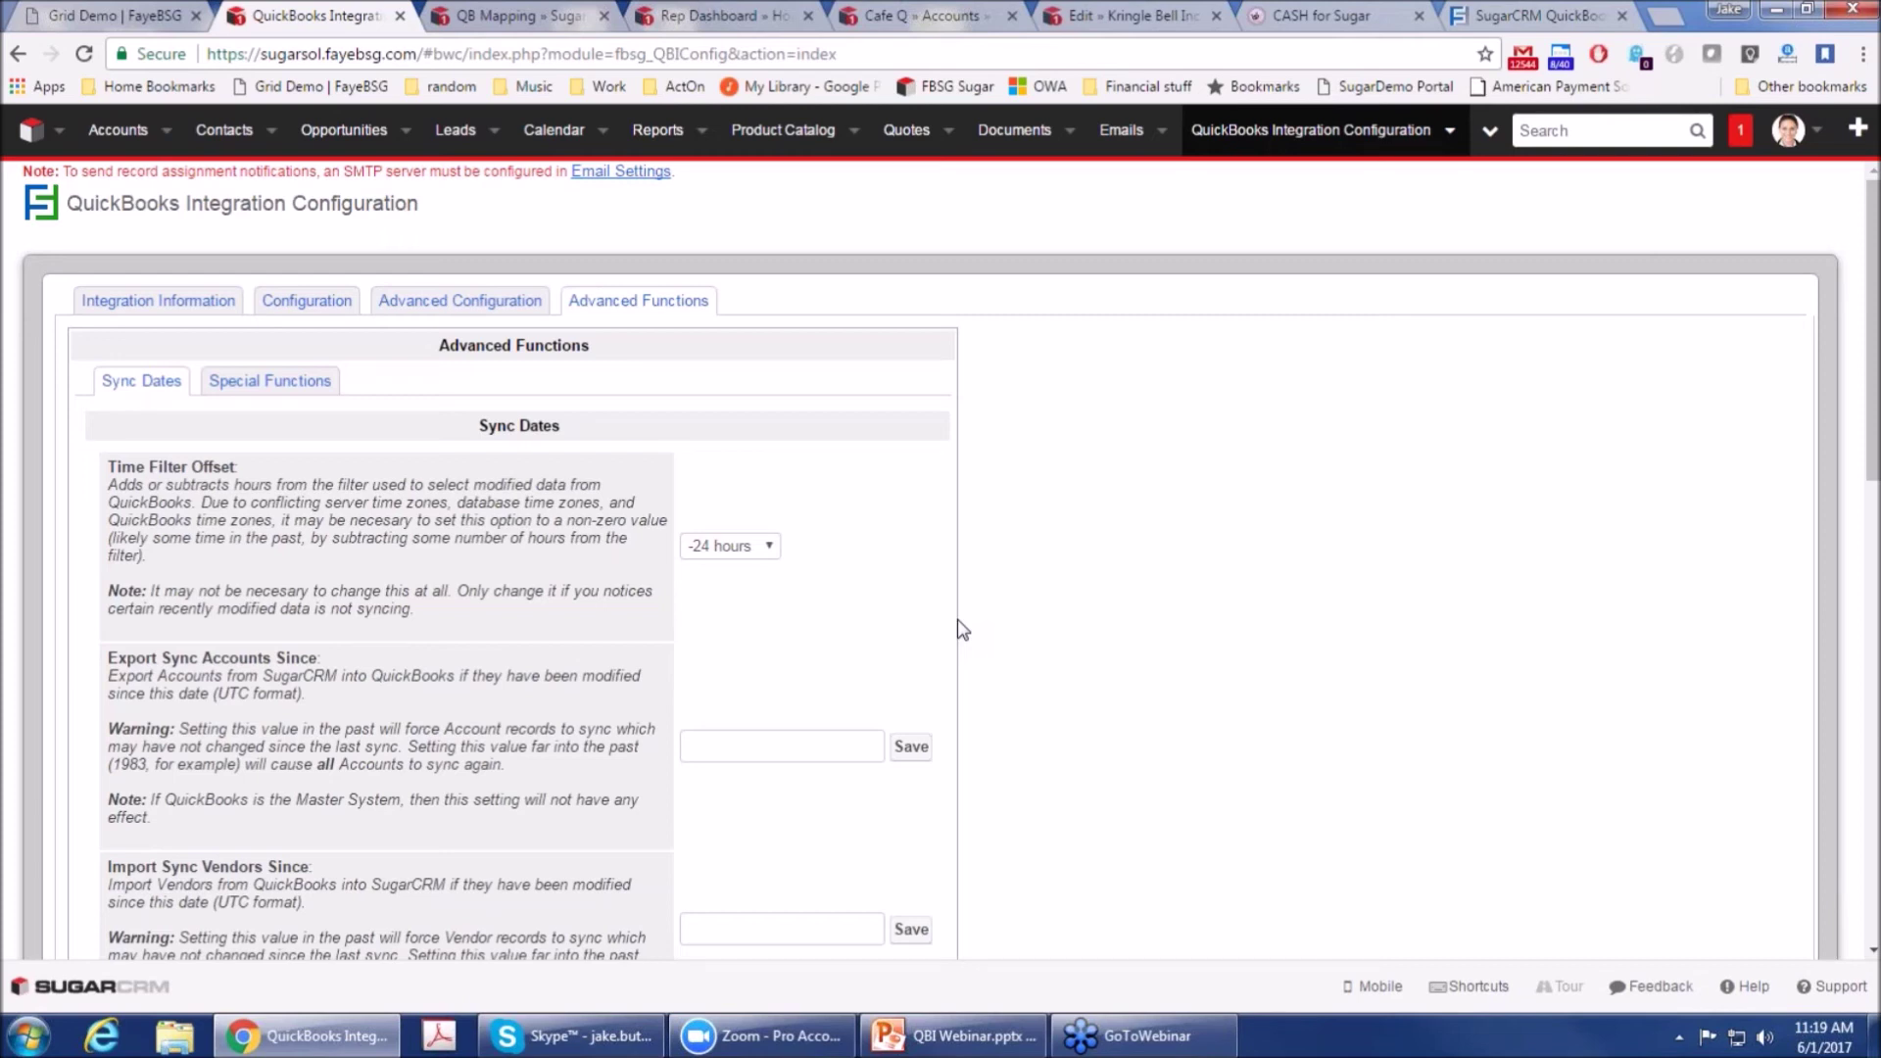
scroll(1104, 636, down, 3)
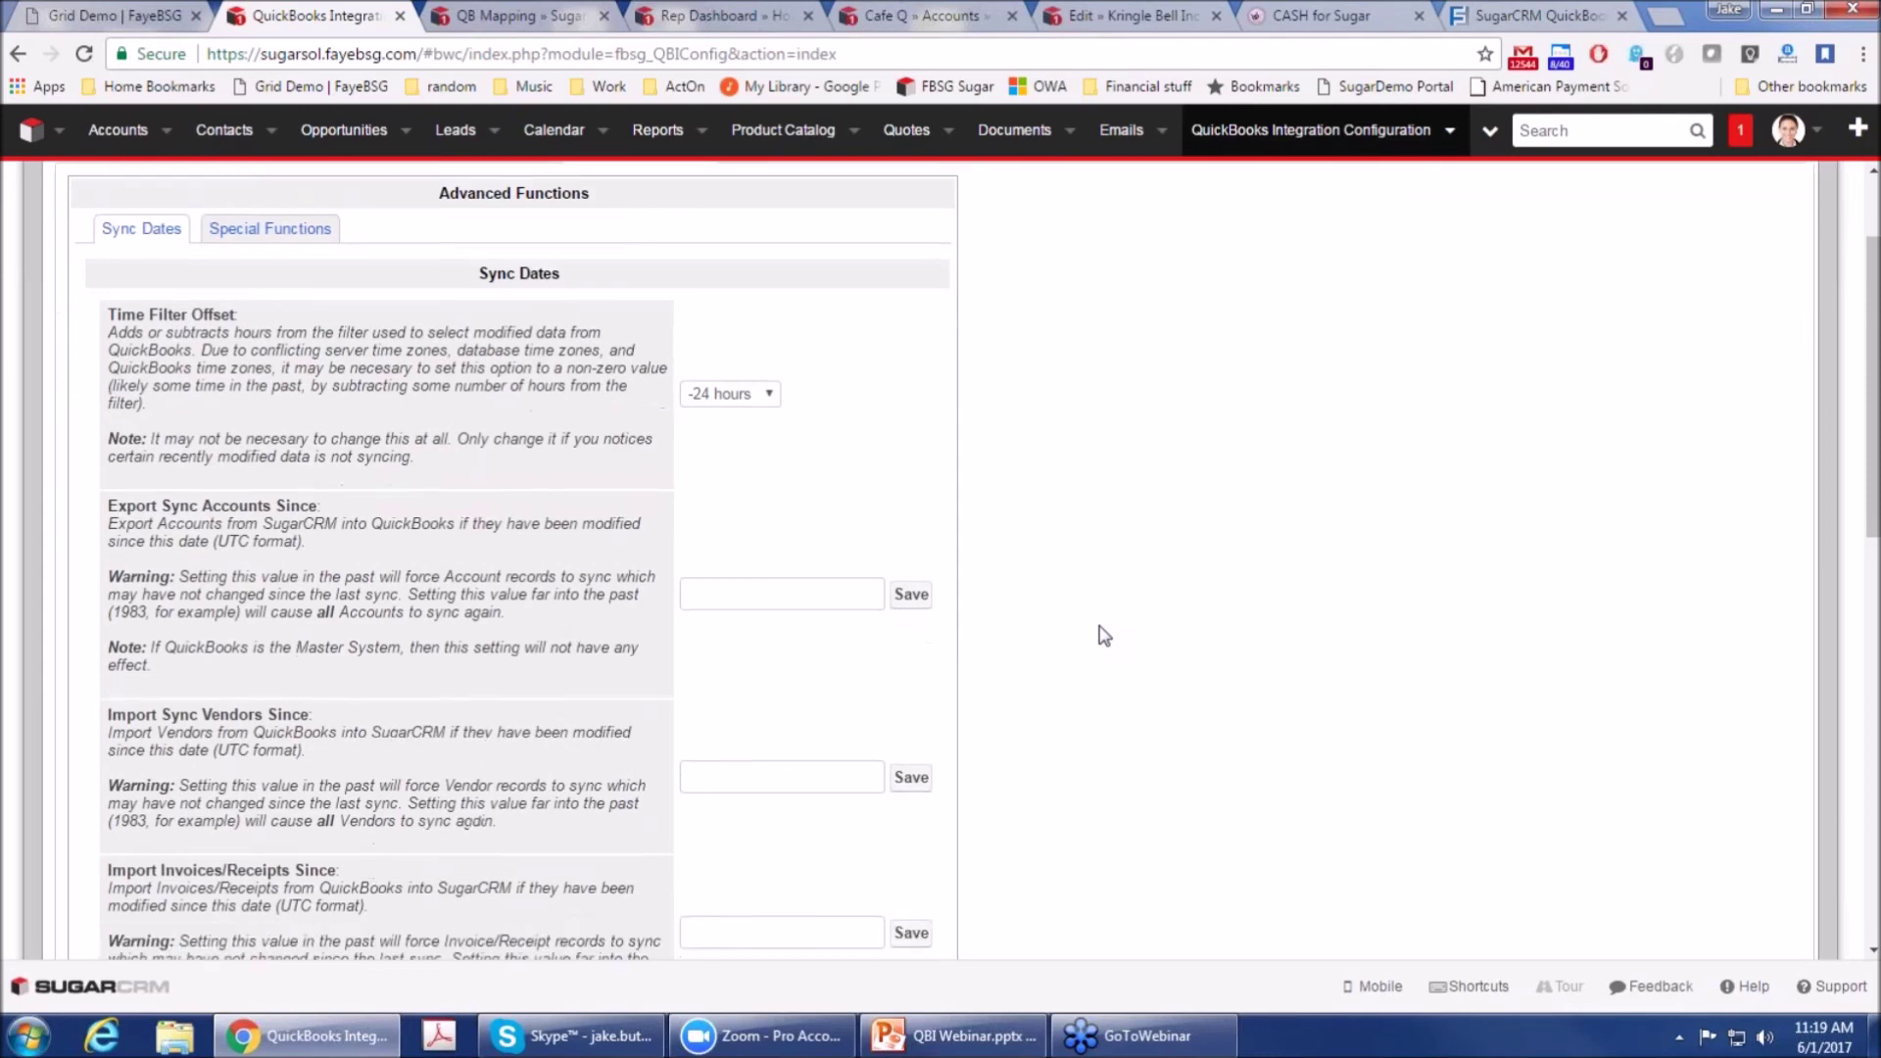
scroll(1106, 637, down, 4)
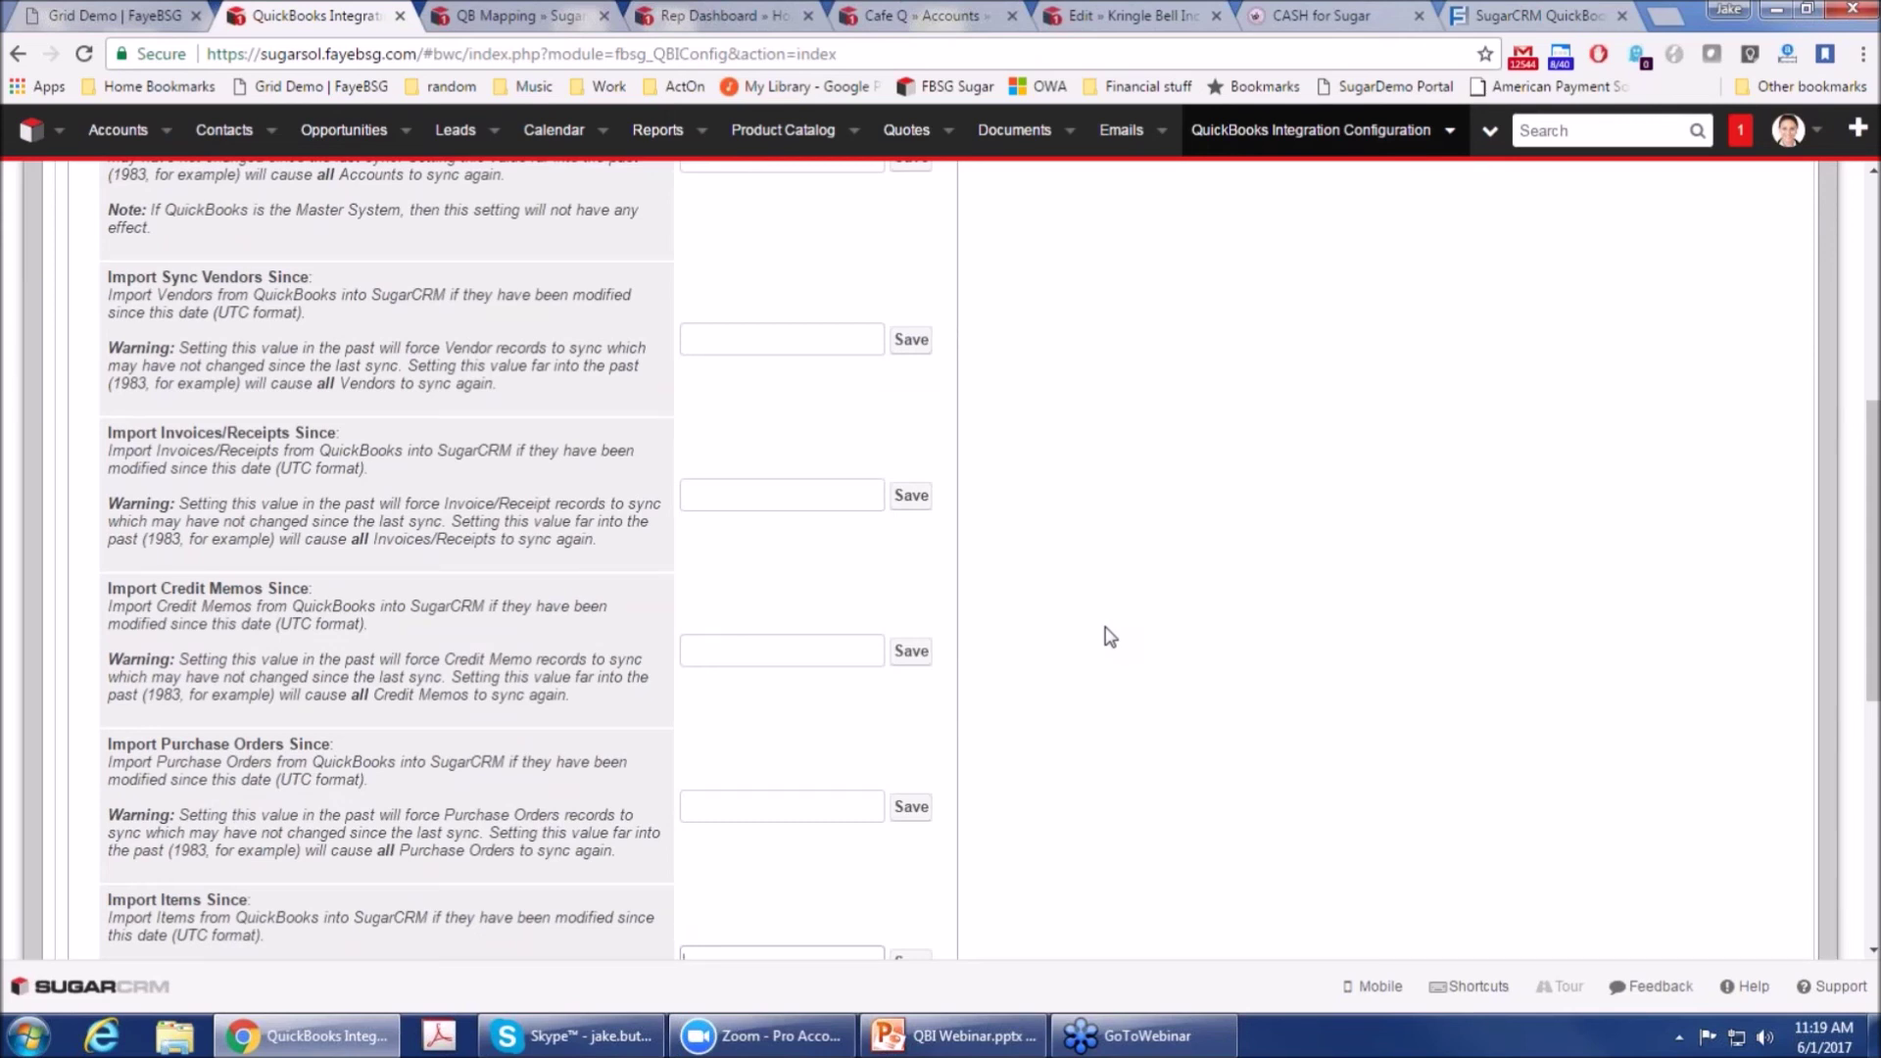
scroll(1110, 636, down, 6)
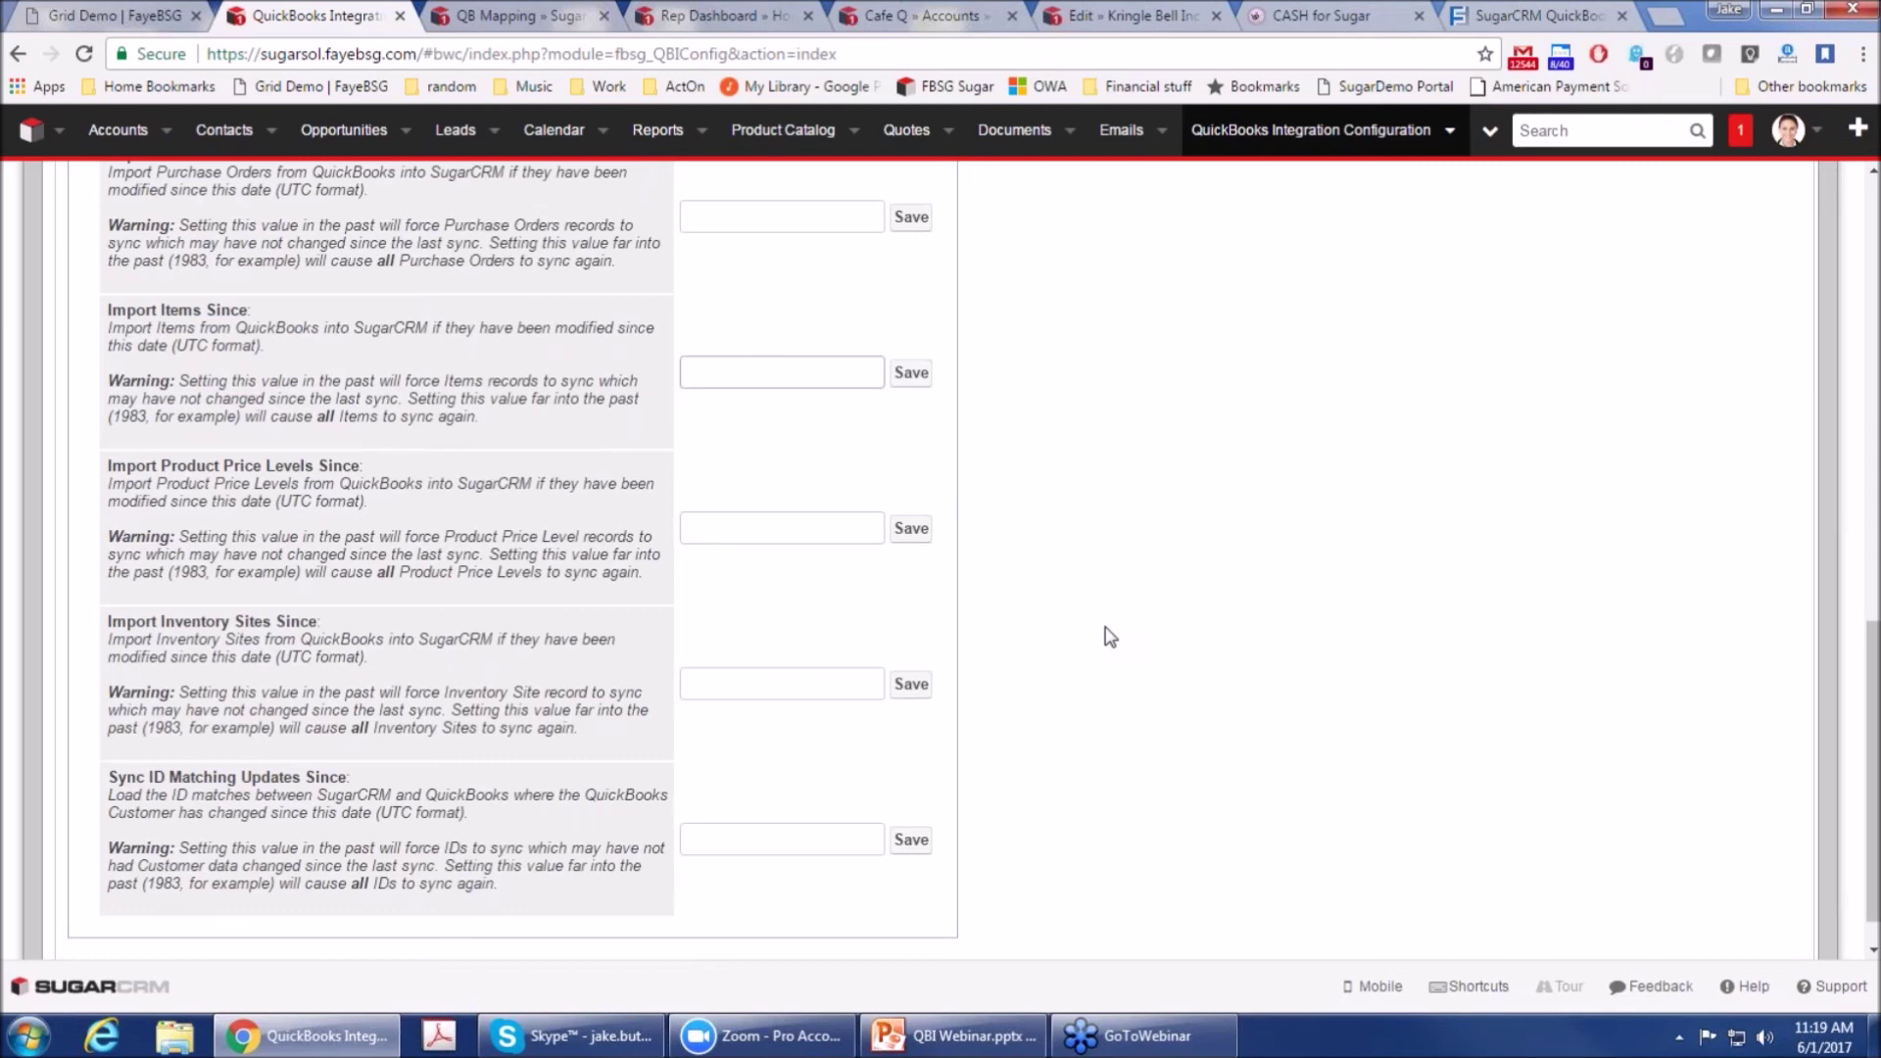
scroll(1110, 637, down, 1)
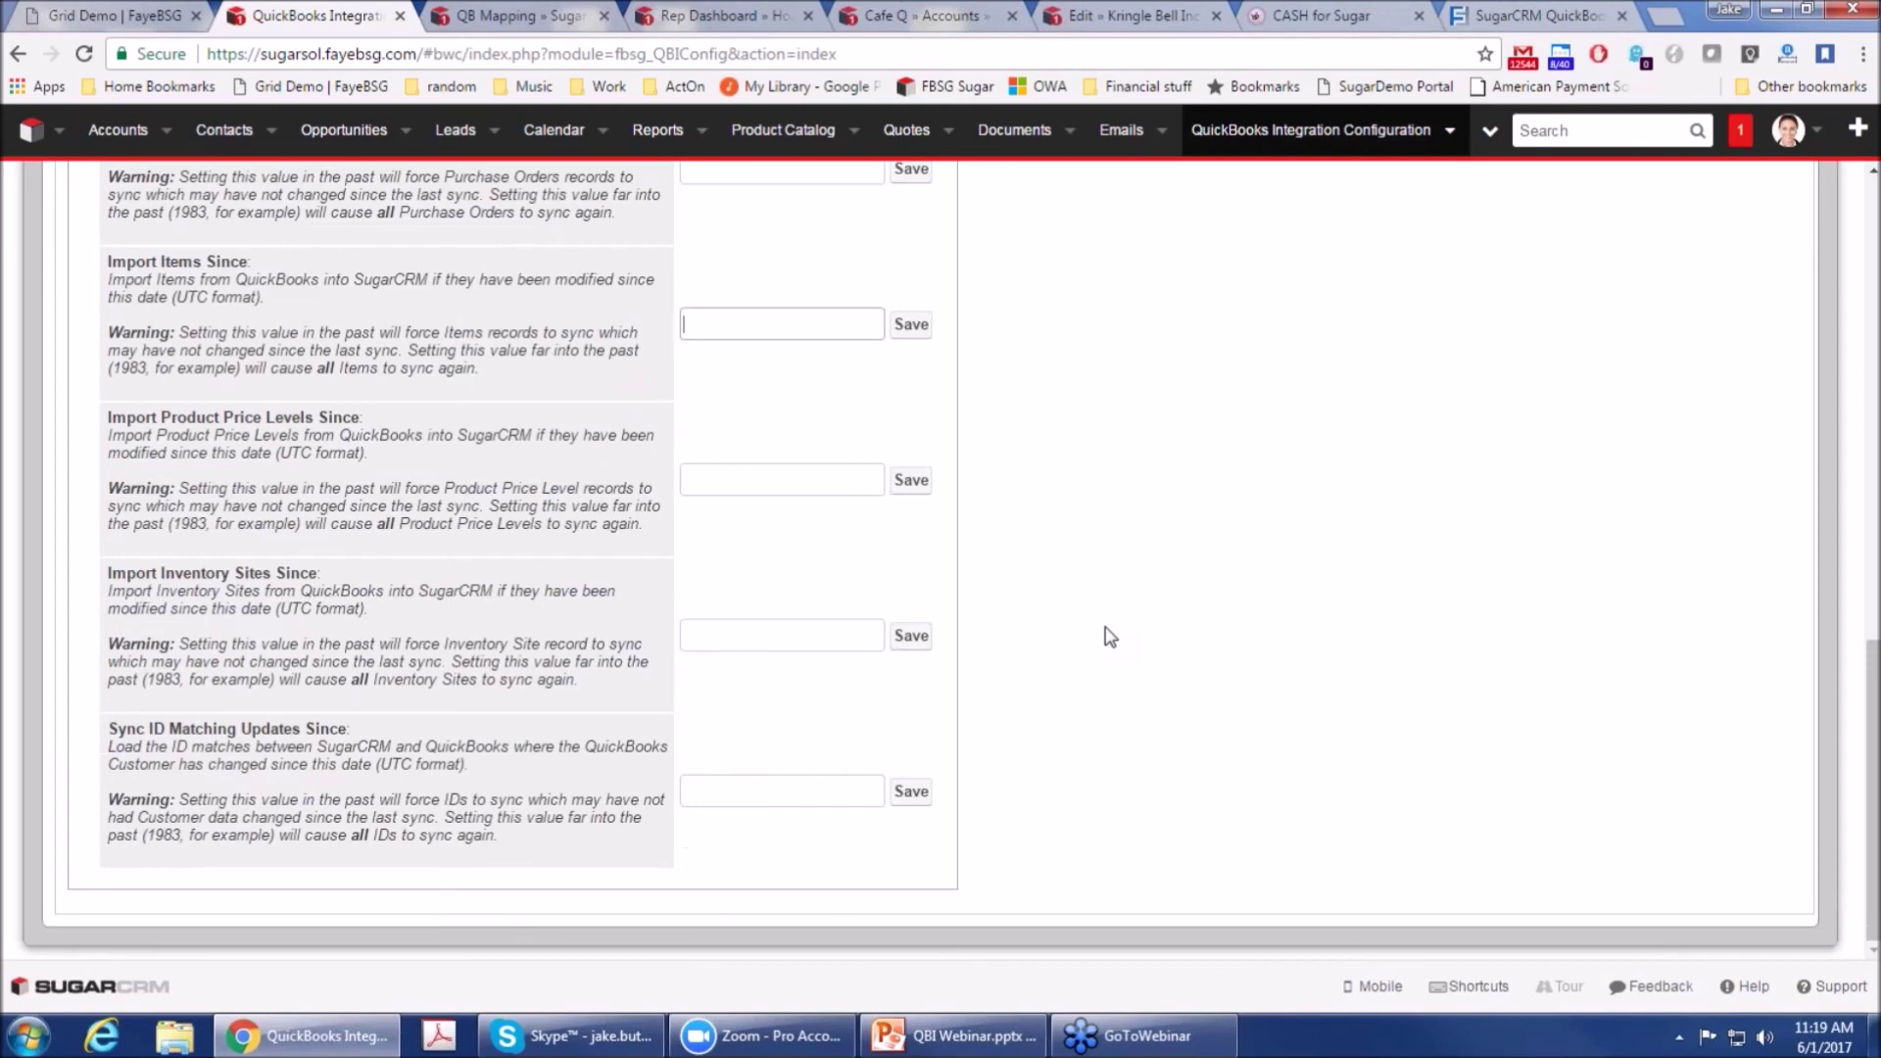